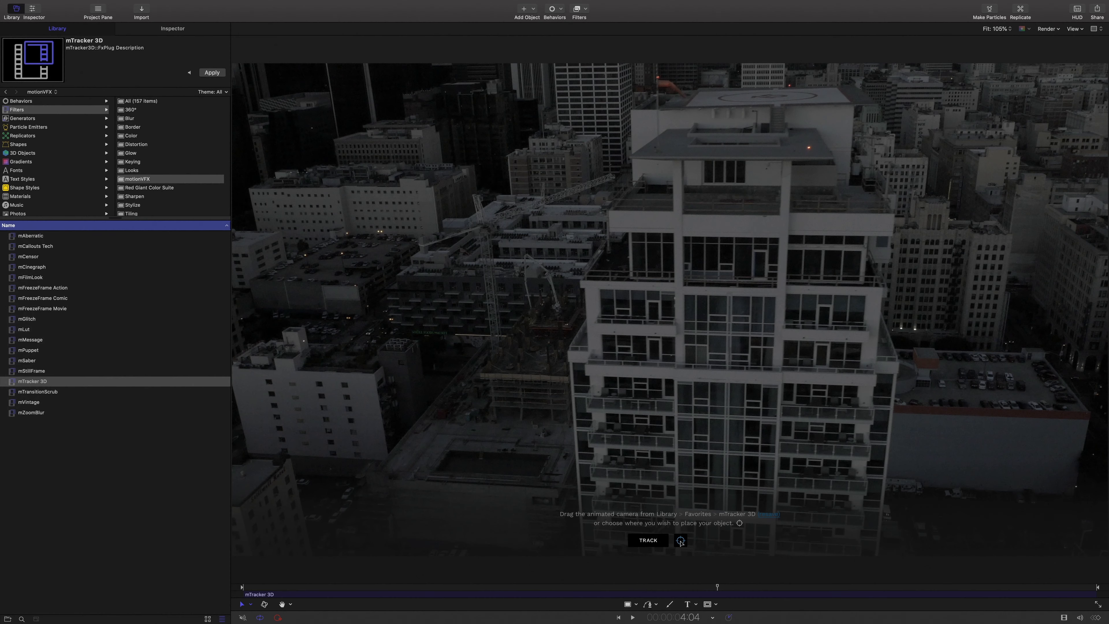
Place the mTracker 3D object location on the front tower's facade at 4:04 and play the clip to check the track.
left_click(669, 542)
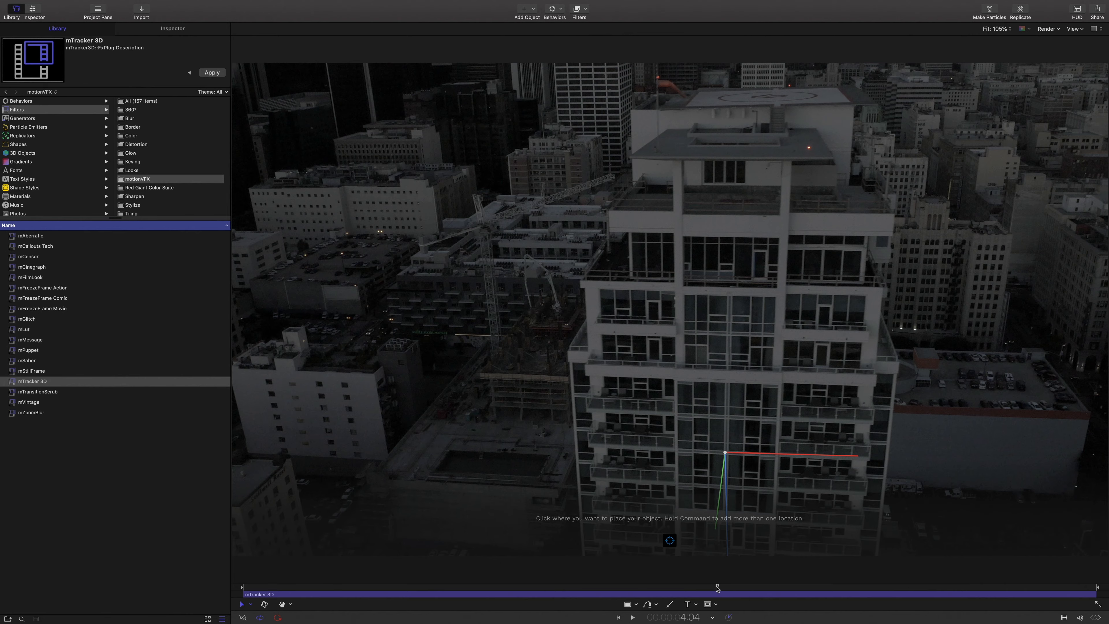
left_click_drag(716, 588, 233, 577)
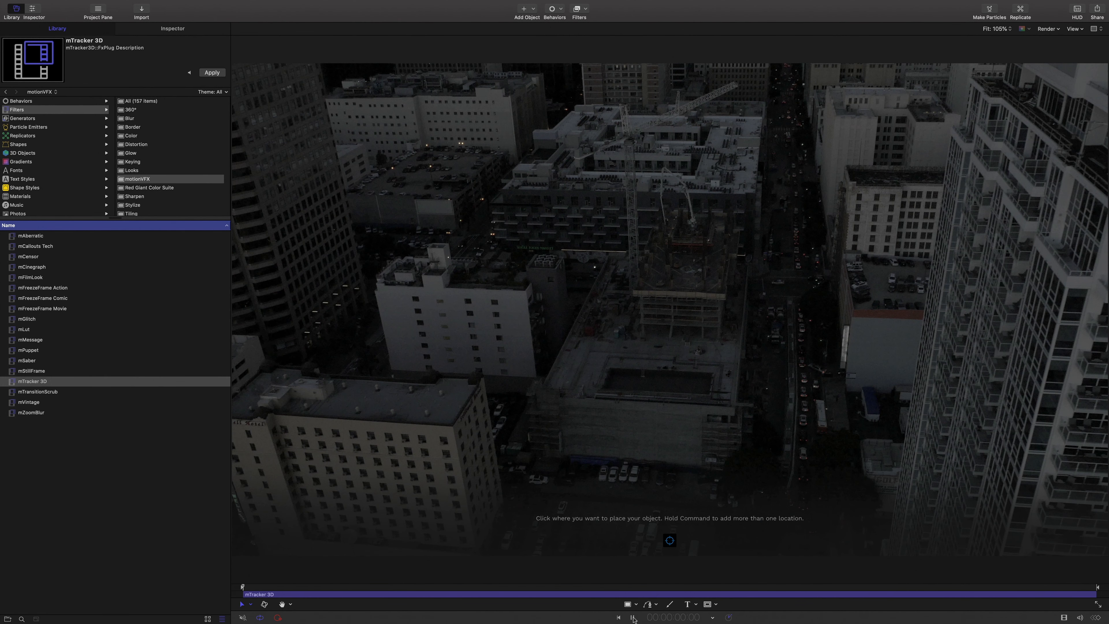
left_click(633, 617)
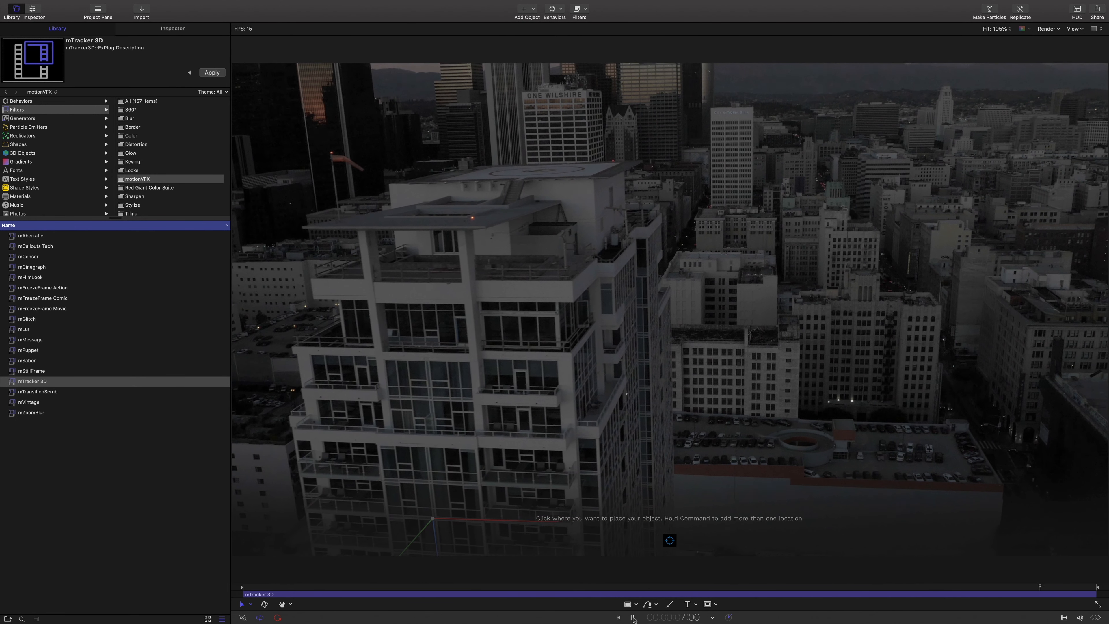
left_click(634, 619)
left_click_drag(736, 587, 666, 586)
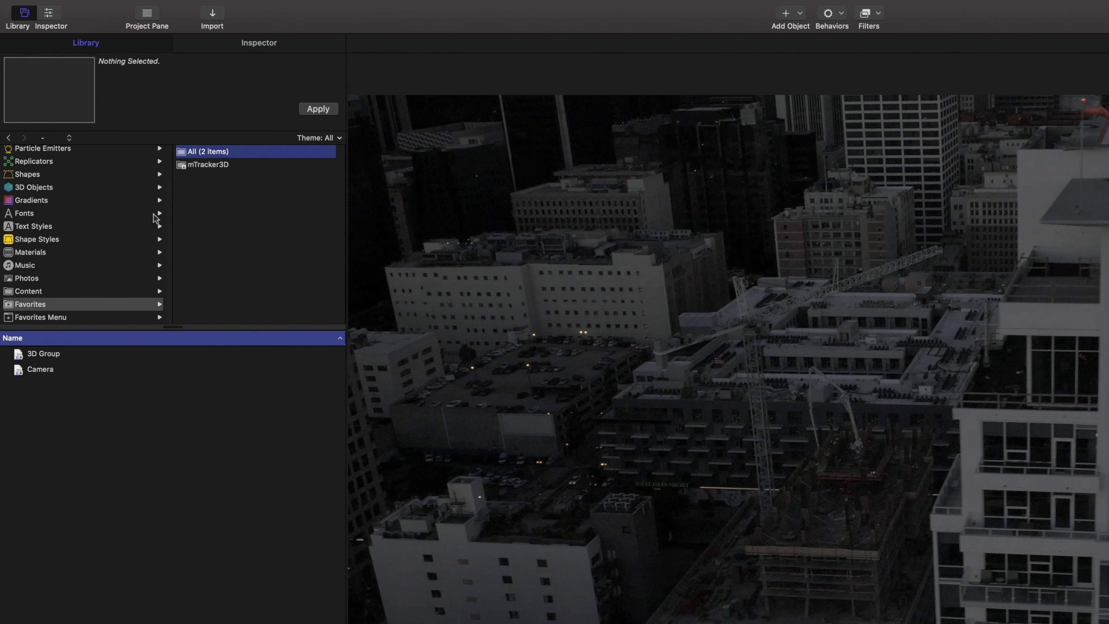
Open the mTracker3D folder in the library favorites and inspect its 3D Group and Camera items.
left_click(139, 109)
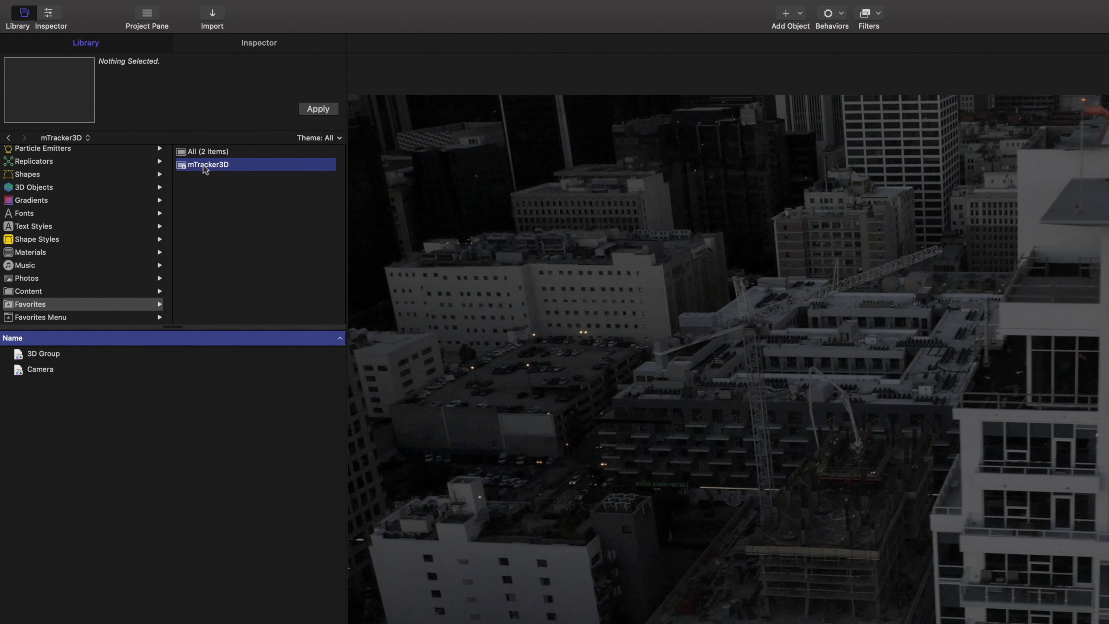
left_click(40, 354)
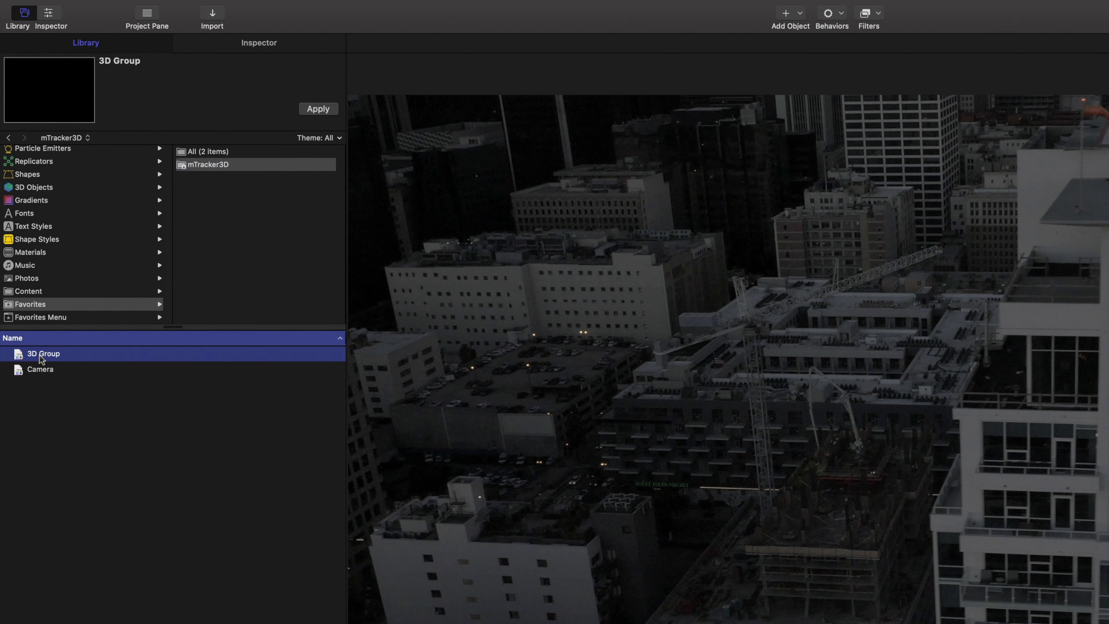
left_click(39, 369)
left_click(39, 409)
Show the project's layers, rename the group holding the City clip as VIDEO BG and collapse it.
left_click(147, 16)
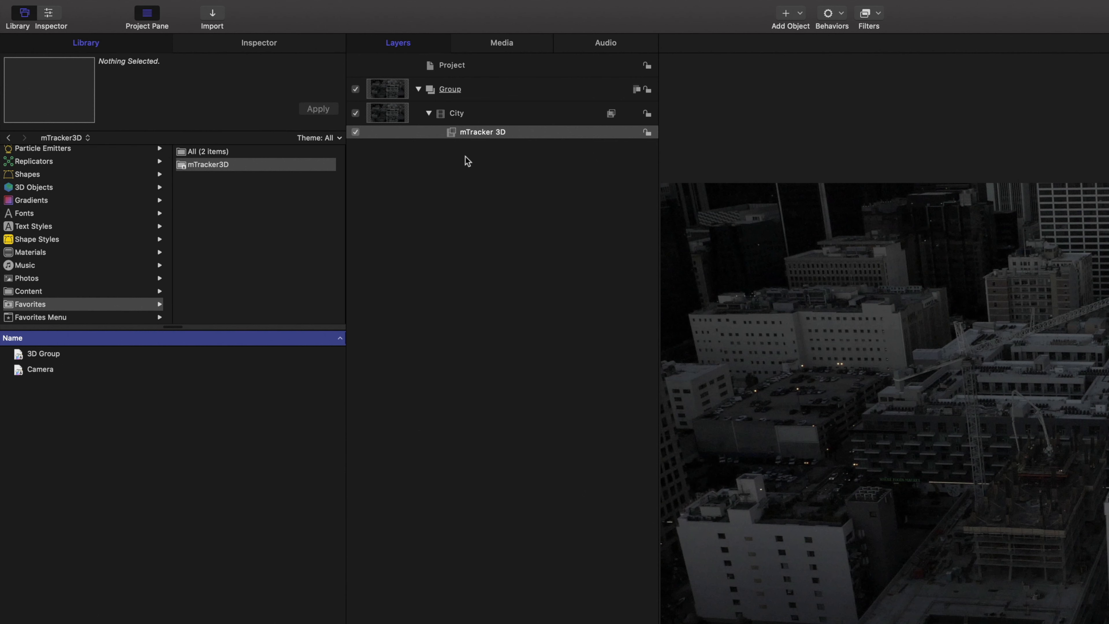
left_click(492, 115)
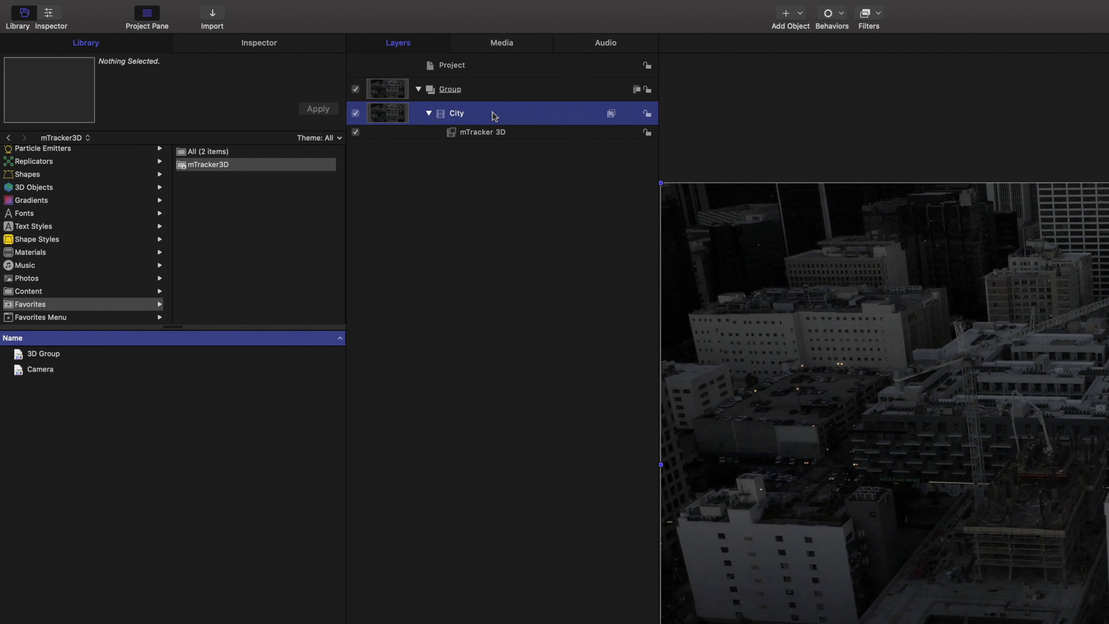
left_click(524, 136)
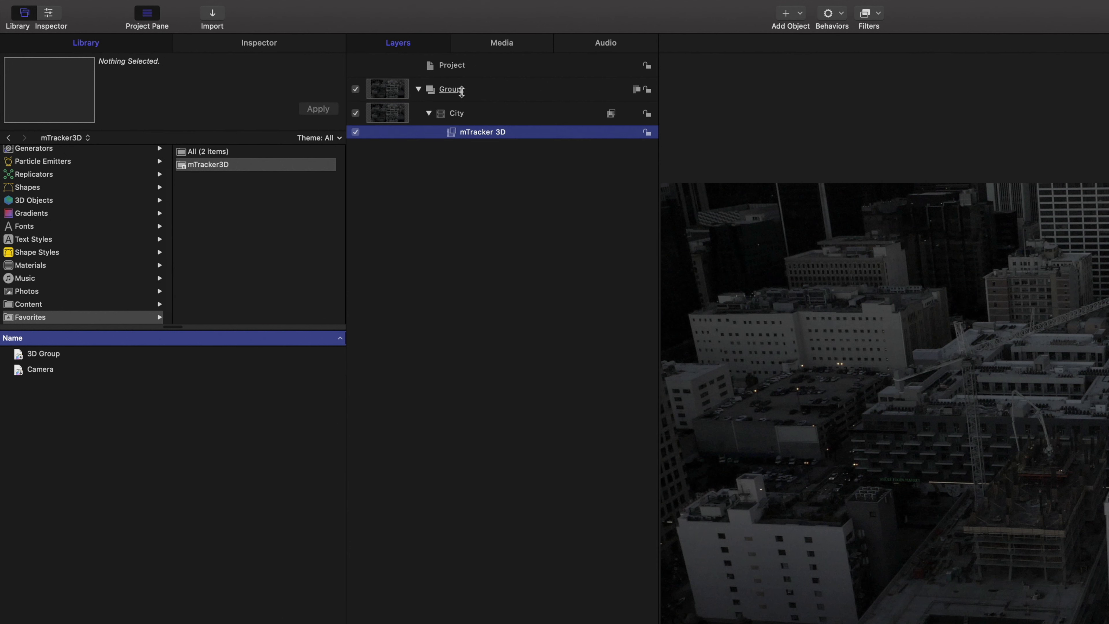
left_click(462, 94)
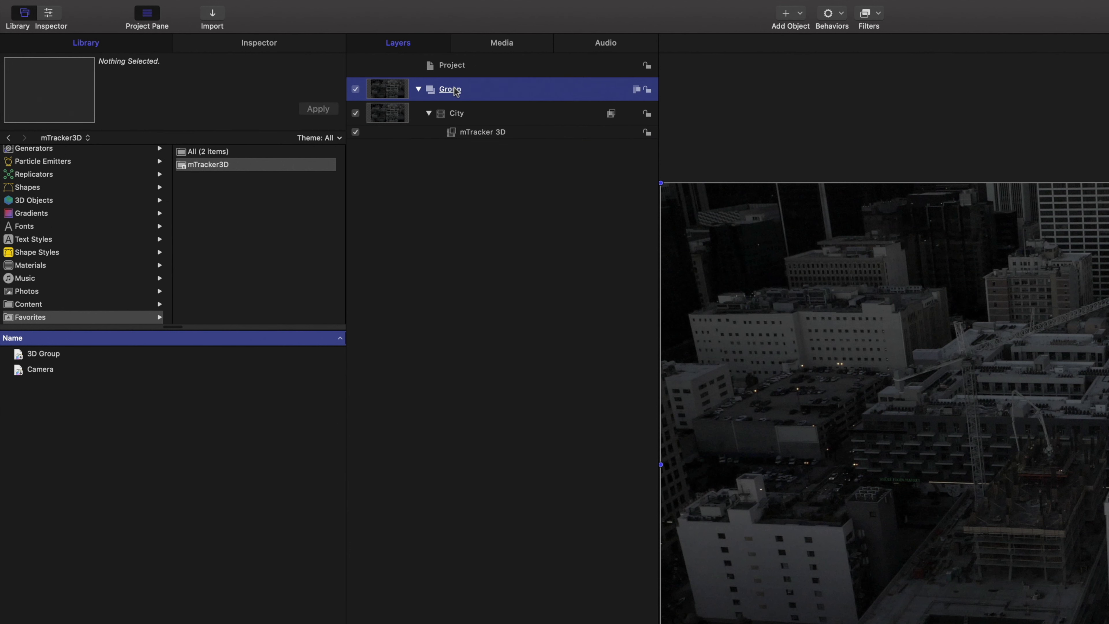
left_click(455, 90)
left_click_drag(469, 89, 419, 85)
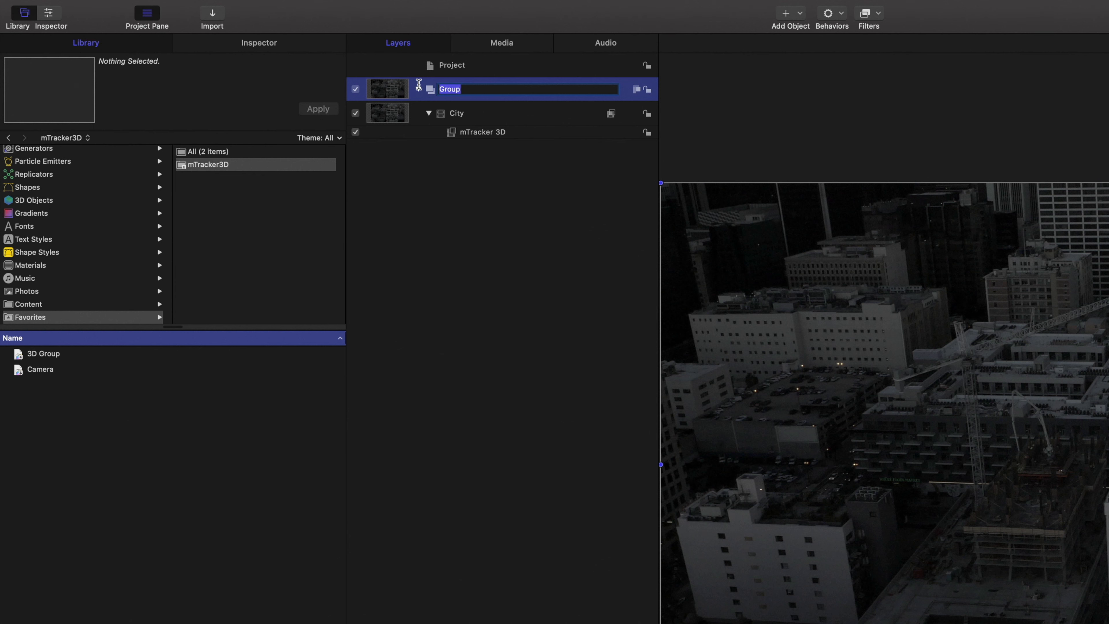
type("VIDEO BG")
key("Return")
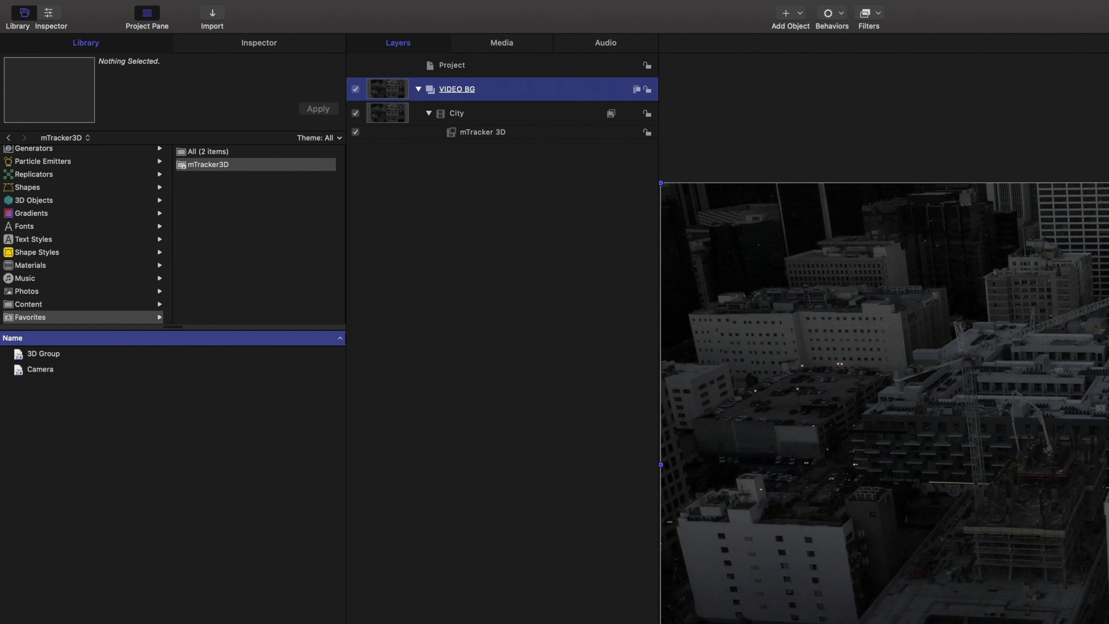
left_click(418, 89)
Add the mTracker3D 3D Group and Camera presets to the project above the VIDEO BG group.
left_click(56, 354)
left_click(53, 371)
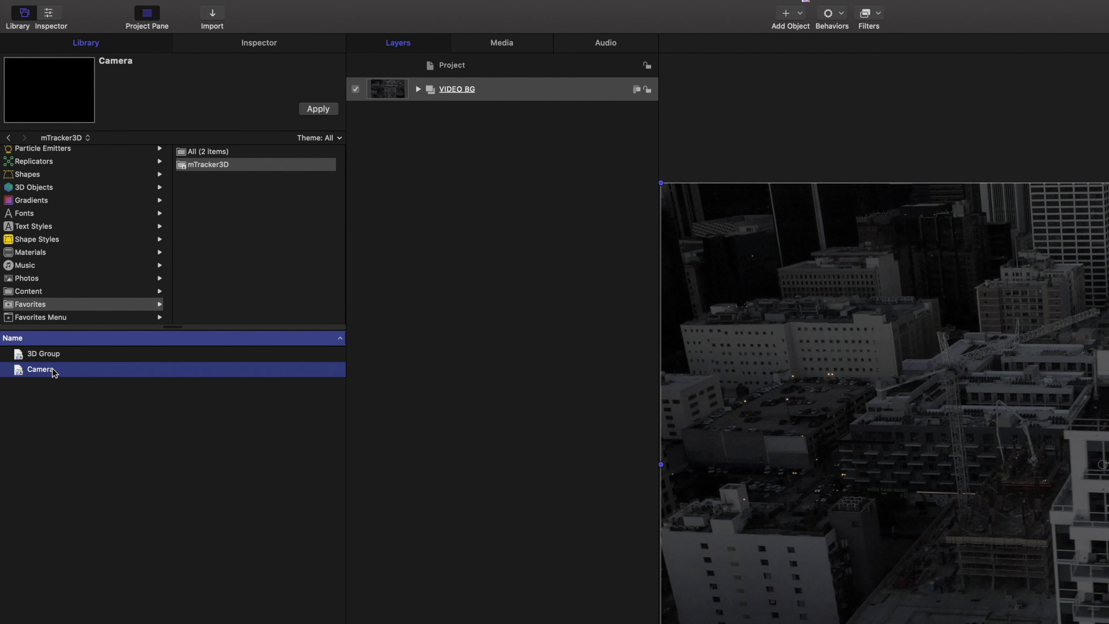
left_click_drag(51, 354, 408, 288)
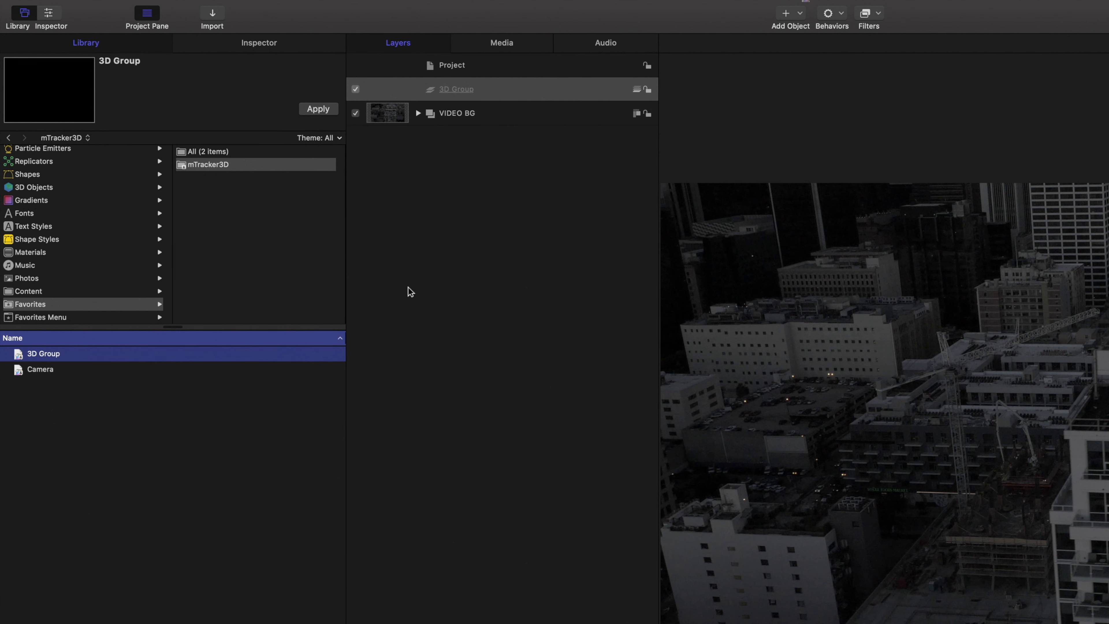
left_click_drag(44, 374, 509, 345)
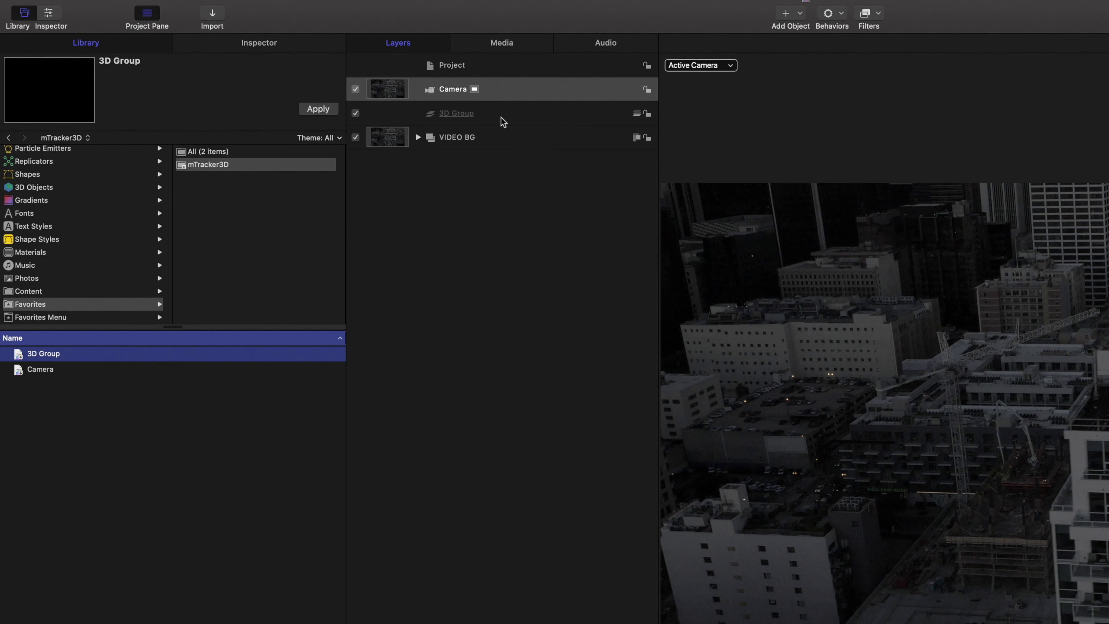
left_click(540, 91)
Switch to the Perspective view and examine the tracked camera's motion path at different points in time.
left_click(730, 65)
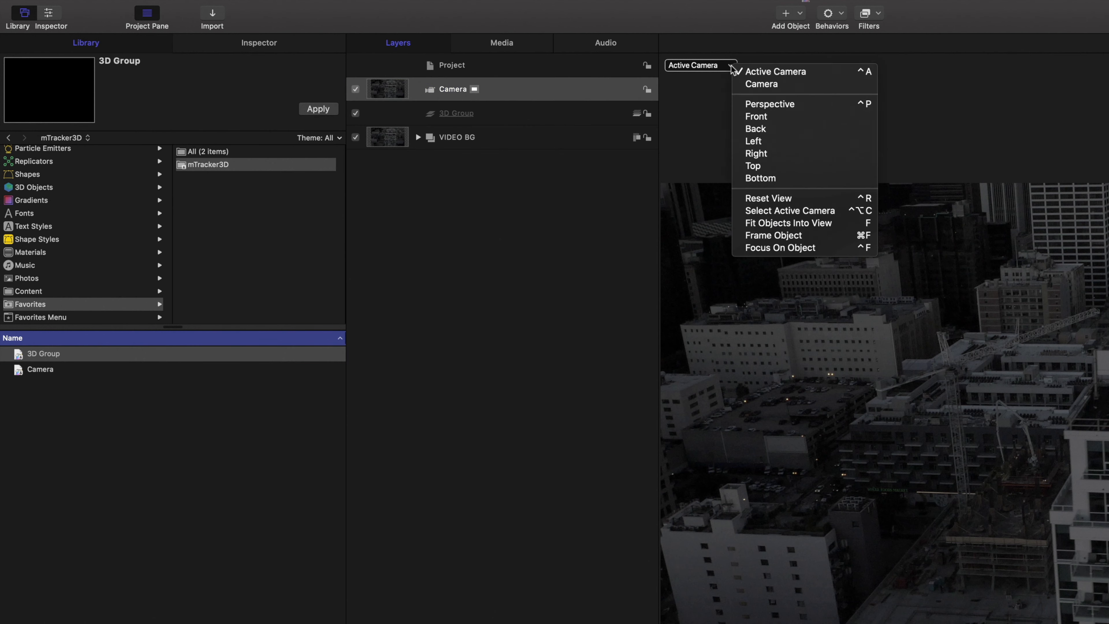
left_click(742, 101)
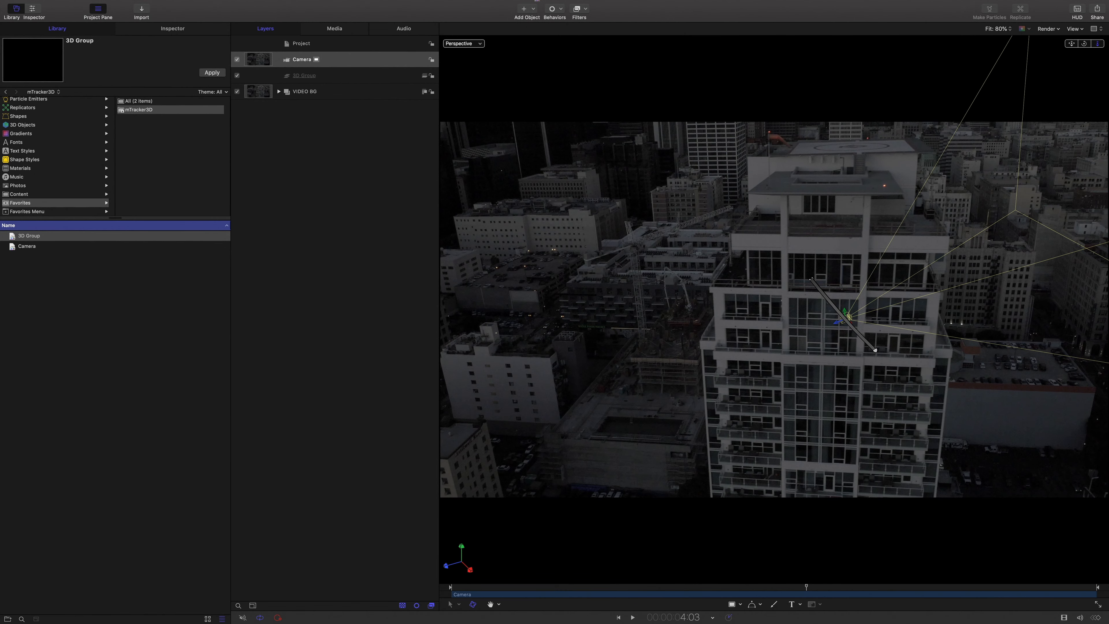
left_click_drag(1097, 43, 982, 46)
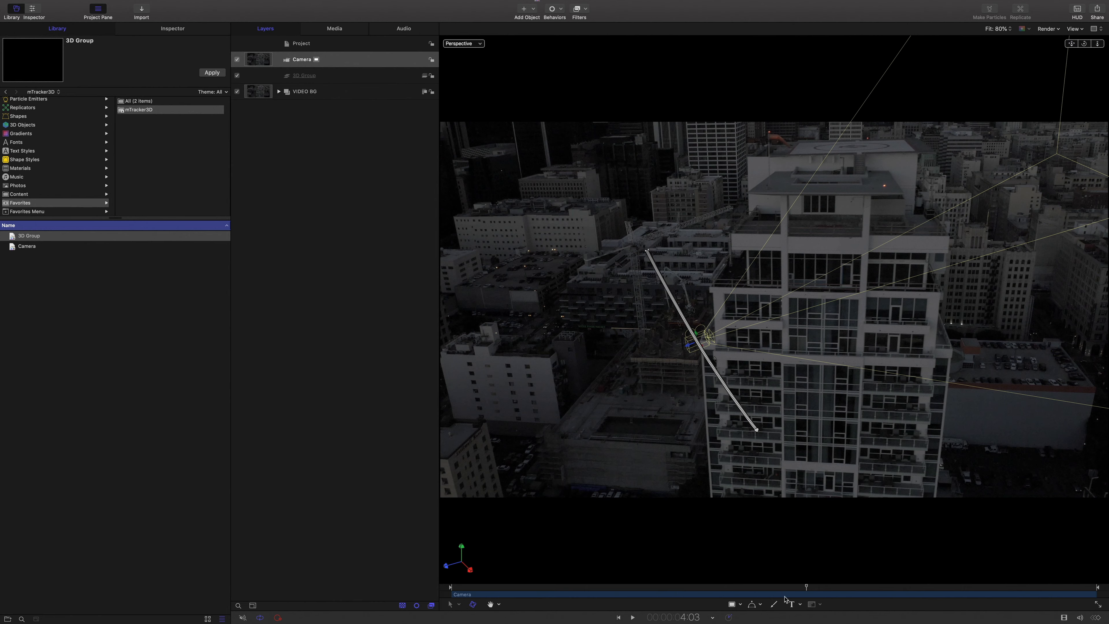
key("space")
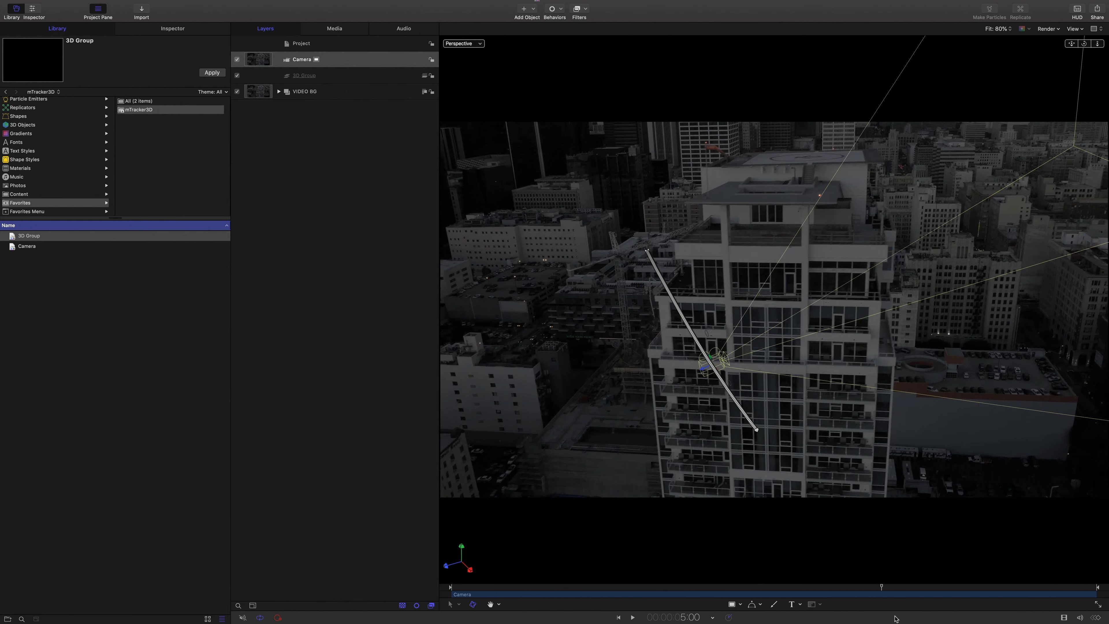
left_click_drag(895, 618, 751, 609)
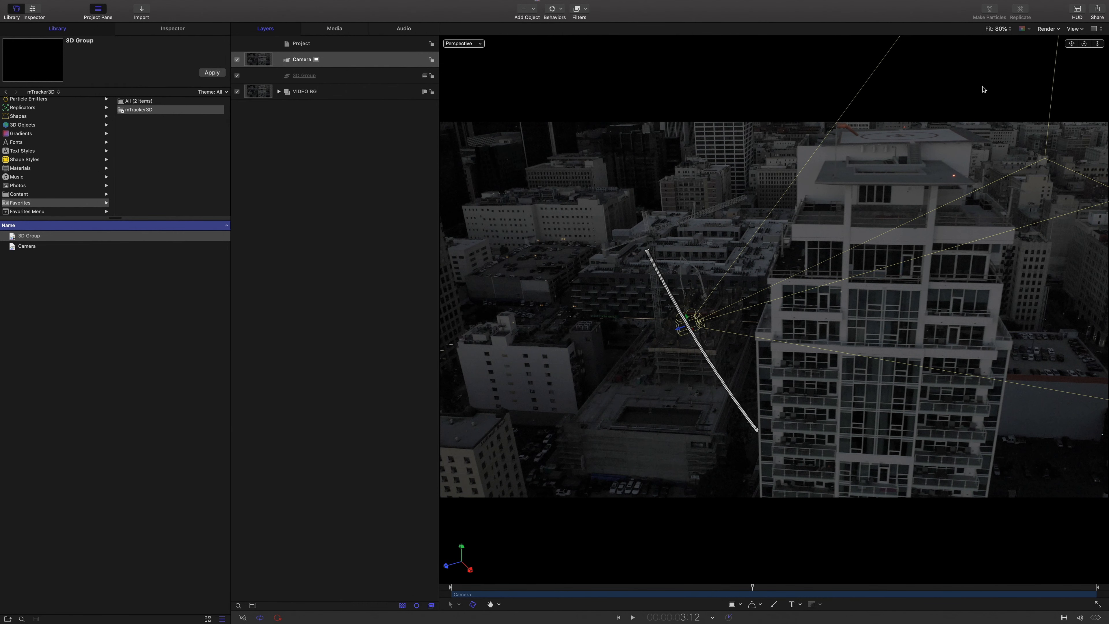
Set the viewport to the Camera view and move the playhead to 4:06.
left_click(478, 43)
left_click(493, 55)
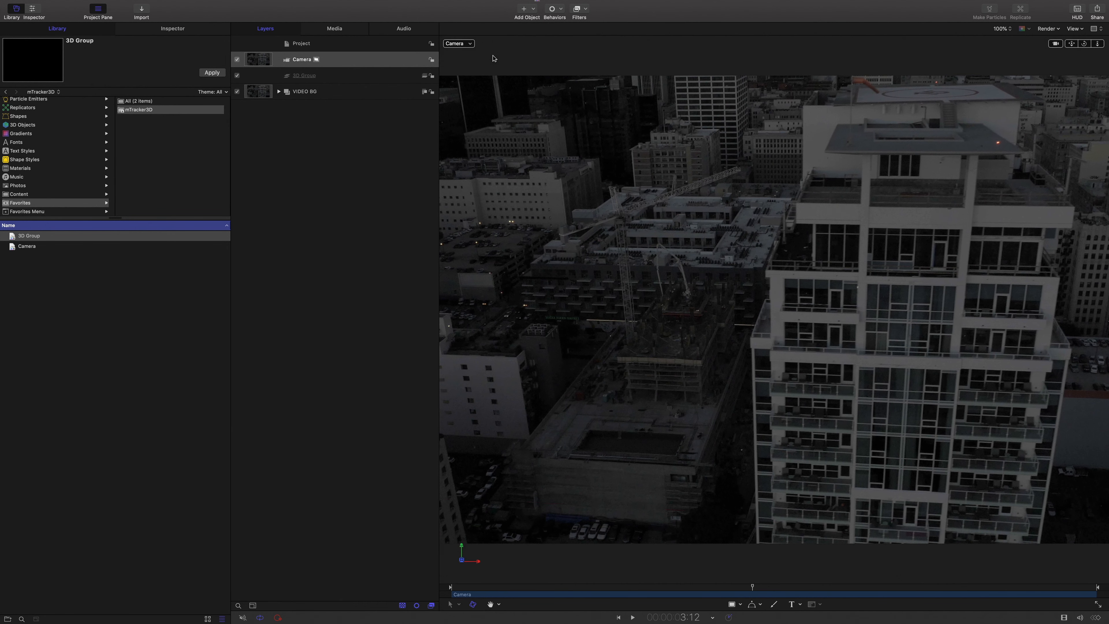
left_click_drag(752, 586, 816, 586)
Preview the damage pictures in the IMAGES folder and import Damage_01.png into the 3D Group.
left_click(366, 77)
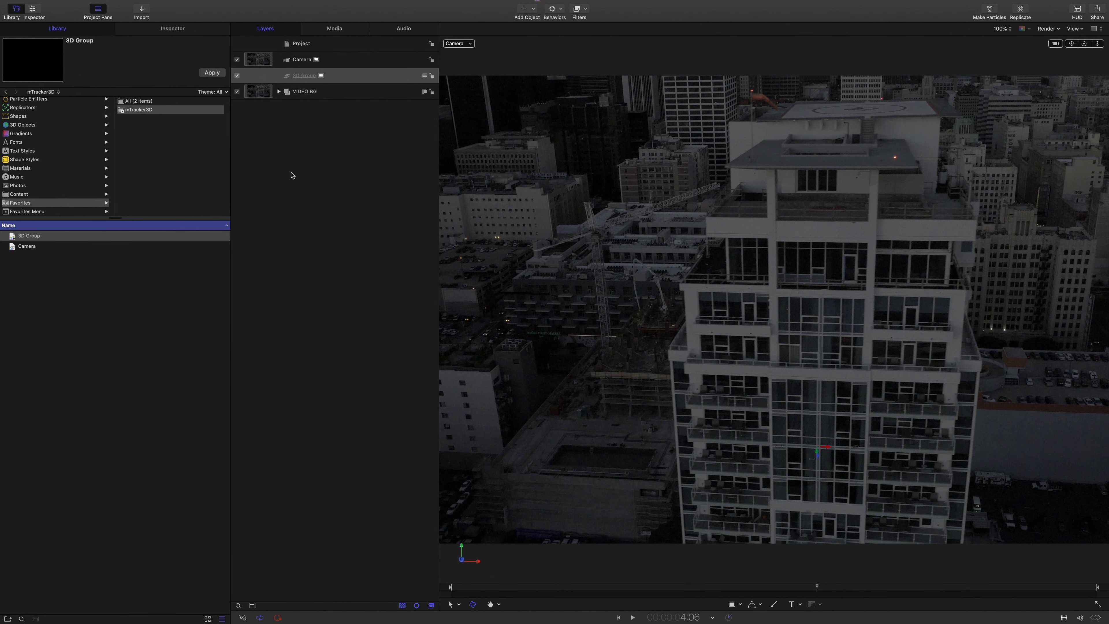
left_click(142, 11)
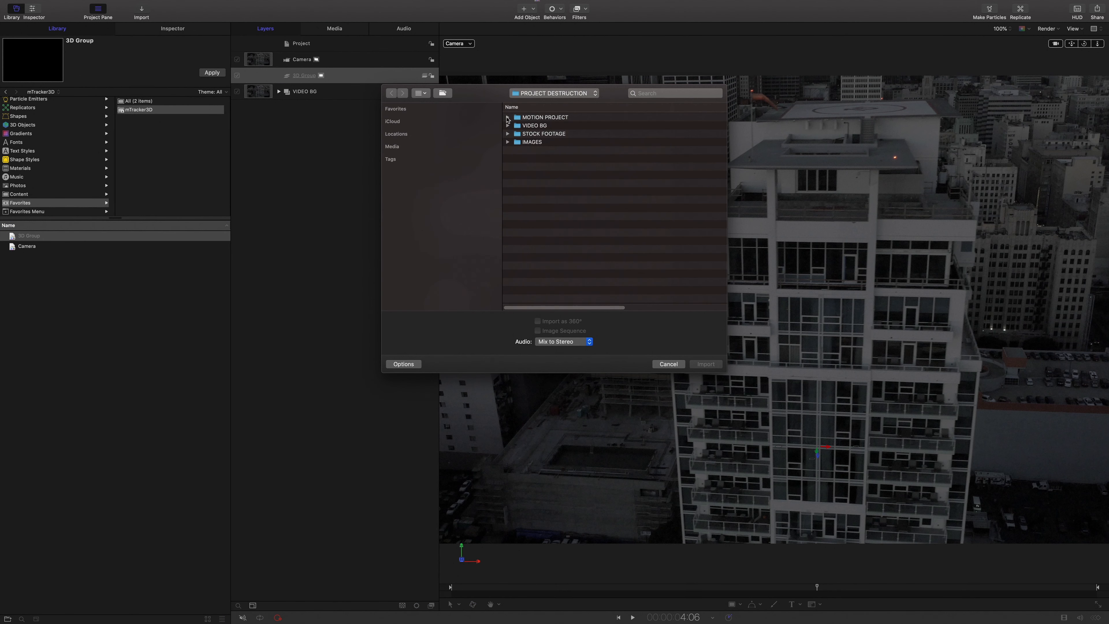
left_click(508, 142)
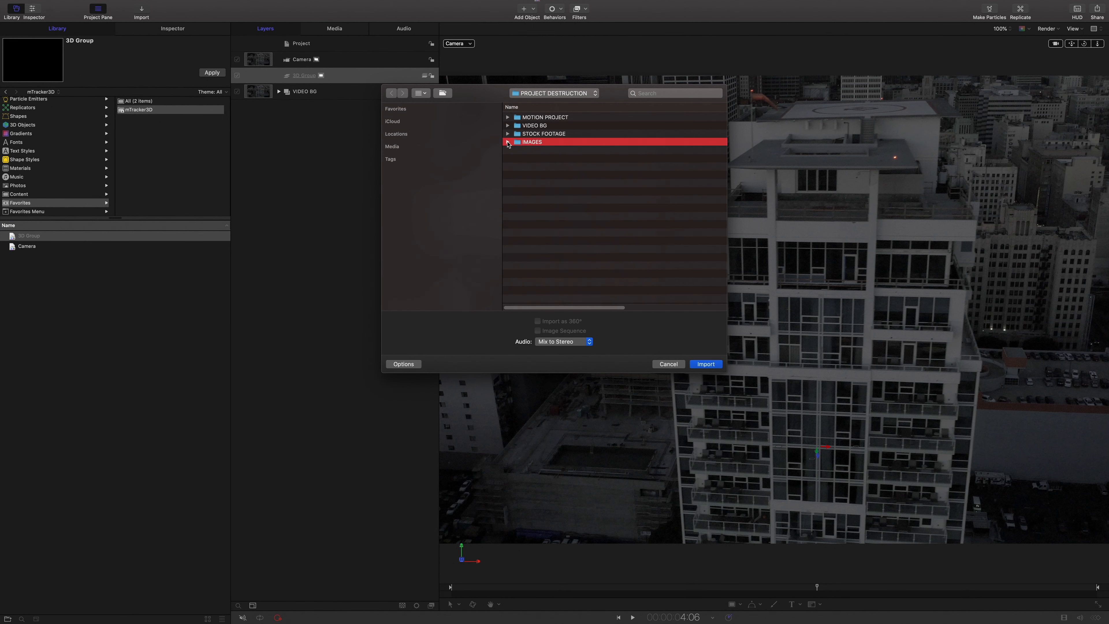
left_click(546, 150)
key("space")
key("Down")
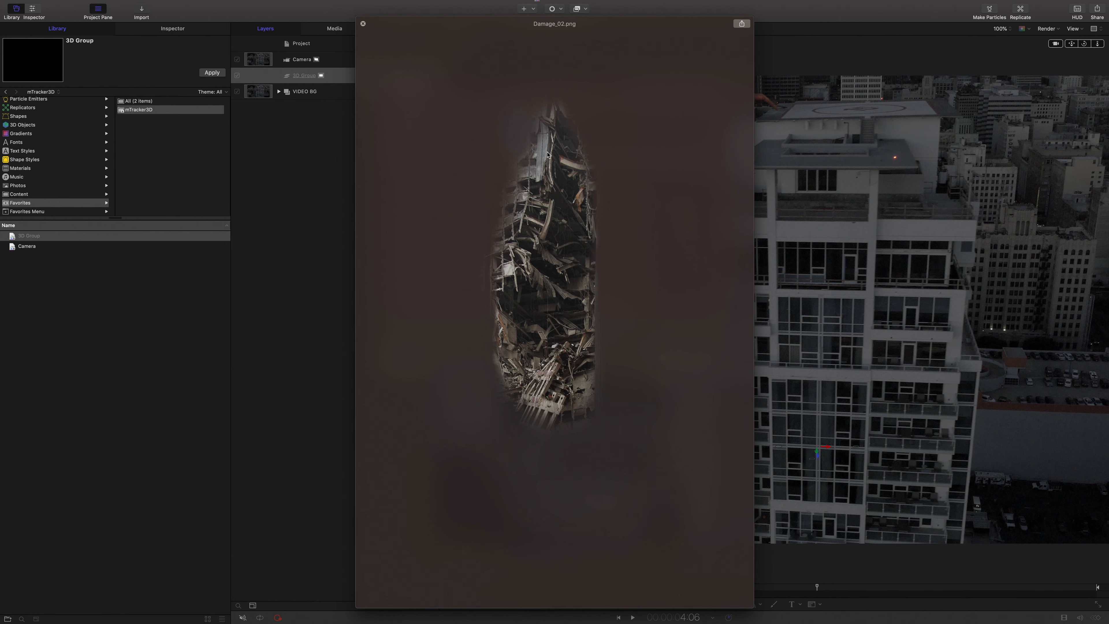
key("Down")
key("space")
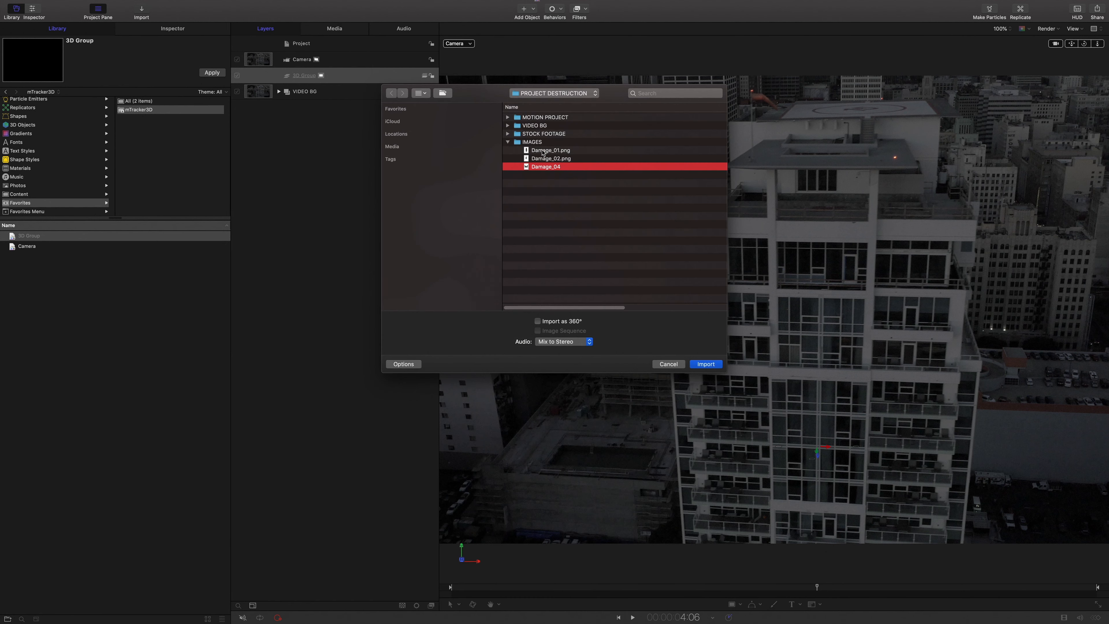
key("Up")
key("Up")
left_click(706, 364)
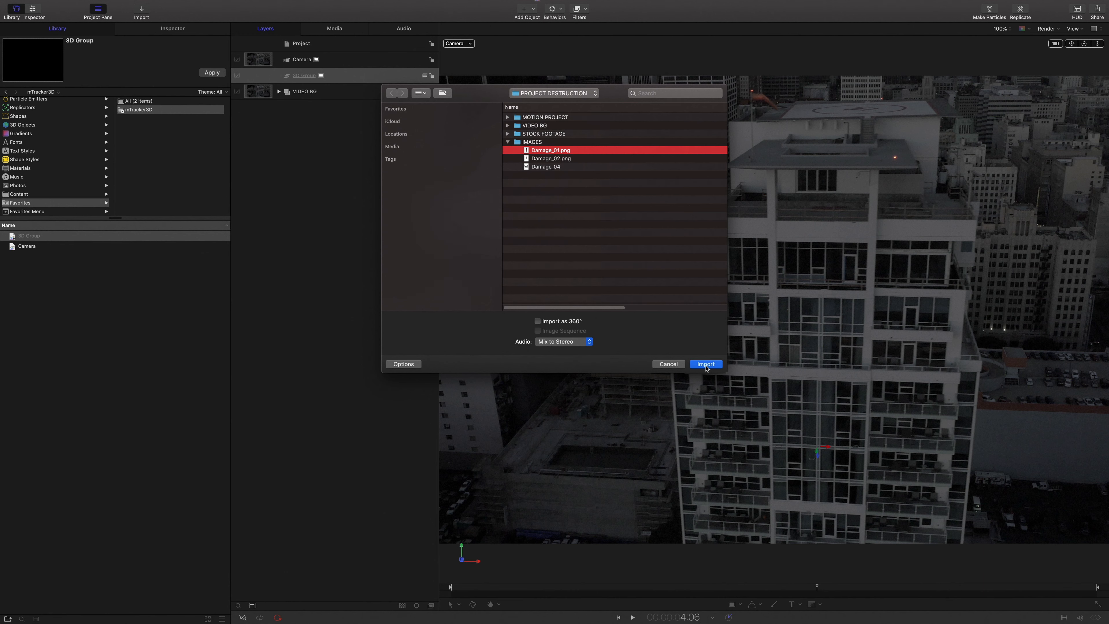
Rename the 3D Group as HOLE.
double_click(304, 75)
type("HOLE")
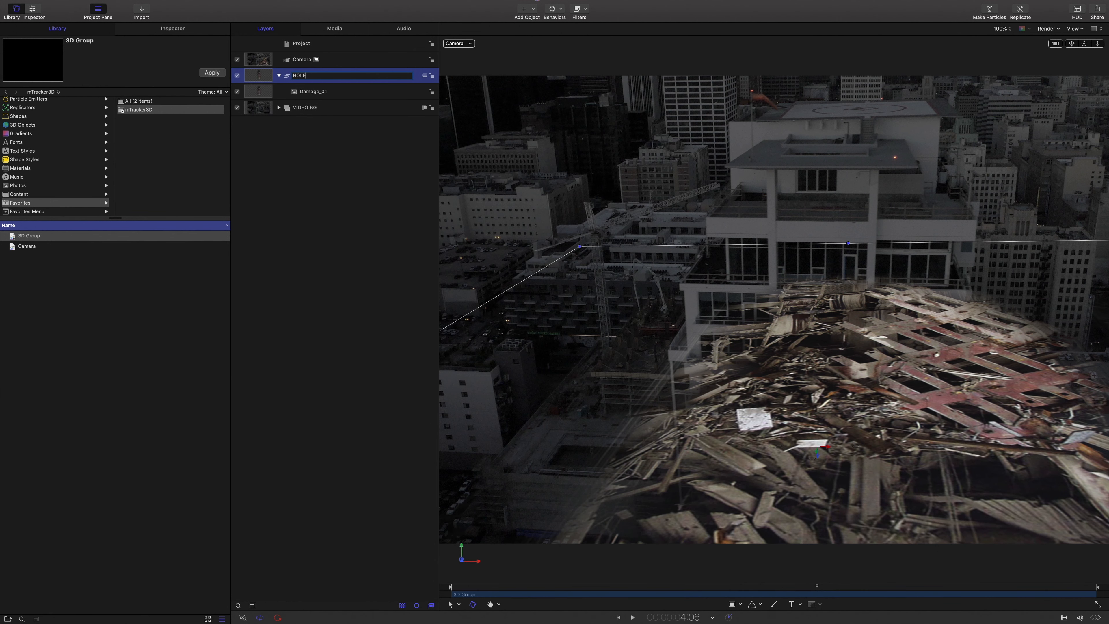
key("Return")
Set the Damage_01 layer's X rotation to -90°.
left_click(332, 92)
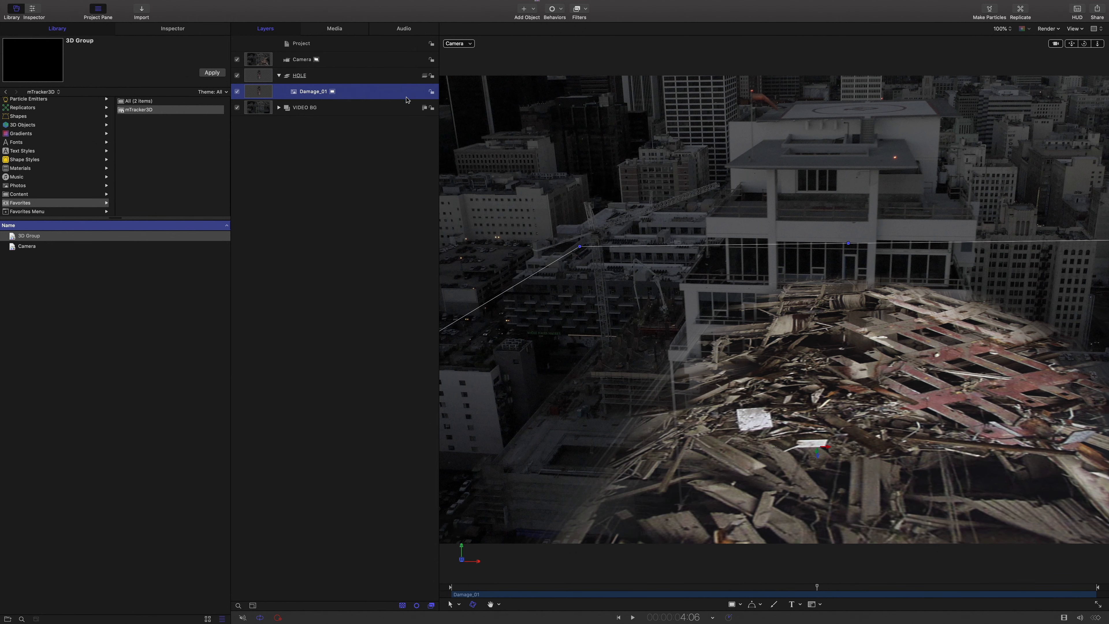
left_click(172, 29)
left_click(28, 95)
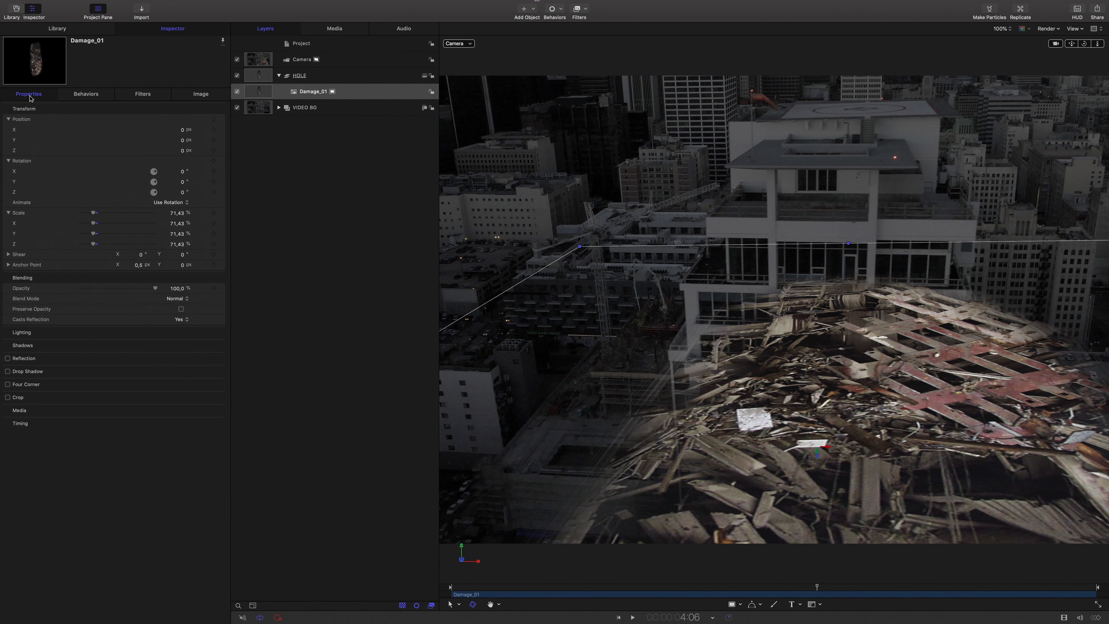
double_click(182, 172)
type("-")
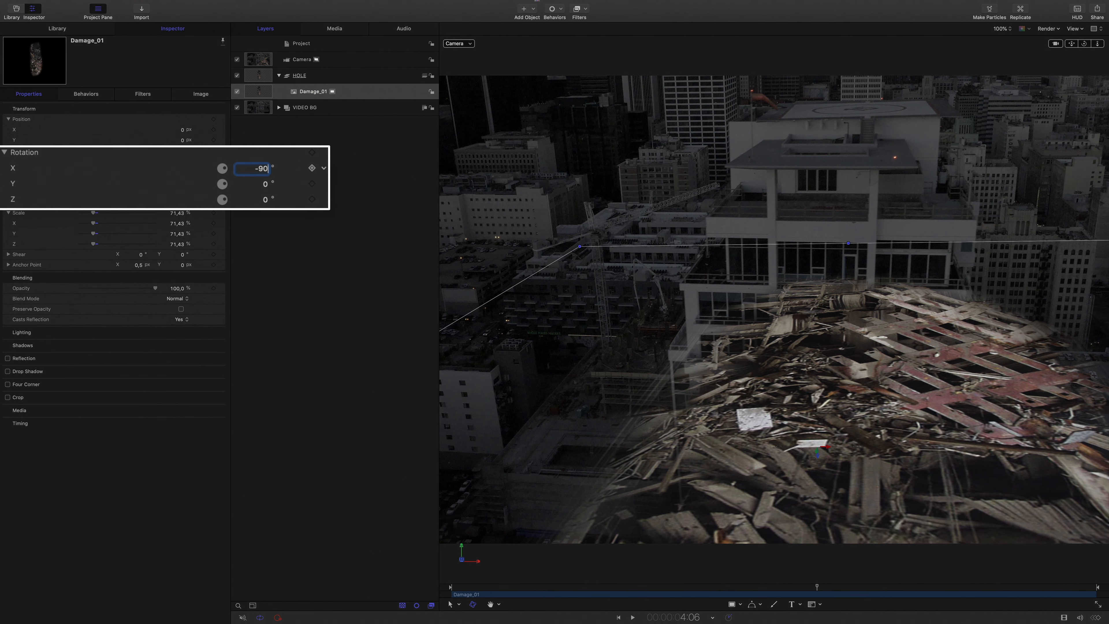
type("90")
key("Return")
Scale the Damage_01 layer down to 17% so the debris fits the tower's facade.
double_click(176, 214)
left_click_drag(94, 213, 83, 217)
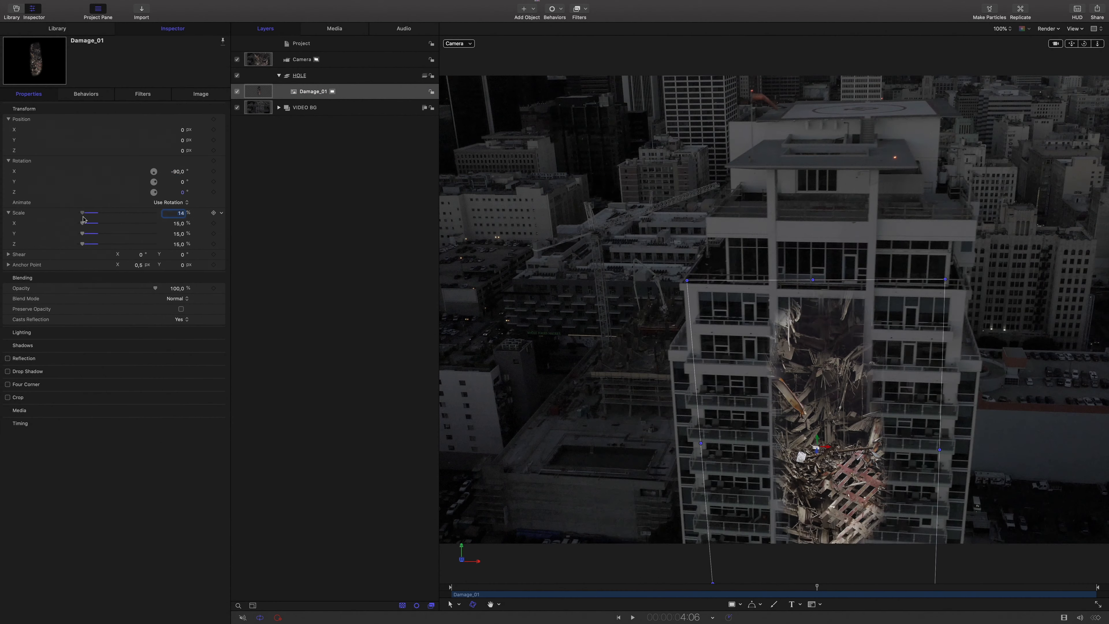
type("14")
key("Return")
key("Return")
Set Damage_01's Z position to 30.8 px and Z rotation to -1°, checking the alignment at earlier frames.
left_click_drag(816, 587, 748, 587)
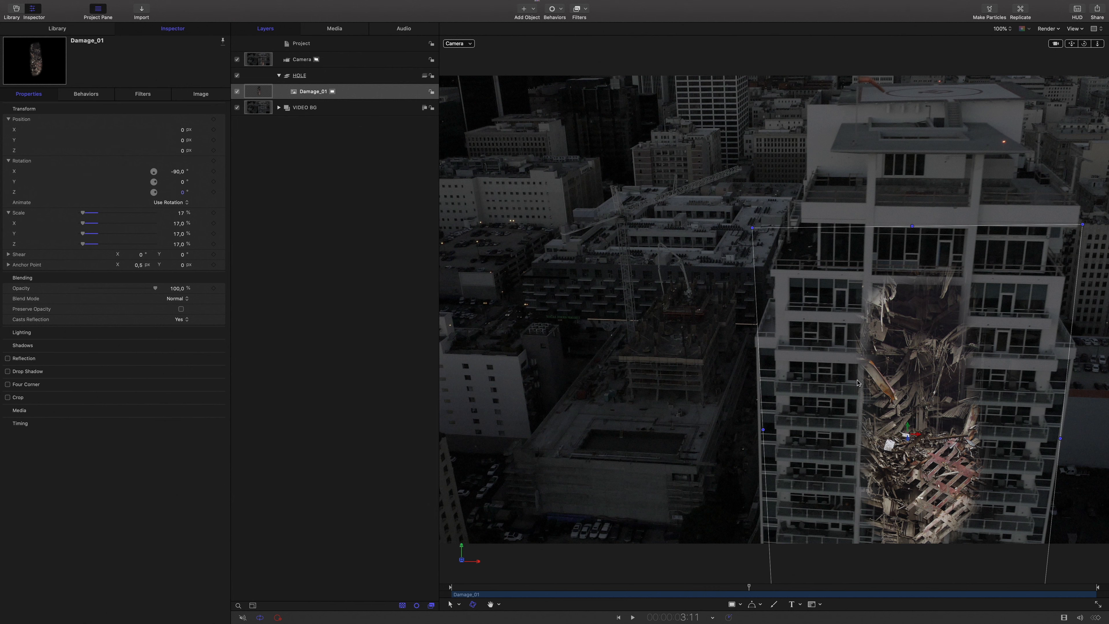
left_click_drag(184, 153, 179, 153)
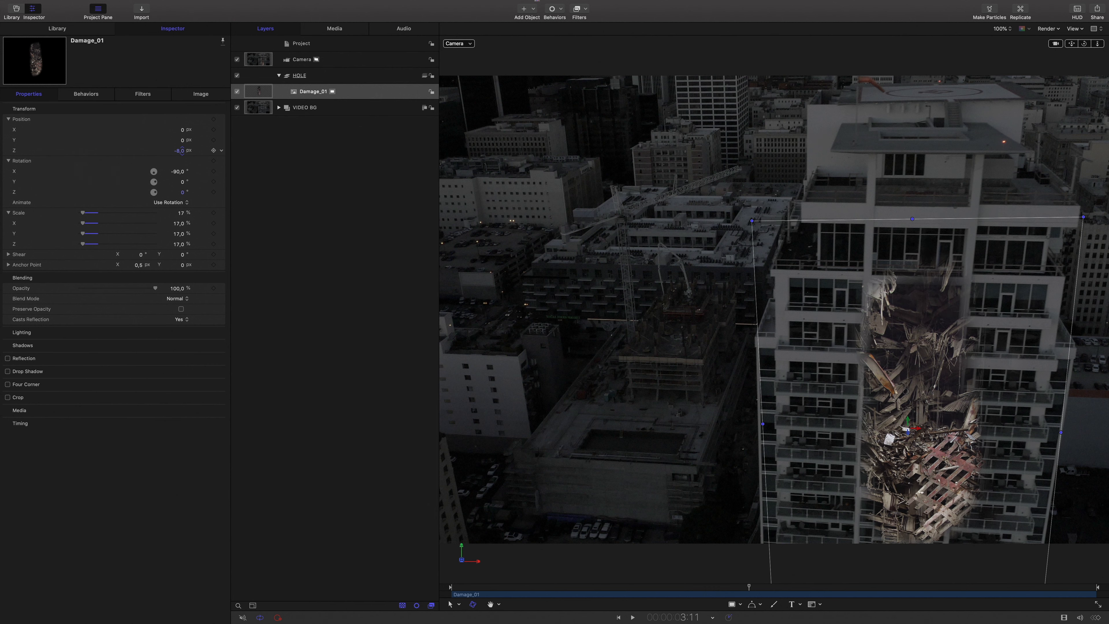
left_click_drag(182, 192, 182, 193)
mouse_move(179, 150)
left_mouse_down()
mouse_move(187, 150)
mouse_move(175, 150)
left_mouse_up()
left_click_drag(749, 586, 684, 586)
left_click(293, 96)
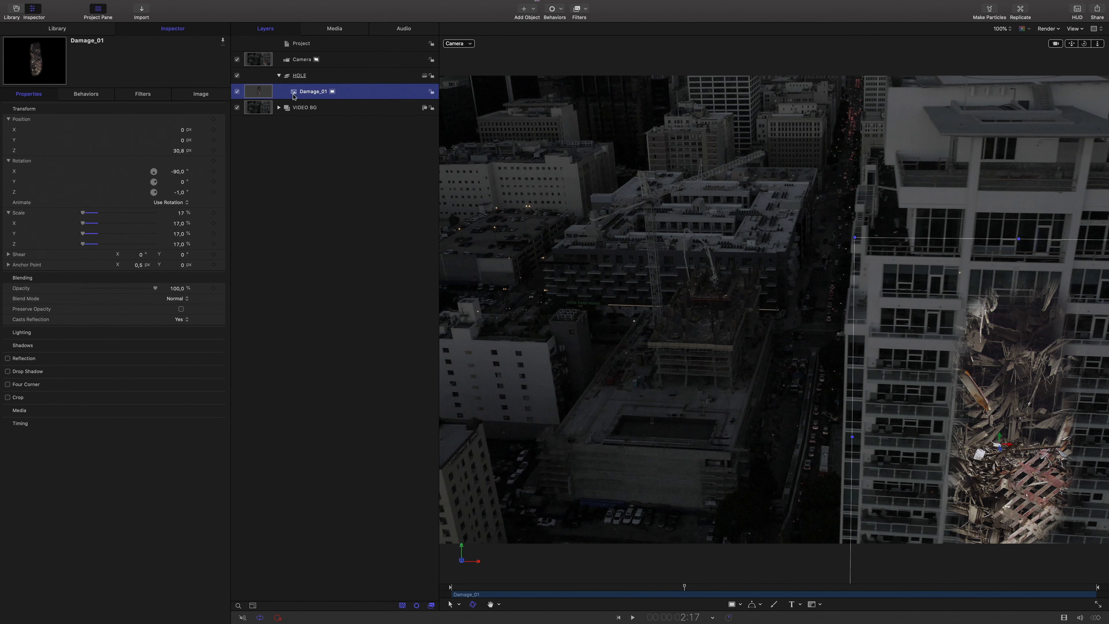
Add a Color Balance filter from the Color filters to the Damage_01 layer.
left_click(66, 29)
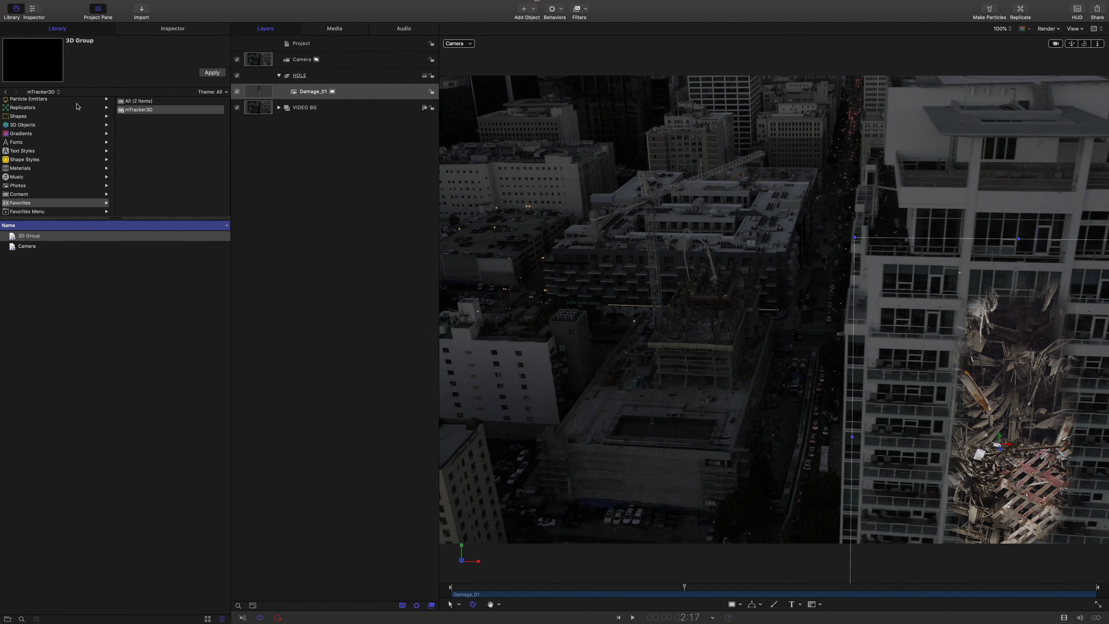
left_click(22, 112)
left_click(131, 136)
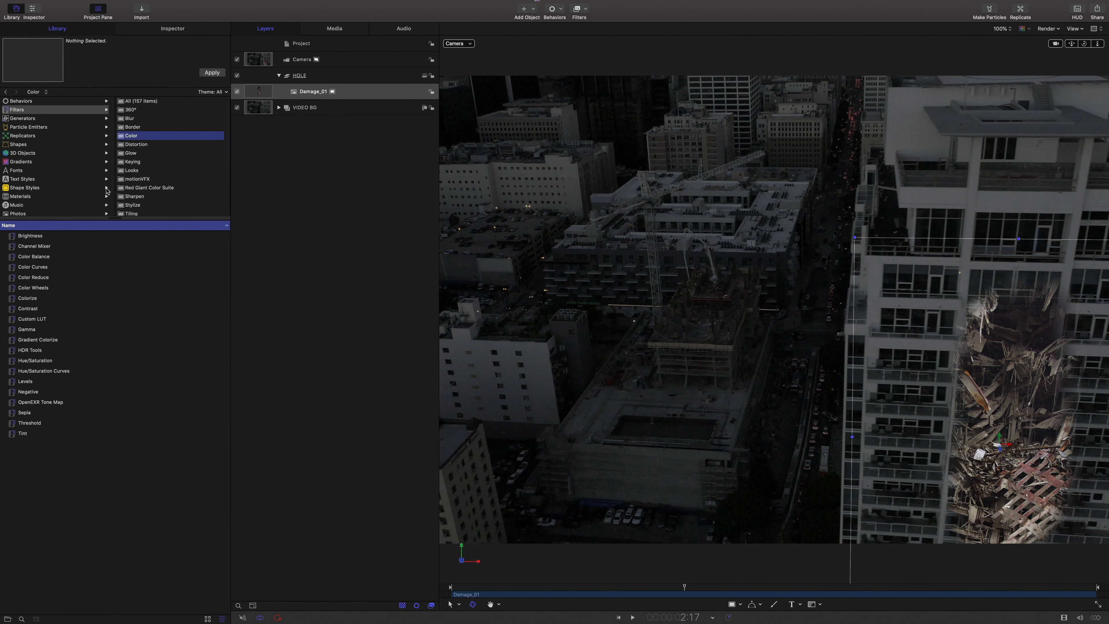
left_click_drag(33, 257, 335, 93)
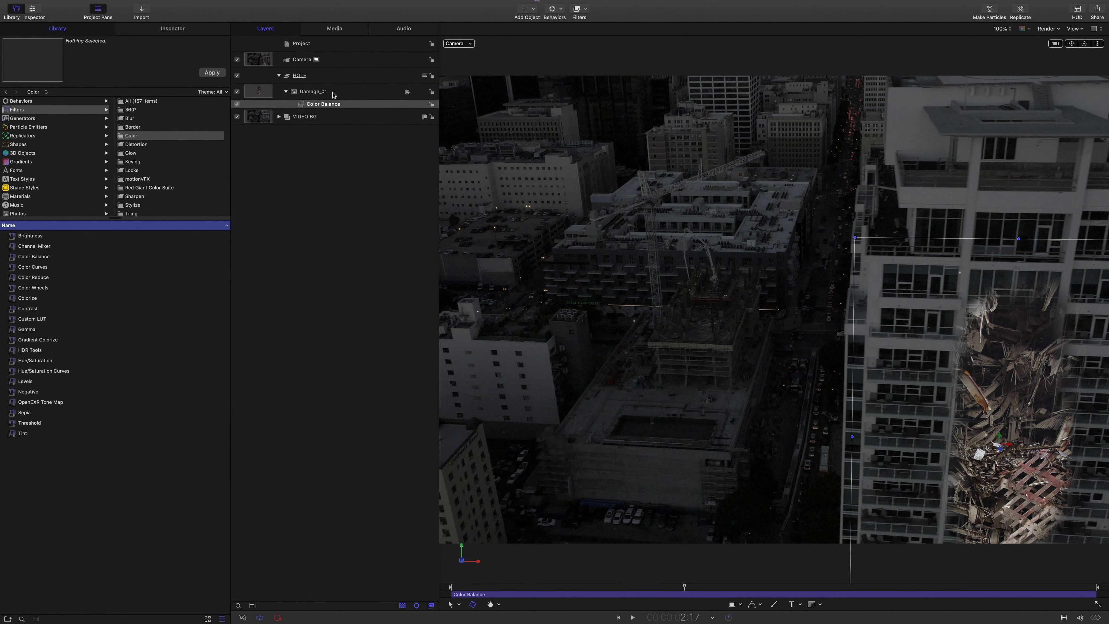
Tint the midtones of Damage_01's Color Balance filter a slightly darkened, muted blue-grey.
left_click(175, 32)
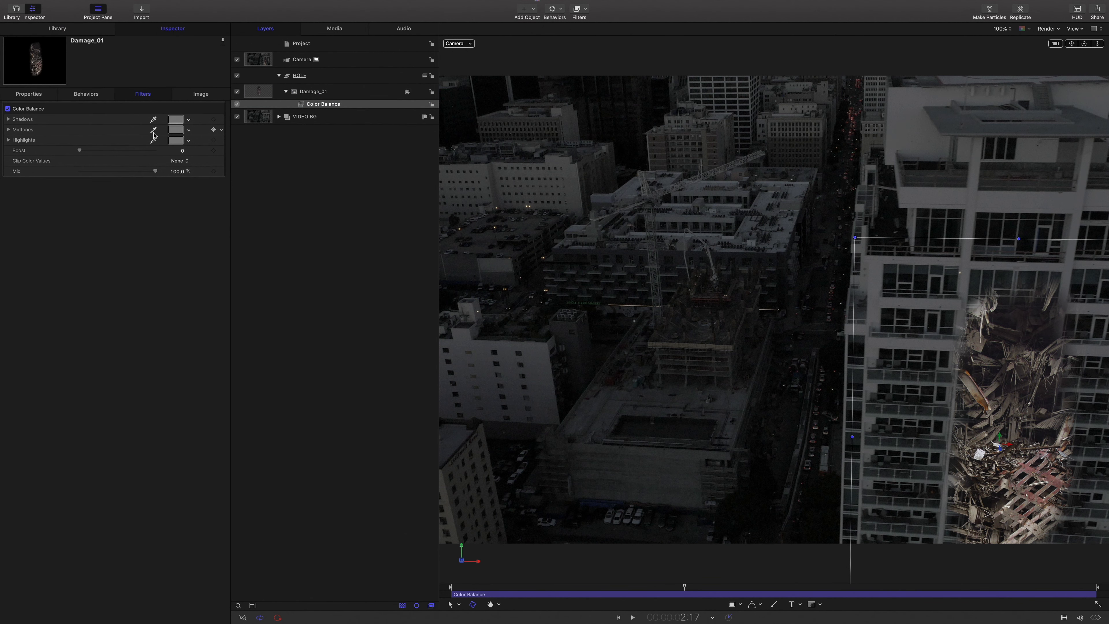
left_click(173, 132)
left_click_drag(469, 262, 458, 266)
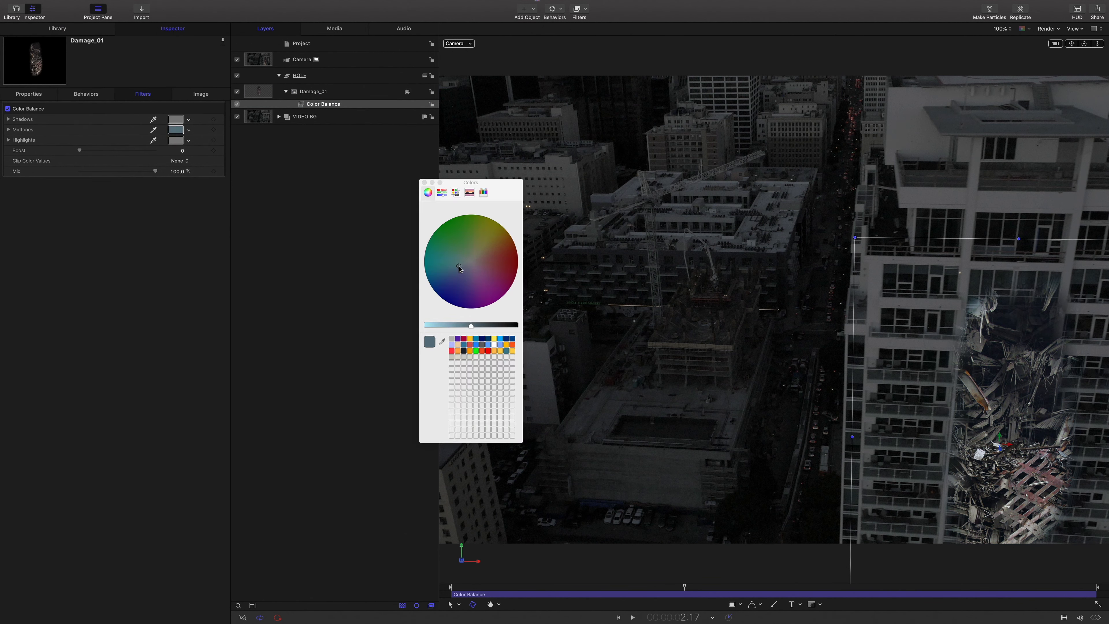
left_click_drag(471, 326, 476, 327)
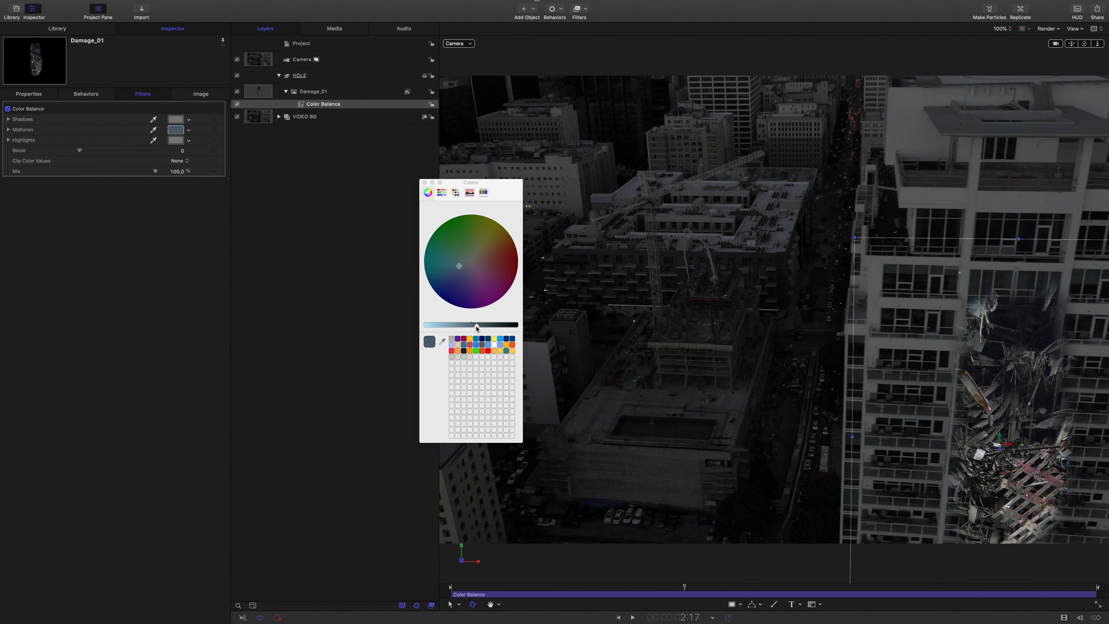
left_click(424, 182)
Add a Levels filter to Damage_01 and lower its white output so the debris matches the dark footage.
left_click(65, 28)
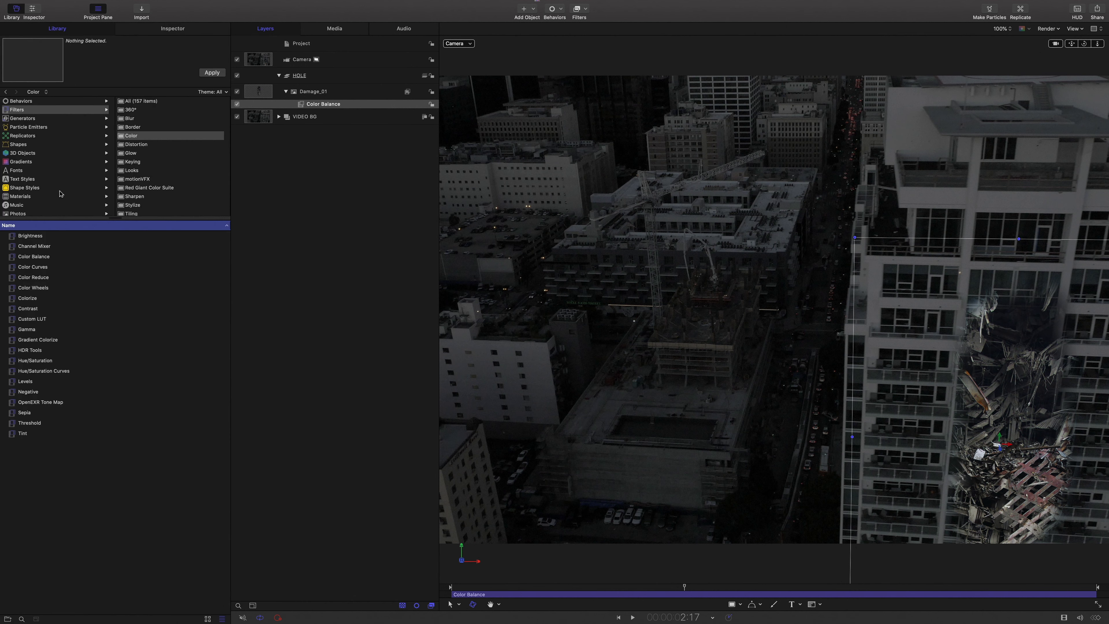
left_click_drag(25, 382, 317, 90)
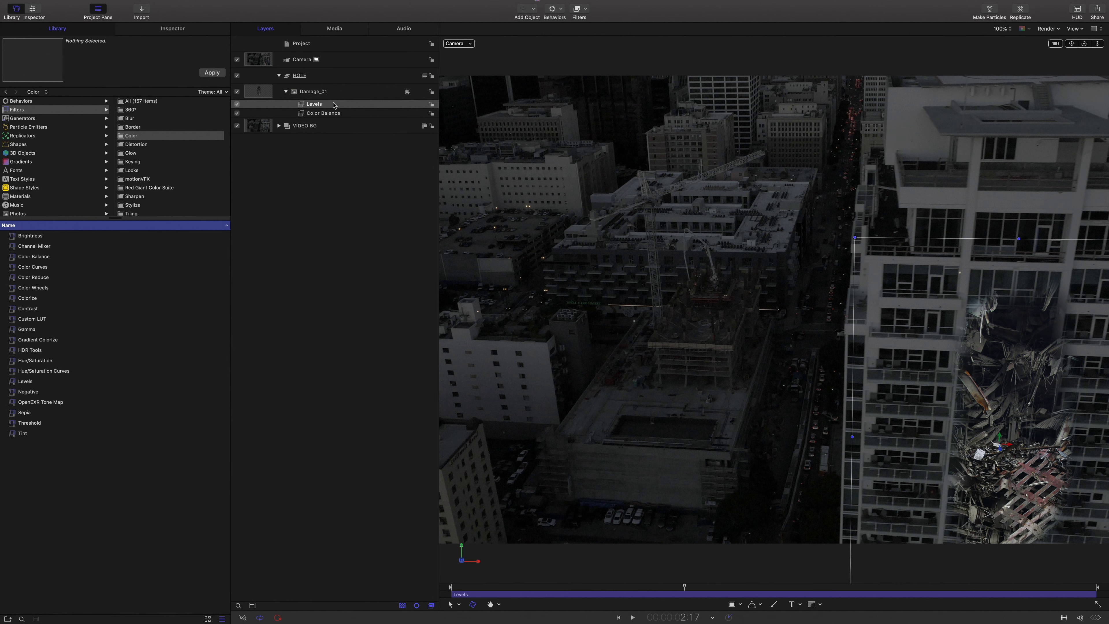
key("super+3")
left_click_drag(219, 181, 135, 167)
key("space")
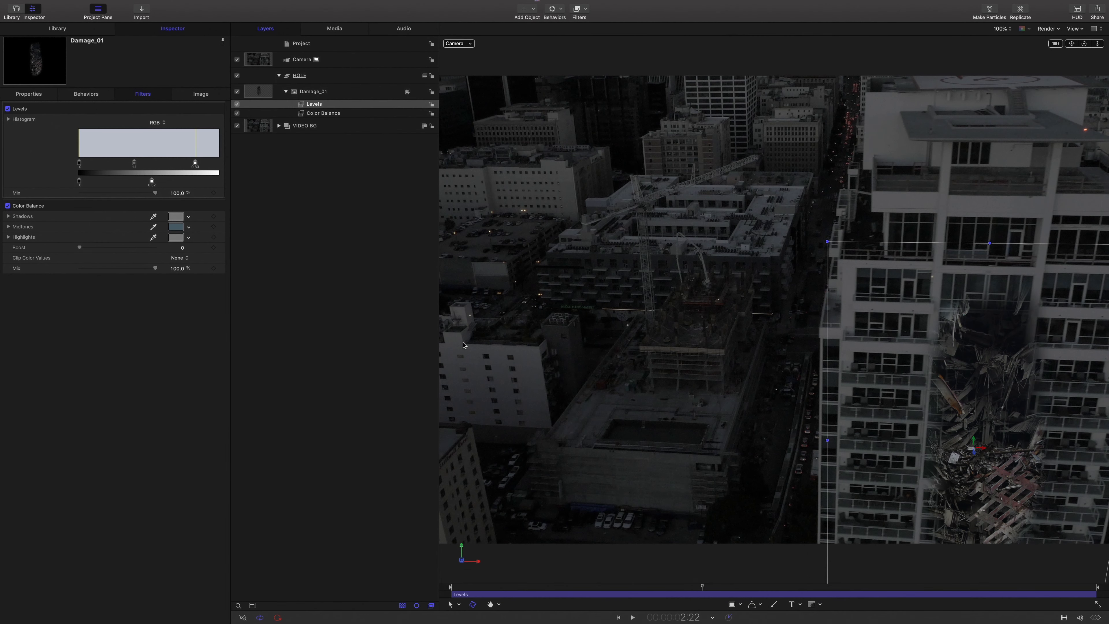
Check in the project preferences that new layers are created at the start of the project.
left_click(348, 93)
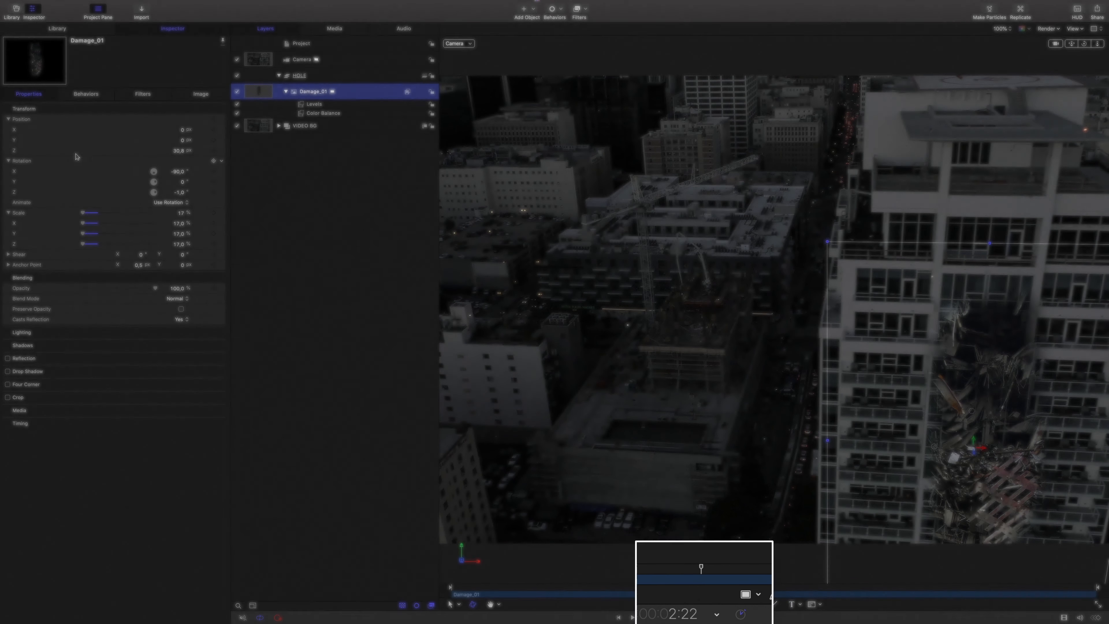
left_click(34, 5)
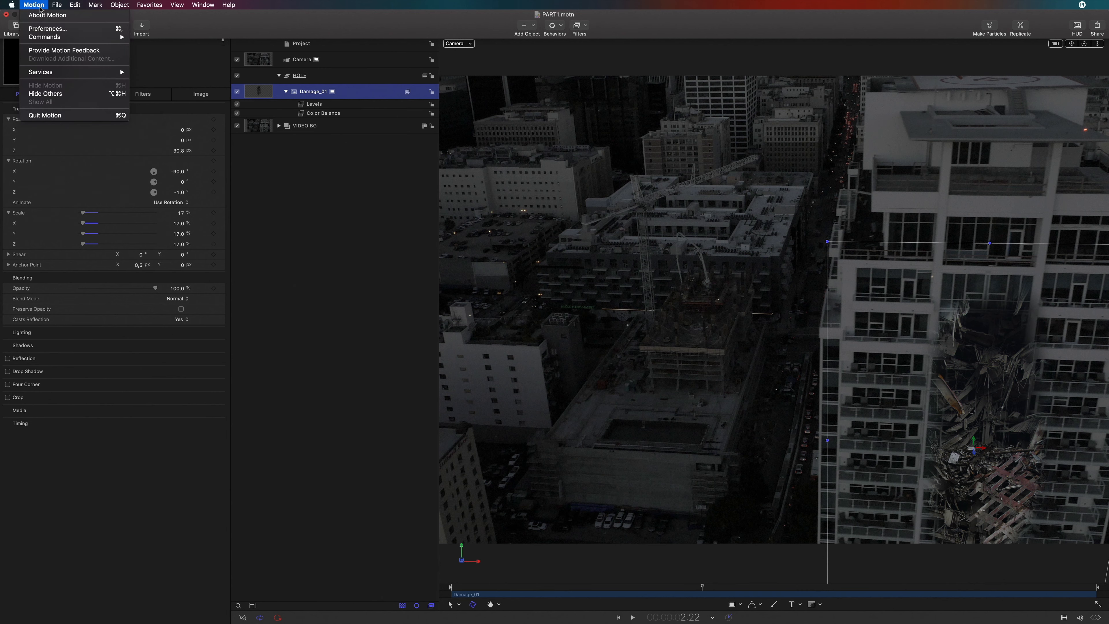
left_click(44, 29)
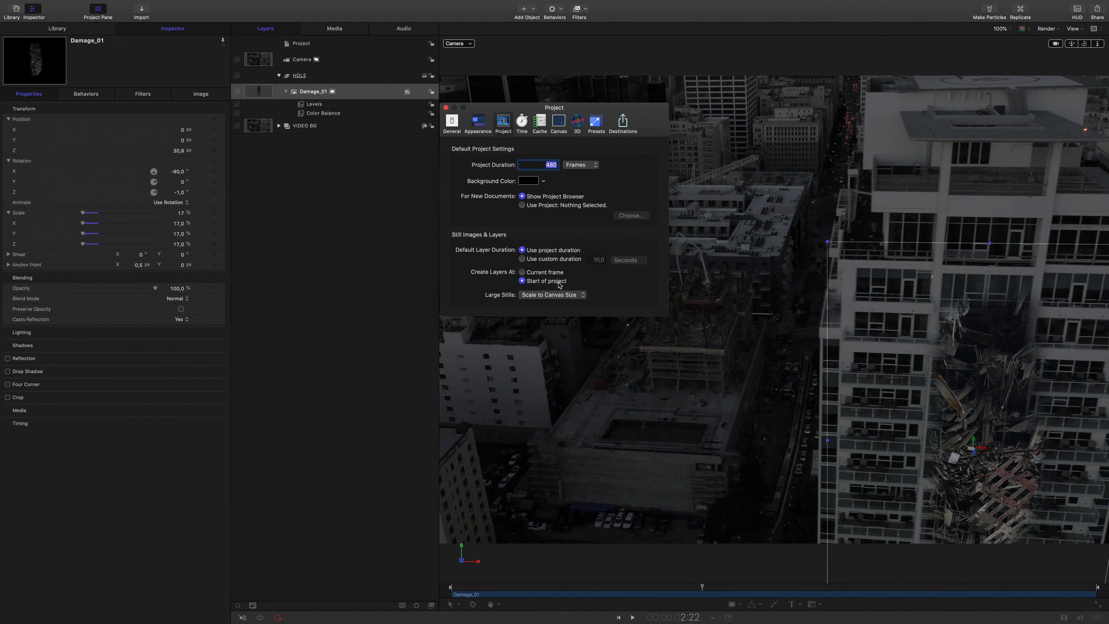
left_click(445, 107)
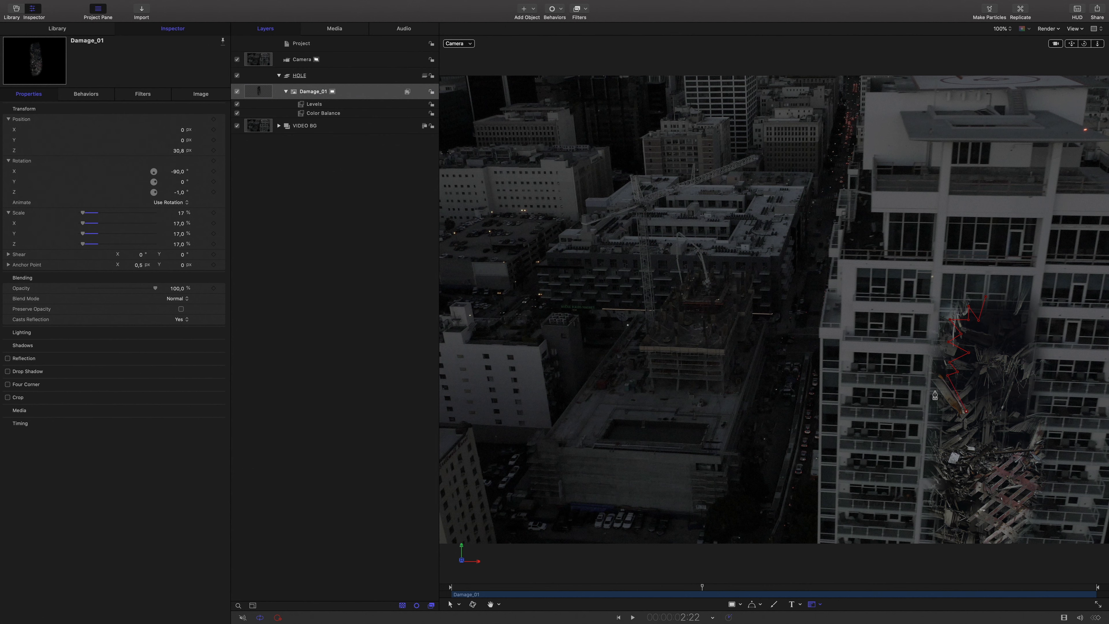
Draw a closed, jagged Bezier mask around the debris on the Damage_01 layer at frame 2:22.
left_click(1011, 447)
left_click(1008, 409)
left_click(1028, 381)
left_click(1023, 367)
left_click(1030, 349)
left_click(1022, 341)
left_click(997, 315)
left_click(985, 297)
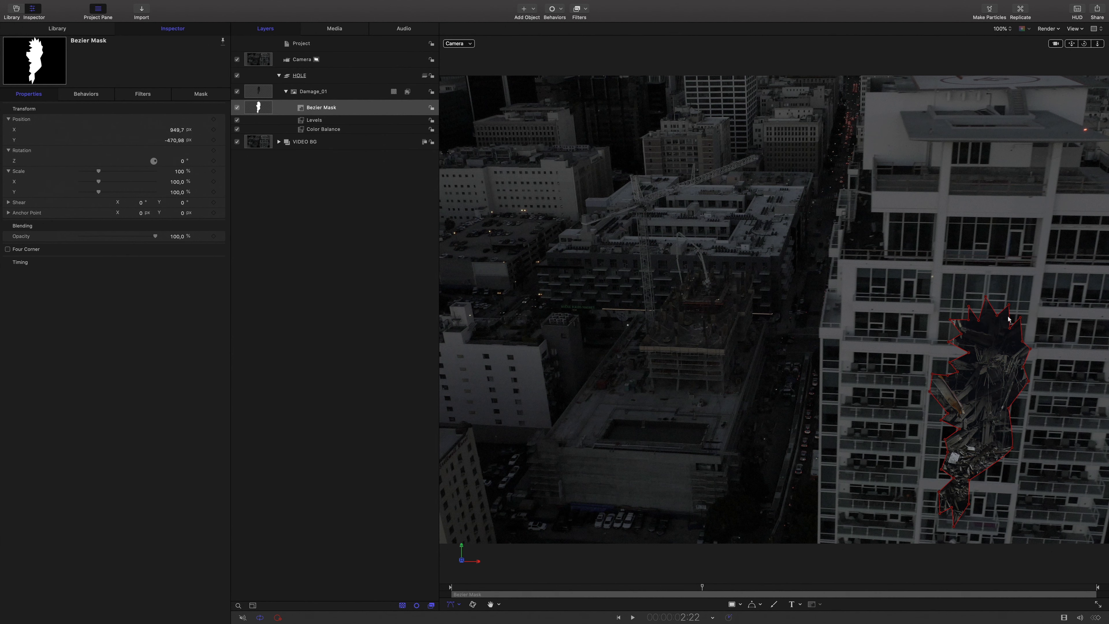
Reshape the Bezier mask by moving its control points outward along the debris's right side, upper tip and lower left edge.
left_click_drag(1008, 408, 1024, 416)
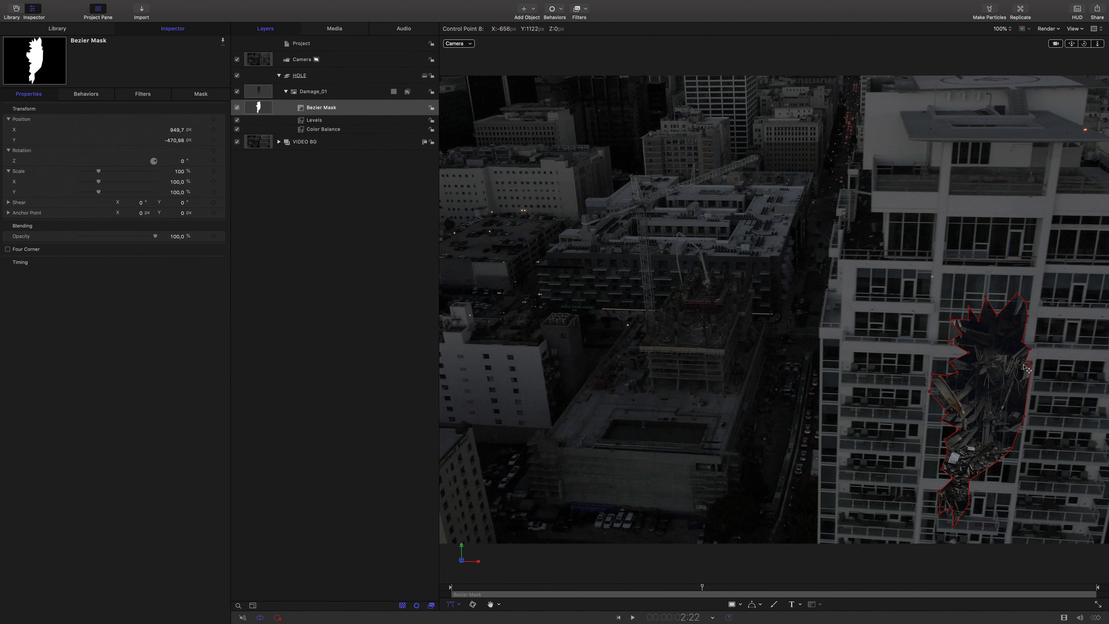
left_click_drag(1023, 367, 1021, 361)
left_click_drag(1028, 381, 1023, 347)
left_click_drag(1025, 301, 1030, 296)
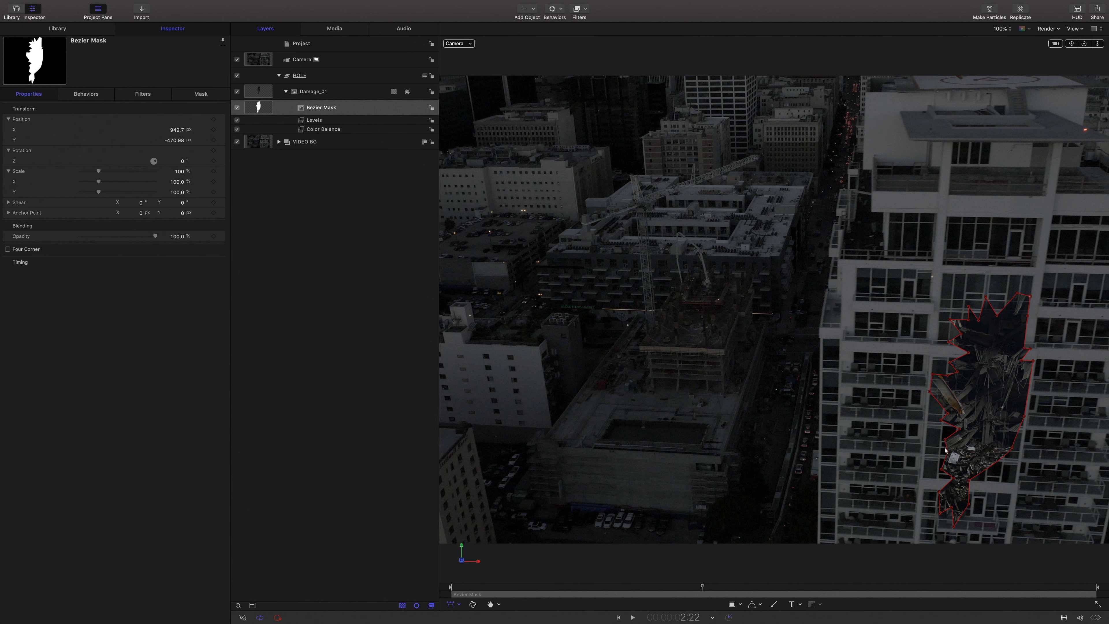
mouse_move(947, 452)
left_mouse_down()
mouse_move(940, 459)
mouse_move(942, 441)
left_mouse_up()
left_click_drag(1017, 293, 1021, 276)
Set the Bezier Mask's feather to 30 and falloff to -100, with the canvas overlays hidden to judge the edge.
left_click(358, 113)
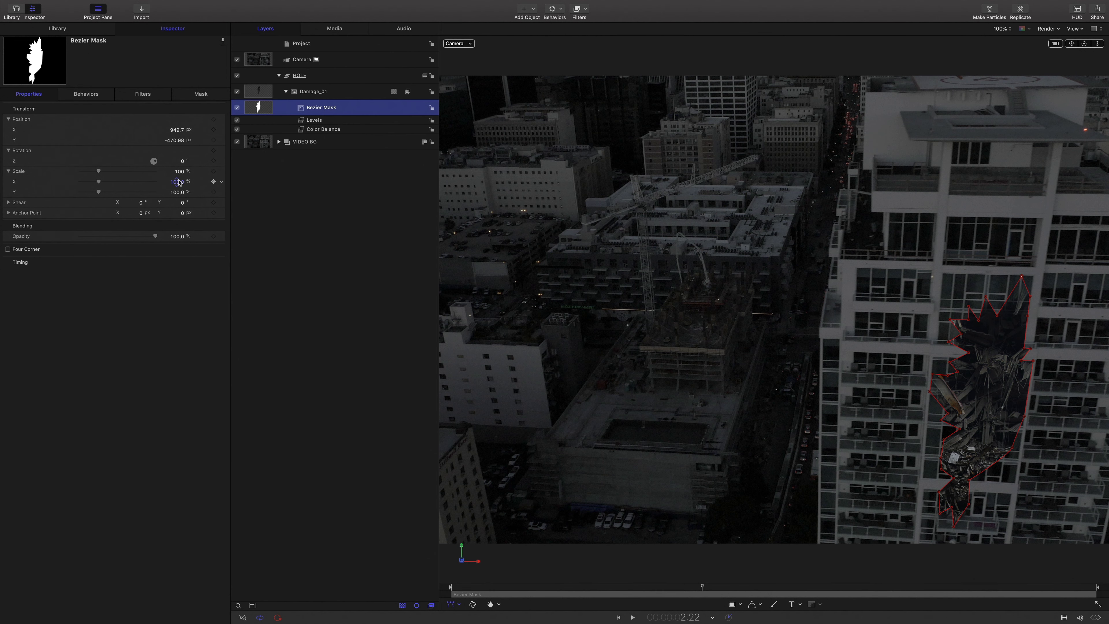
left_click(204, 97)
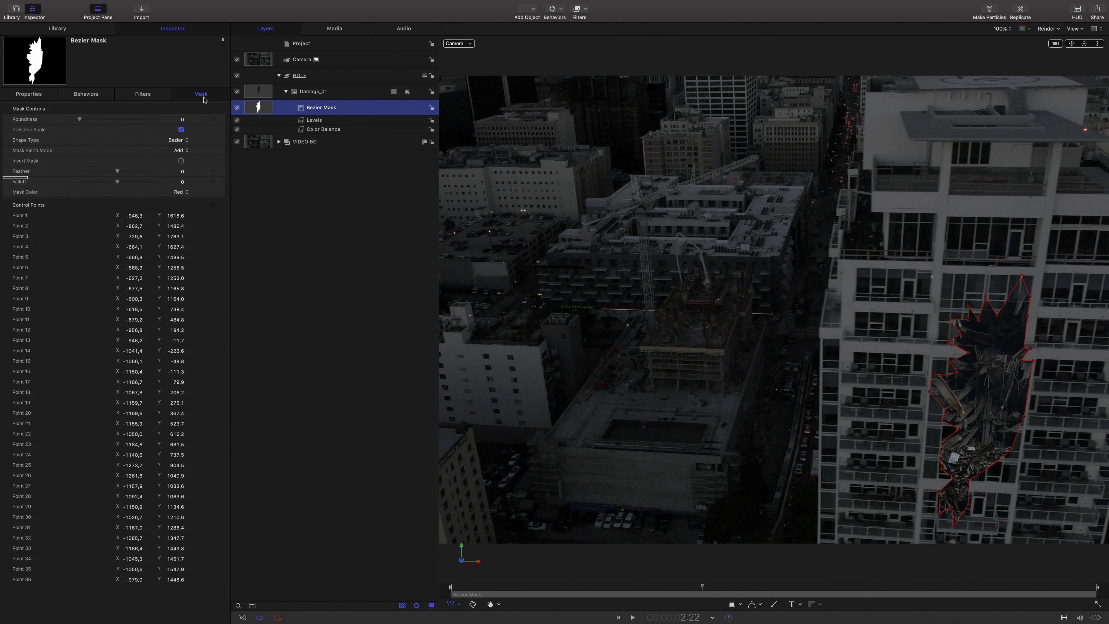
mouse_move(167, 170)
left_mouse_down()
mouse_move(132, 171)
mouse_move(183, 171)
mouse_move(175, 171)
left_mouse_up()
key("super+equal")
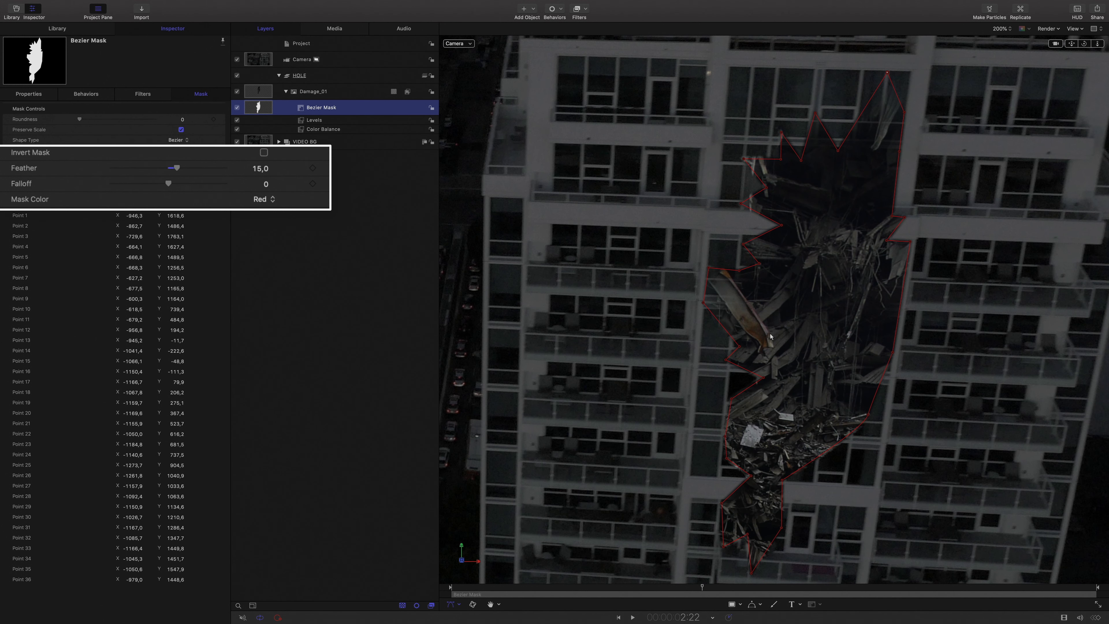
key("super+ugrave")
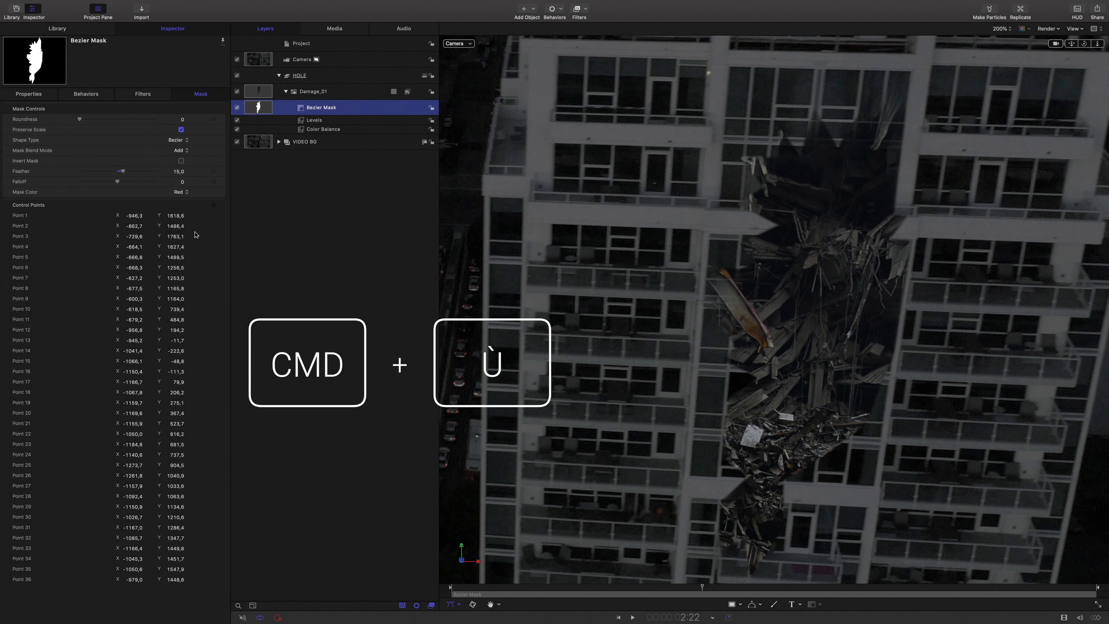
left_click_drag(117, 175, 79, 183)
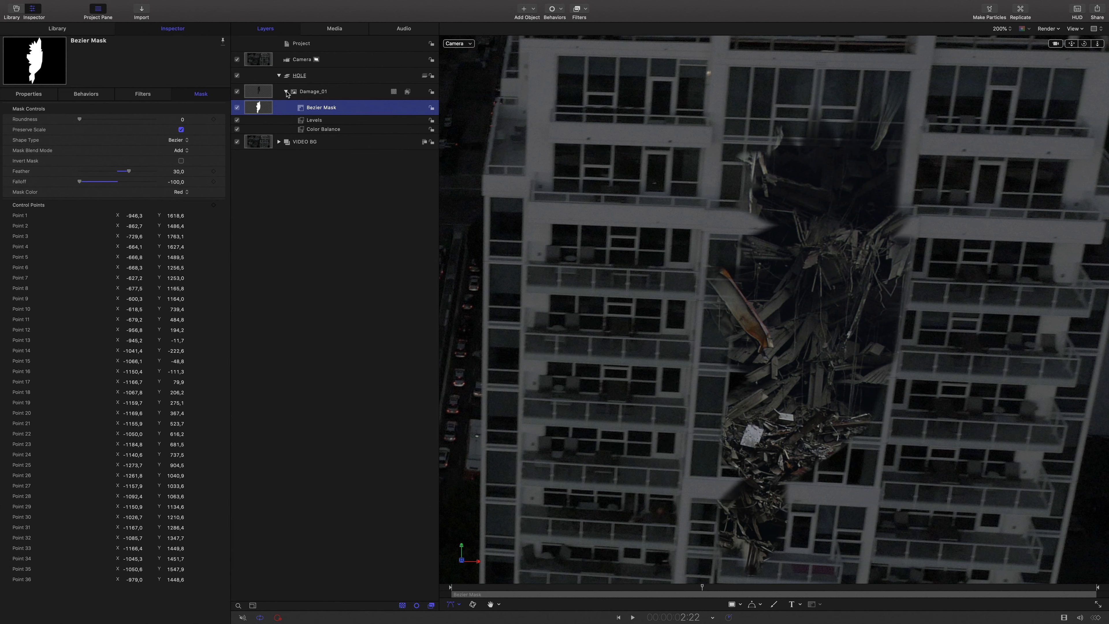
Fine-tune the white input point of Damage_01's Levels filter and collapse the layer's contents.
left_click(333, 121)
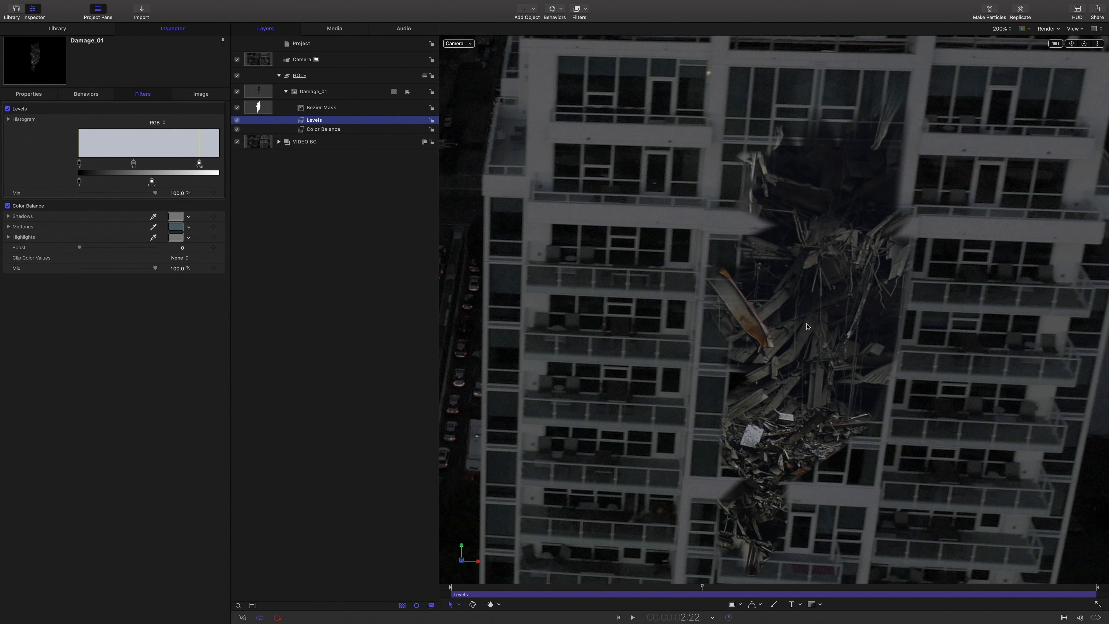
left_click(286, 92)
left_click(342, 94)
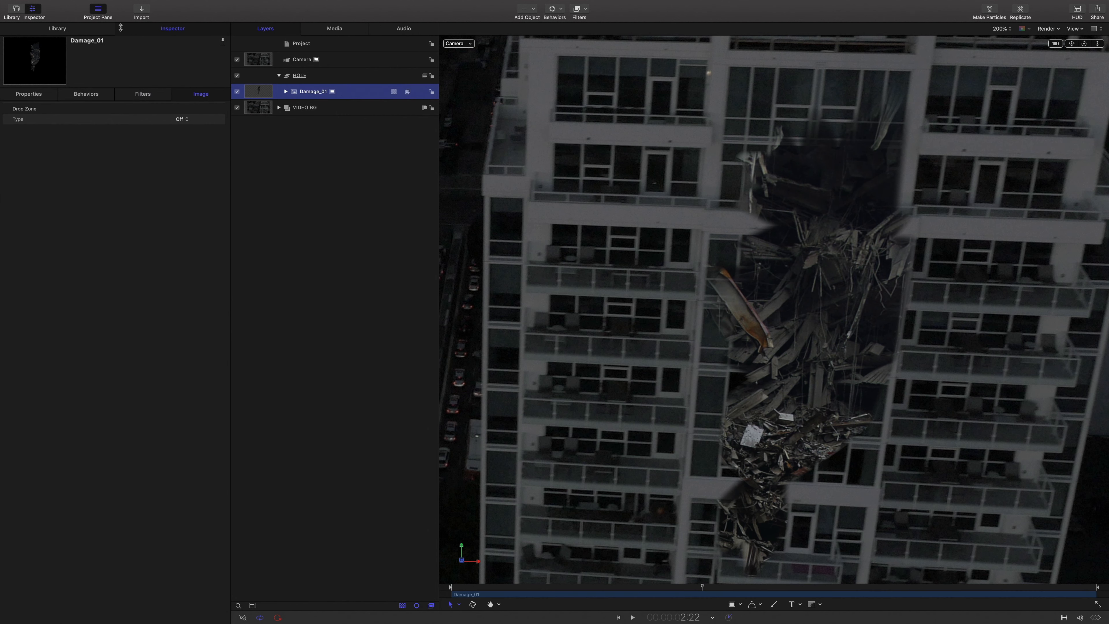
Import Damage_02.png from the IMAGES folder into the HOLE group.
left_click(327, 77)
left_click(143, 13)
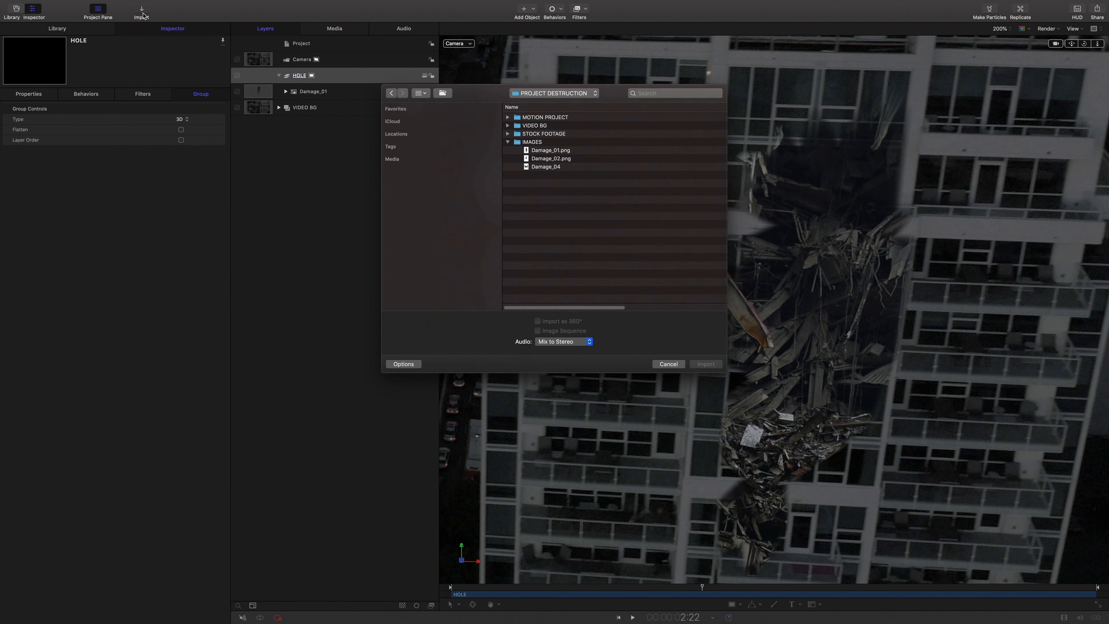
left_click(562, 160)
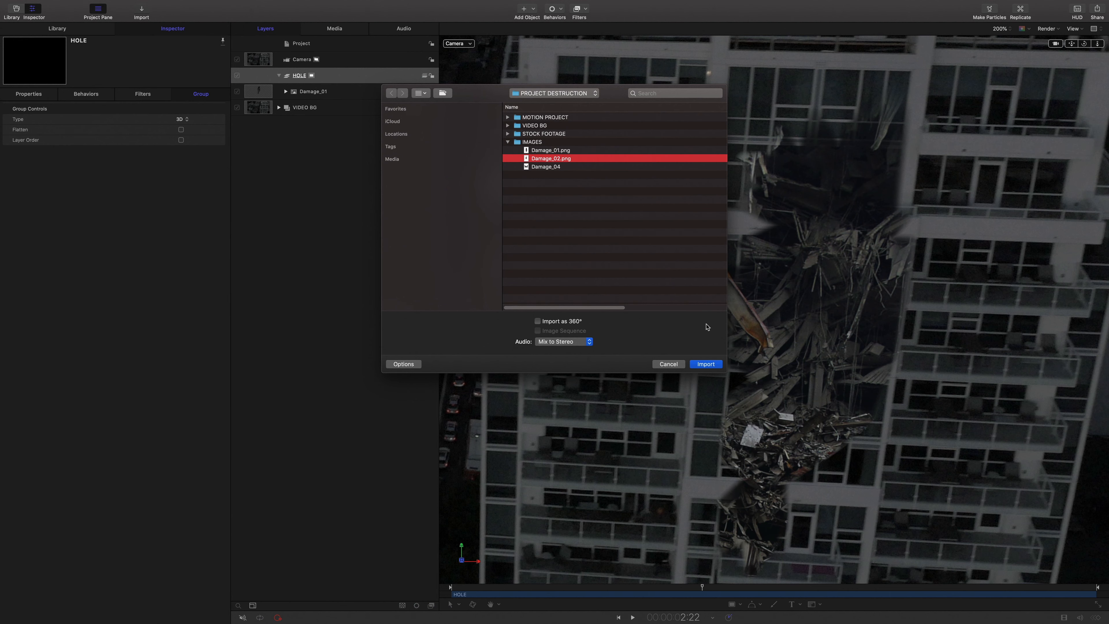
left_click(706, 363)
key("shift+z")
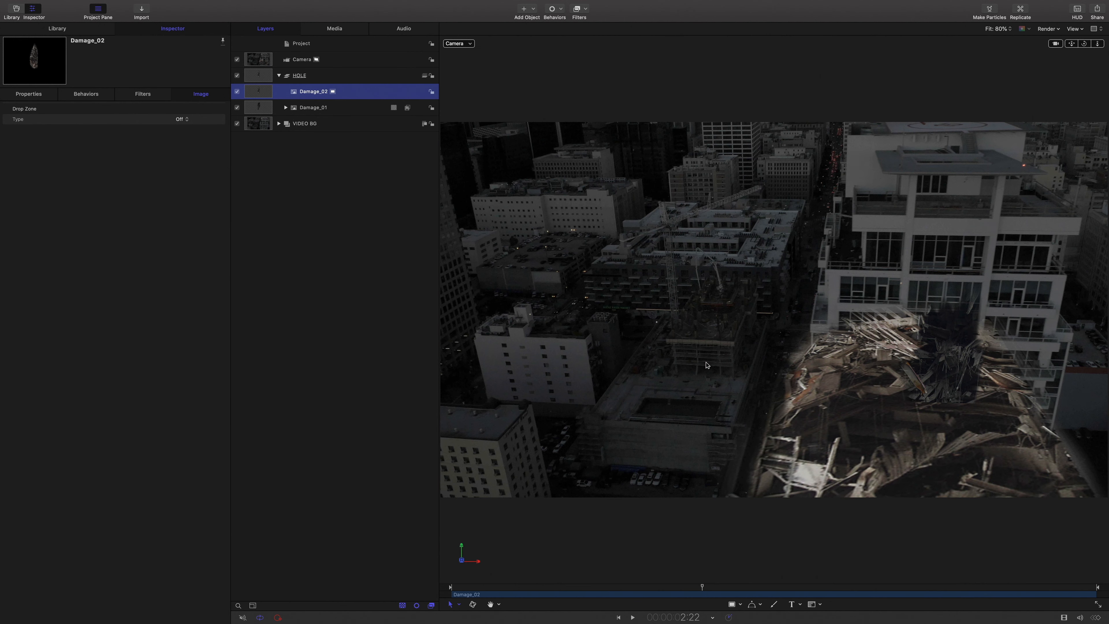
Rotate Damage_02 to -90° on X and scale it to 17%, using -17% for the X scale to mirror it.
left_click(177, 213)
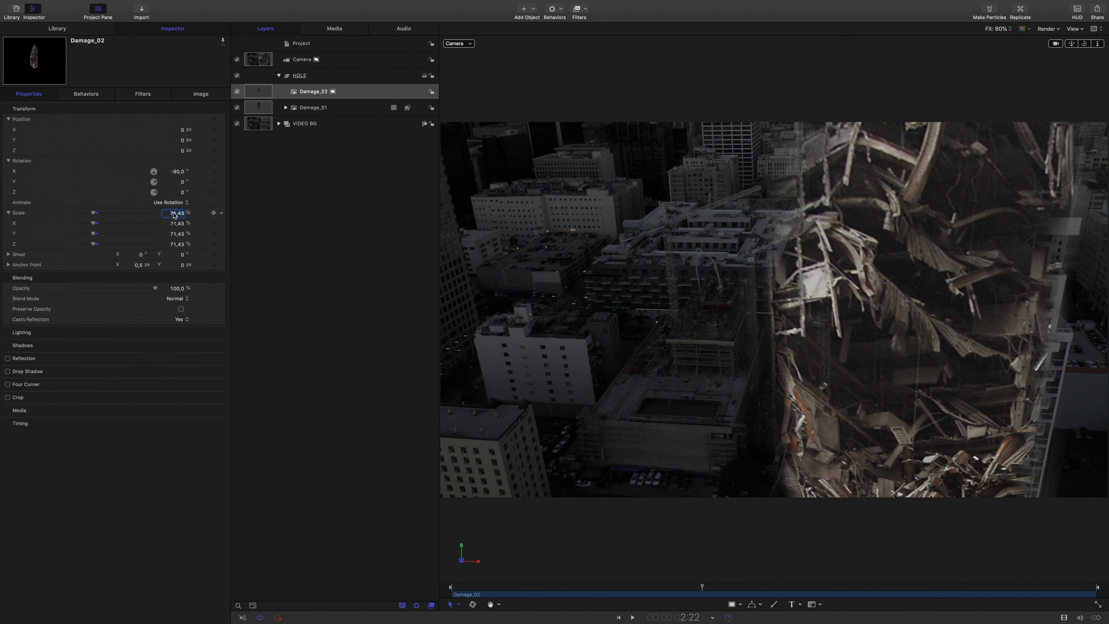
type("17")
key("Return")
key("shift+z")
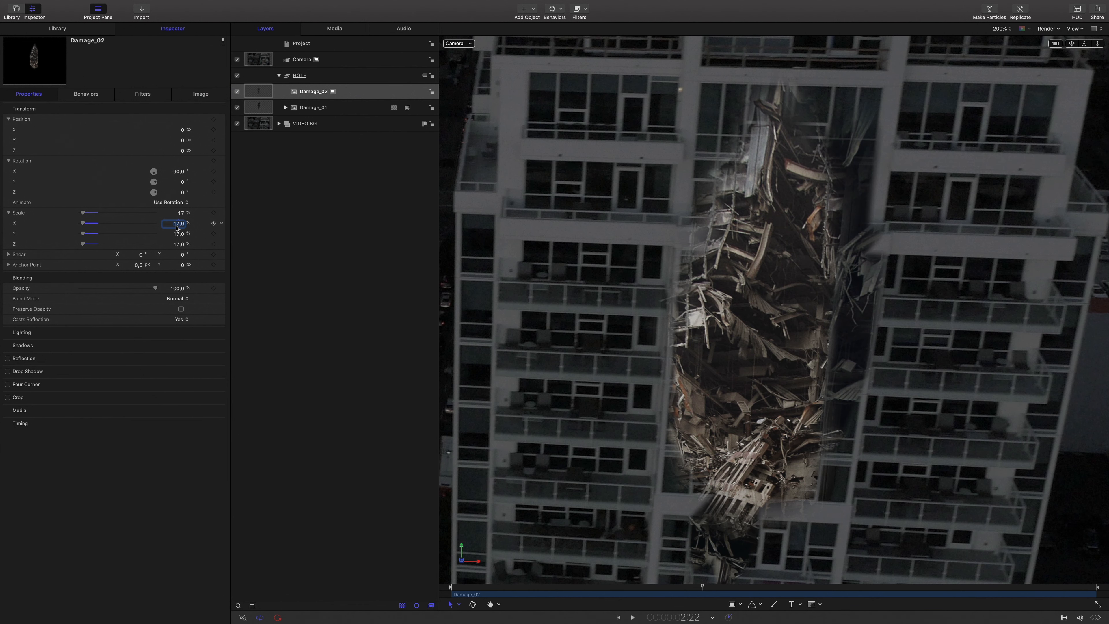
type("-17")
key("Return")
Set Damage_02's X position to 35.74 px, Z position to 109 px and Z rotation to -3°.
left_click(475, 607)
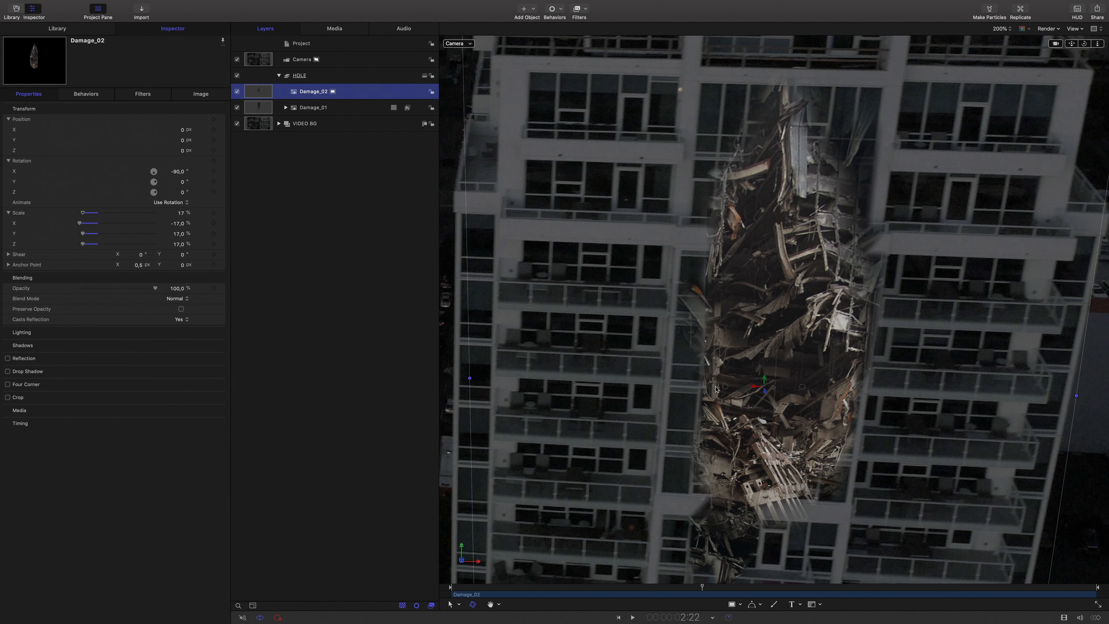
left_click_drag(179, 130, 183, 133)
left_click_drag(182, 193, 180, 193)
left_click(178, 130)
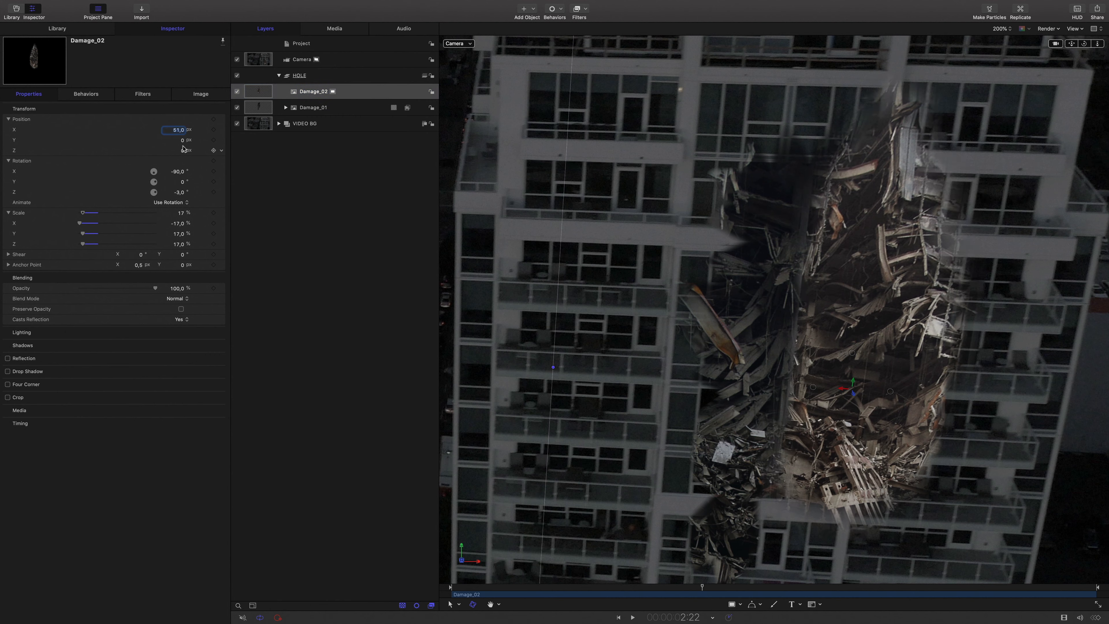
type("38,79")
key("Return")
left_click_drag(182, 151, 176, 130)
Copy the Levels and Color Balance filters from Damage_01 onto the Damage_02 layer.
left_click(286, 108)
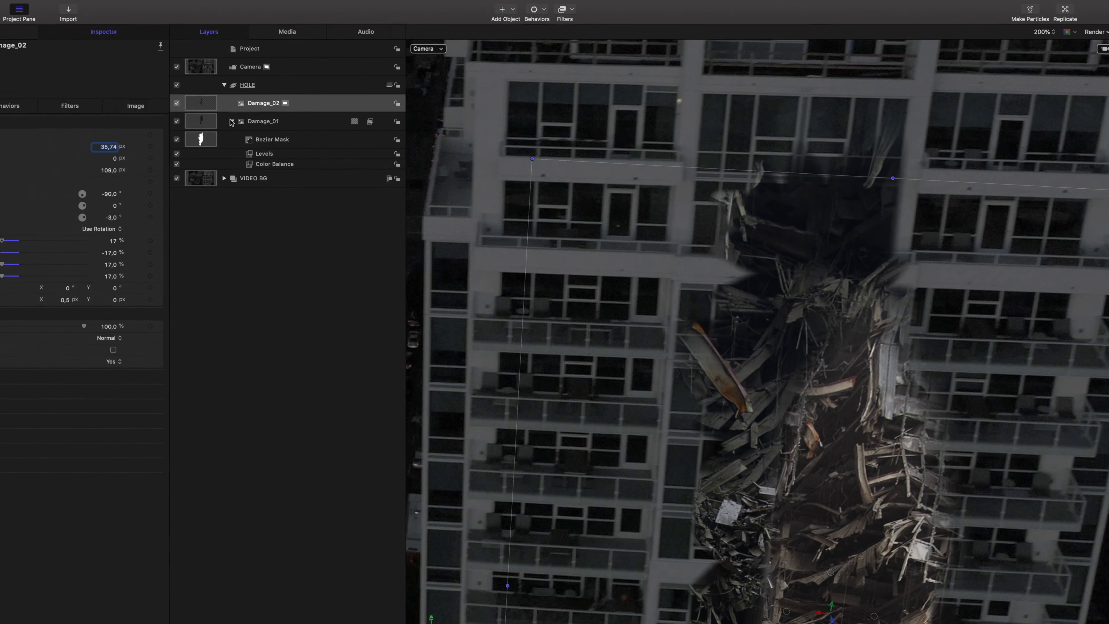
left_click(315, 136)
left_click(315, 144, "shift")
key("super+c")
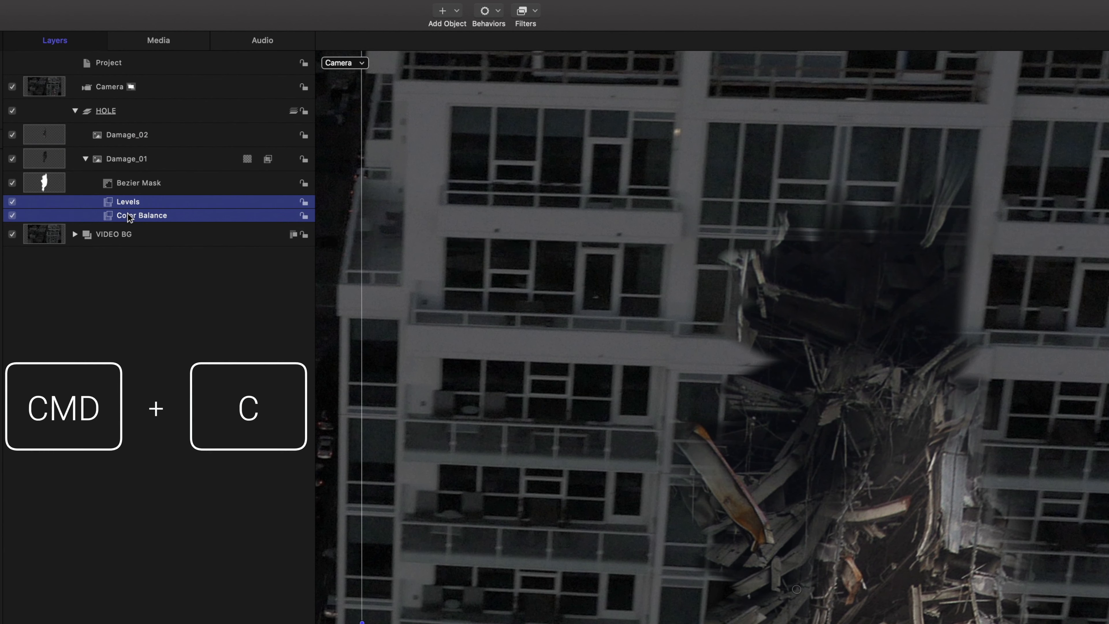
left_click(128, 136)
key("super+v")
key("super+v")
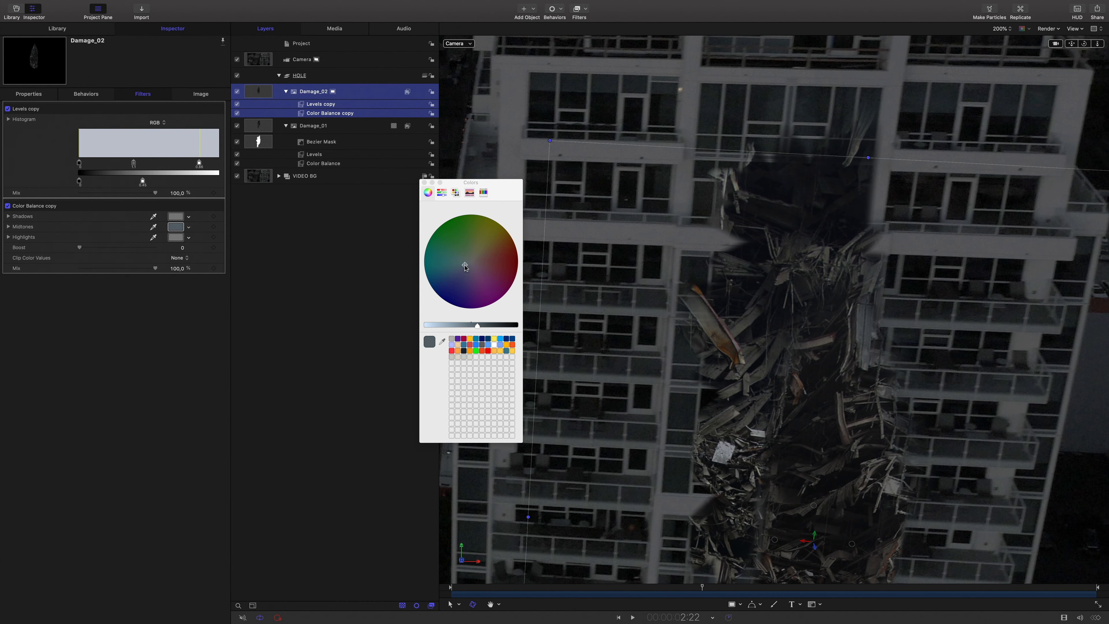
Finish adjusting the midtone colour of Damage_02's Color Balance copy to a muted blue-grey and check the composite at frame 2:19.
left_click(424, 183)
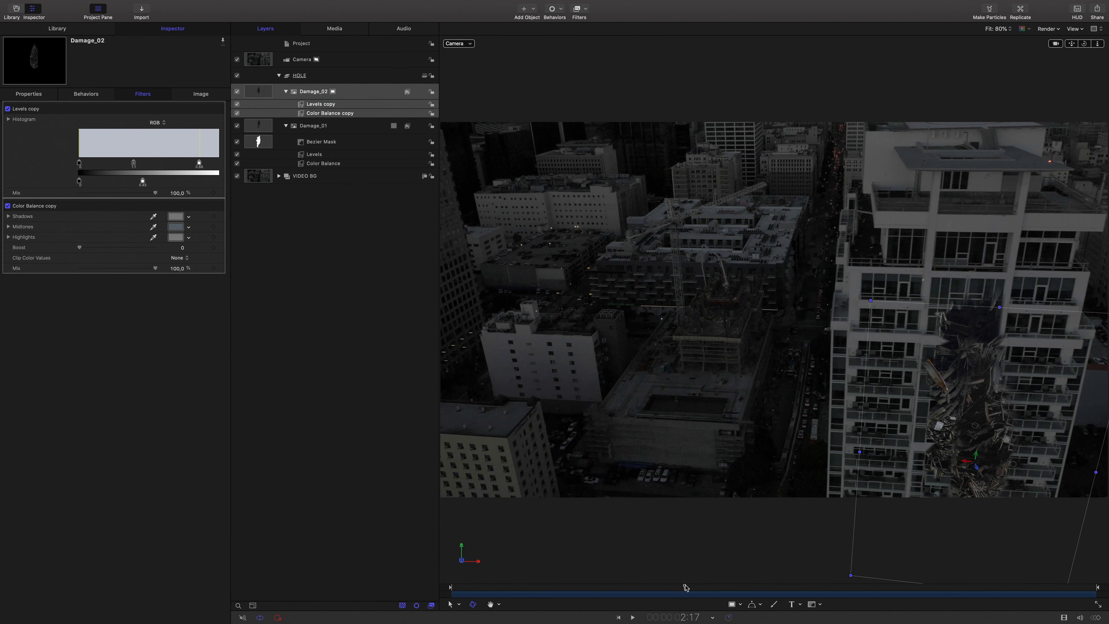
mouse_move(685, 587)
left_mouse_down()
mouse_move(718, 587)
mouse_move(691, 587)
left_mouse_up()
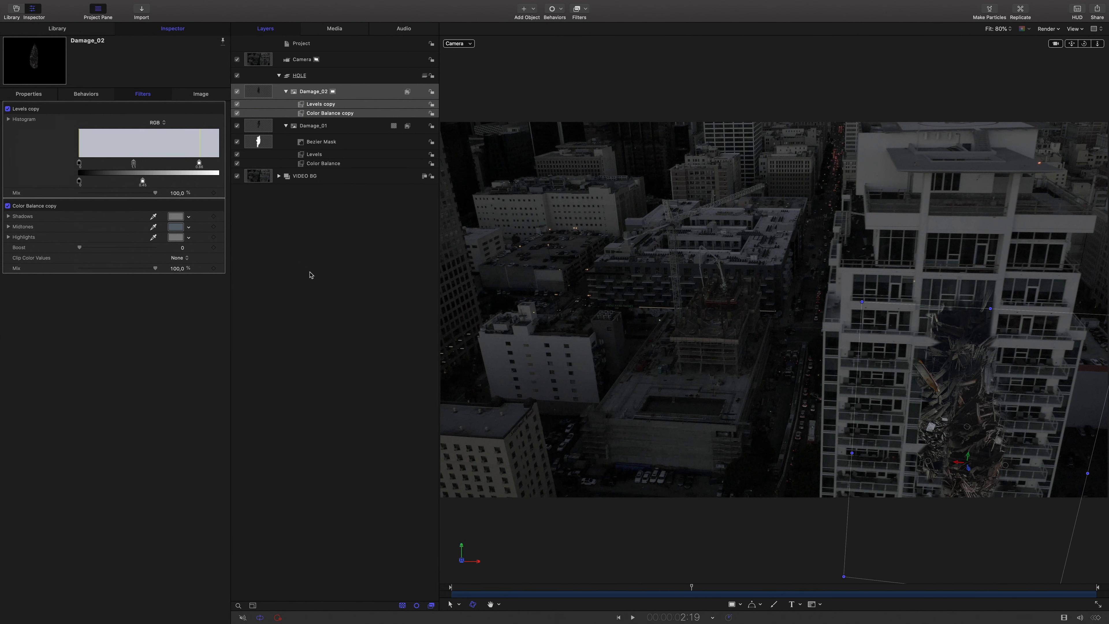
Add a Hue/Saturation colour filter to the Damage_02 layer and return to its properties.
left_click(347, 93)
left_click(58, 28)
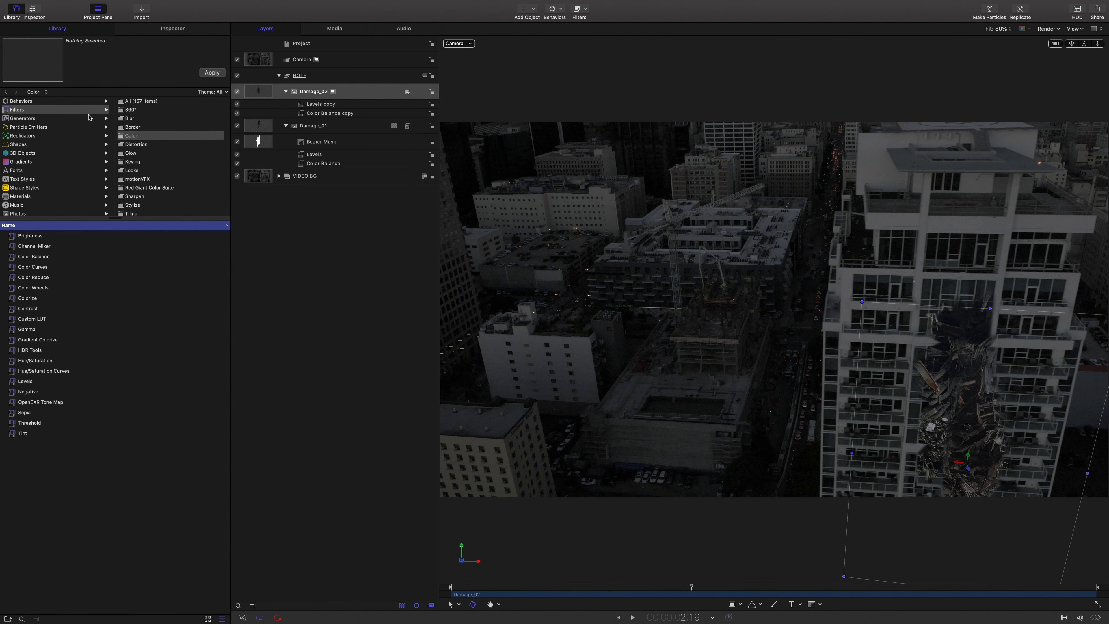
left_click(137, 137)
left_click_drag(31, 364, 354, 93)
left_click(171, 28)
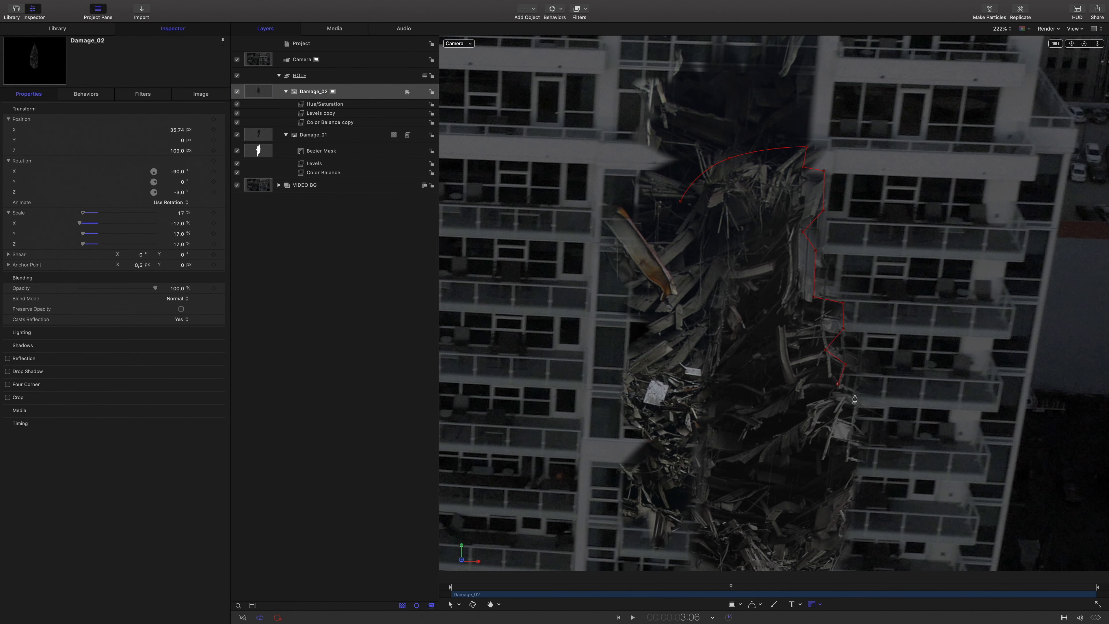
Close a feathered Bezier mask around Damage_02's debris, with feather 100 and falloff -100, and check the composite up to frame 3:14.
left_click(680, 201)
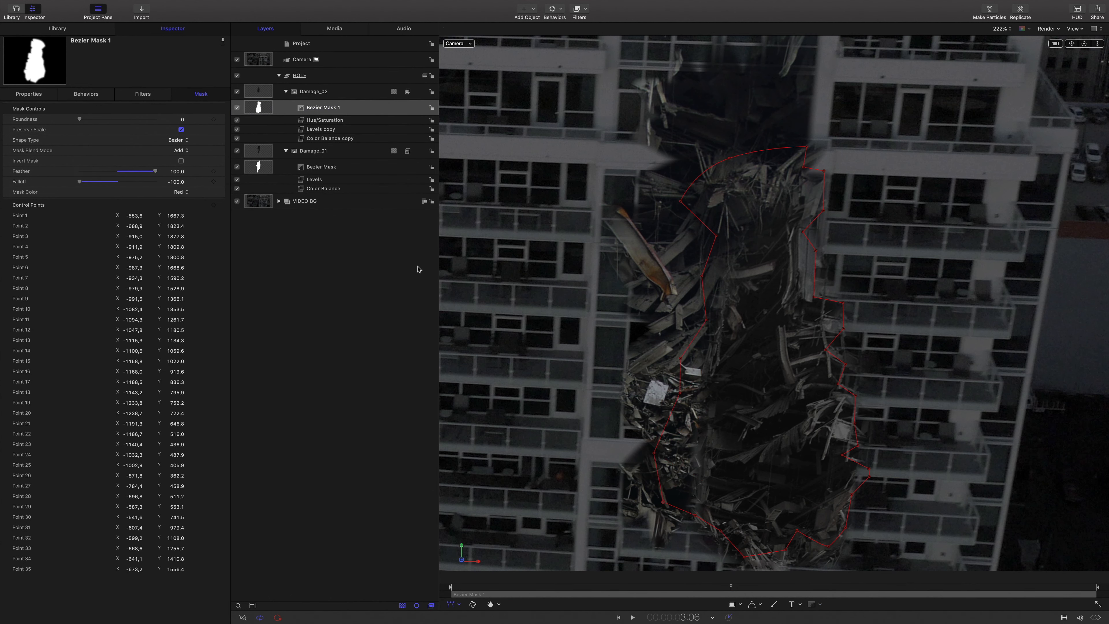
left_click(322, 167)
left_click(324, 107)
key("shift+z")
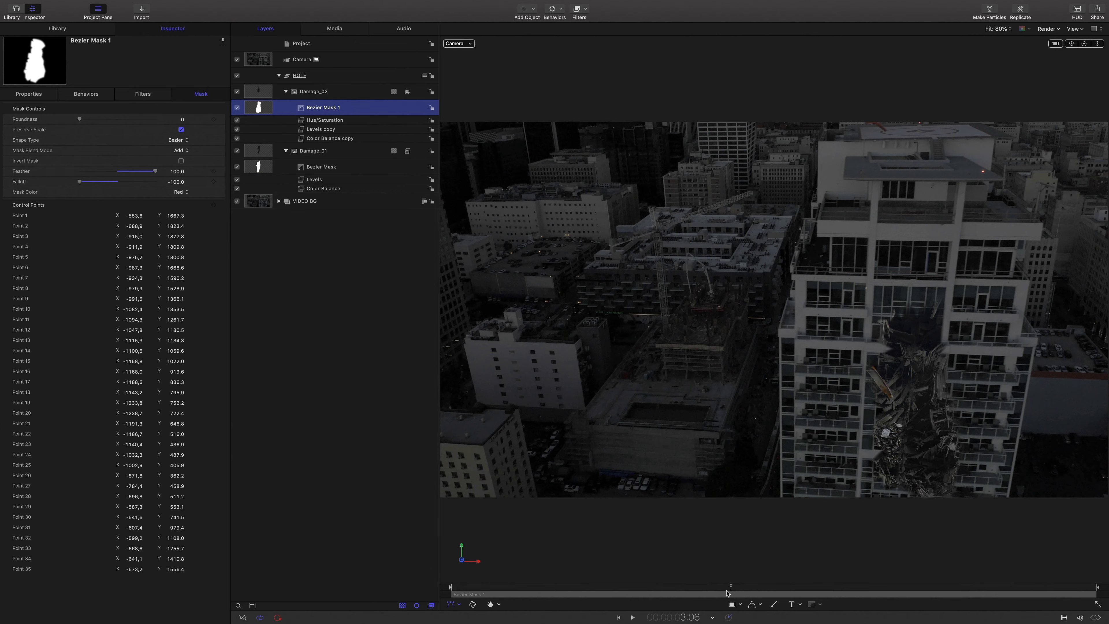
left_click_drag(726, 592, 760, 591)
Group the Damage_02 and Damage_01 layers inside HOLE and name the new group MASTER.
left_click(286, 92)
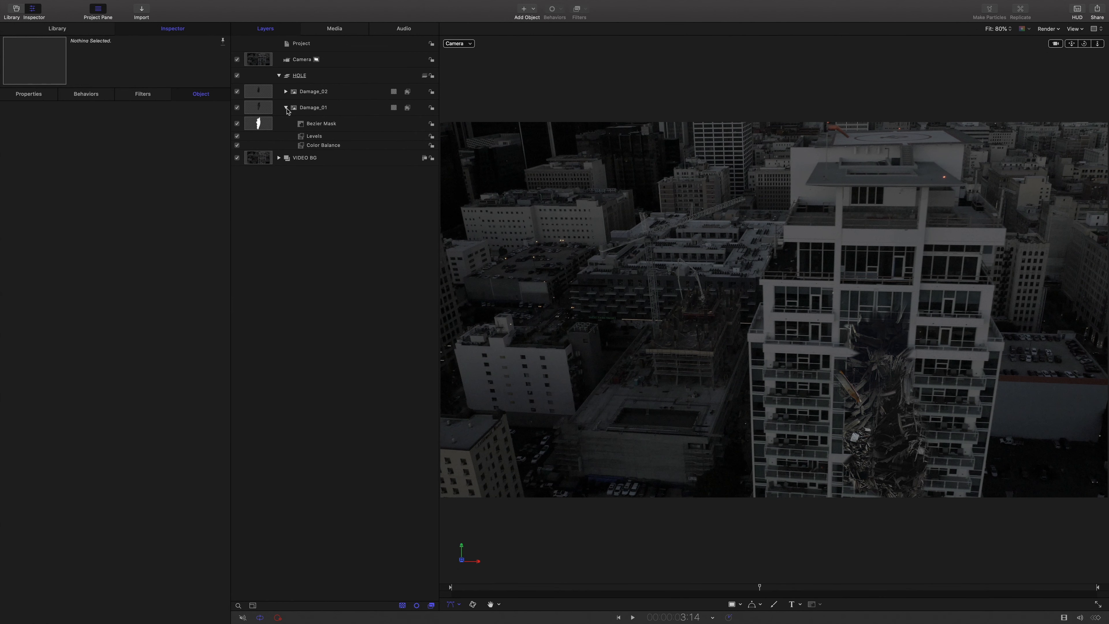
left_click(286, 108)
left_click(313, 91)
left_click(354, 109, "shift")
right_click(367, 108)
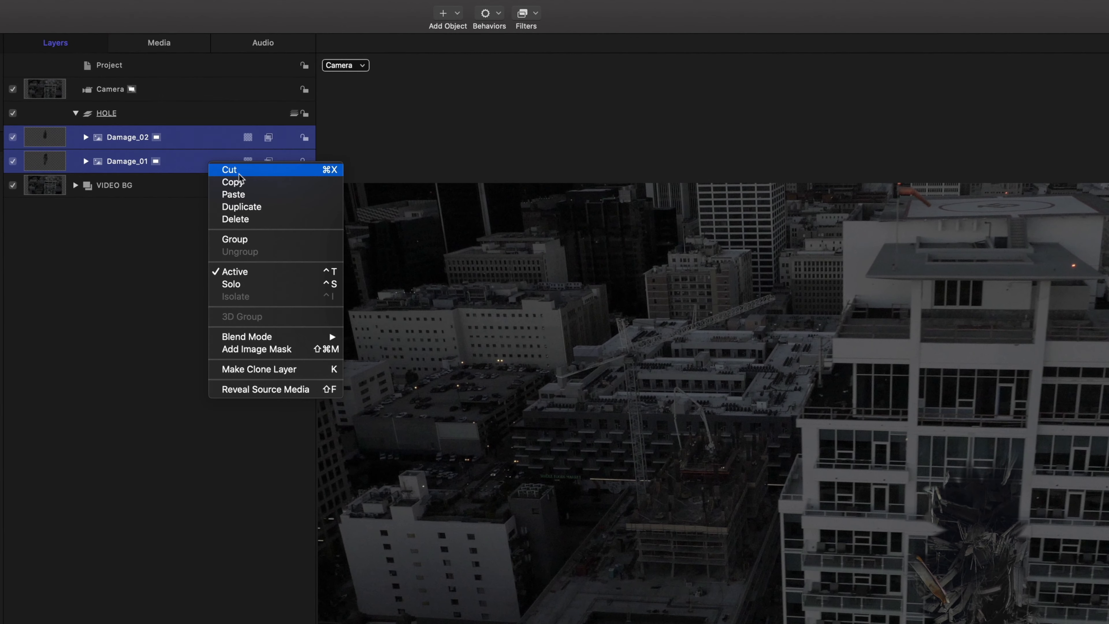
left_click(238, 240)
double_click(118, 137)
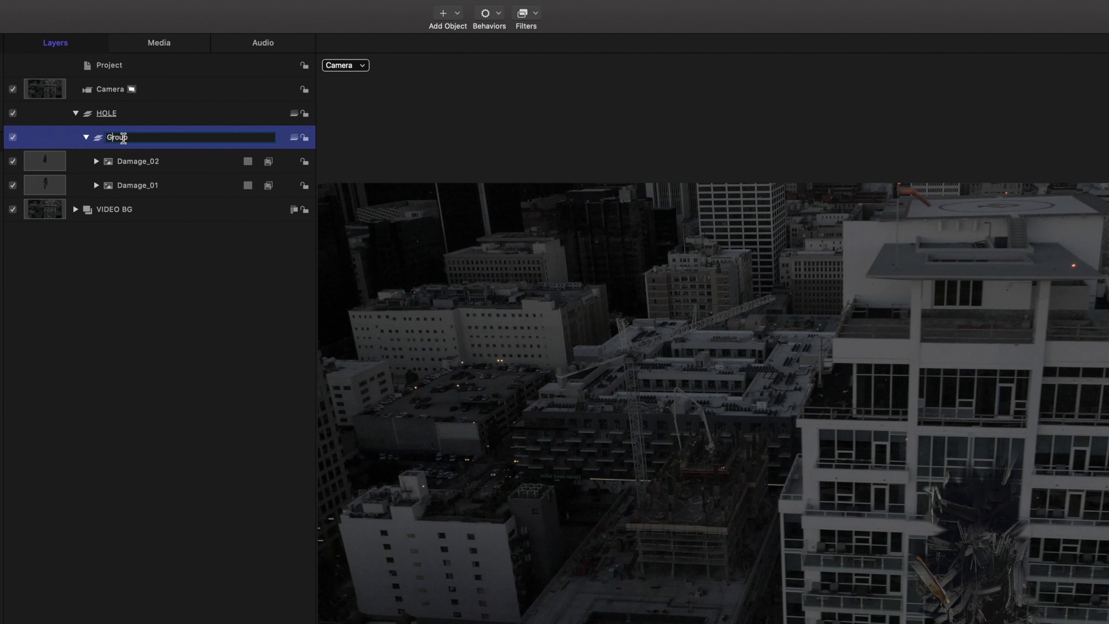
key("super+a")
type("MASTER")
key("Return")
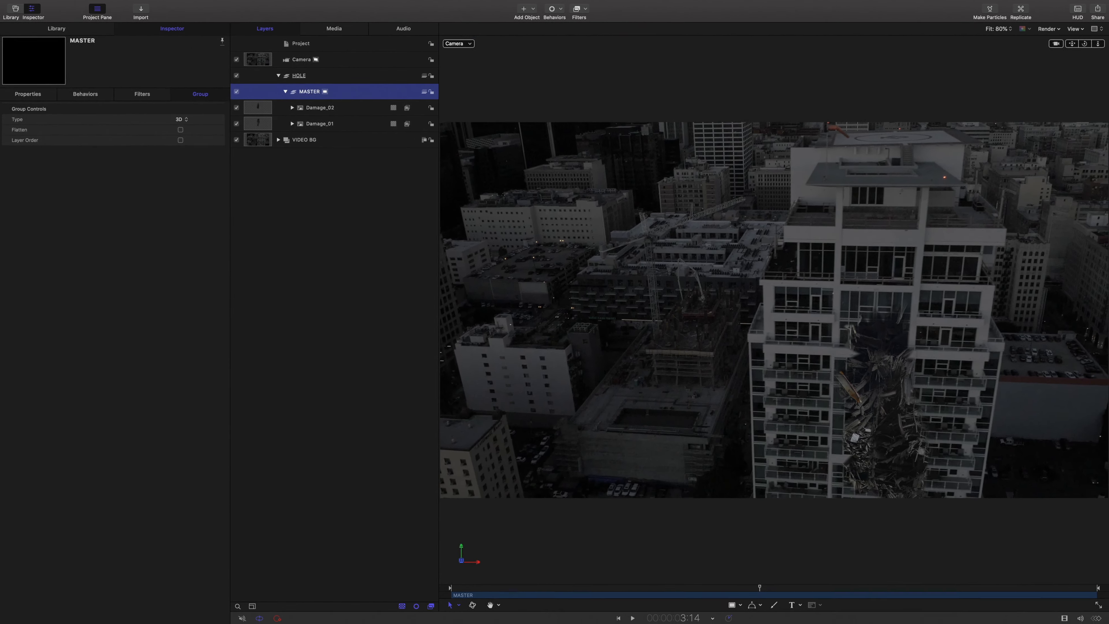
Draw a closed, tall B-Spline shape in the MASTER group over the middle of the debris hole at frame 3:13.
left_click(760, 604)
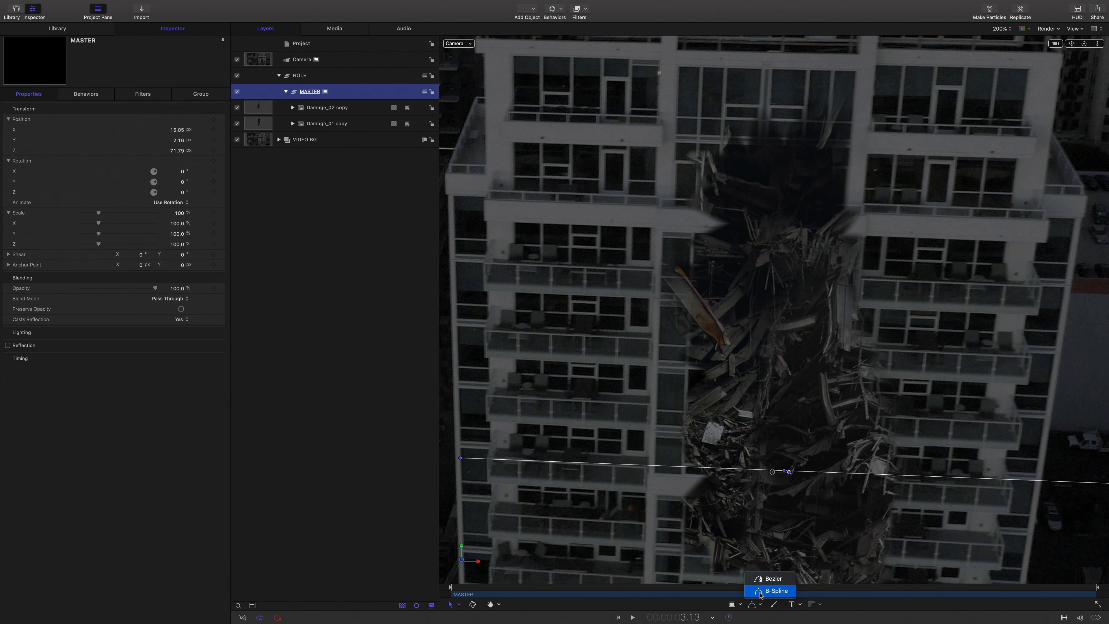
left_click(773, 591)
left_click(814, 169)
left_click(740, 171)
left_click(743, 241)
left_click(774, 360)
left_click(741, 487)
left_click(738, 536)
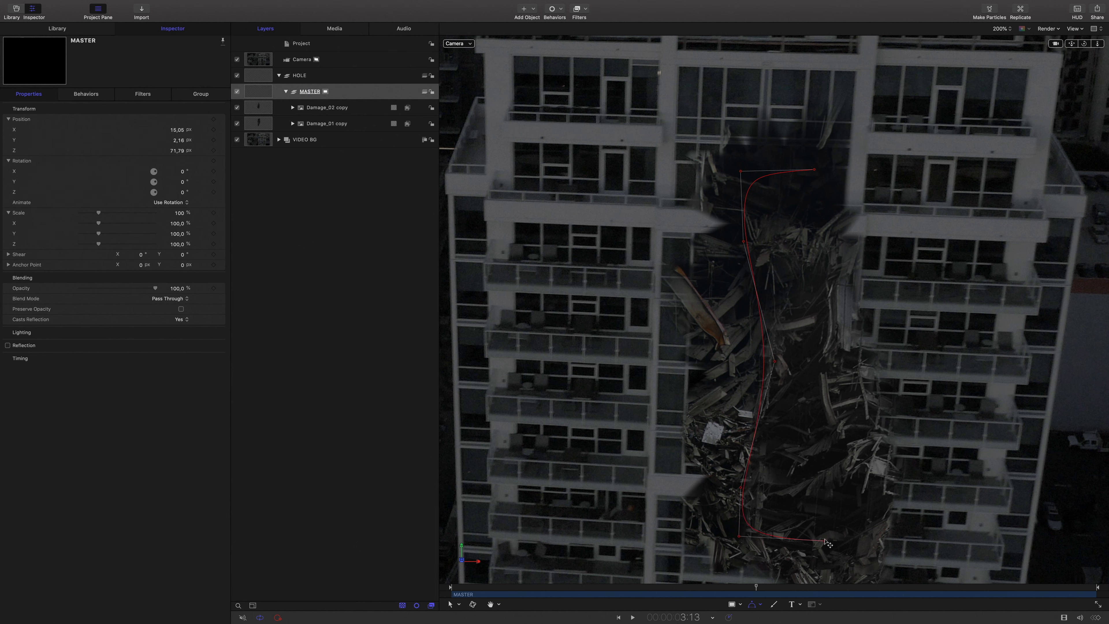
left_click(814, 171)
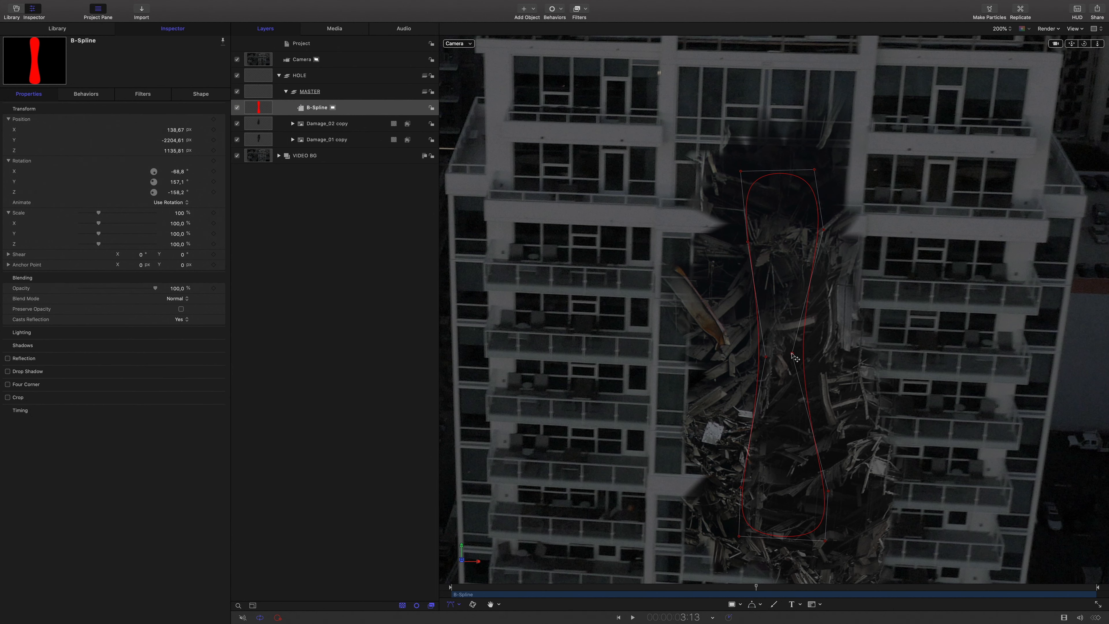
Adjust the B-Spline shape's corner and waist control points to fit the dark centre of the hole.
left_click_drag(828, 491, 816, 477)
left_click_drag(747, 241, 739, 231)
left_click_drag(740, 171, 732, 174)
left_click_drag(814, 169, 818, 169)
left_click_drag(766, 357, 798, 349)
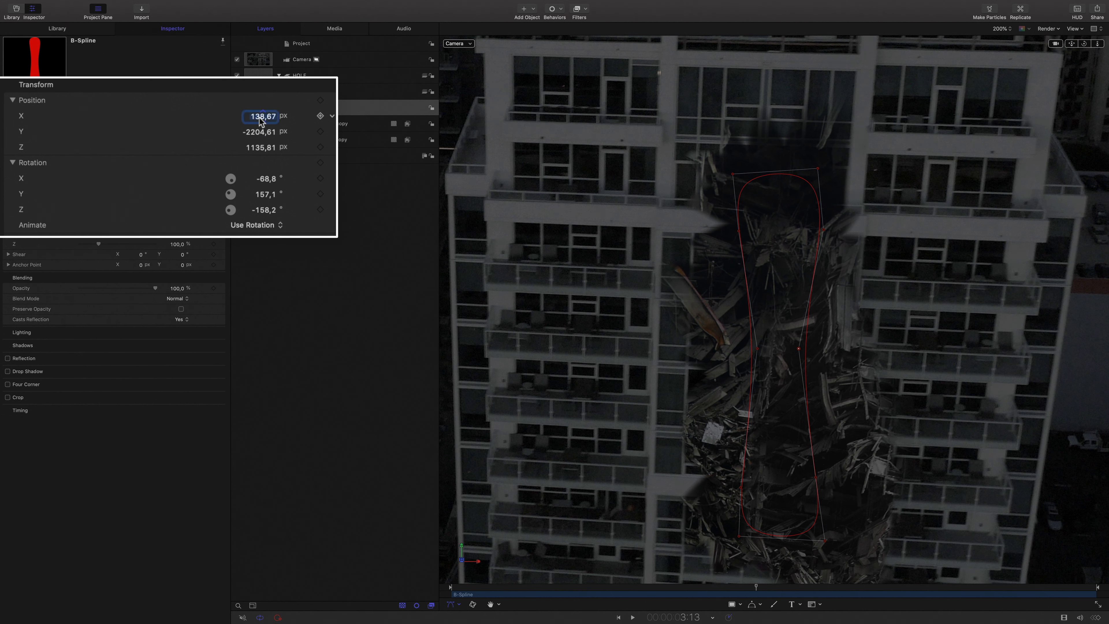
Reset the B-Spline shape's position to 0 px and its rotation to 0° on all axes.
double_click(263, 131)
type("0")
double_click(262, 148)
type("0")
double_click(264, 179)
type("0")
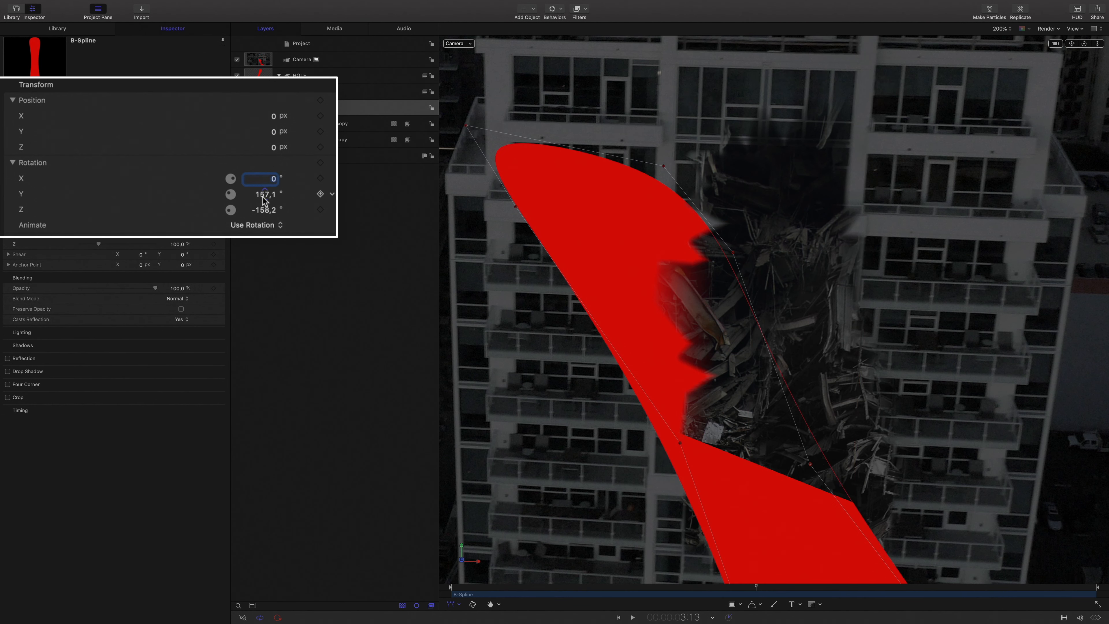
double_click(265, 194)
type("0")
key("Return")
Rotate the B-Spline shape to -90° on X, scale it to 27% and set its Z position to -80 px.
double_click(273, 179)
type("-90")
key("Return")
left_click_drag(98, 213, 85, 213)
left_click_drag(273, 147, 238, 147)
Reshape the B-Spline by raising its lower right edge, narrowing its waist and neck, and widening its top corners.
left_click_drag(813, 522, 818, 469)
left_click_drag(805, 468, 792, 414)
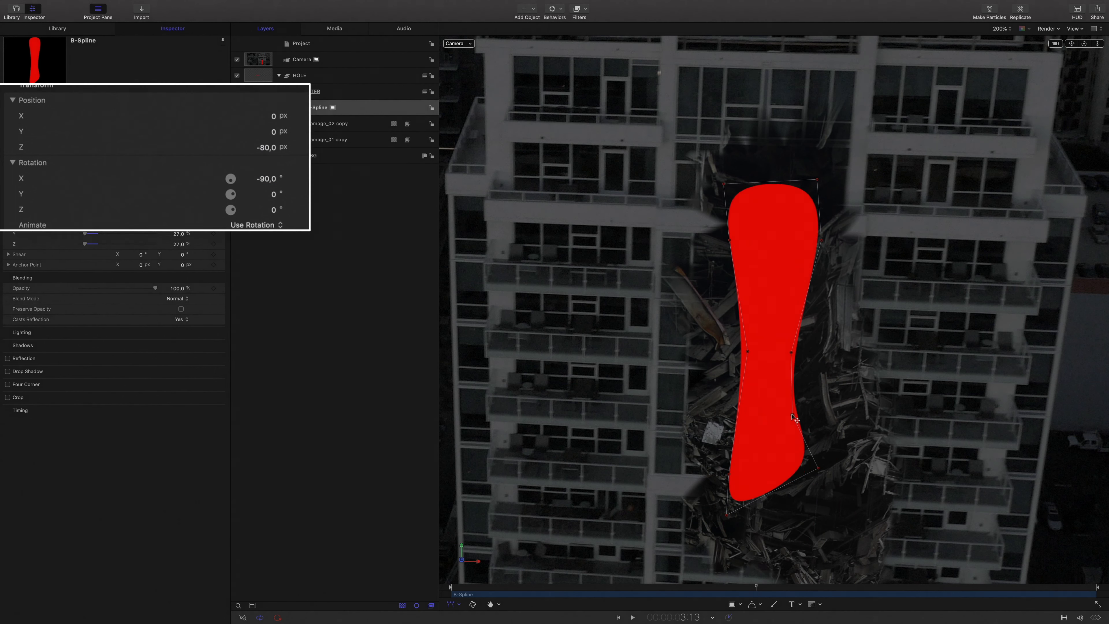
left_click_drag(791, 352, 776, 346)
left_click_drag(819, 240, 809, 231)
left_click_drag(817, 179, 812, 176)
left_click_drag(729, 239, 756, 248)
left_click_drag(724, 183, 714, 185)
left_click_drag(813, 177, 818, 165)
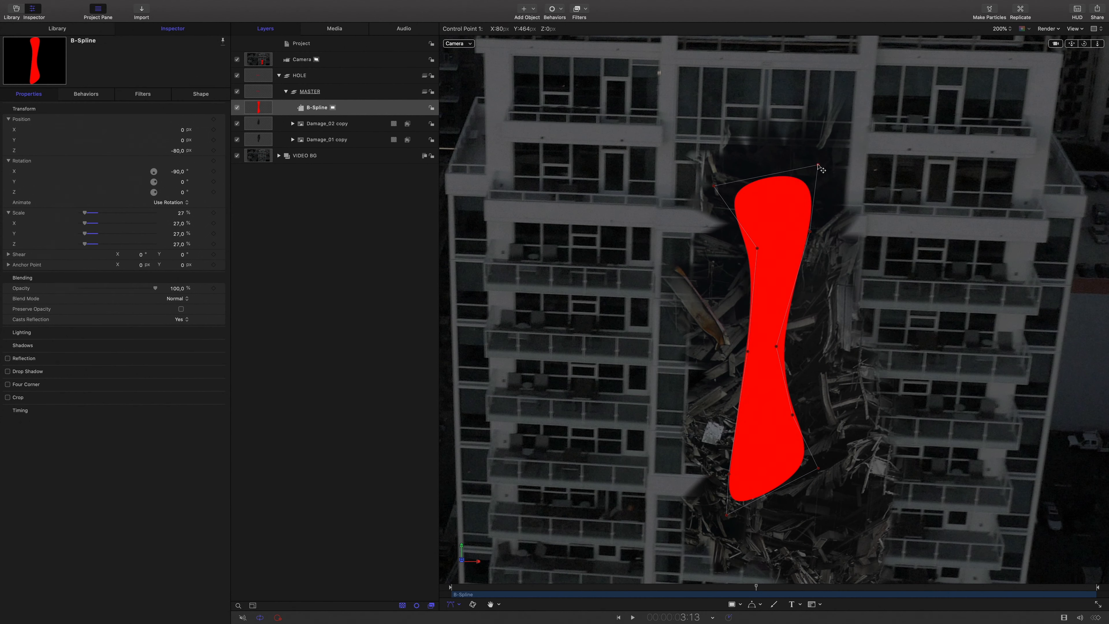
Refine the B-Spline's left side, lower left corner and right waist point to even out its outline.
left_click_drag(748, 351, 748, 340)
left_click_drag(729, 473, 740, 437)
left_click_drag(775, 346, 774, 338)
left_click_drag(748, 340, 751, 341)
left_click_drag(727, 515, 753, 489)
left_click_drag(750, 340, 748, 341)
left_click_drag(757, 248, 749, 251)
left_click_drag(773, 338, 784, 340)
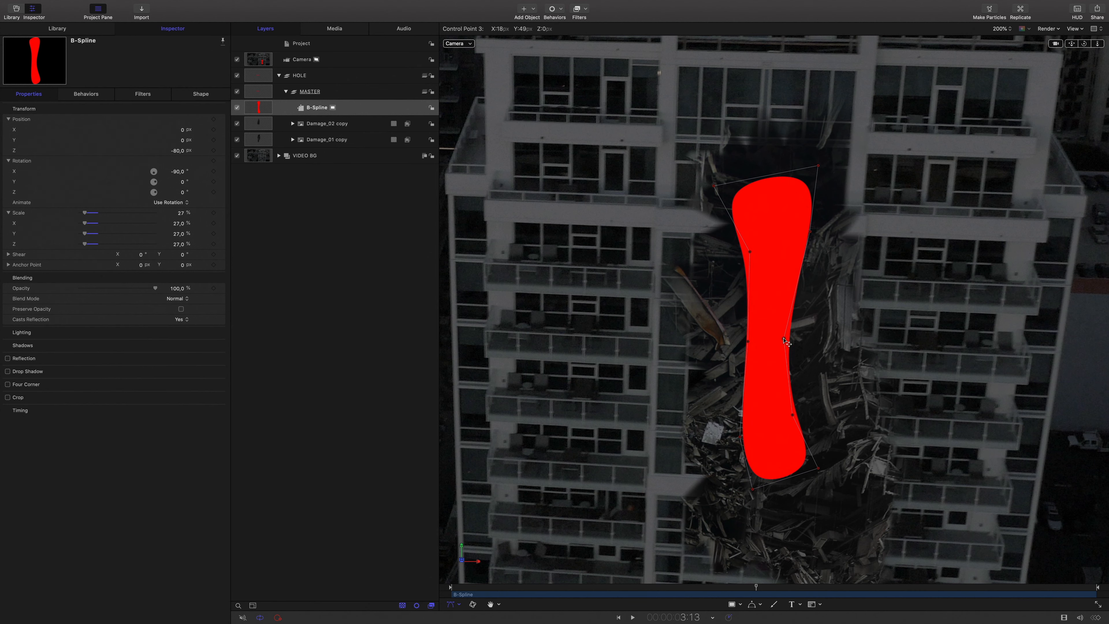
Add an image mask to the MASTER group with the B-Spline as source and set its blend mode to Subtract.
left_click(318, 90)
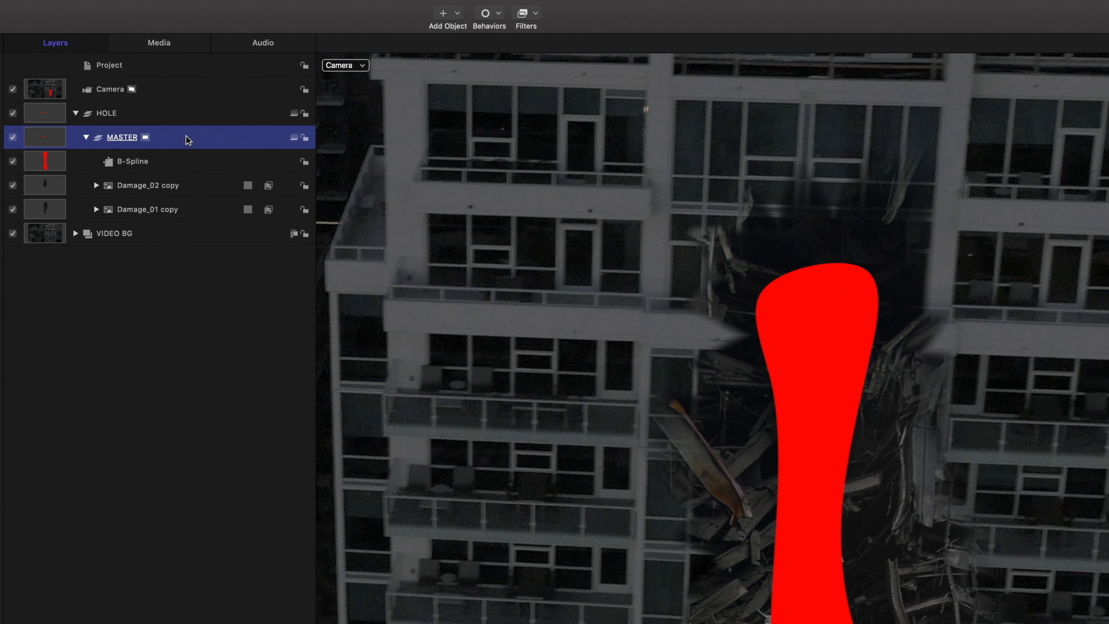
right_click(185, 135)
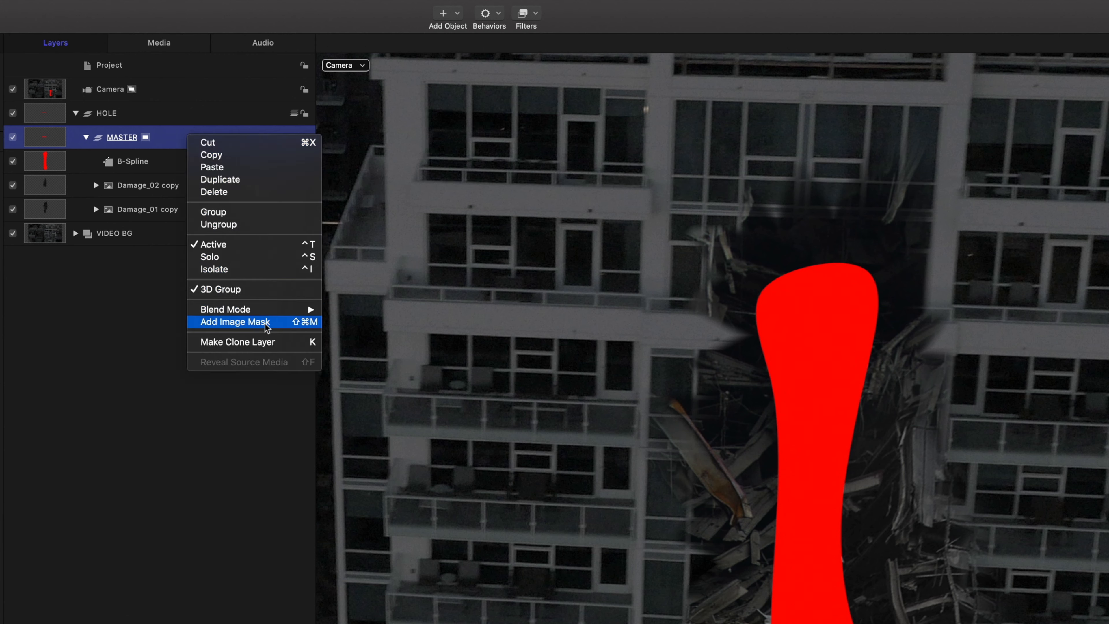
left_click(231, 322)
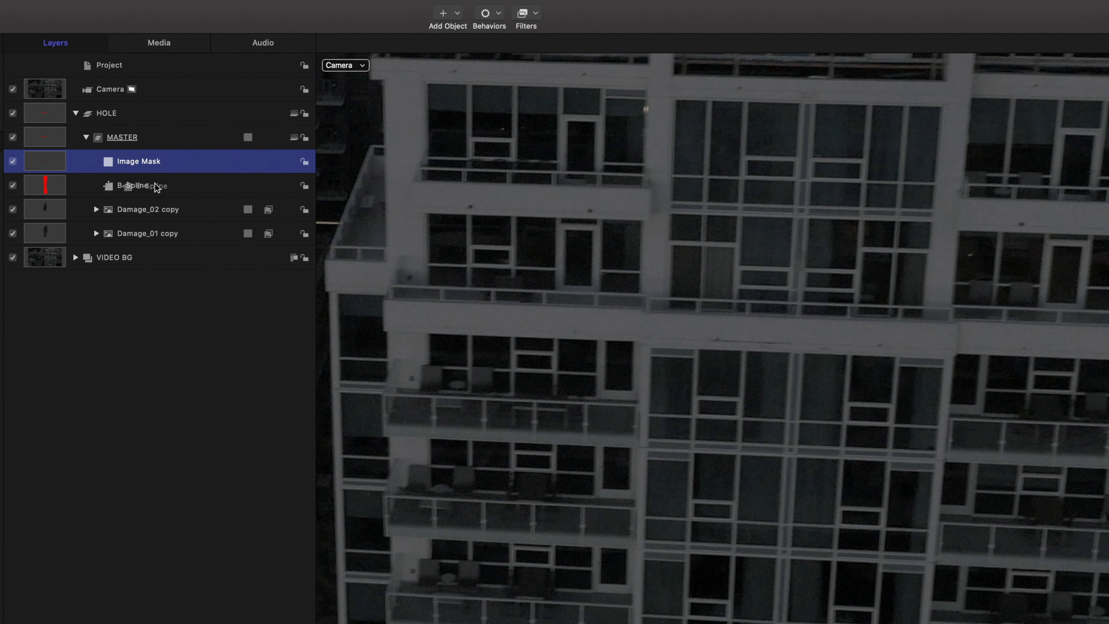
left_click_drag(151, 162, 148, 161)
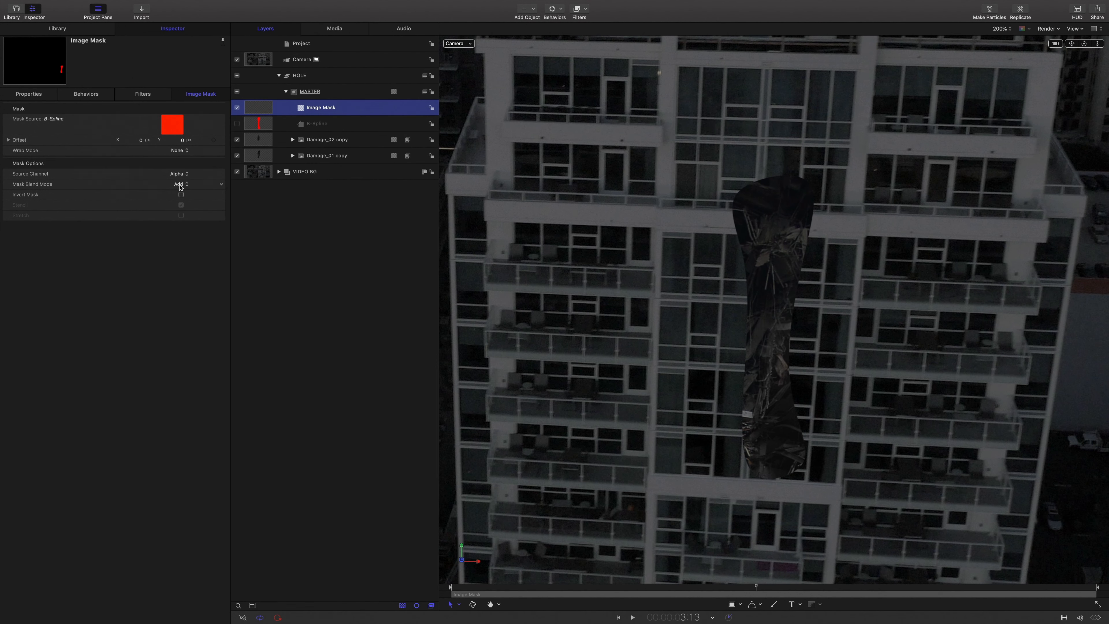
left_click(181, 187)
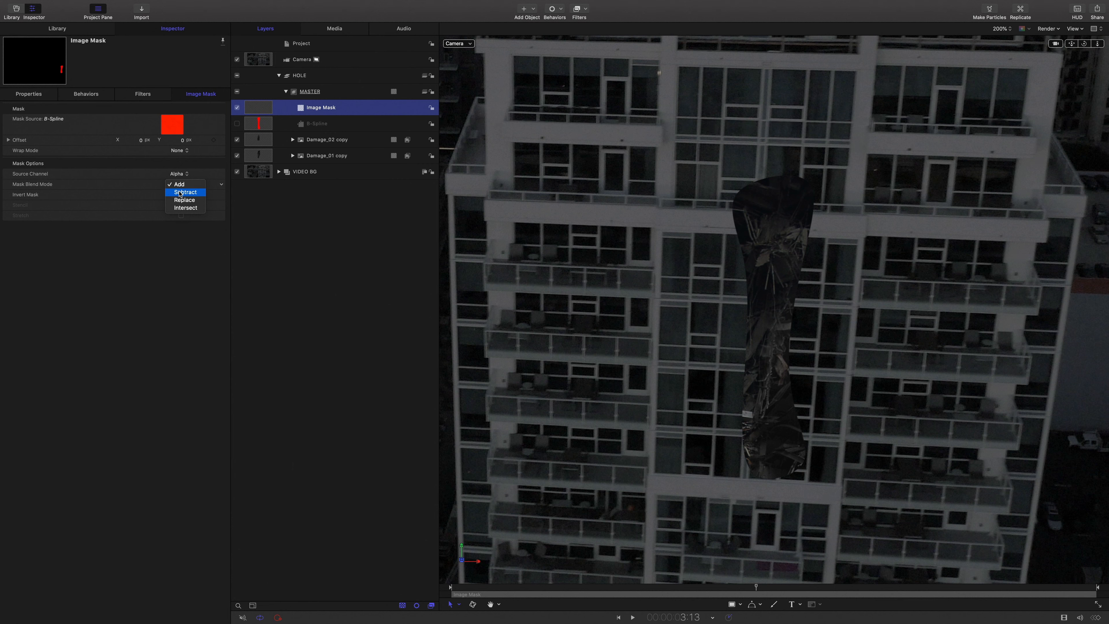
left_click(181, 193)
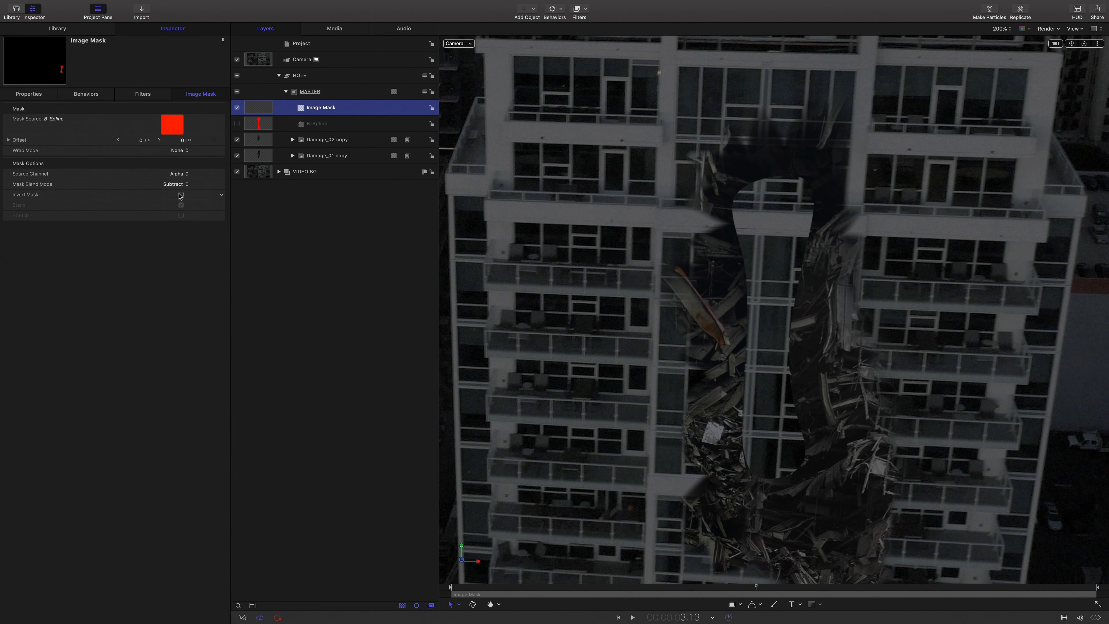
Duplicate the MASTER group, rename the original INNER and name the copy MASTER.
left_click(286, 92)
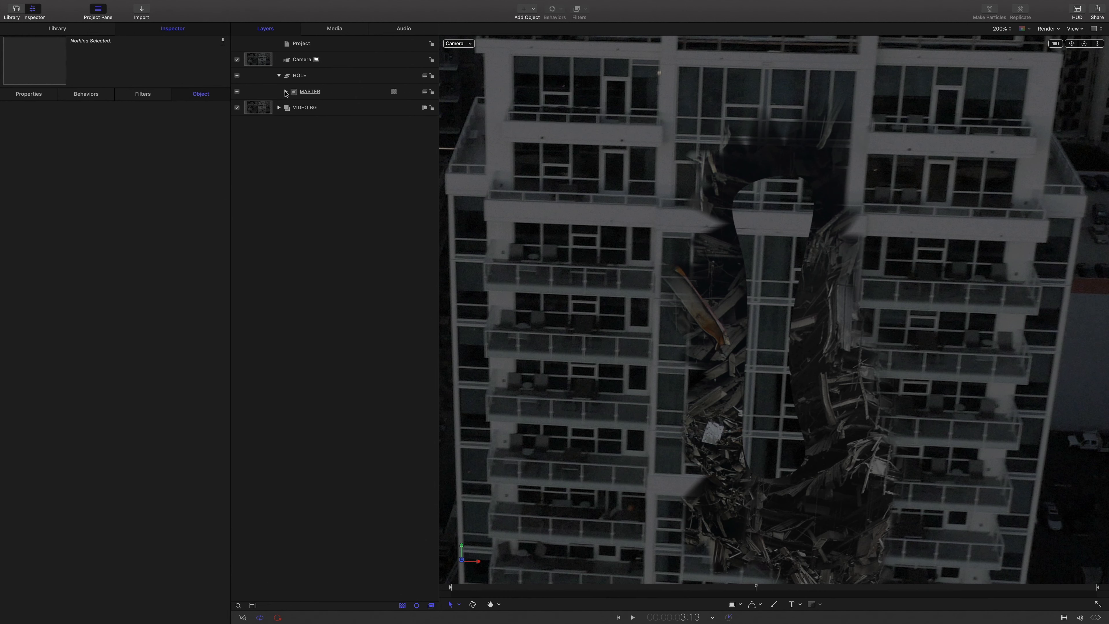
left_click(315, 92)
right_click(350, 92)
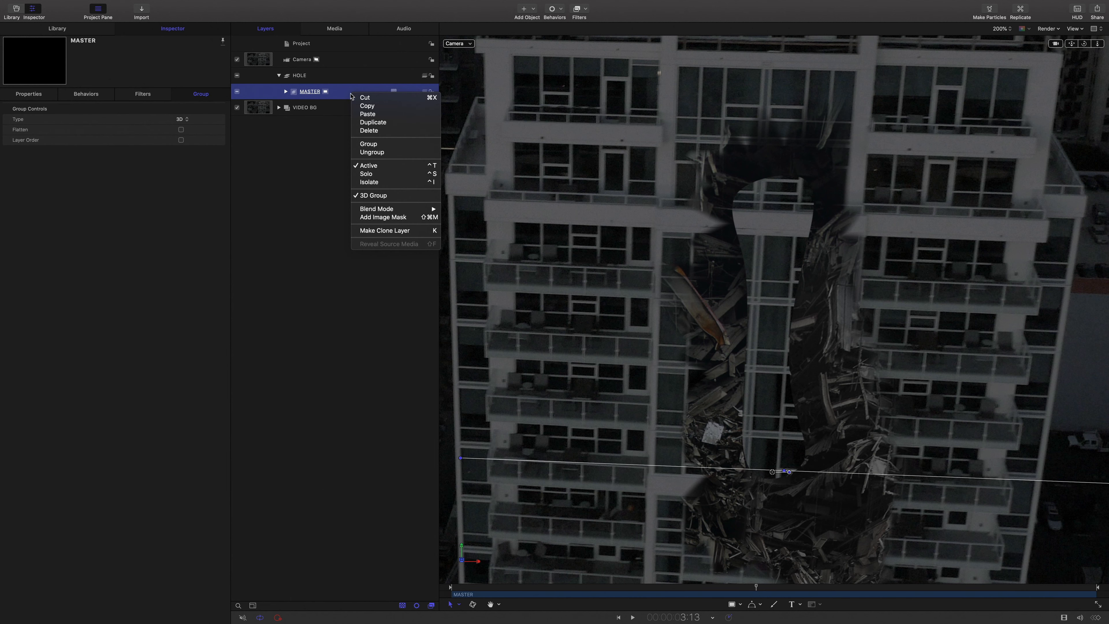
left_click(373, 124)
double_click(320, 108)
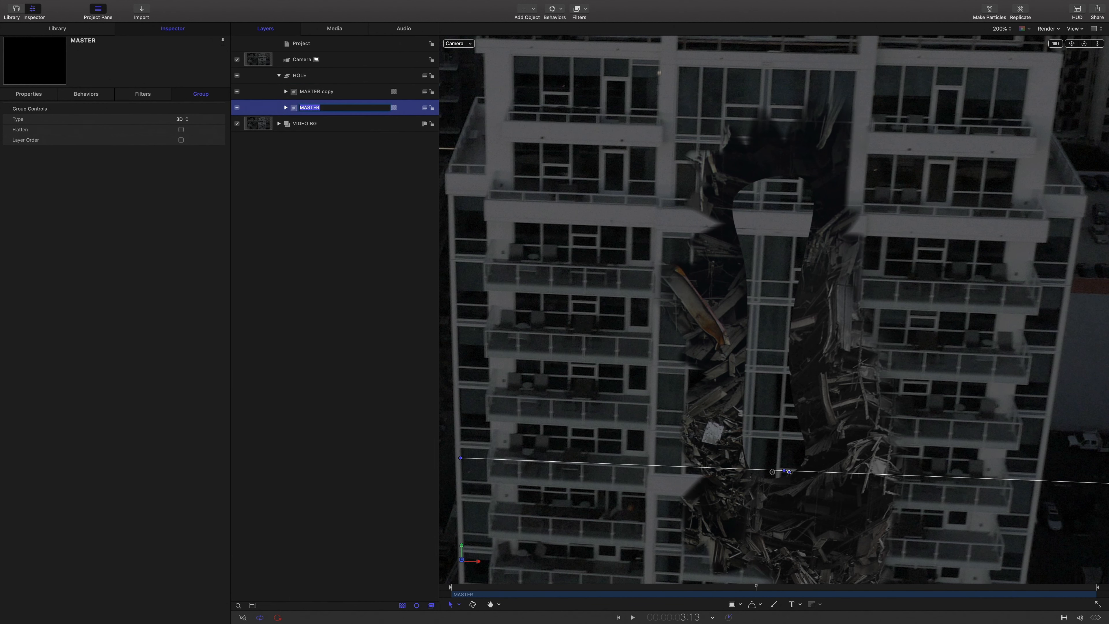
double_click(326, 92)
key("BackSpace")
key("Return")
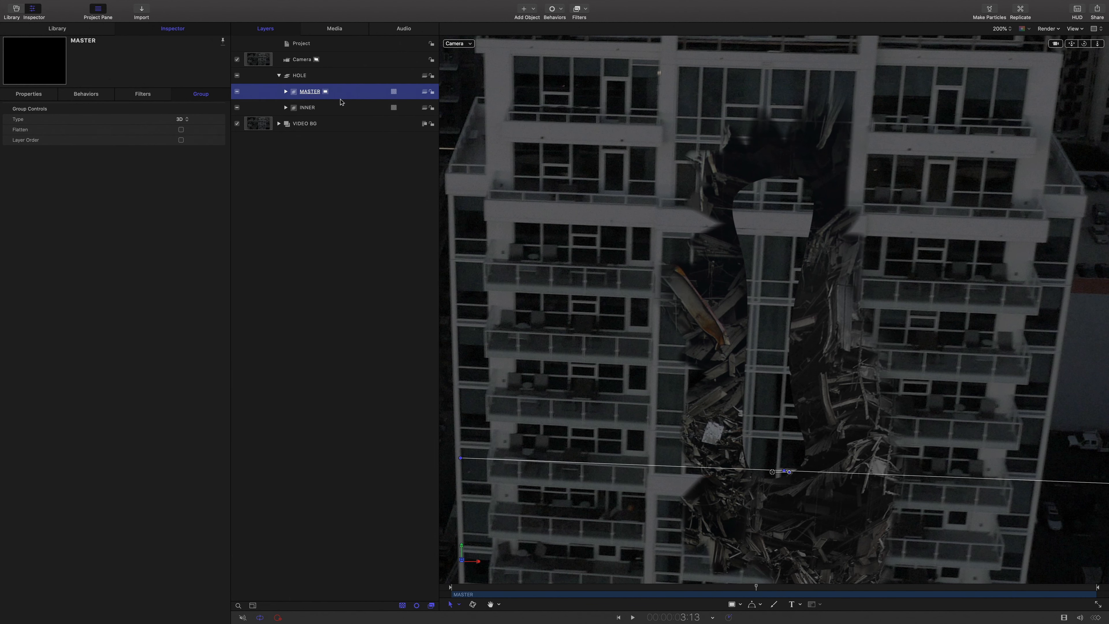
Set the blend mode of INNER's image mask to Add and check the composite at frame 3:18.
left_click(286, 109)
left_click(322, 124)
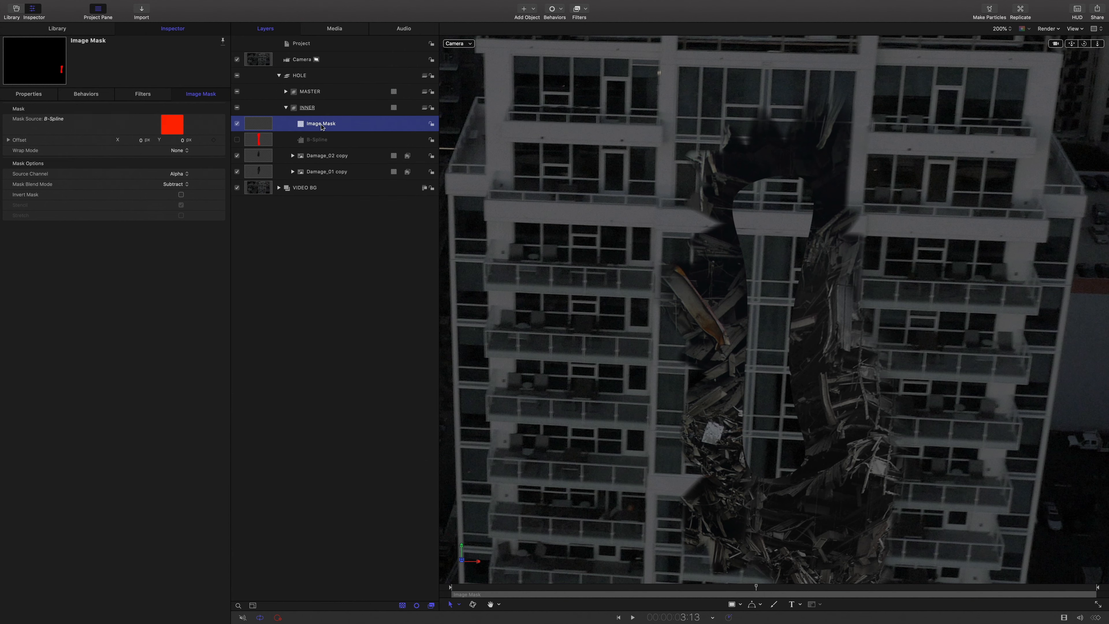
left_click(173, 185)
left_click(172, 177)
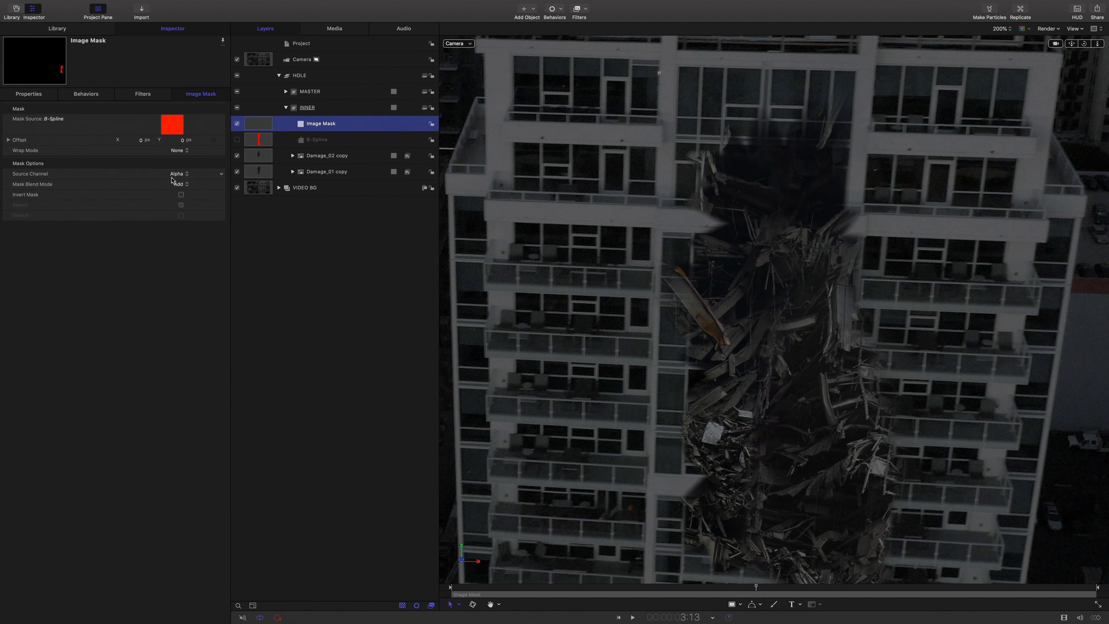
left_click_drag(755, 587, 773, 586)
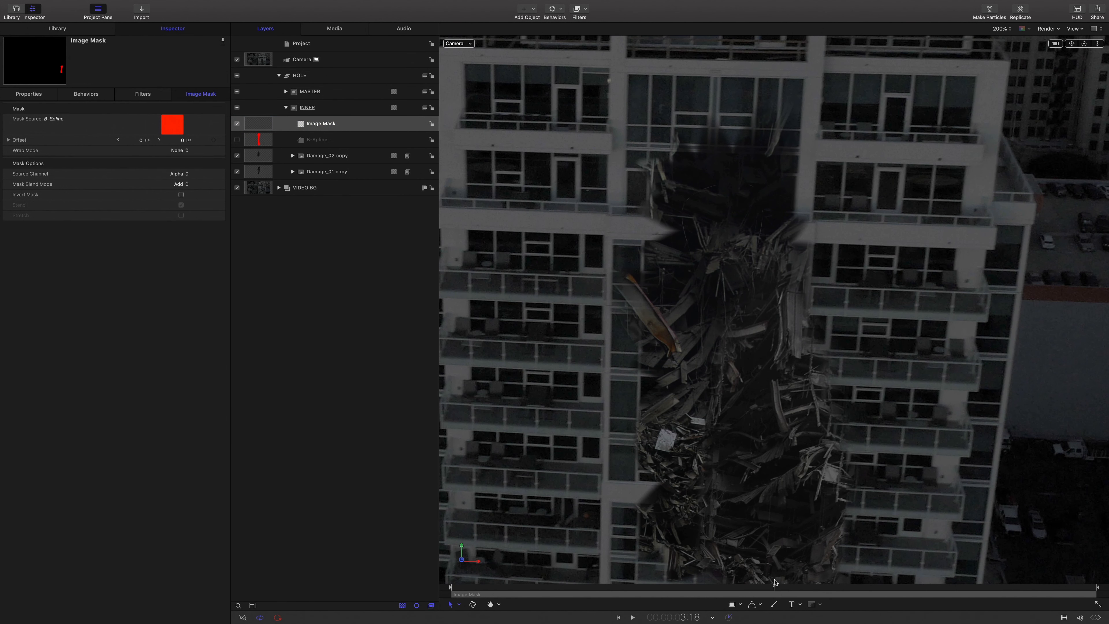
Push the INNER group back in depth with Y position -50.19 px and Z position 100.44 px, and check the parallax at frame 4:07.
left_click(338, 110)
left_click(29, 94)
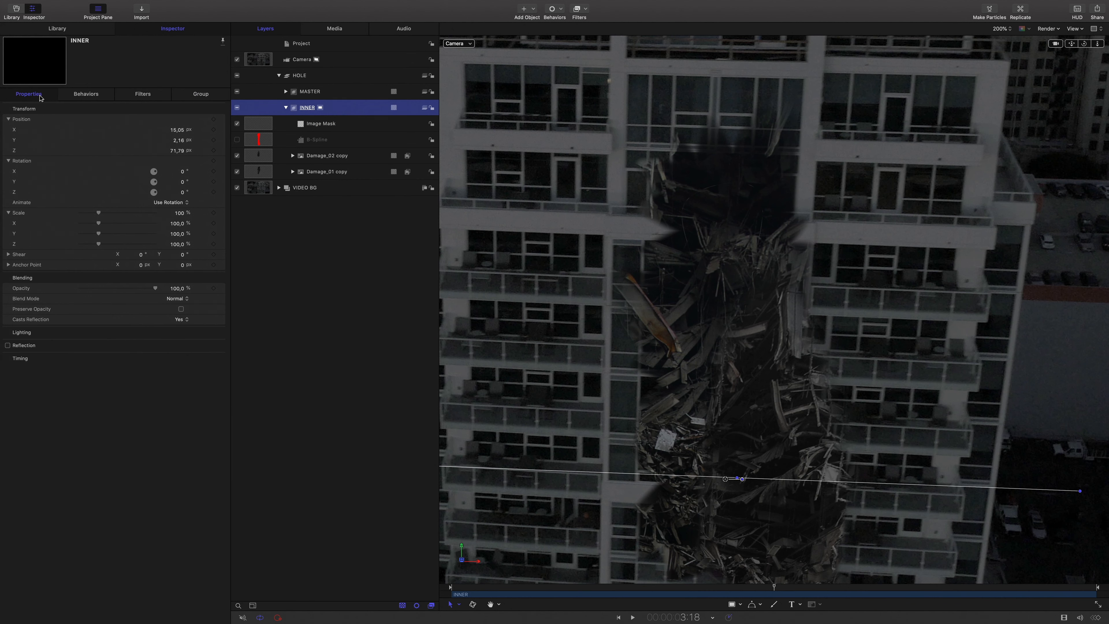
left_click_drag(176, 143, 177, 152)
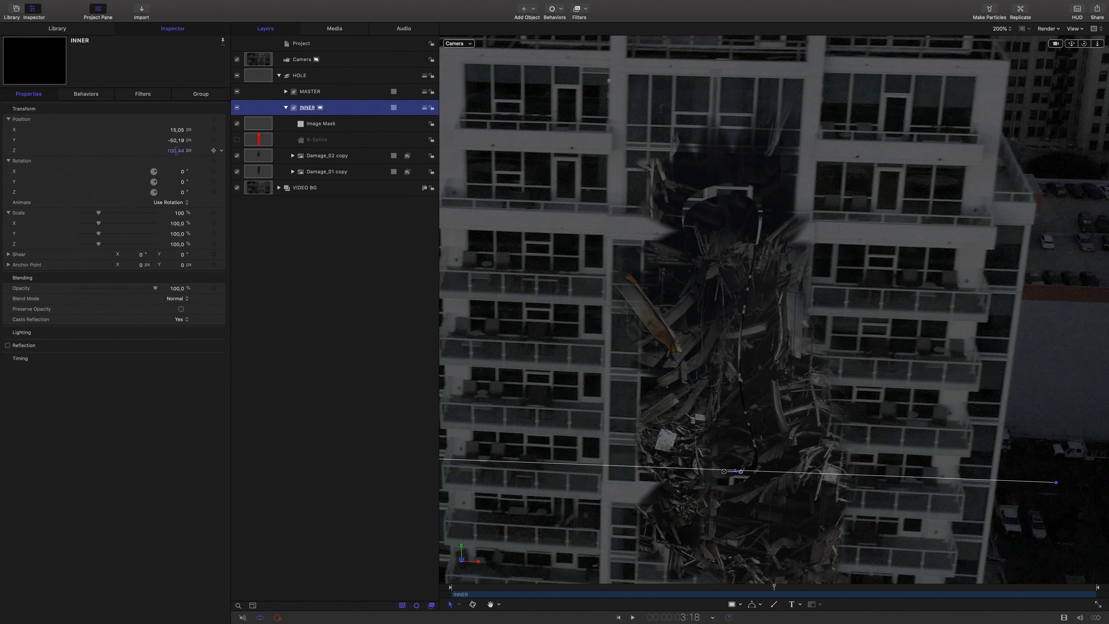
left_click_drag(773, 587, 820, 545)
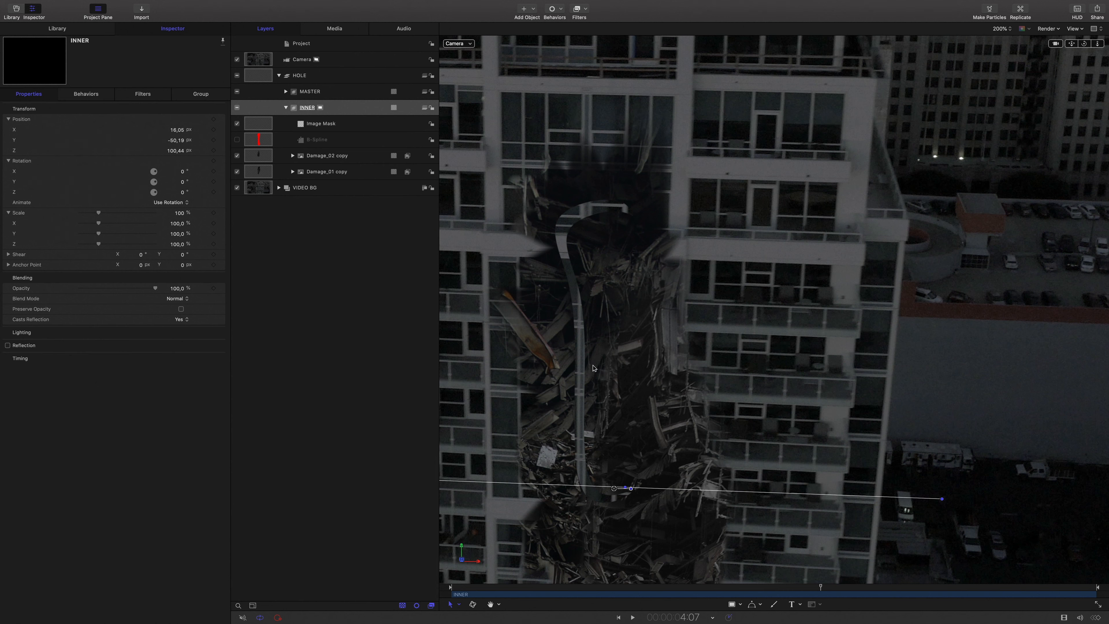
Slightly increase the X scale of the B-Spline shape that masks the INNER group.
left_click(347, 141)
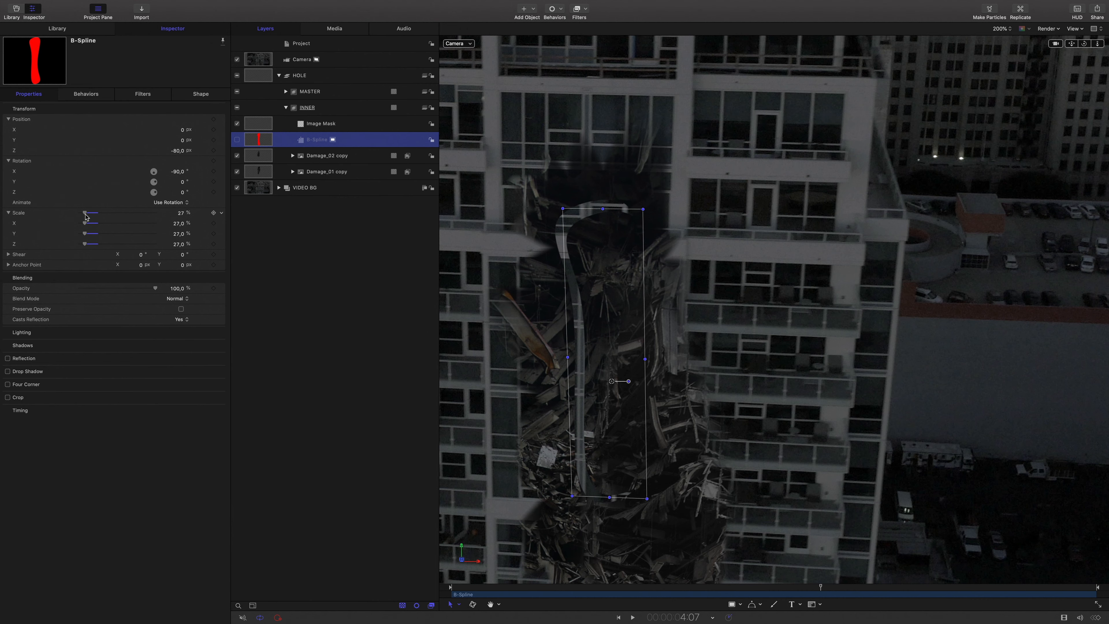
left_click_drag(802, 588, 659, 588)
left_click_drag(88, 224, 90, 225)
Shift the INNER group to X position 24.05 px and Z position 101.35 px, check frame 4:12, and select its B-Spline shape.
left_click(332, 108)
left_click_drag(176, 129, 181, 151)
left_click_drag(659, 587, 838, 588)
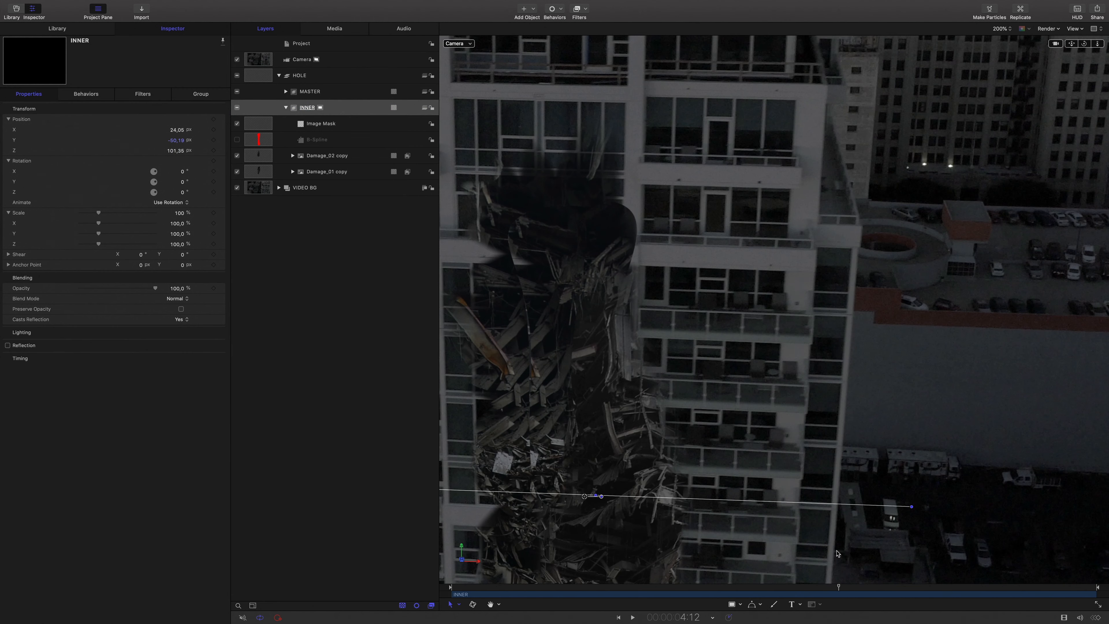
left_click(316, 140)
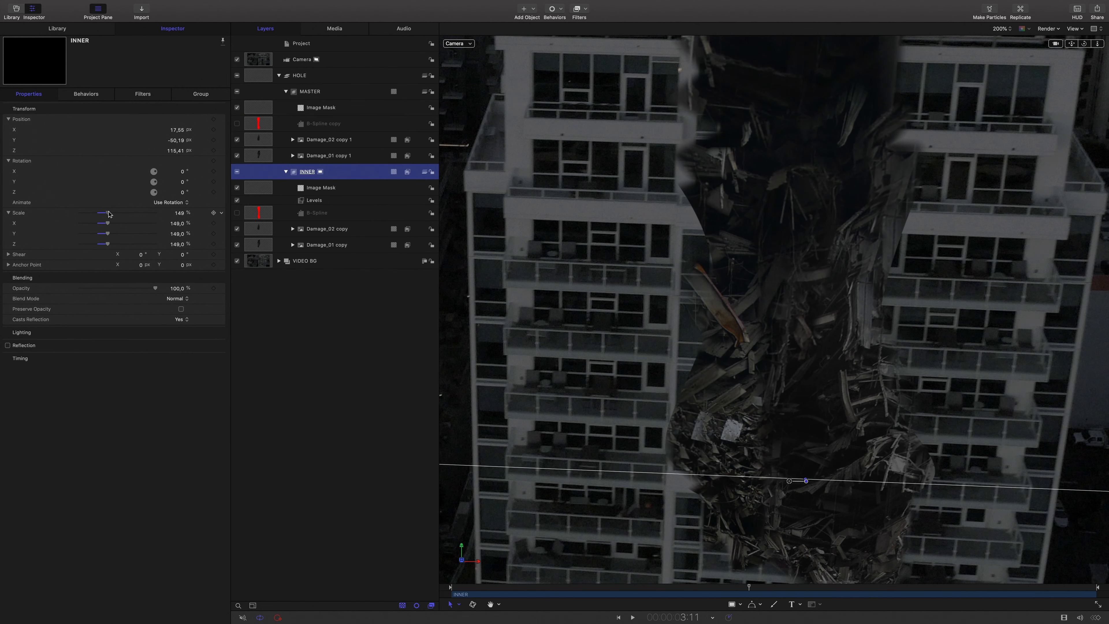
Fine-tune the INNER group's Z position and check the composite up to frame 4:10.
left_click_drag(174, 151, 175, 152)
mouse_move(749, 588)
left_mouse_down()
mouse_move(671, 595)
mouse_move(843, 585)
mouse_move(660, 587)
mouse_move(757, 575)
left_mouse_up()
left_click(331, 211)
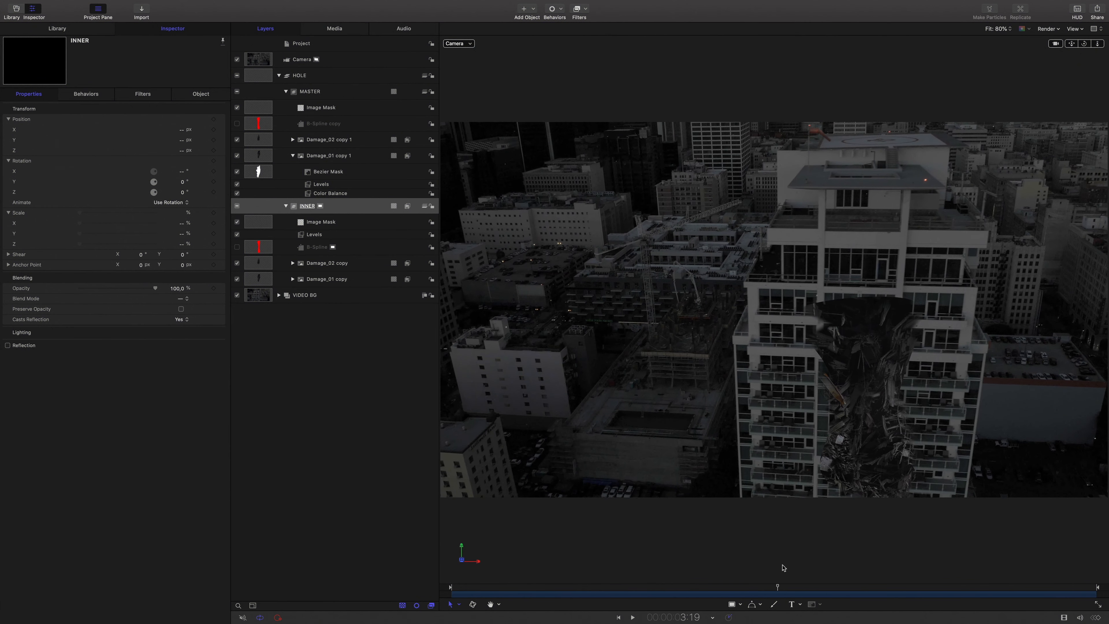
left_click_drag(782, 565, 830, 575)
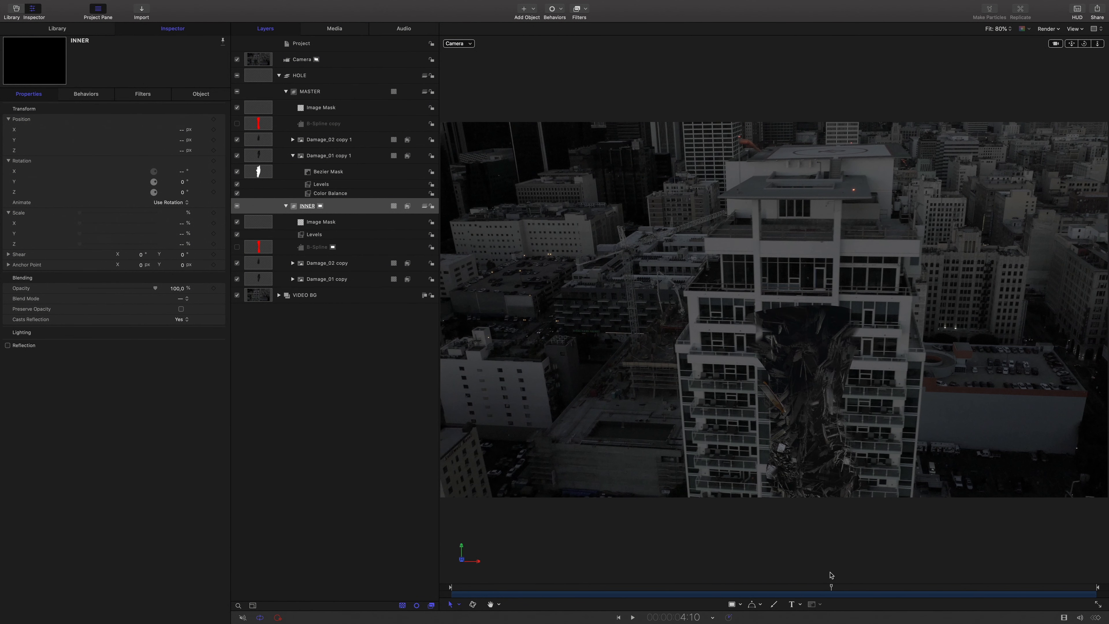
Collapse the INNER group, the Damage_01 copy 1 layer and the MASTER group in the layer list.
left_click(286, 206)
left_click(293, 156)
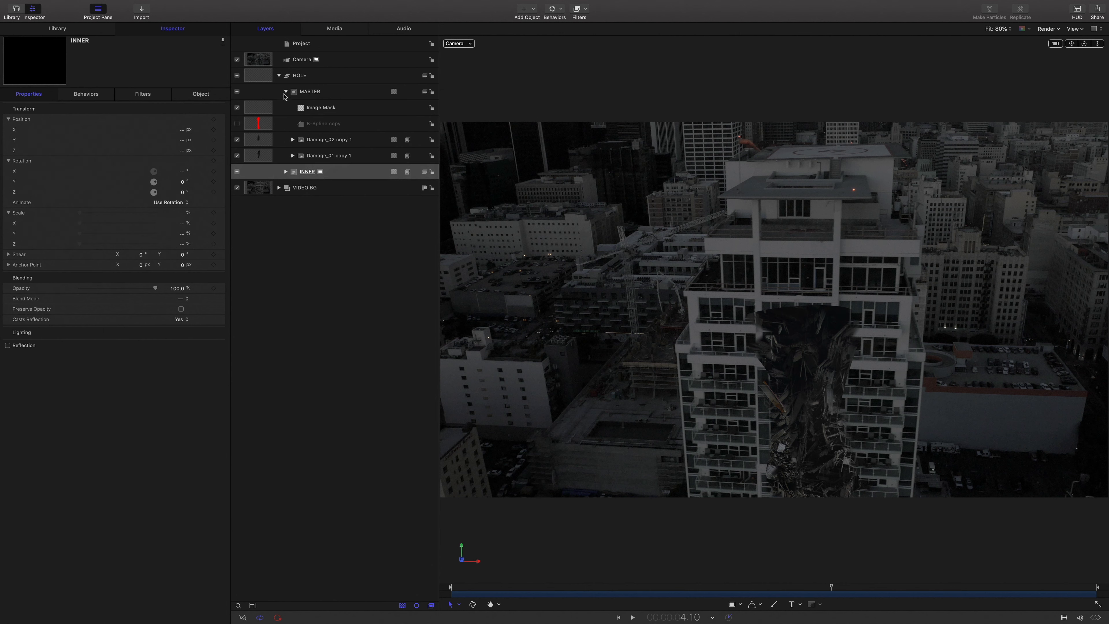
left_click(286, 92)
Add a Color Solid generator to the HOLE group and fit the whole frame in view.
left_click(321, 80)
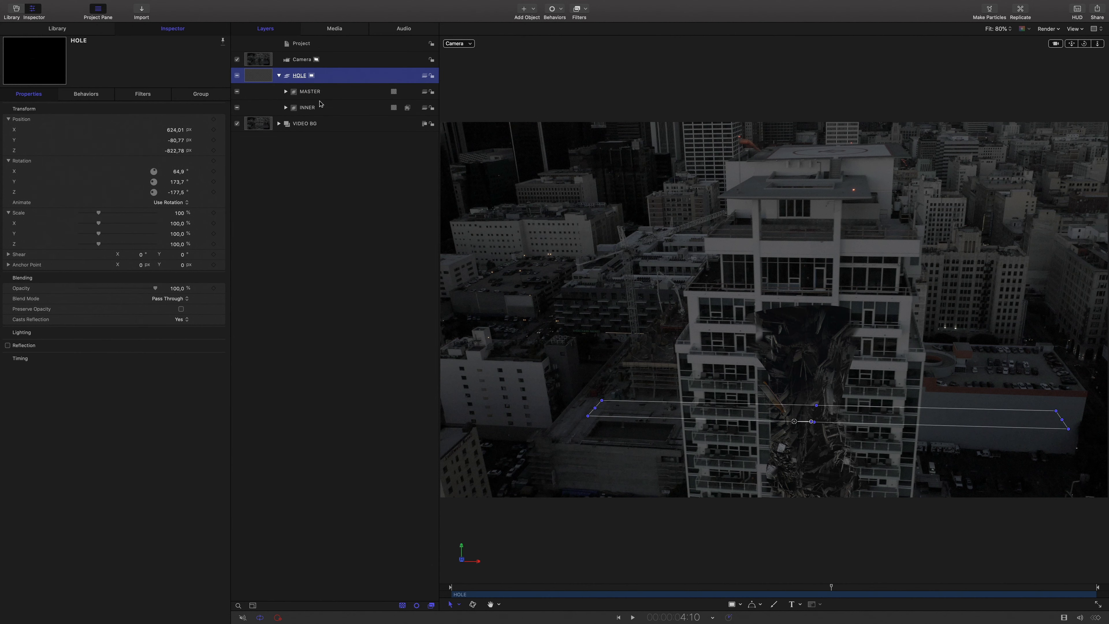
key("shift+f")
double_click(337, 76)
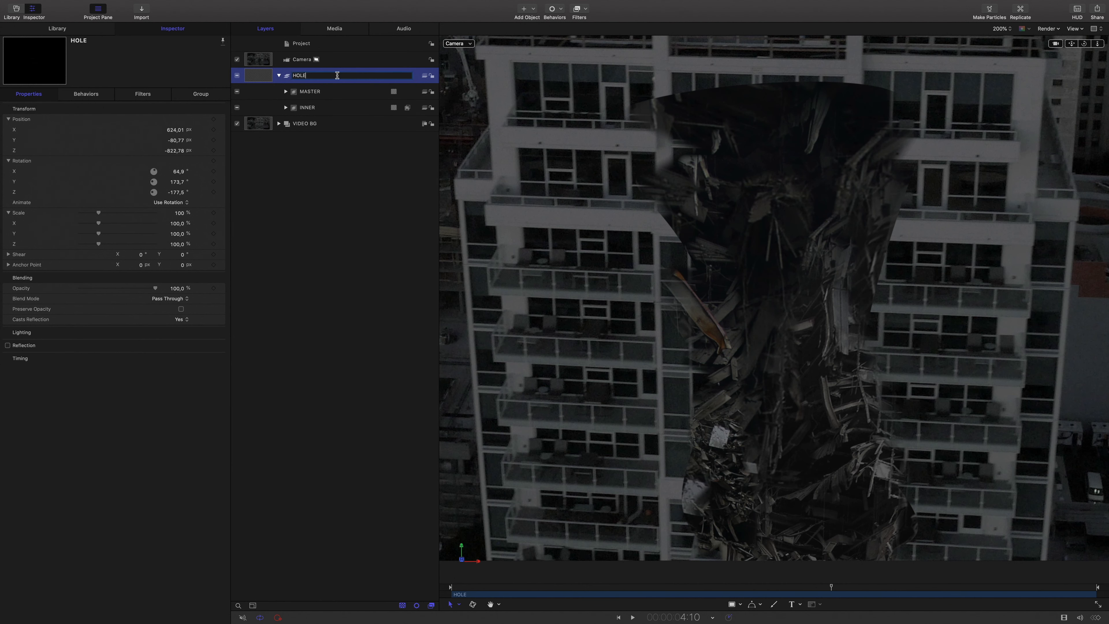
key("Return")
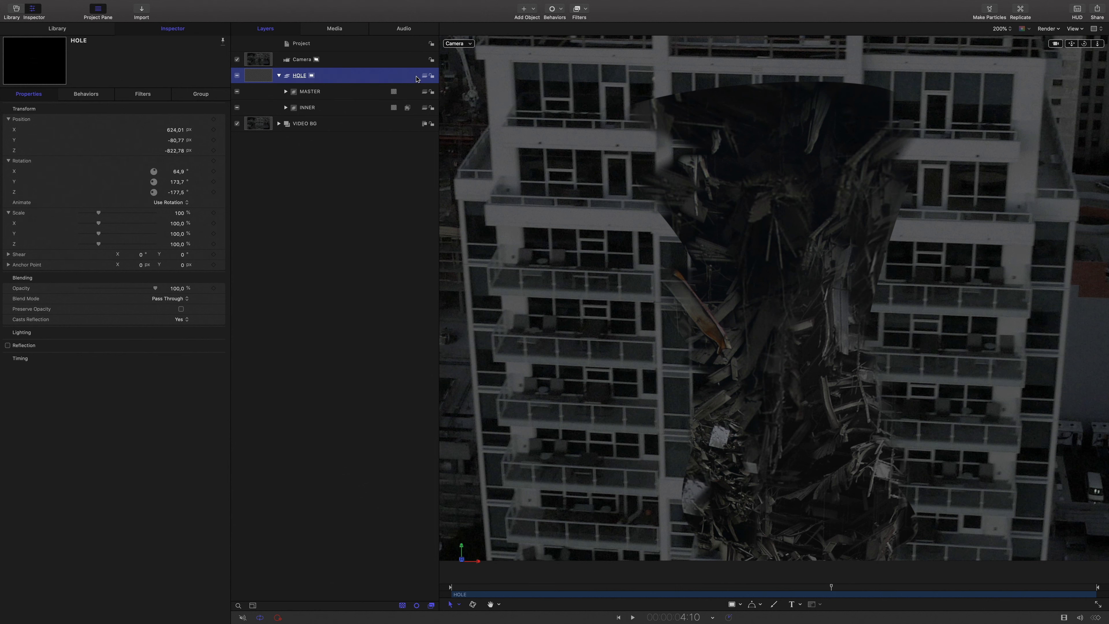
left_click(534, 9)
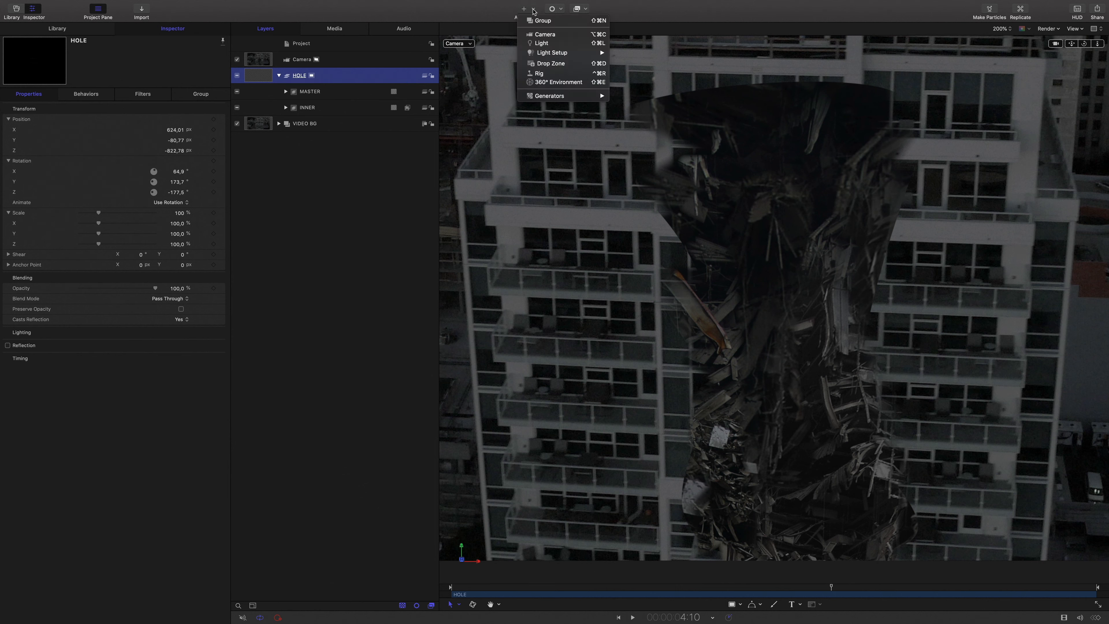
mouse_move(580, 96)
mouse_move(647, 96)
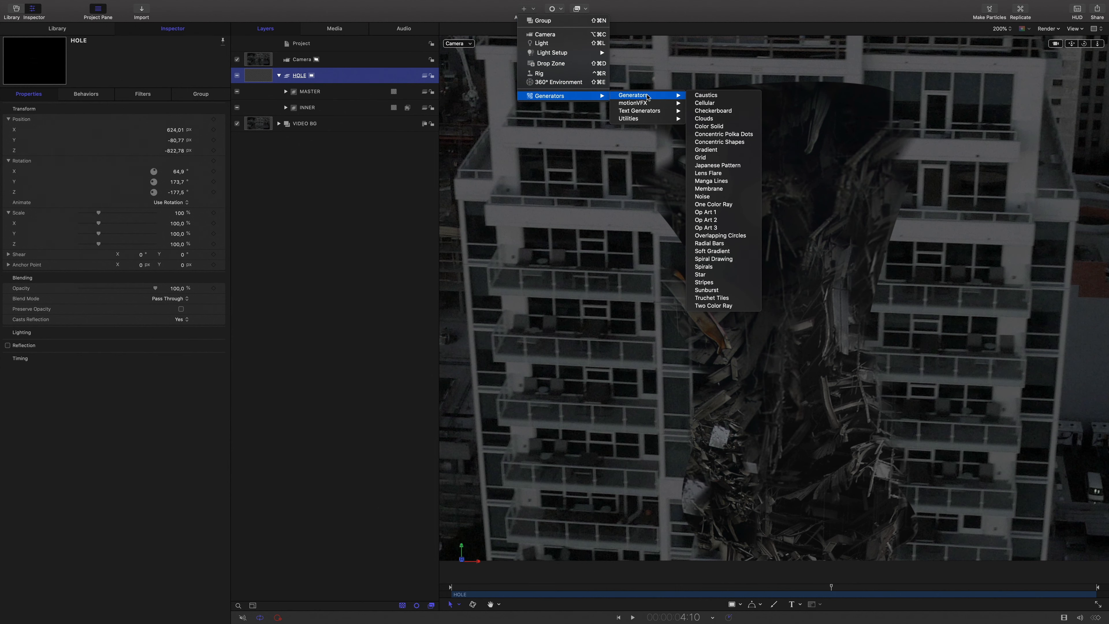
left_click(712, 126)
key("shift+z")
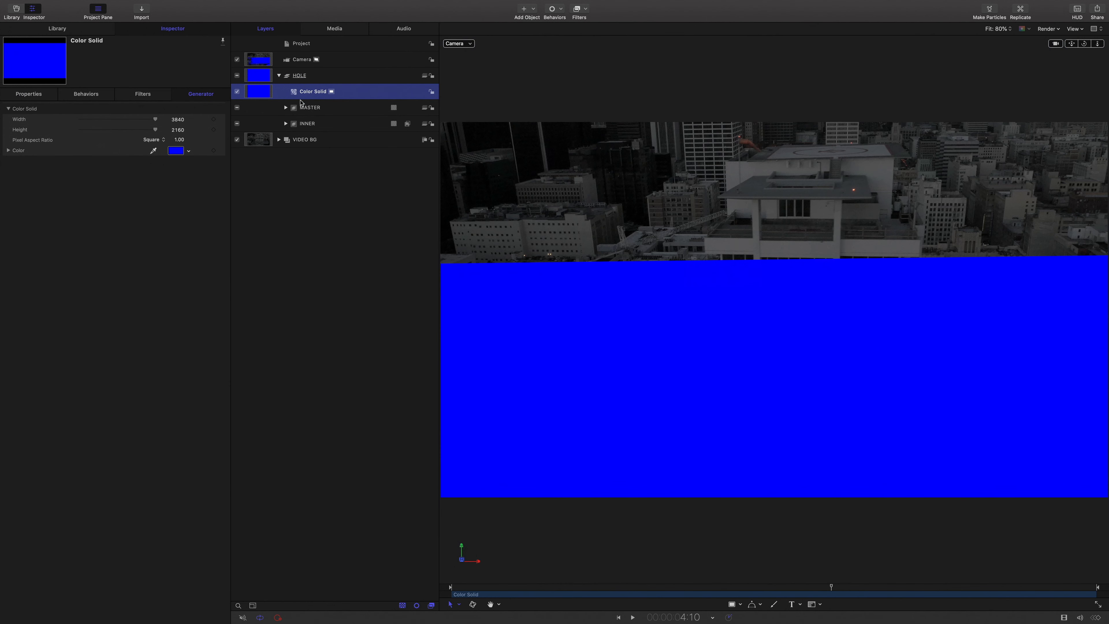
Rotate the color solid to X -90° and Z 180°, and scale it to 9% in X and 25.46% in Y to cover the tower's face.
left_click(43, 95)
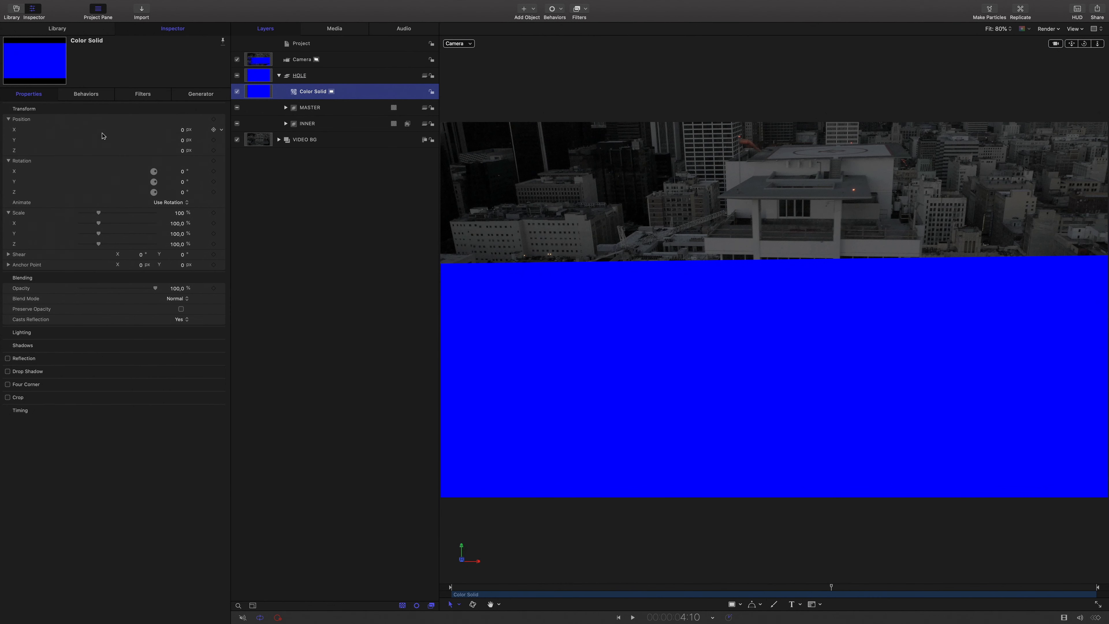
left_click(183, 175)
type("-90")
key("Return")
left_click_drag(98, 212, 84, 234)
mouse_move(174, 150)
left_mouse_down()
mouse_move(200, 150)
mouse_move(186, 150)
left_mouse_up()
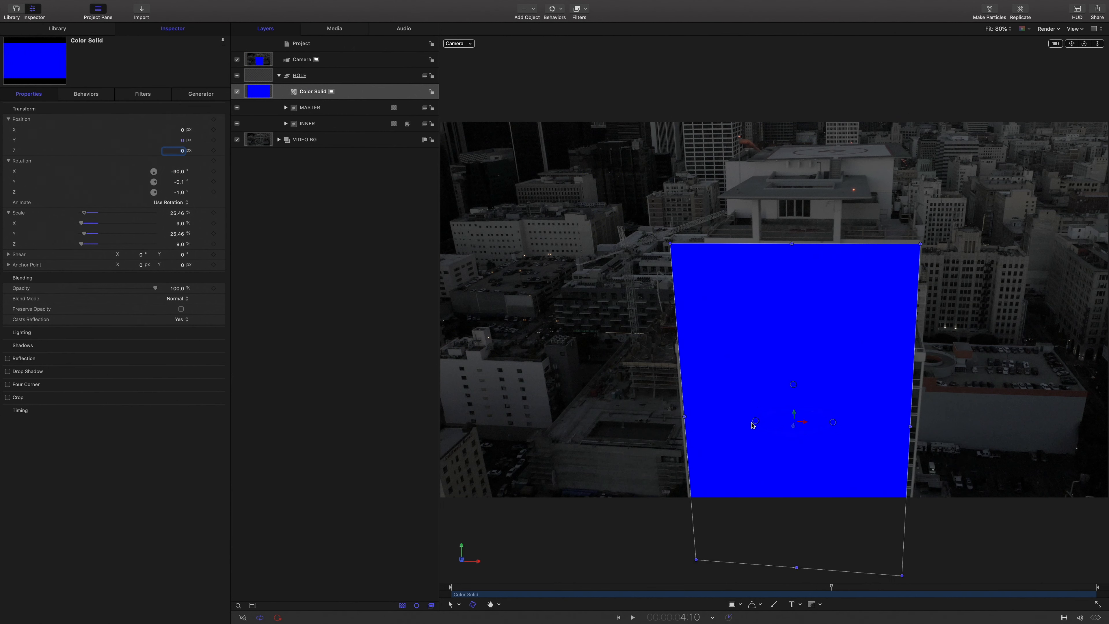
left_click_drag(752, 424, 760, 427)
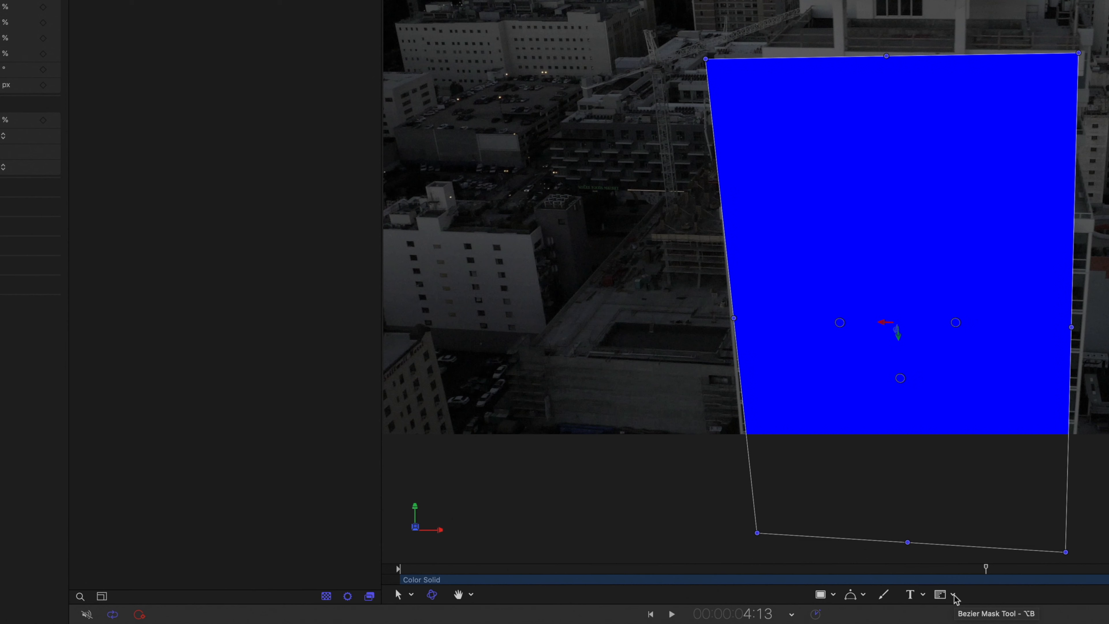
Draw a circle mask on the color solid over the upper-left corner of the damage.
left_click(954, 596)
left_click(973, 518)
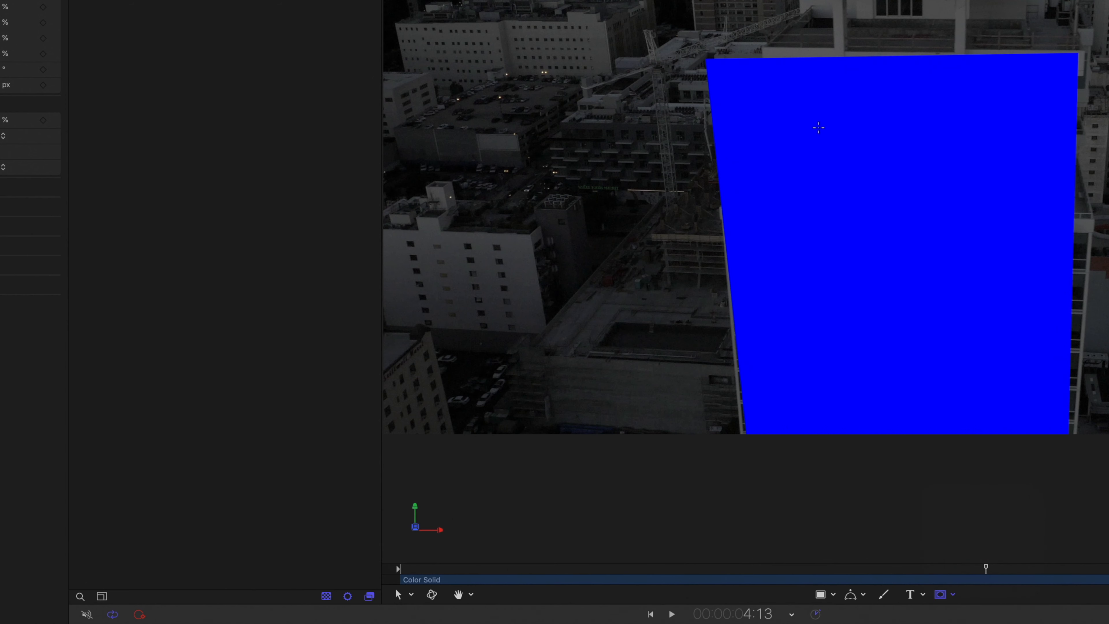
left_click_drag(860, 187, 879, 235)
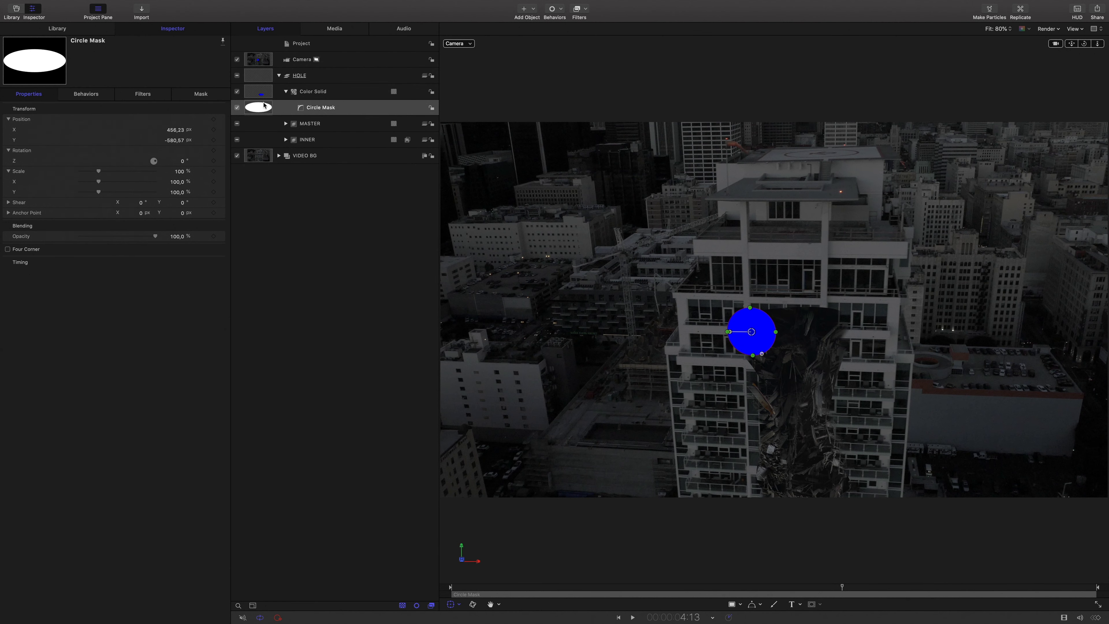
Add an image mask to the HOLE group with the color solid as source and its mask blend mode set to Subtract.
left_click(324, 77)
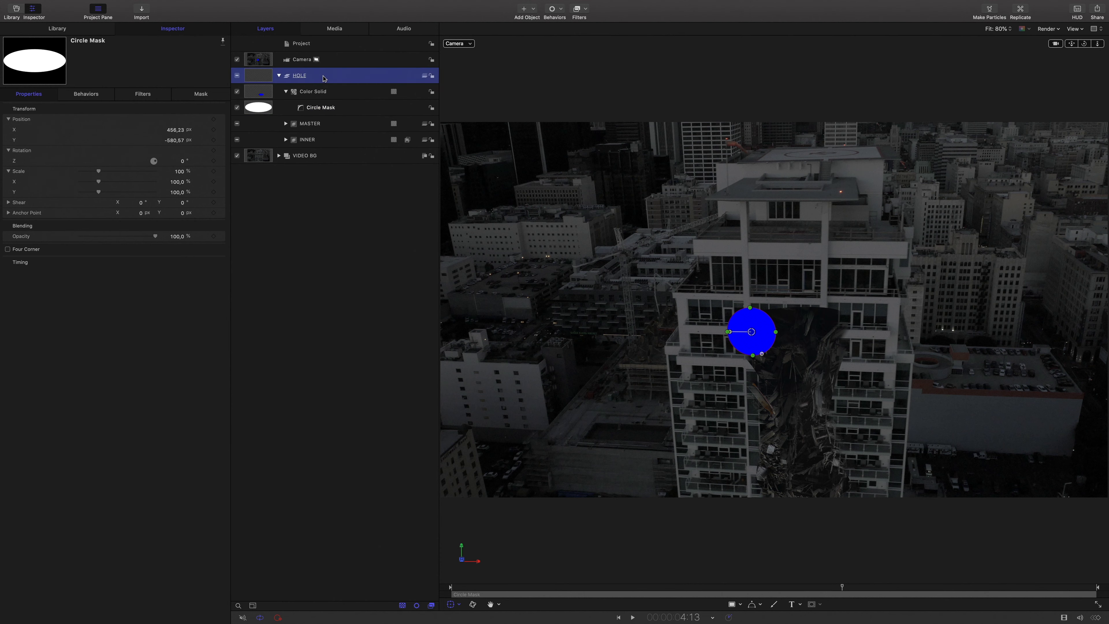
right_click(341, 76)
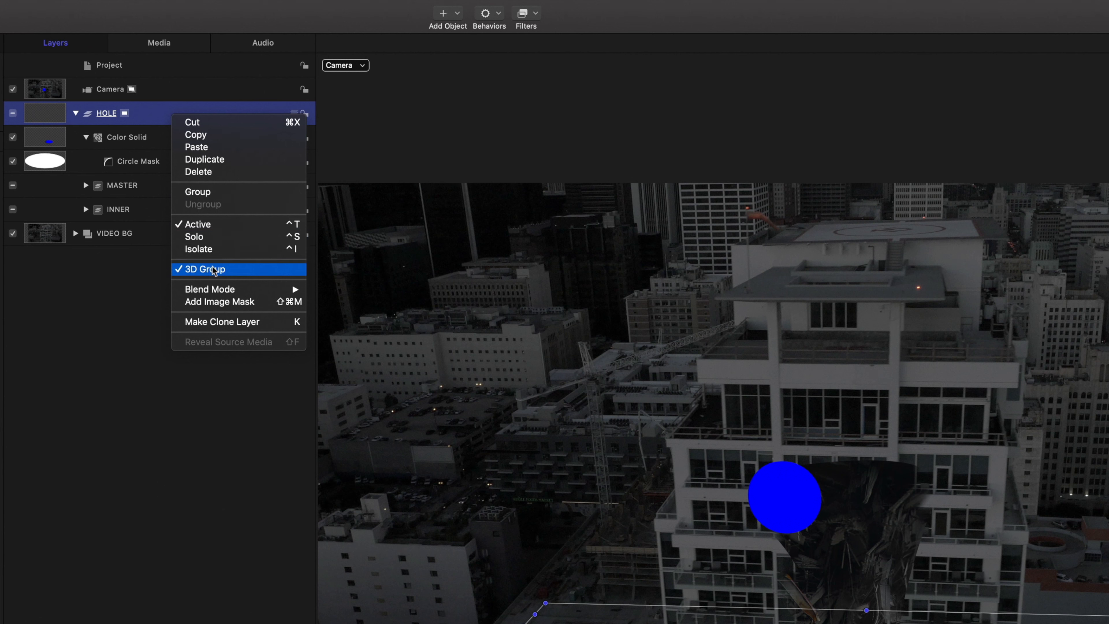
left_click(217, 302)
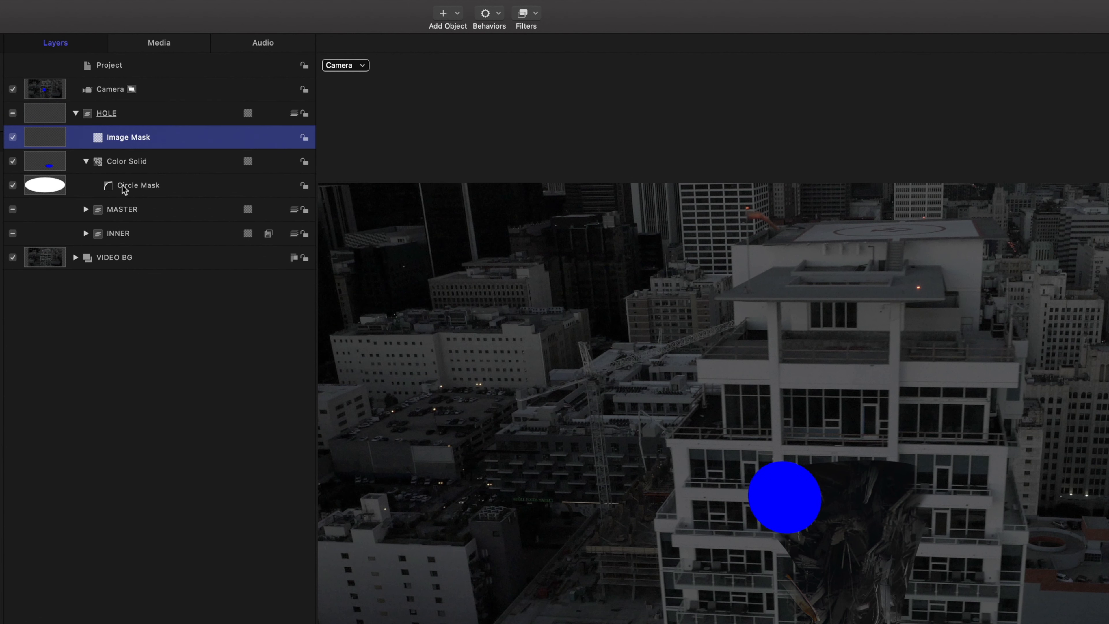
left_click_drag(122, 163, 138, 139)
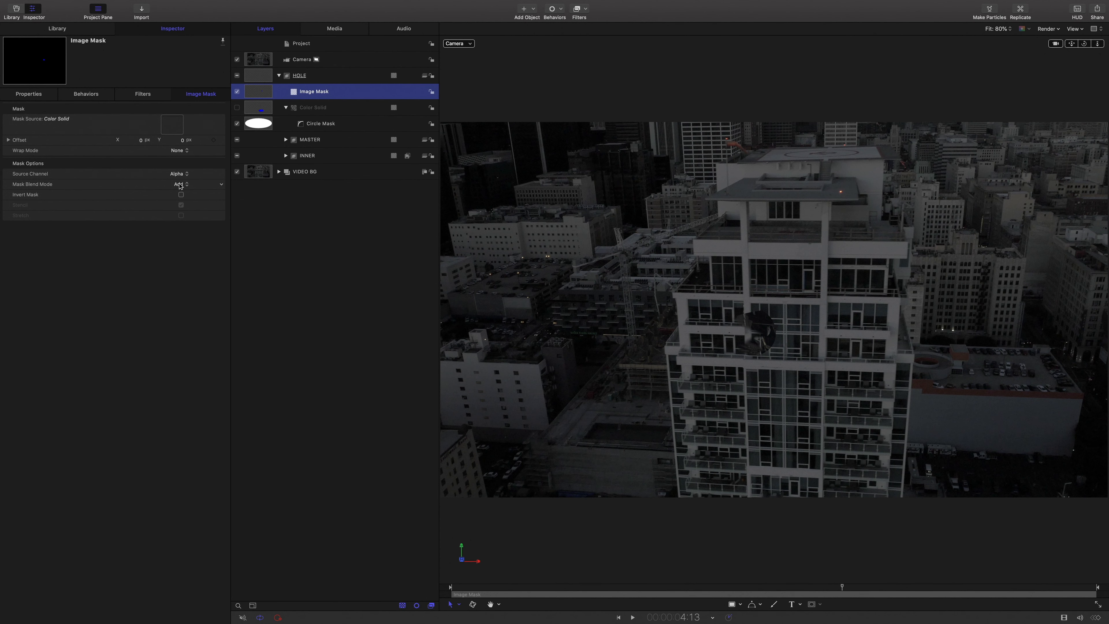
left_click(180, 185)
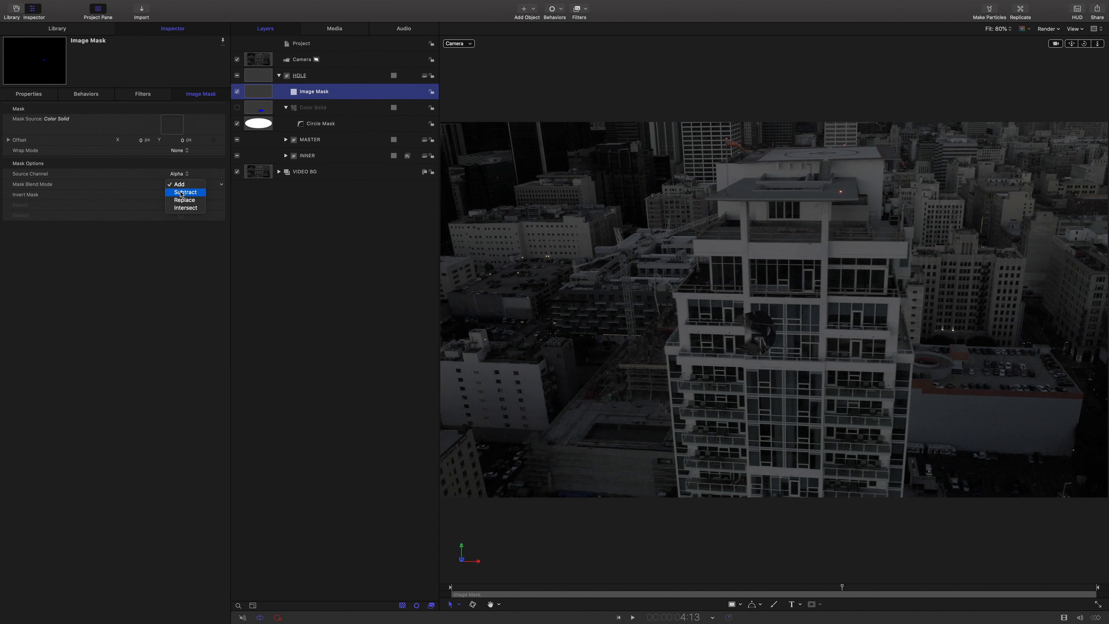
left_click(181, 194)
Move the circle mask slightly to test the subtraction, and delete it from the color solid.
left_click(333, 125)
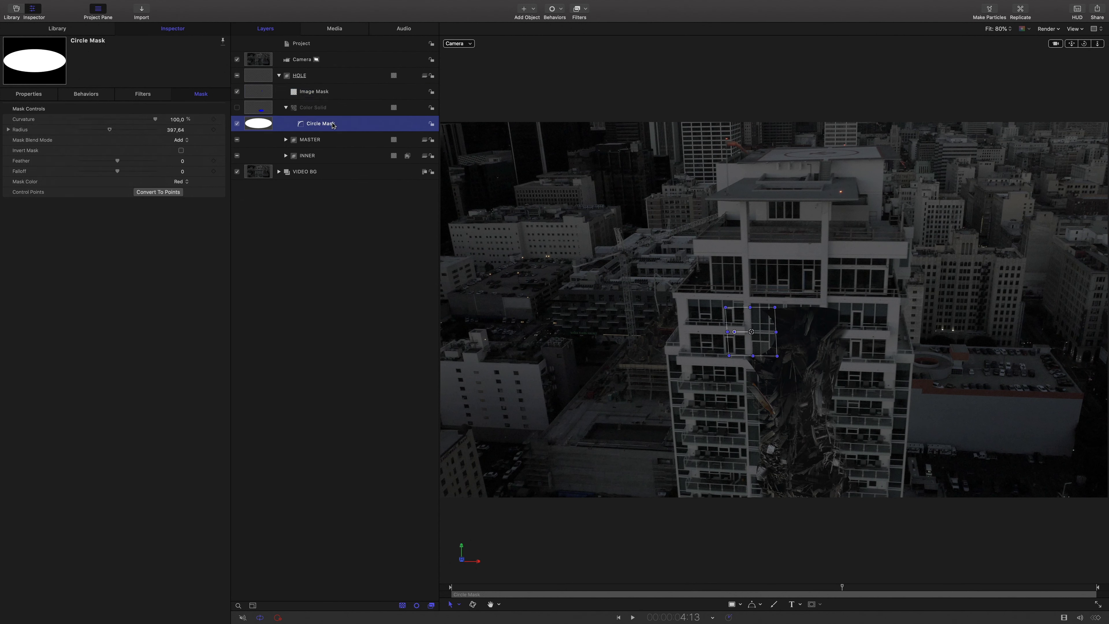
mouse_move(752, 333)
left_mouse_down()
mouse_move(795, 347)
mouse_move(827, 325)
mouse_move(771, 314)
mouse_move(734, 338)
mouse_move(747, 370)
mouse_move(813, 399)
mouse_move(760, 411)
mouse_move(790, 401)
mouse_move(832, 362)
mouse_move(838, 318)
mouse_move(790, 314)
mouse_move(757, 322)
mouse_move(757, 335)
left_mouse_up()
left_click(349, 122)
key("Delete")
Lower the color solid's opacity to about 49% and trace a Bezier mask over the upper balconies left of the damage.
left_click(812, 604)
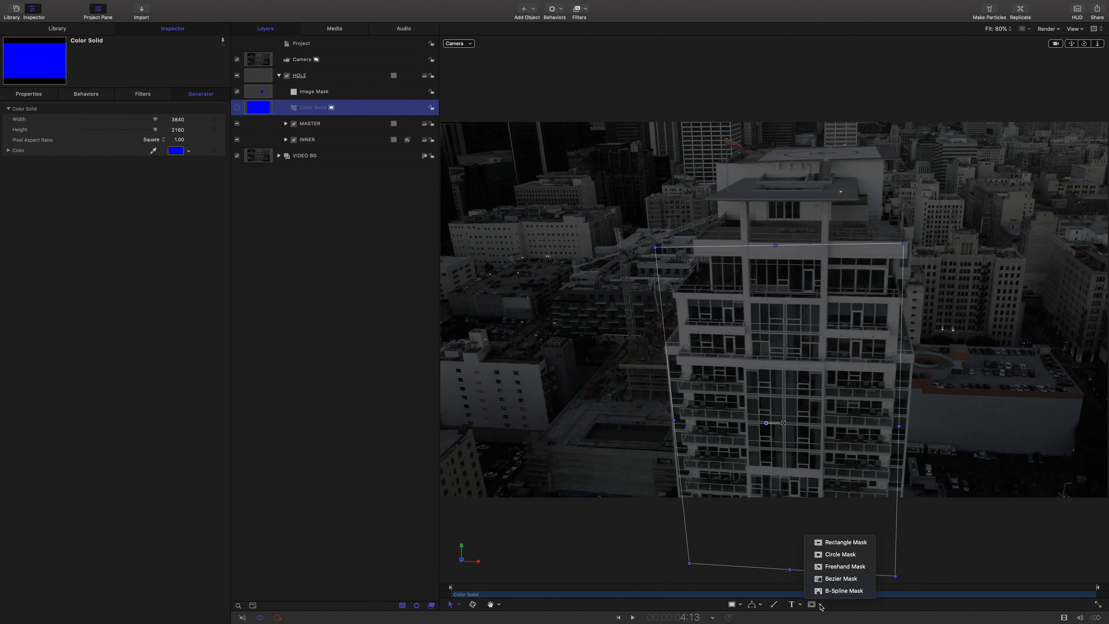
left_click(826, 581)
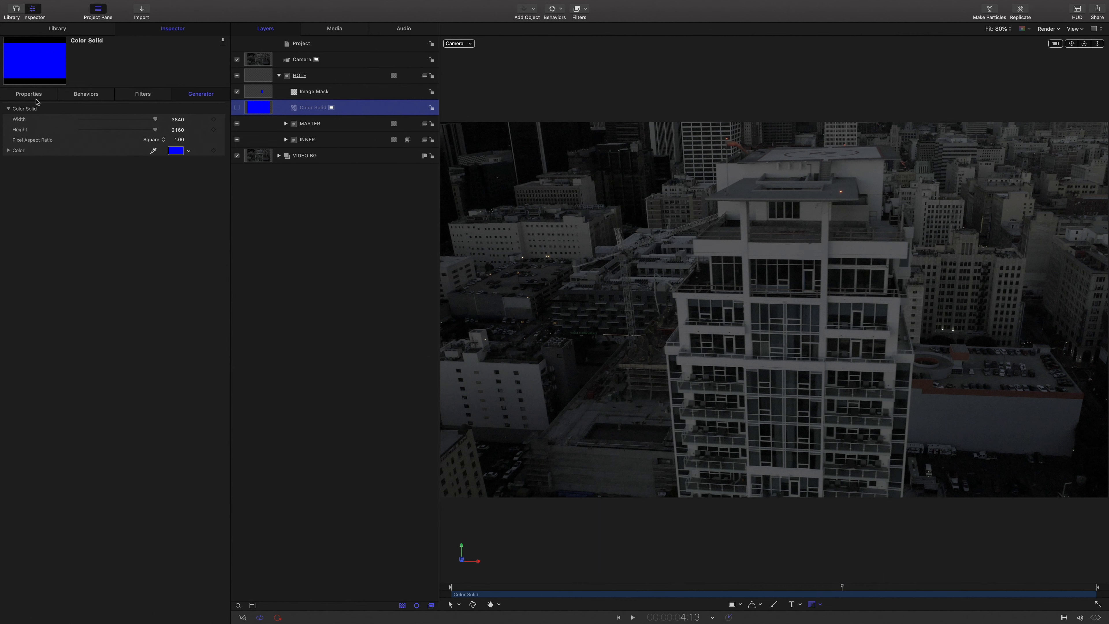
left_click(28, 95)
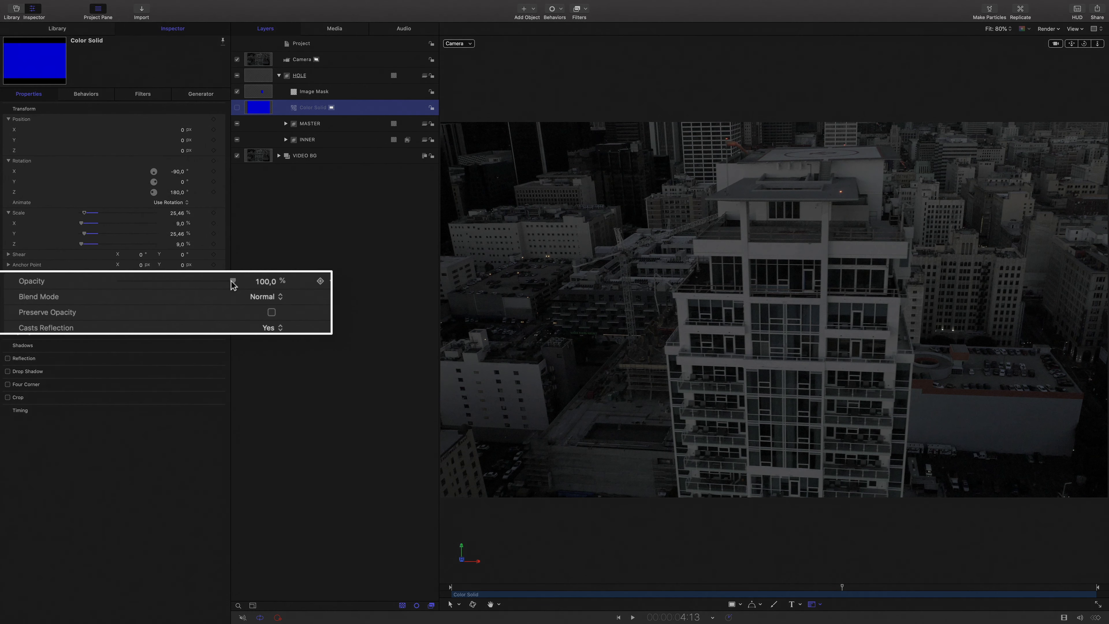
left_click_drag(207, 285, 191, 287)
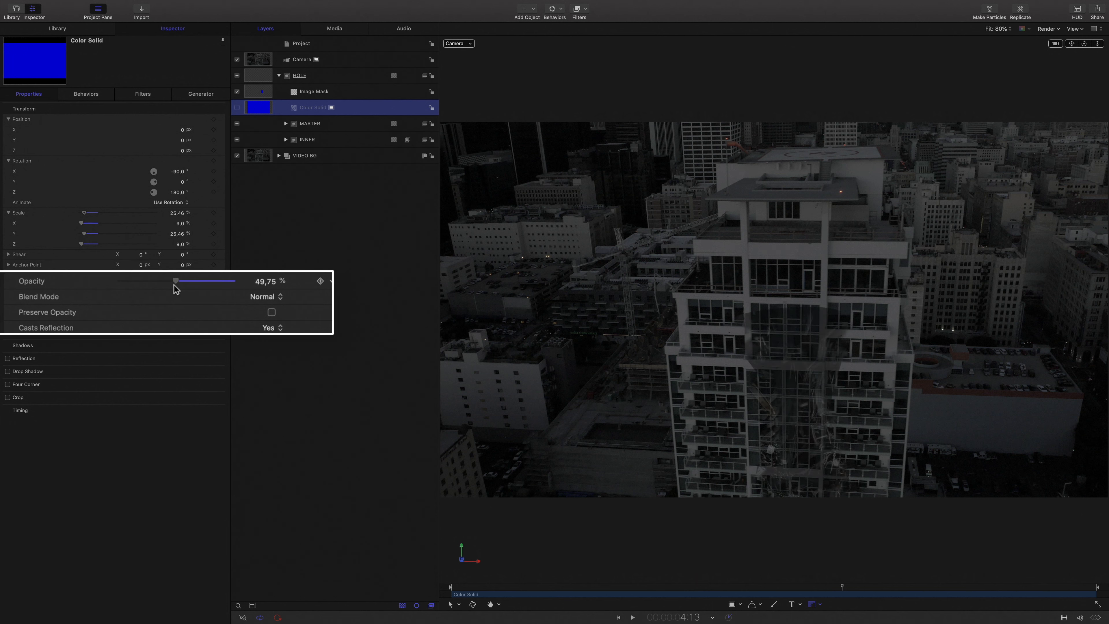
left_click_drag(174, 285, 174, 284)
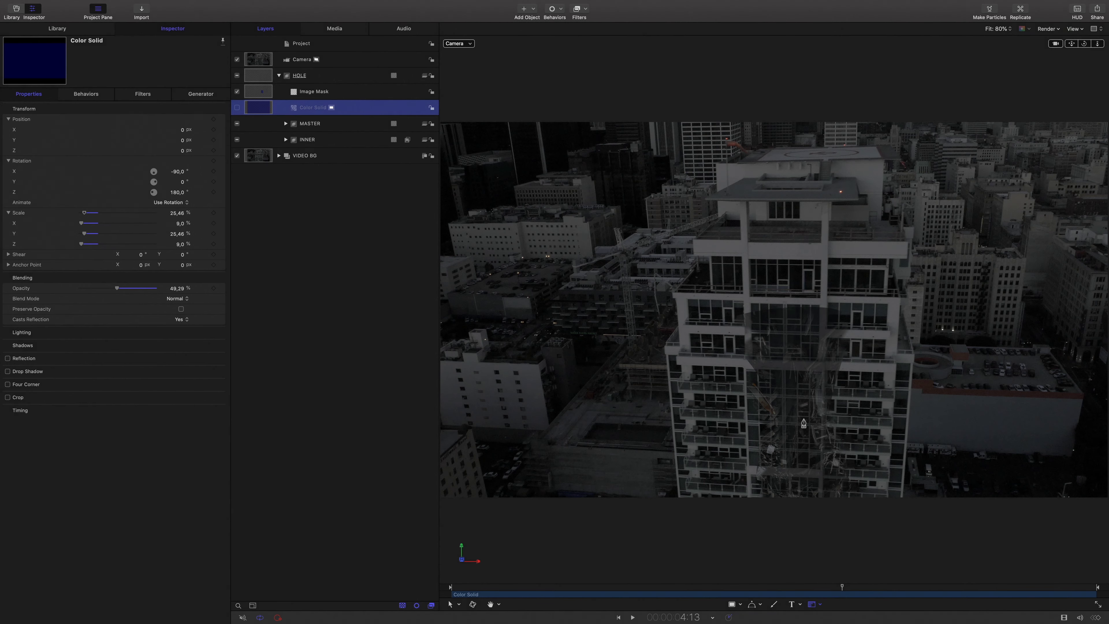
key("super+=")
key("super+=")
scroll(803, 422, "down", 5)
left_click_drag(642, 152, 702, 157)
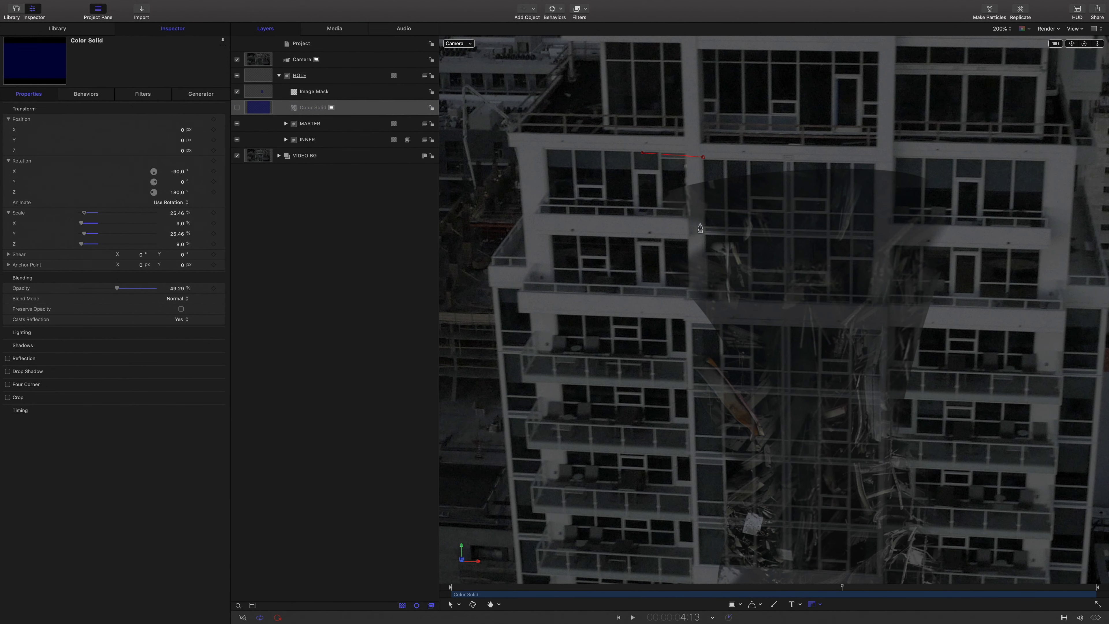
left_click(642, 152)
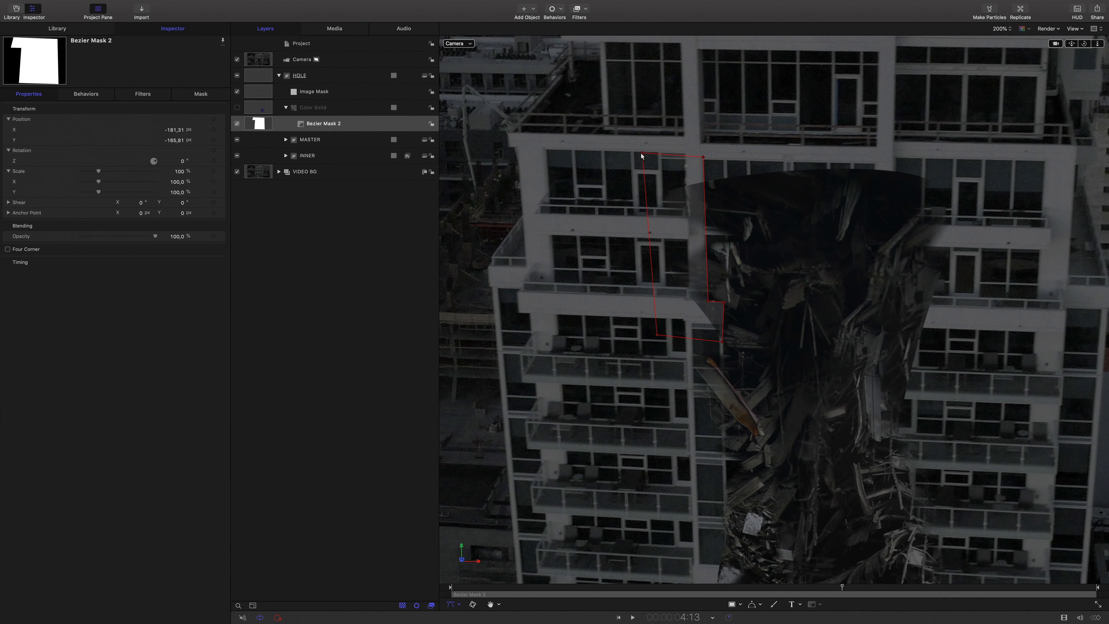
Draw a second Bezier mask on the color solid over the façade column along the damage's left edge.
left_click(340, 112)
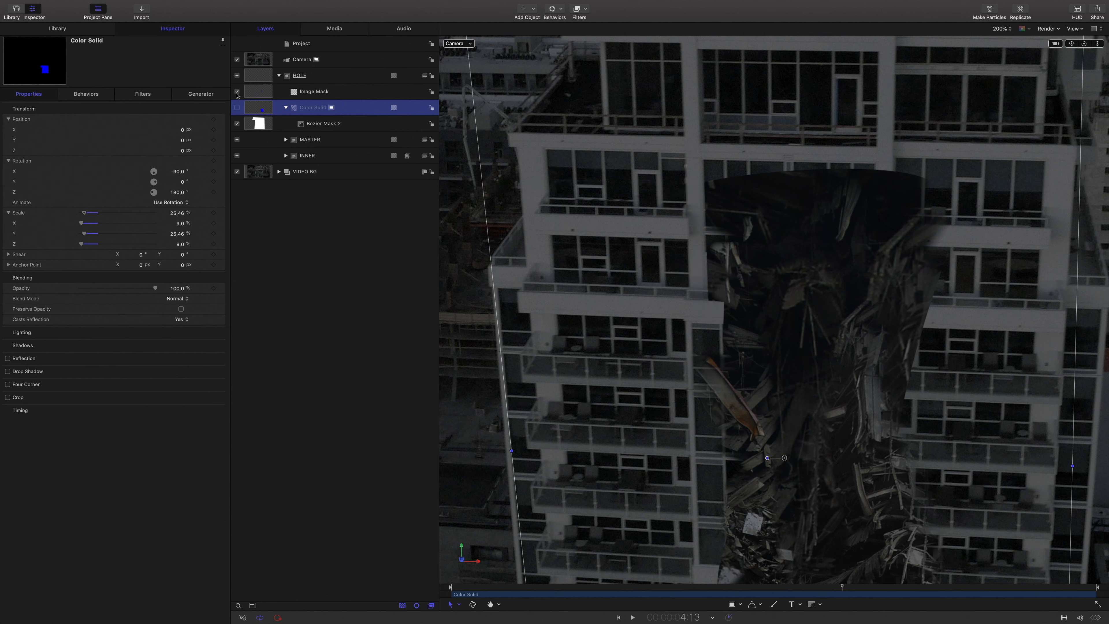
left_click(811, 604)
left_click(723, 302)
left_click(723, 302)
Draw a Bezier mask on the color solid over the windows and beam above the damage, and refine two of its points.
left_click(341, 108)
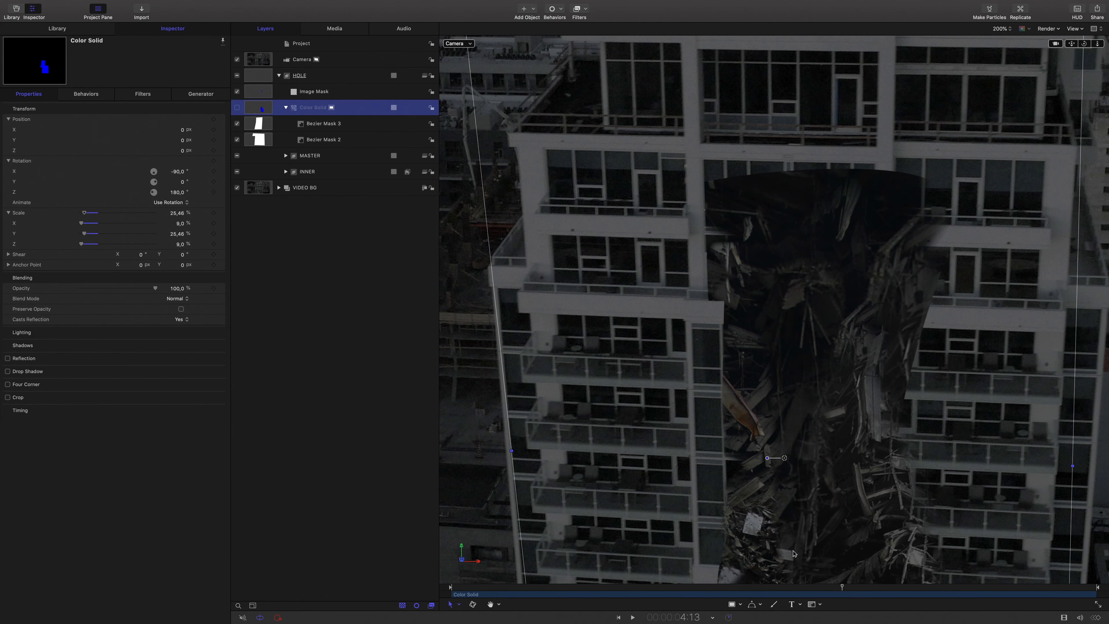
left_click(811, 604)
left_click(700, 153)
left_click(698, 205)
left_click(760, 204)
left_click(874, 198)
left_click(873, 237)
left_click(947, 246)
left_click(989, 193)
left_click(915, 135)
left_click(700, 153)
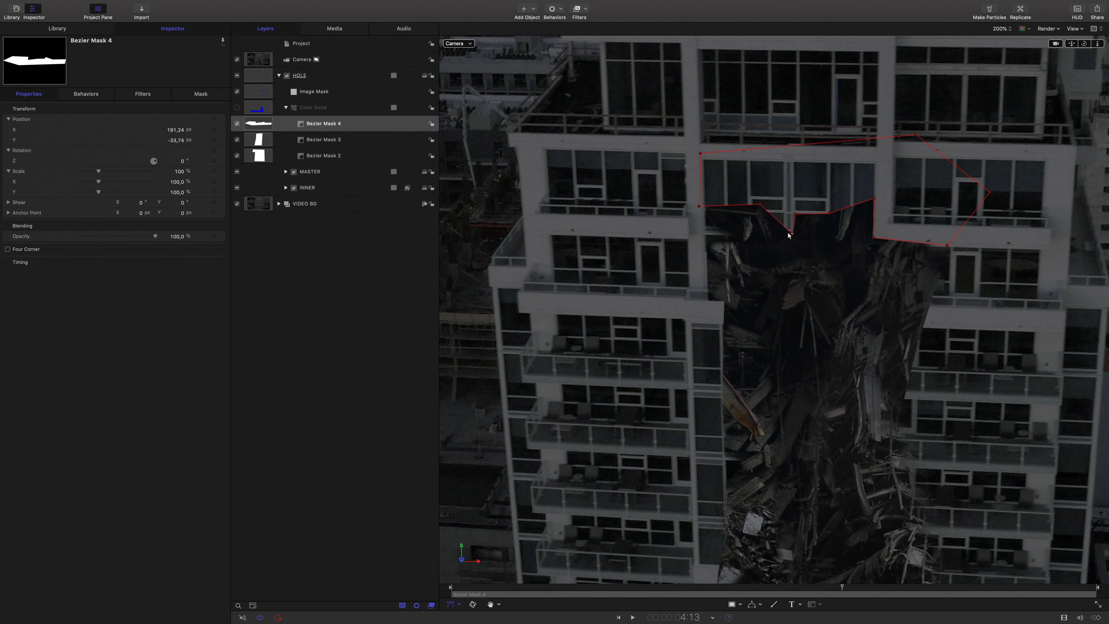
left_click_drag(759, 204, 783, 213)
left_click_drag(699, 206, 696, 204)
Draw another Bezier mask on the color solid along the upper right edge of the damage, following the balcony corner.
left_click(341, 108)
left_click(811, 604)
left_click(905, 243)
left_click(896, 265)
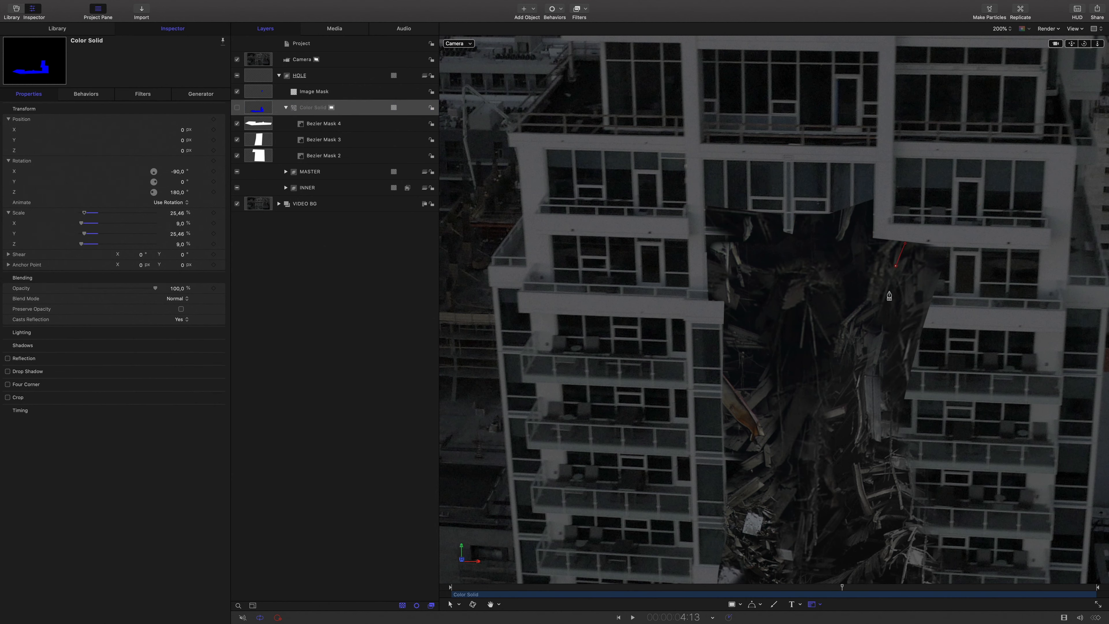
left_click(886, 297)
left_click(930, 305)
left_click(922, 325)
left_click(912, 327)
left_click(905, 402)
left_click(905, 244)
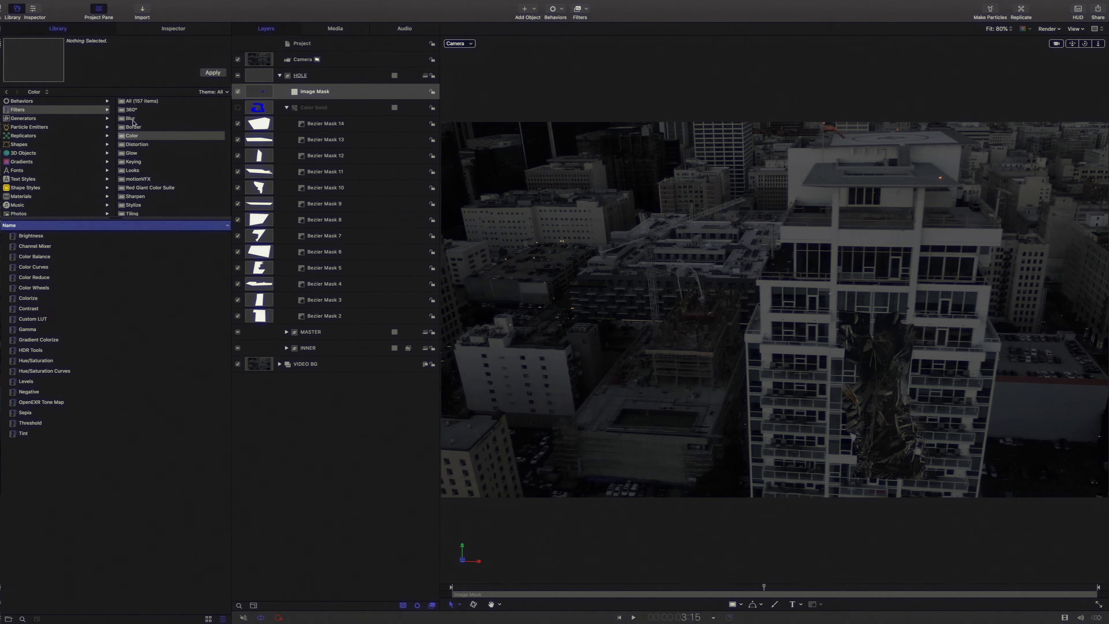
Apply a Gaussian Blur filter to the HOLE group's image mask and open its settings.
left_click(132, 119)
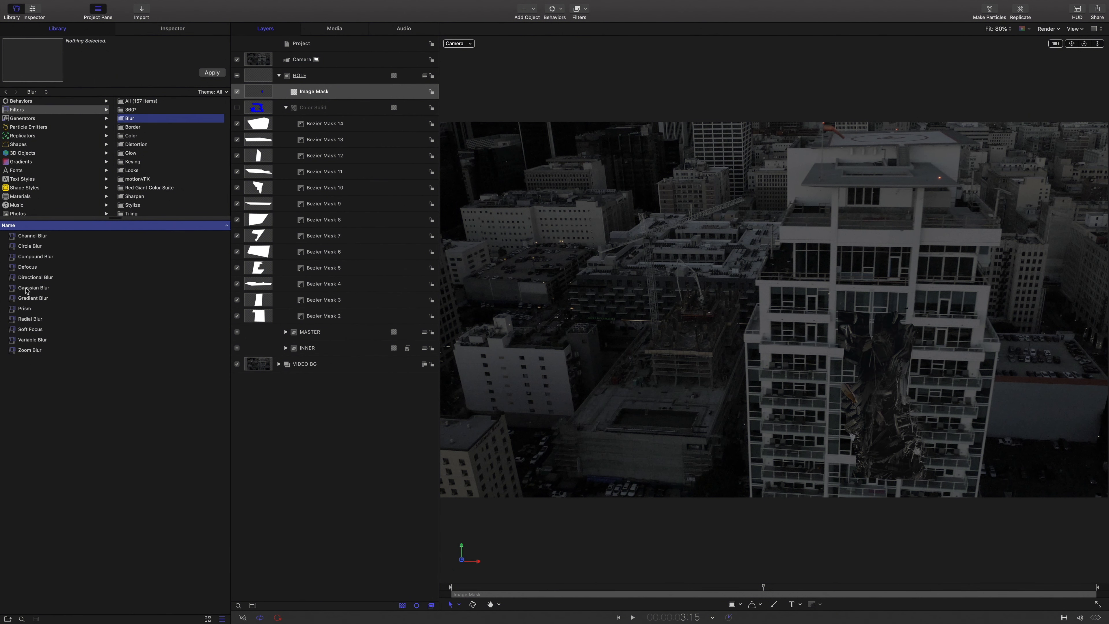
left_click_drag(26, 291, 290, 93)
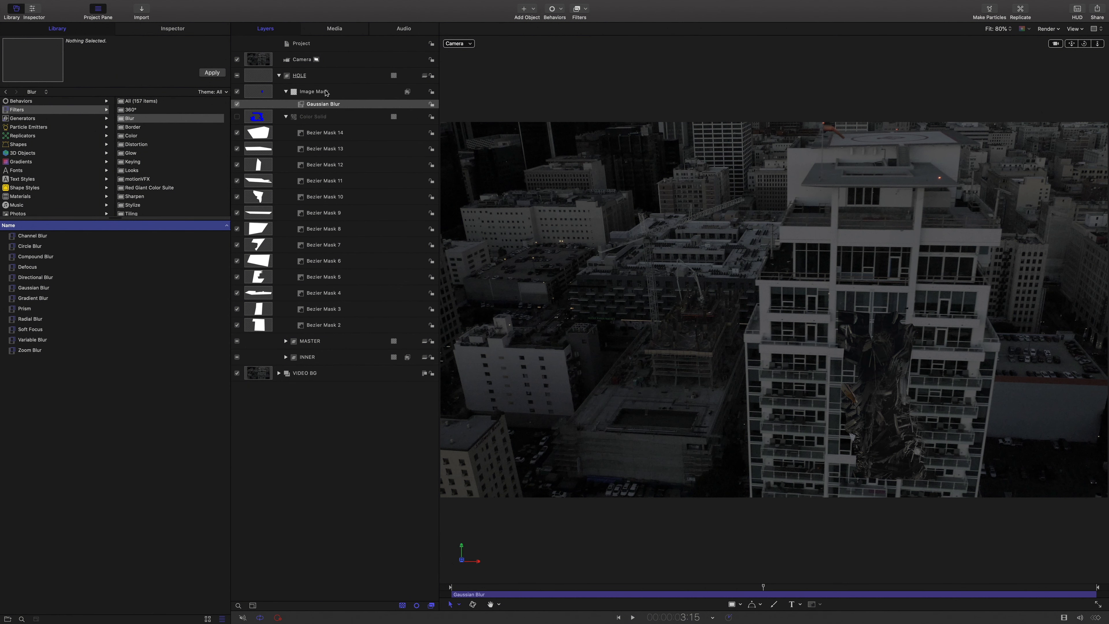
left_click(179, 30)
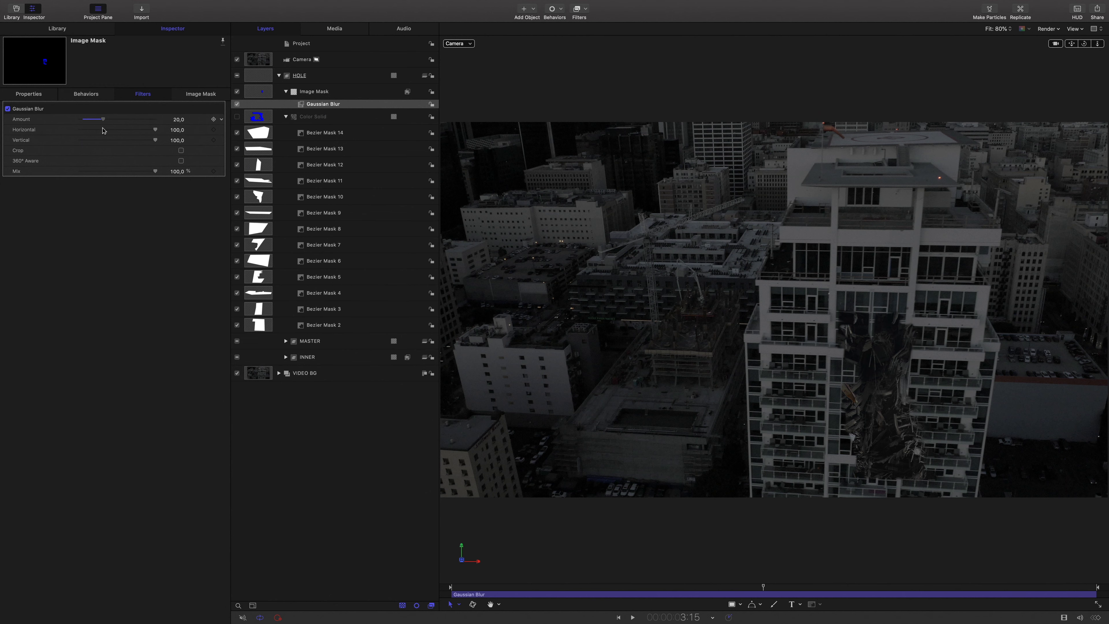
Draw a Bezier mask on the color solid over the balconies along the damage's lower right edge and adjust its points.
left_click_drag(763, 587, 724, 584)
left_click(316, 117)
left_click(812, 604)
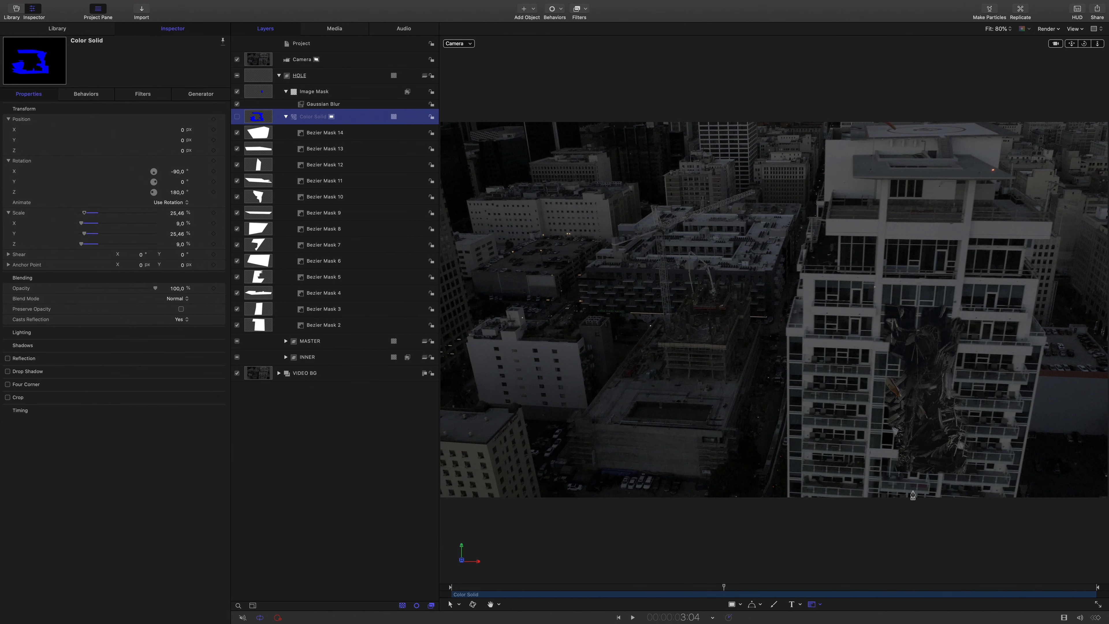
left_click(957, 468)
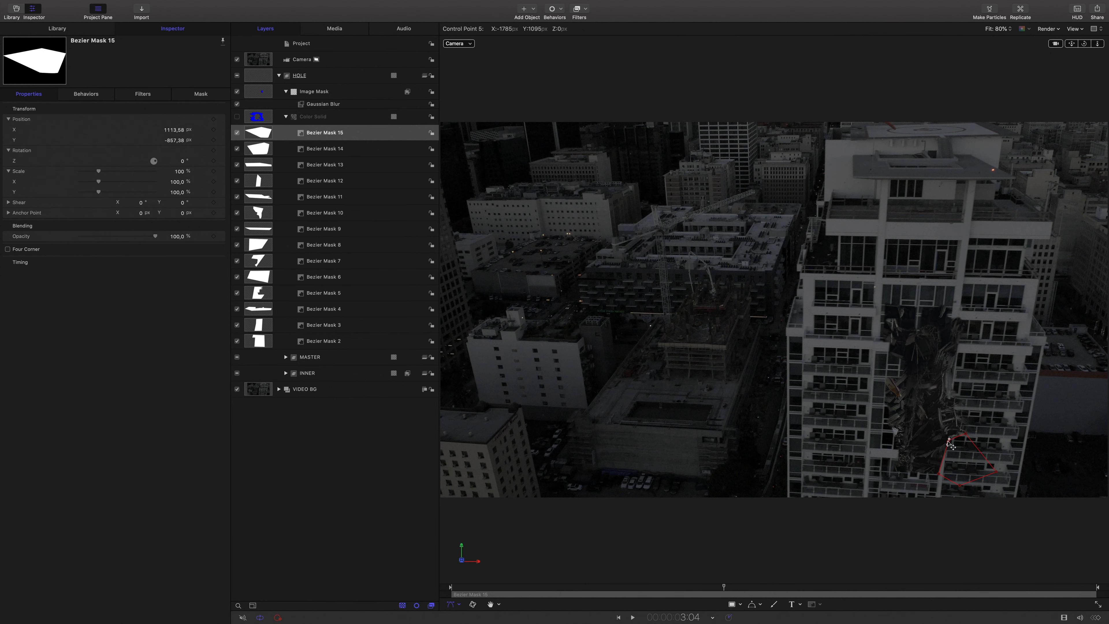
left_click_drag(948, 442, 947, 444)
left_click(934, 481)
left_click_drag(959, 485, 937, 478)
left_click(324, 133)
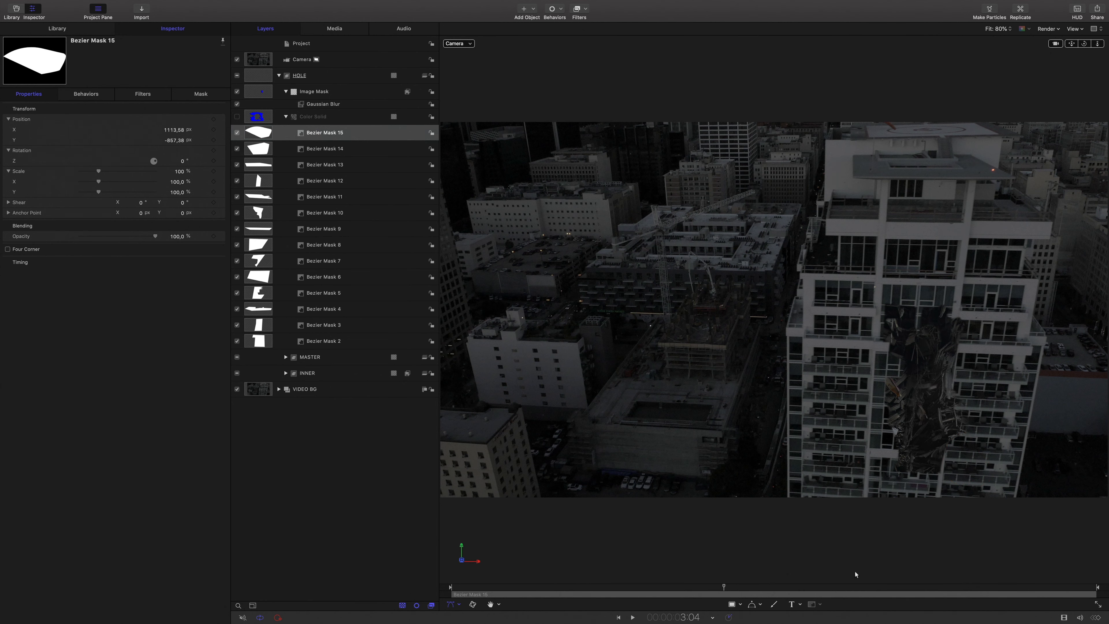
mouse_move(855, 572)
left_mouse_down()
mouse_move(804, 571)
mouse_move(875, 572)
left_mouse_up()
Collapse the HOLE group and add the mTracker3D 3D Group from the favorites to the project.
left_click(279, 76)
left_click(299, 76)
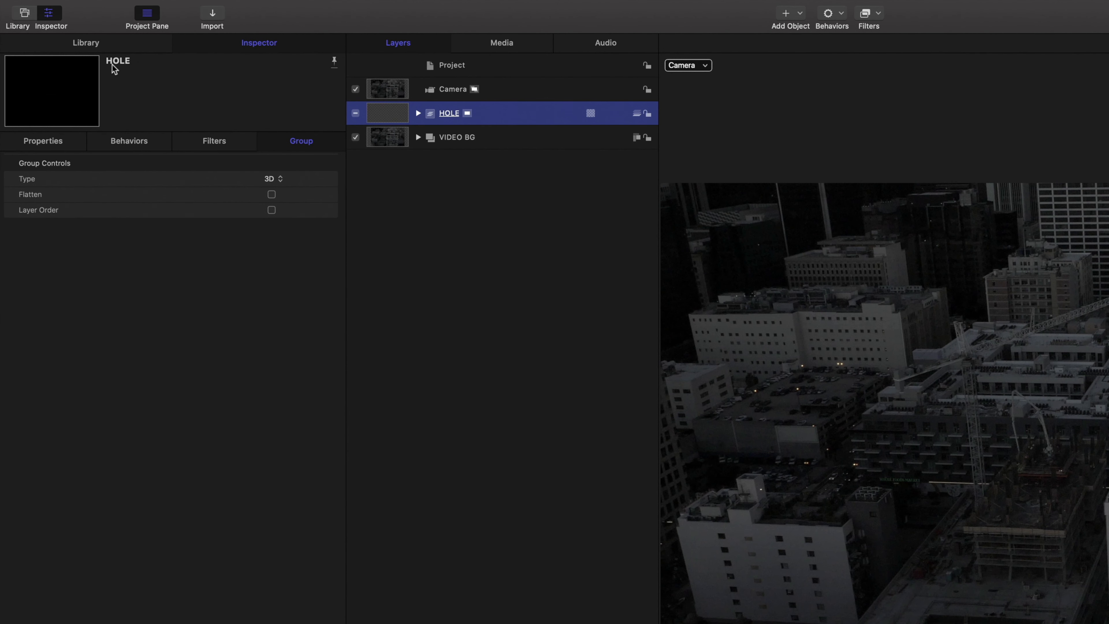
left_click(104, 43)
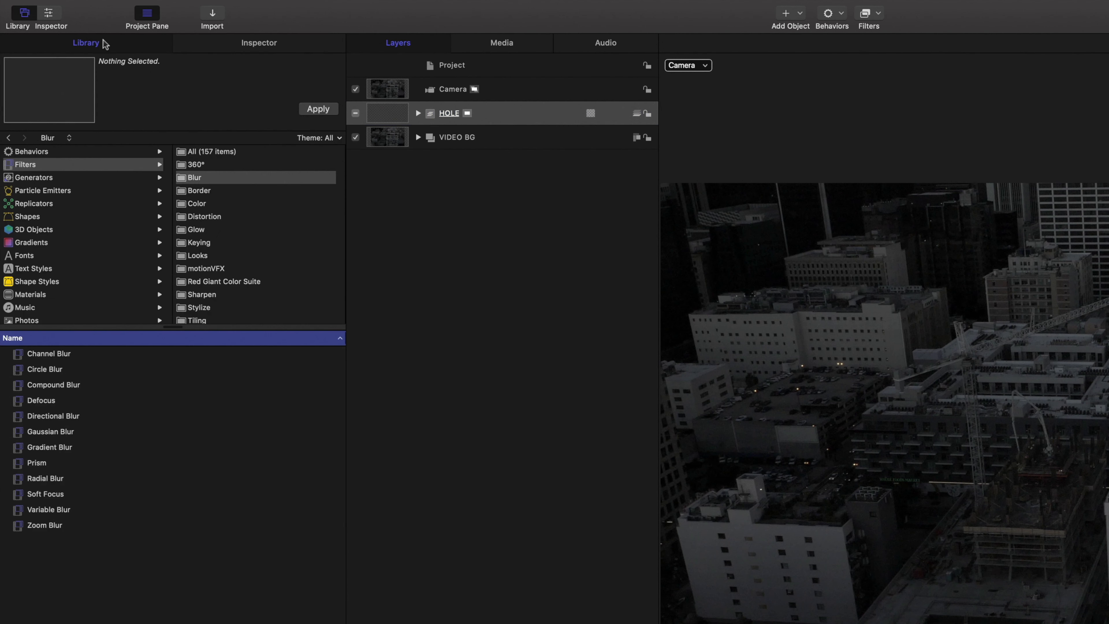
scroll(29, 310, "down", 3)
left_click(29, 306)
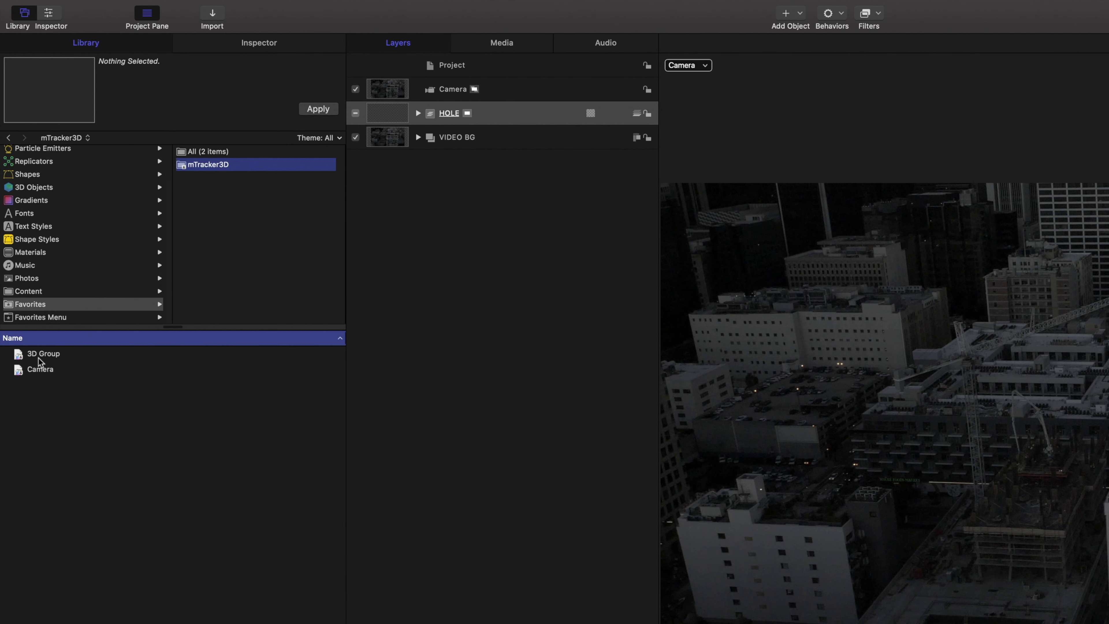
left_click_drag(41, 357, 480, 166)
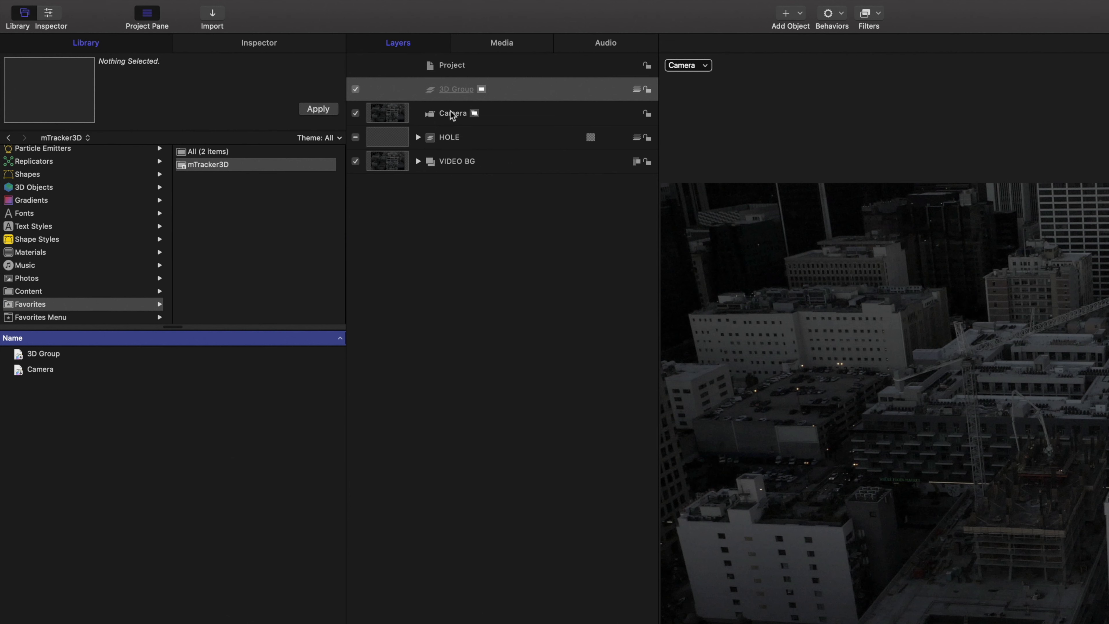
Place the new 3D Group below the Camera and rename it BUILDING DAMAGES.
left_click_drag(452, 116, 419, 83)
left_click(459, 114)
left_click(459, 114)
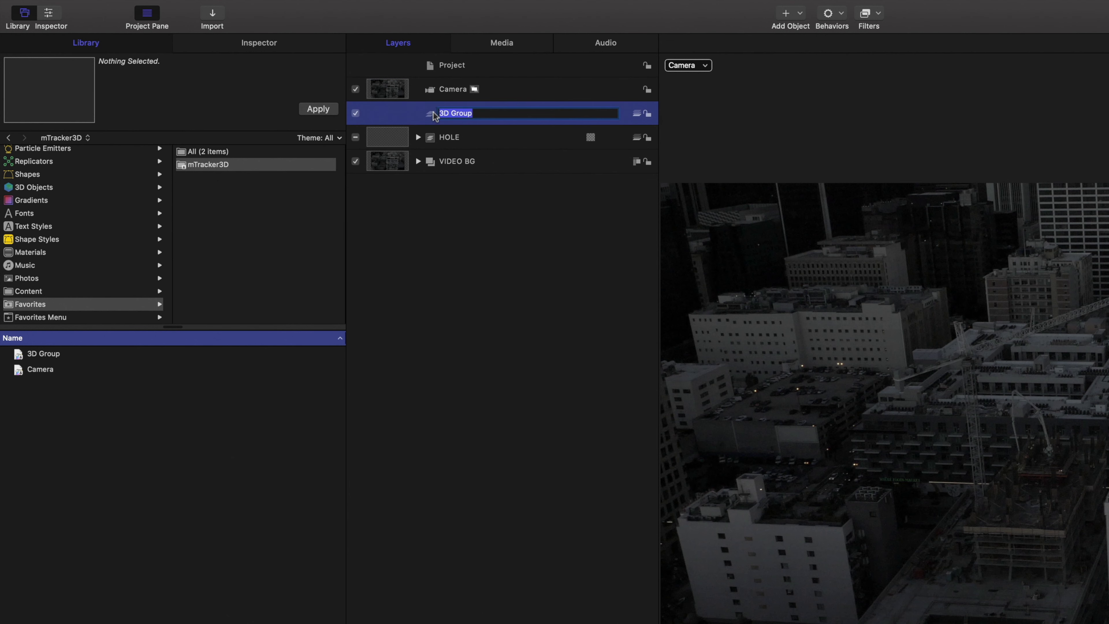
type("BUILDING DAMAGES")
key("Return")
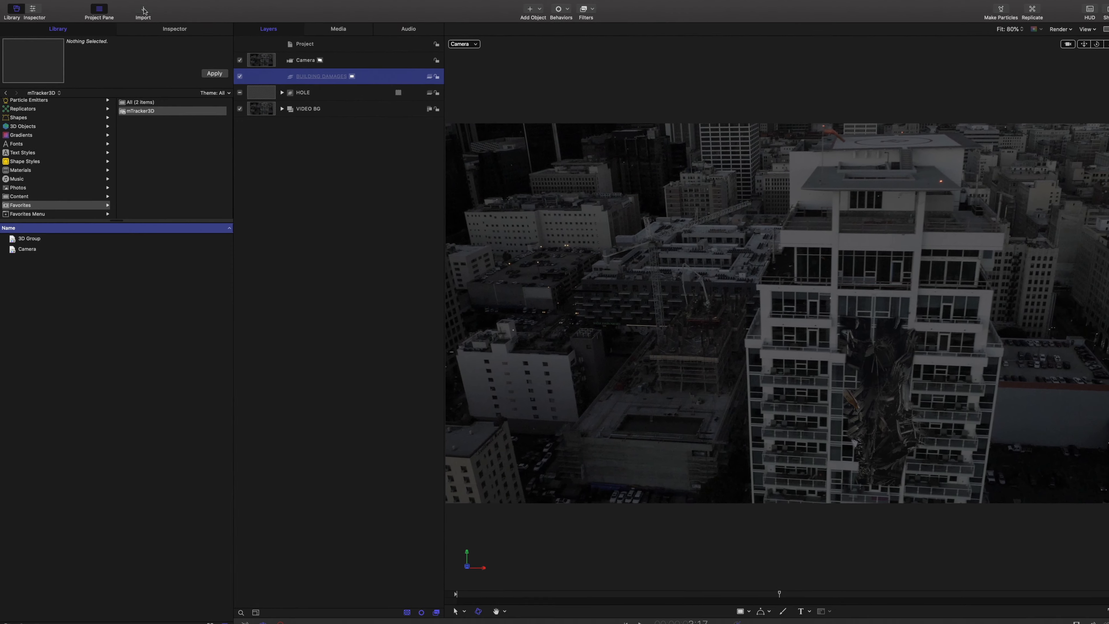
Preview Damage_04 from the IMAGES folder and import it into the BUILDING DAMAGES group.
left_click(213, 15)
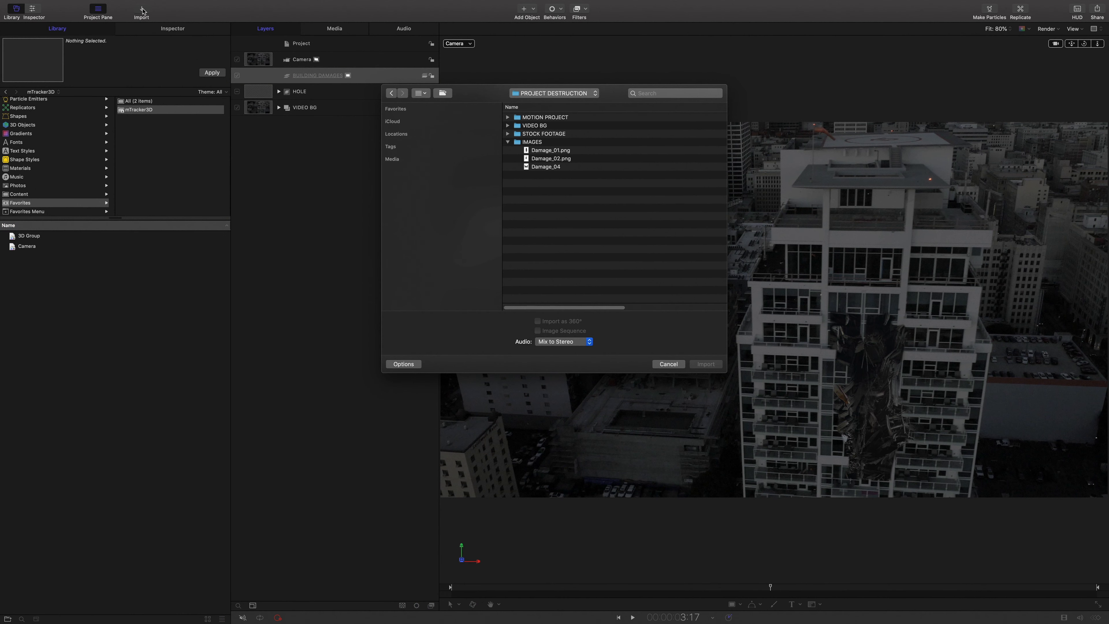
left_click(542, 168)
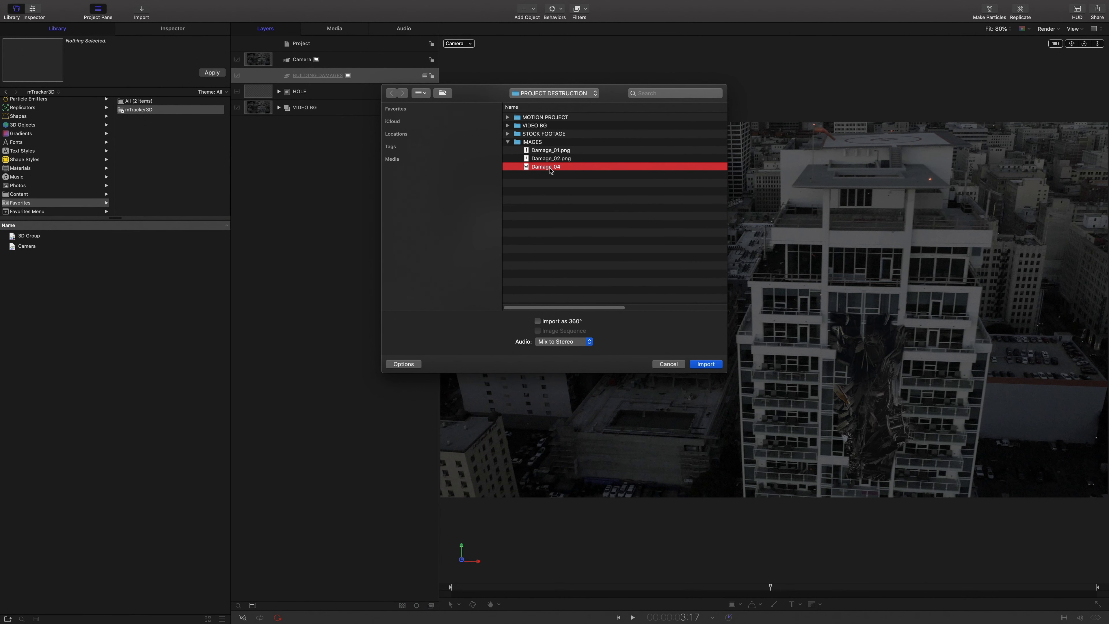
key("space")
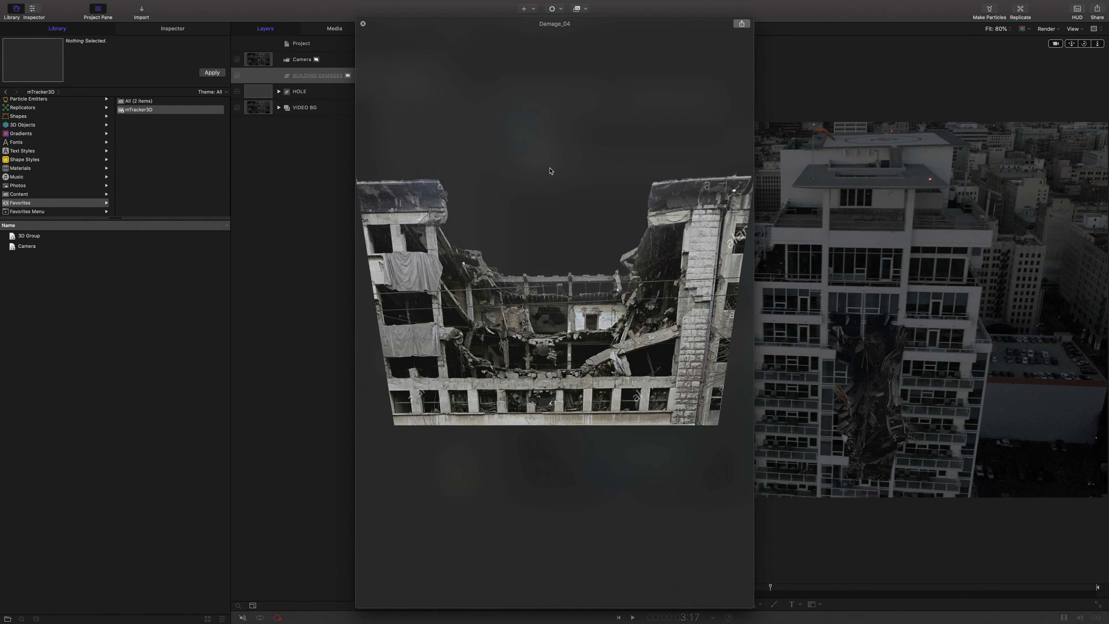
key("space")
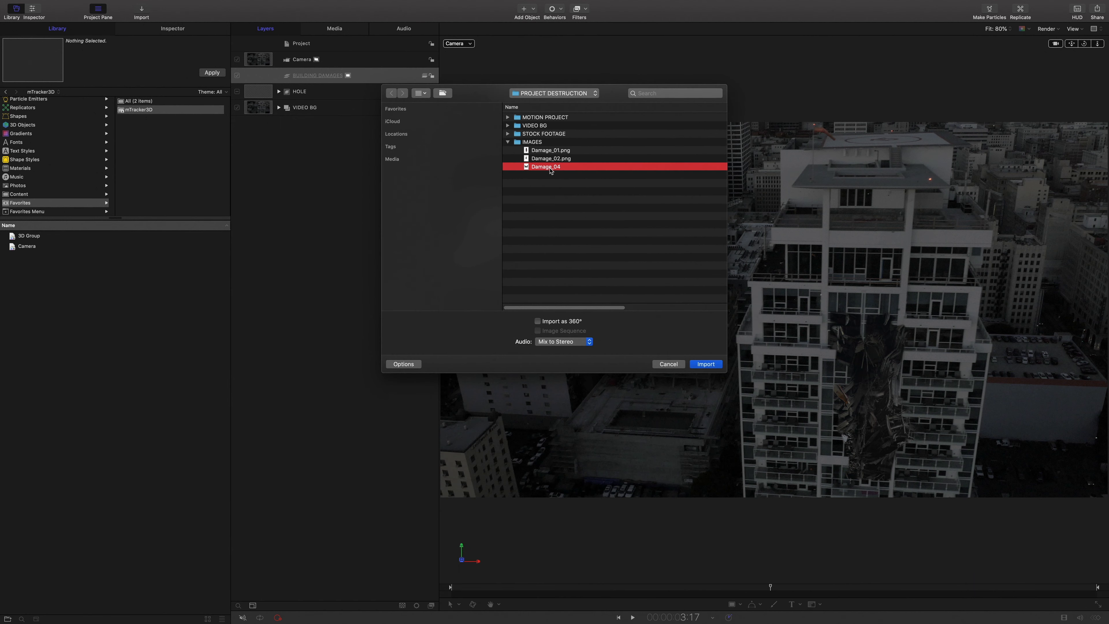
left_click(706, 364)
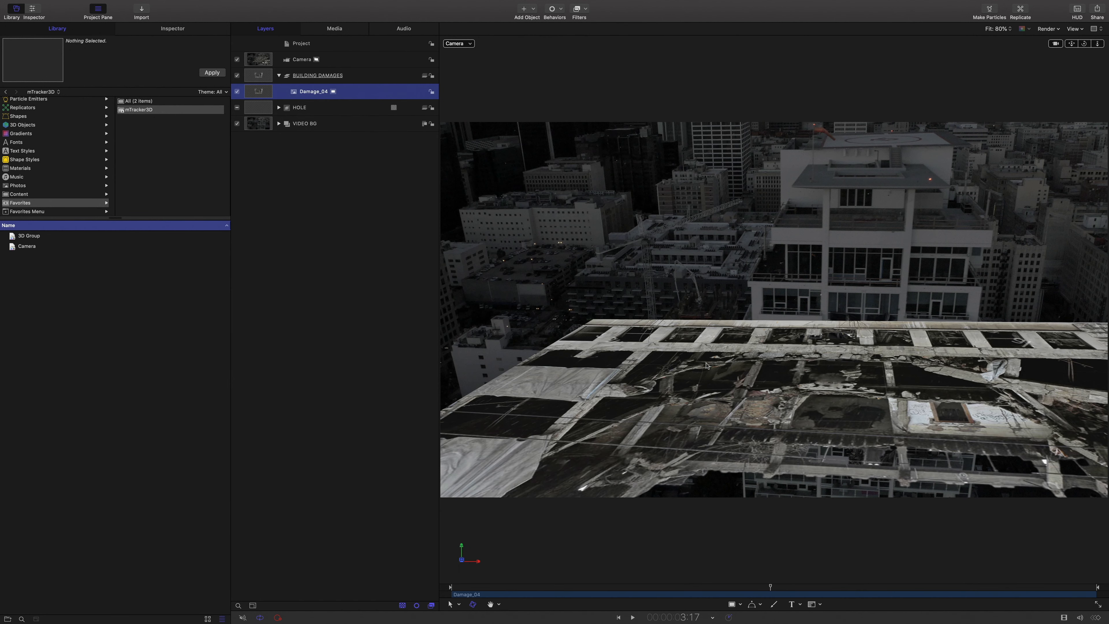
Set Damage_04's X rotation to -90°, scale it down to 8%, and rotate it to match the tower façade's perspective.
left_click(168, 29)
type("-90")
key("Return")
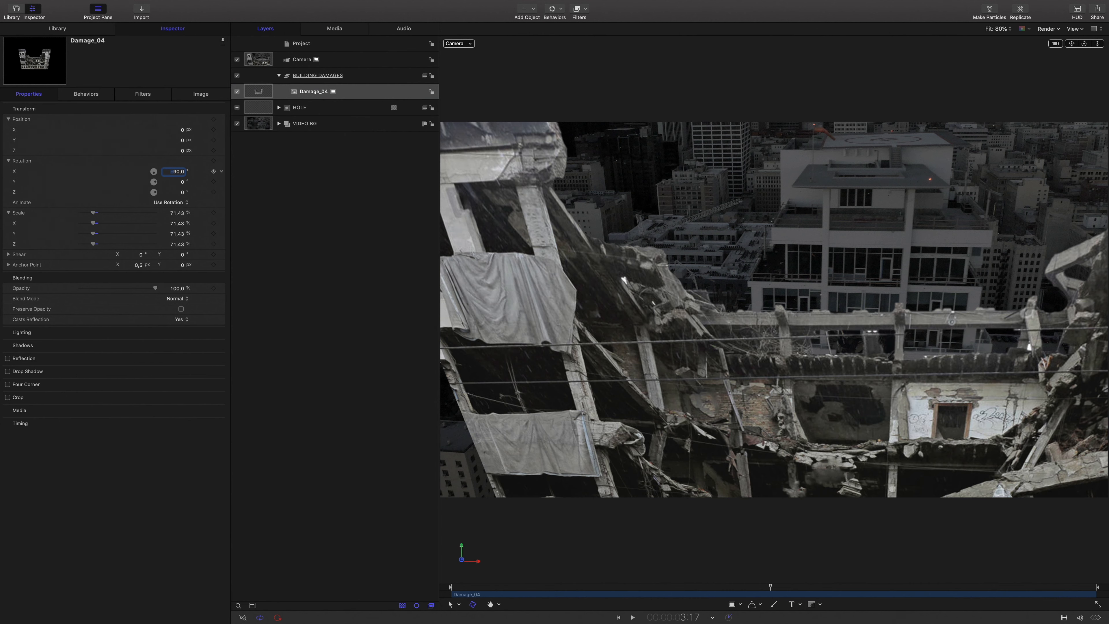
left_click_drag(93, 213, 81, 216)
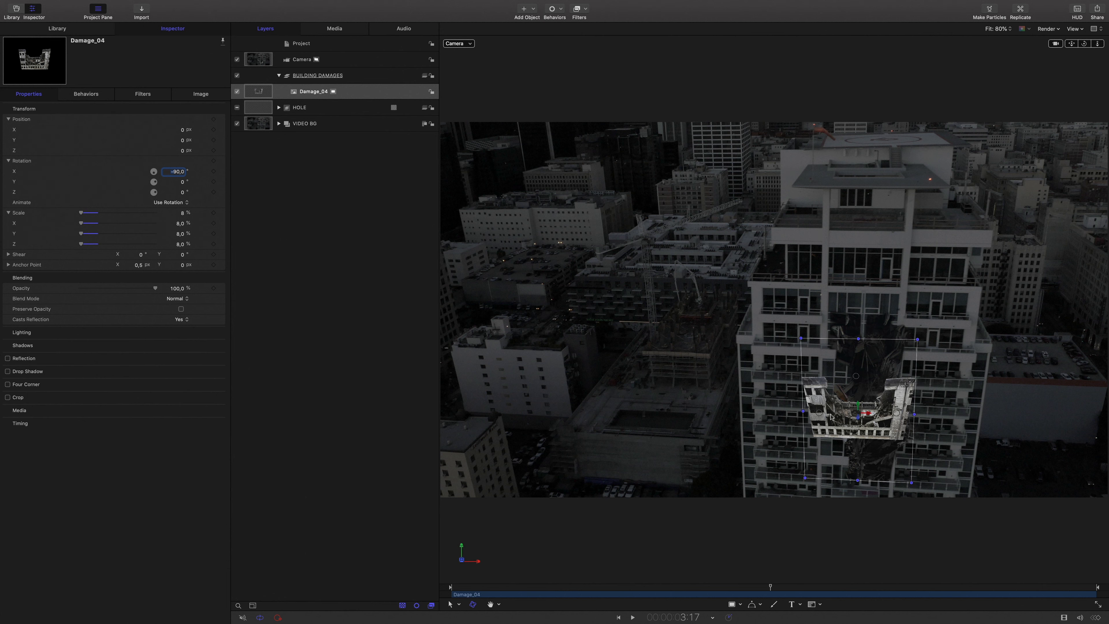
left_click_drag(819, 412, 824, 413)
left_click_drag(856, 375, 859, 387)
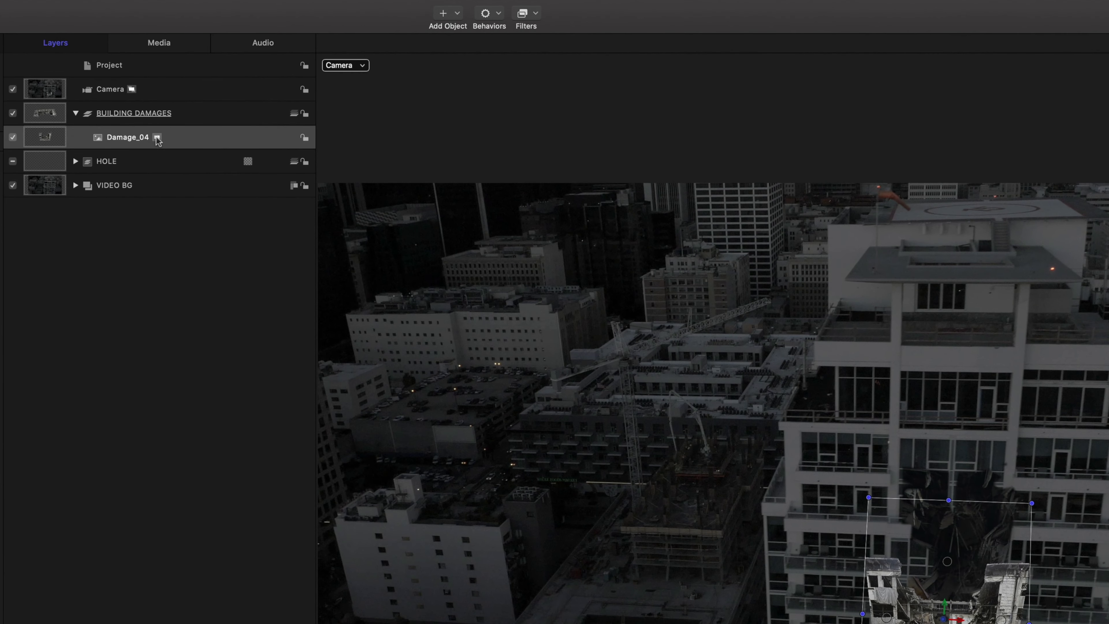
Isolate Damage_04, draw a Bezier mask around its collapsed middle section, and return to the camera view.
left_click(333, 94)
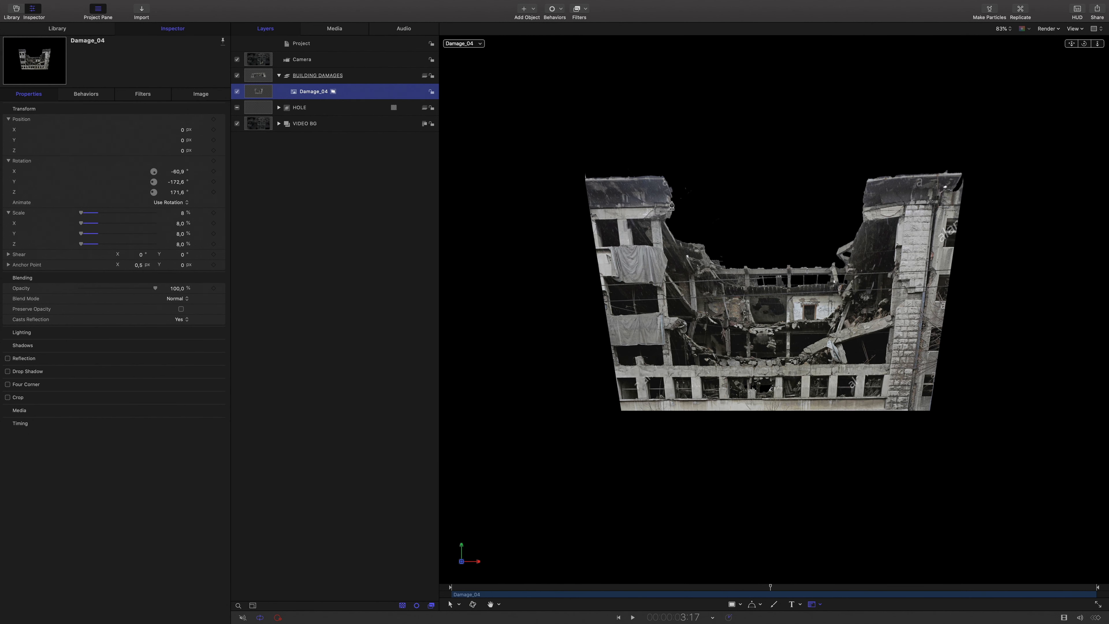
left_click(667, 220)
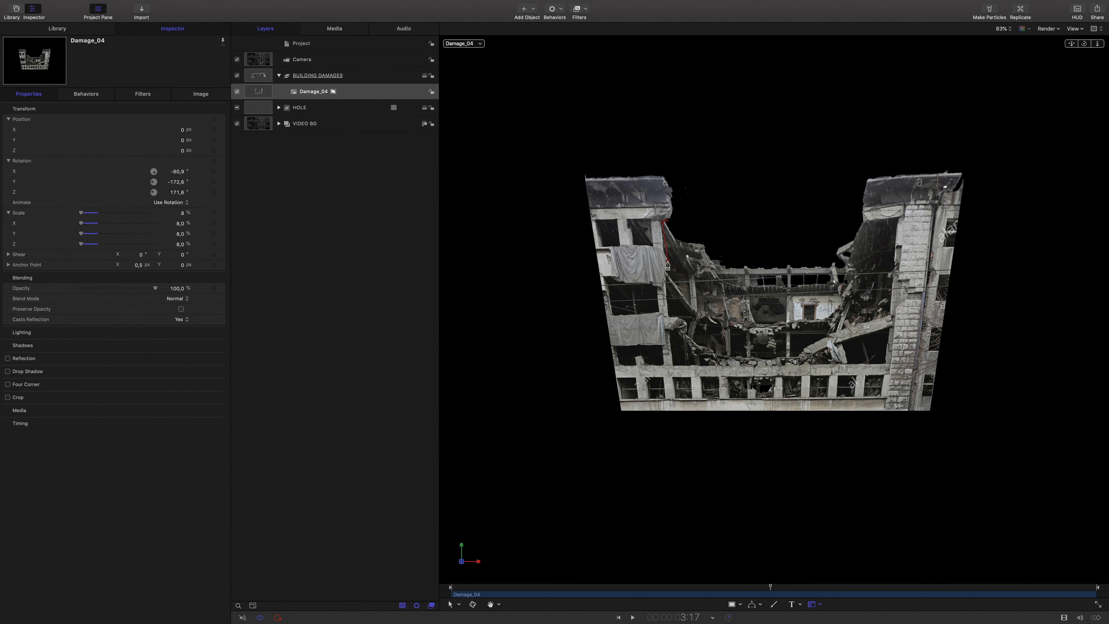
left_click(889, 374)
left_click(666, 221)
left_click(332, 92)
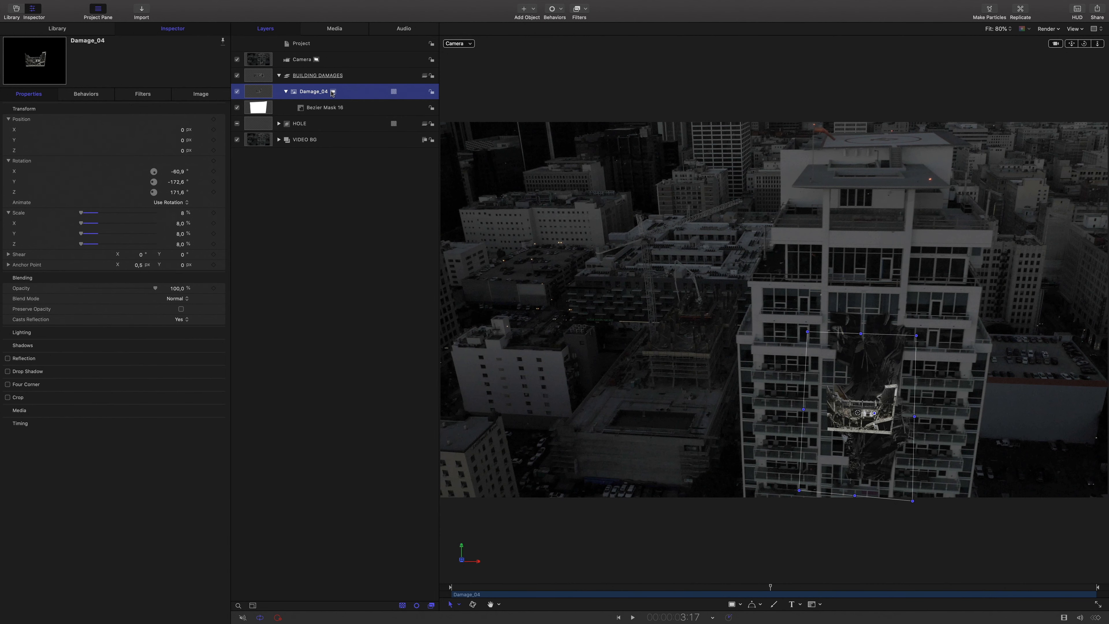
Copy the Levels and Color Balance filters from Damage_01 copy 1 onto Damage_04 and adjust the midtones color.
left_click(279, 124)
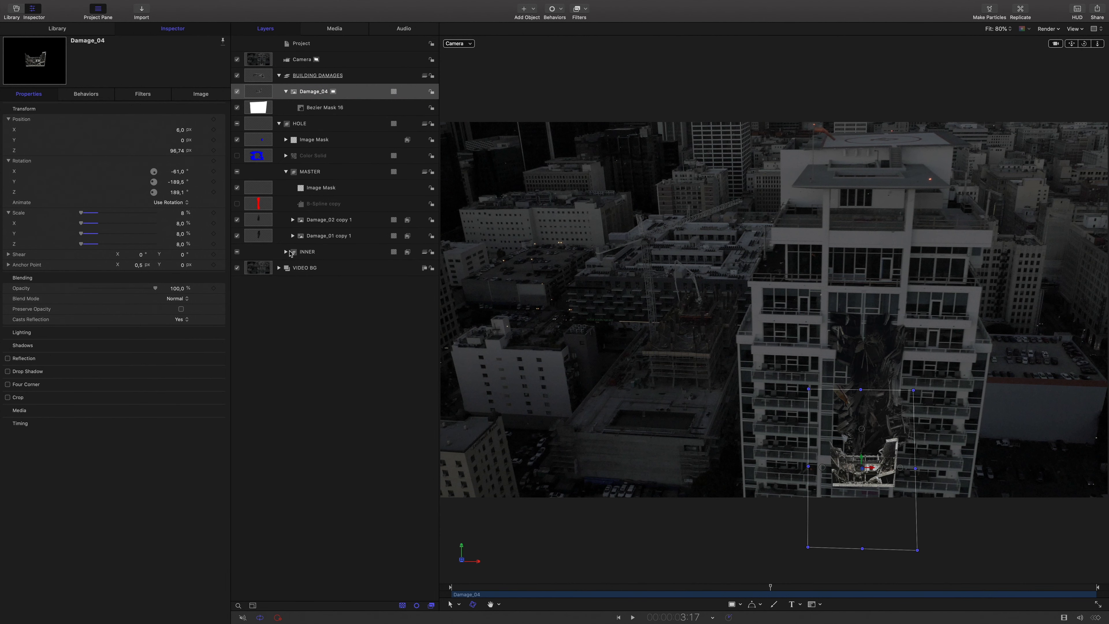
left_click_drag(325, 287, 331, 95)
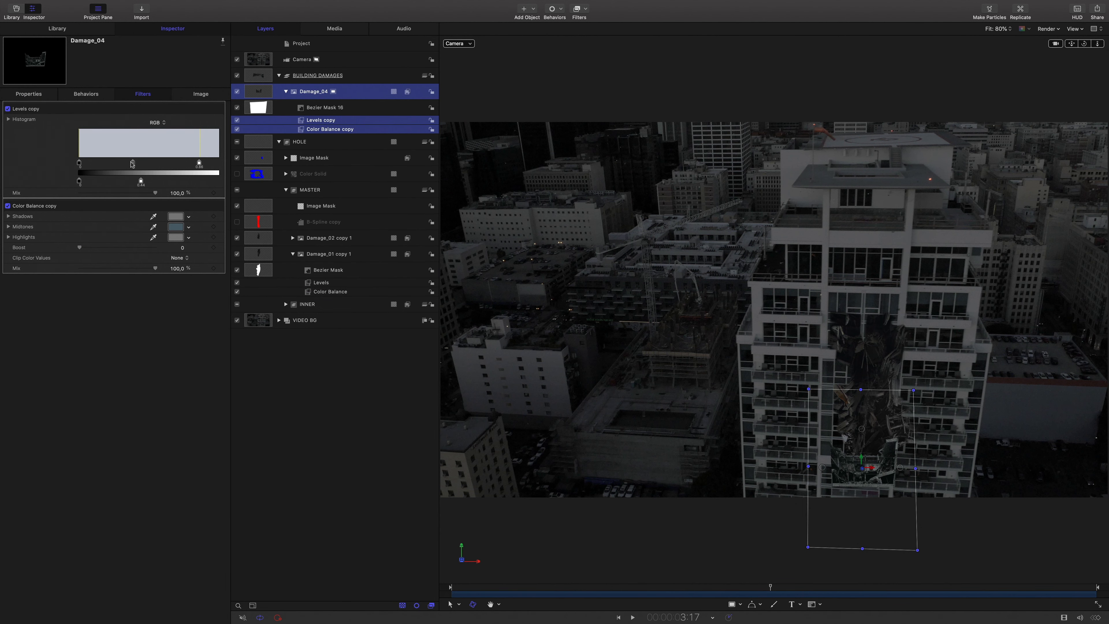
left_click(176, 227)
left_click(423, 183)
Isolate Damage_04 and add and adjust Bezier mask points around its upper right corner.
left_click(333, 92)
left_click(325, 108)
double_click(903, 207)
left_click_drag(904, 204, 902, 218)
double_click(864, 220)
left_click(333, 91)
Scale Damage_04 to 7%, move it to Z 106.74 px with a small X shift, and fine-tune its rotation at the damage's base.
left_click_drag(174, 150, 174, 152)
left_click_drag(176, 223, 177, 224)
left_click(472, 604)
left_click_drag(902, 473, 903, 475)
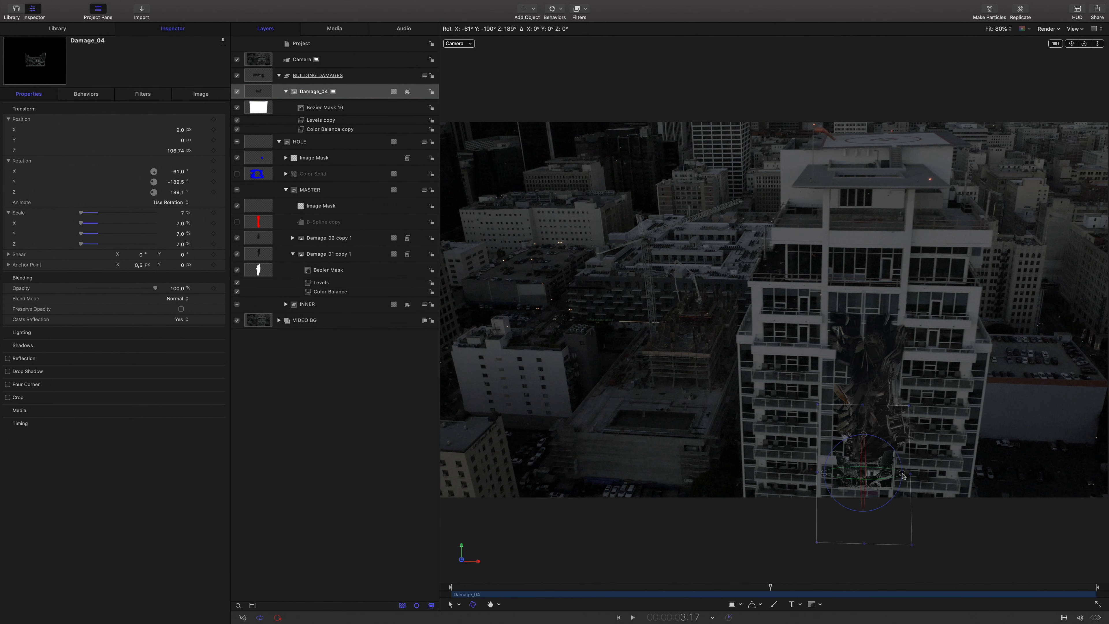
left_click_drag(175, 130, 177, 130)
Reshape the left side of Damage_04's Bezier mask inward to follow the rubble edge, working on the isolated layer.
left_click(334, 92)
left_click(325, 108)
double_click(665, 251)
left_click_drag(665, 251, 693, 250)
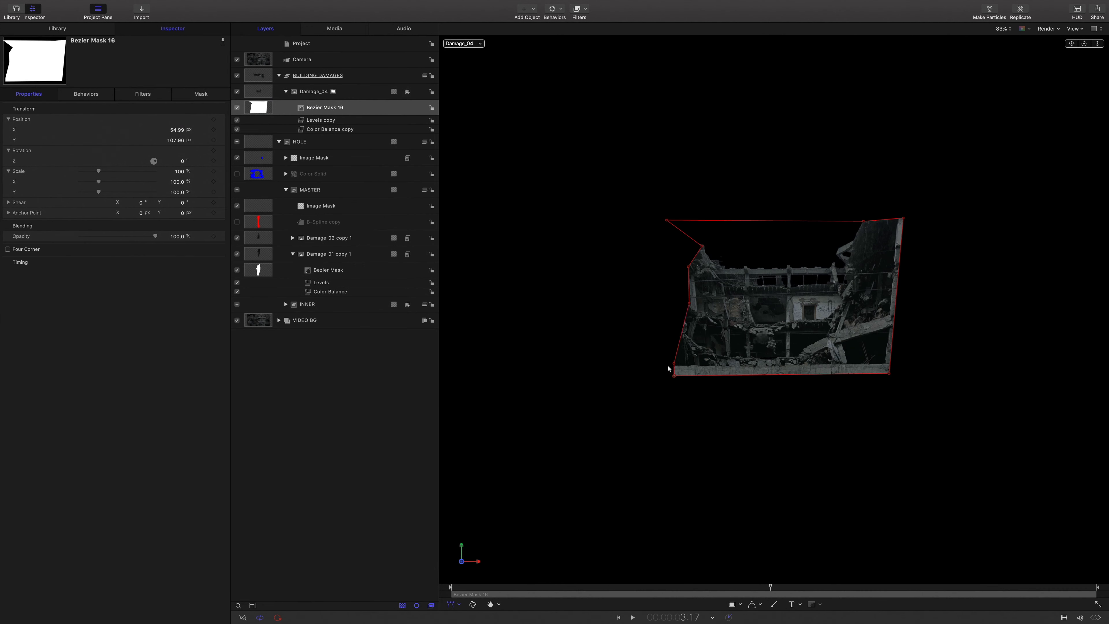
left_click_drag(671, 373, 691, 377)
left_click(333, 92)
Adjust the midtones color in Damage_04's Color Balance copy filter to a more neutral grey.
left_click(330, 130)
left_click(175, 227)
left_click_drag(470, 265, 472, 268)
left_click_drag(476, 326, 457, 326)
left_click(422, 181)
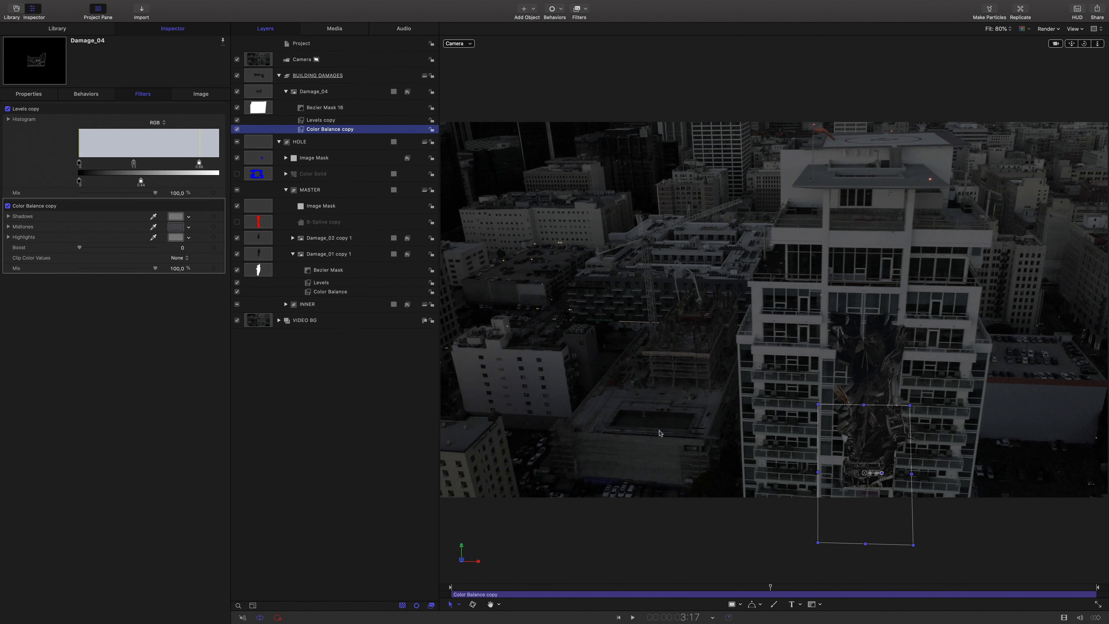
Collapse the HOLE group and set the feather of Damage_04's Bezier mask to -4.
mouse_move(771, 587)
left_mouse_down()
mouse_move(907, 567)
mouse_move(774, 586)
left_mouse_up()
left_click(279, 142)
left_click(325, 107)
key("alt+z")
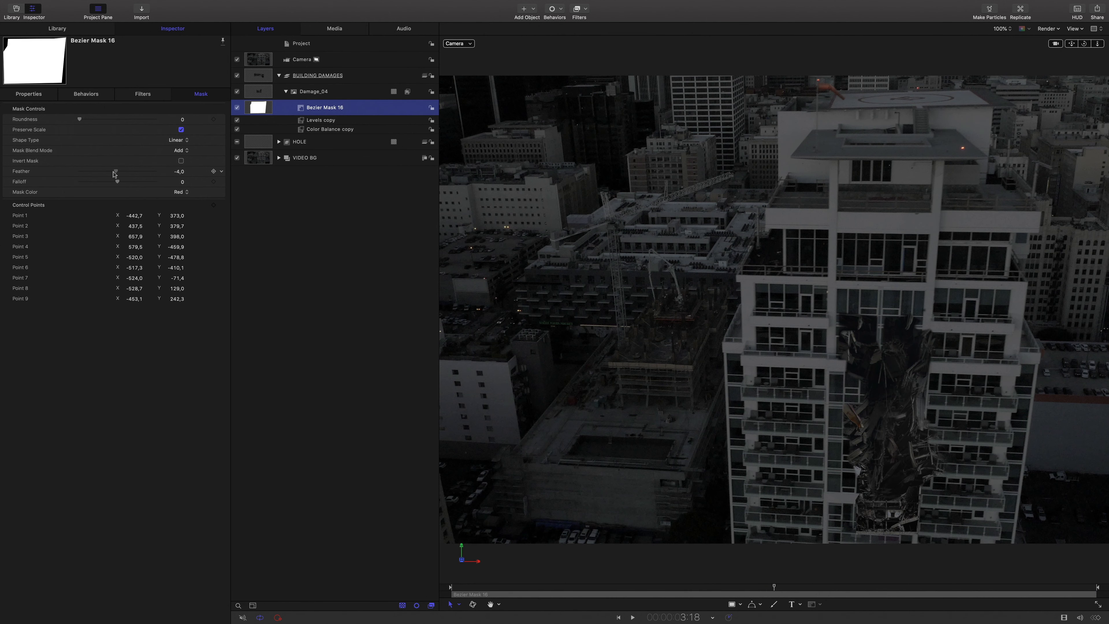
Duplicate the Damage_04 layer and delete the Bezier mask from the copy.
left_click(355, 92)
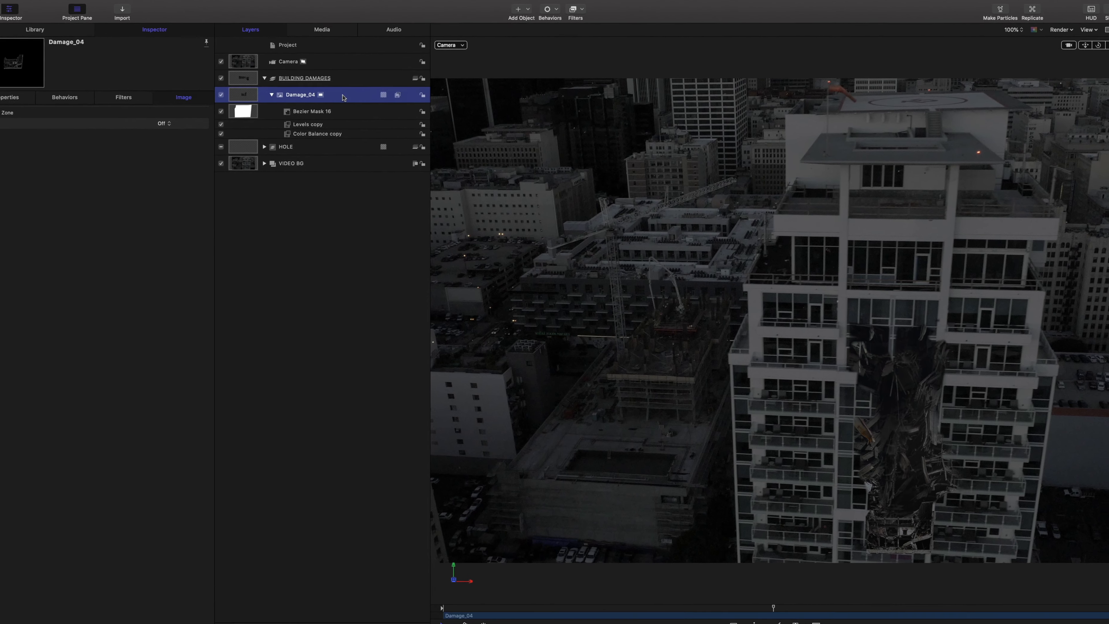
right_click(355, 92)
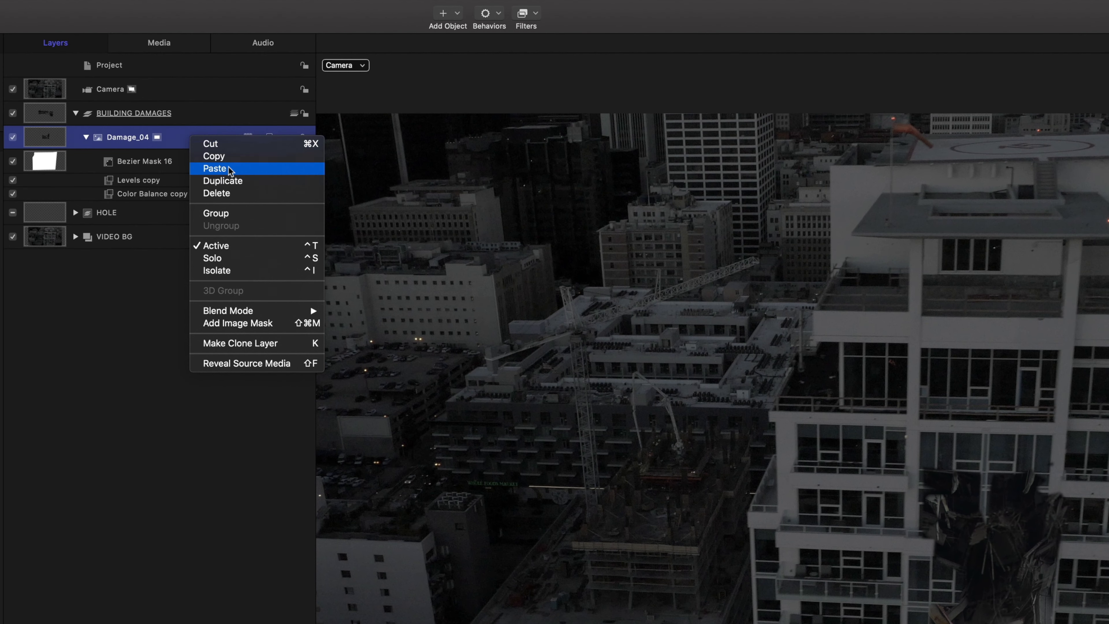
left_click(230, 169)
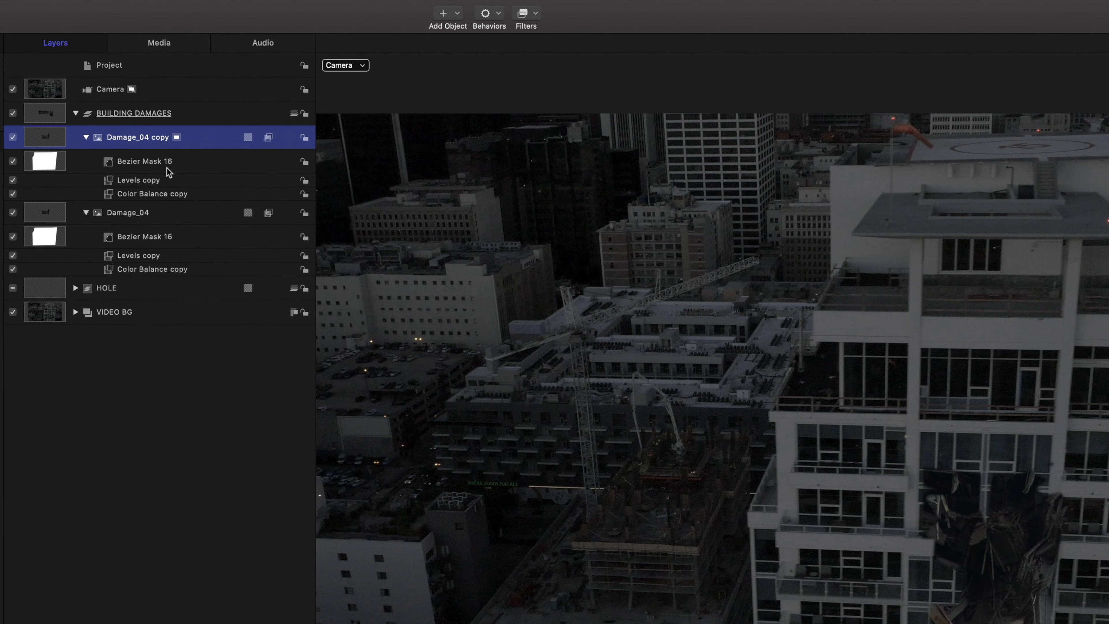
left_click(199, 164)
key("Delete")
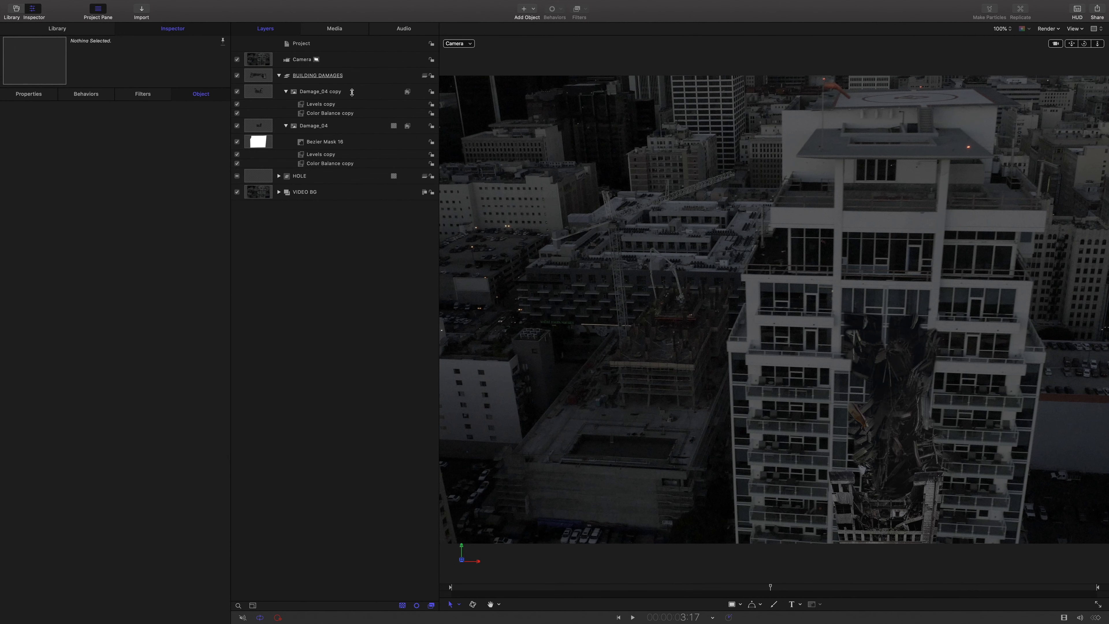
Isolate Damage_04 copy and draw a four-point Bezier mask around the horizontal ledge above the lower windows.
left_click(351, 92)
left_click(346, 92)
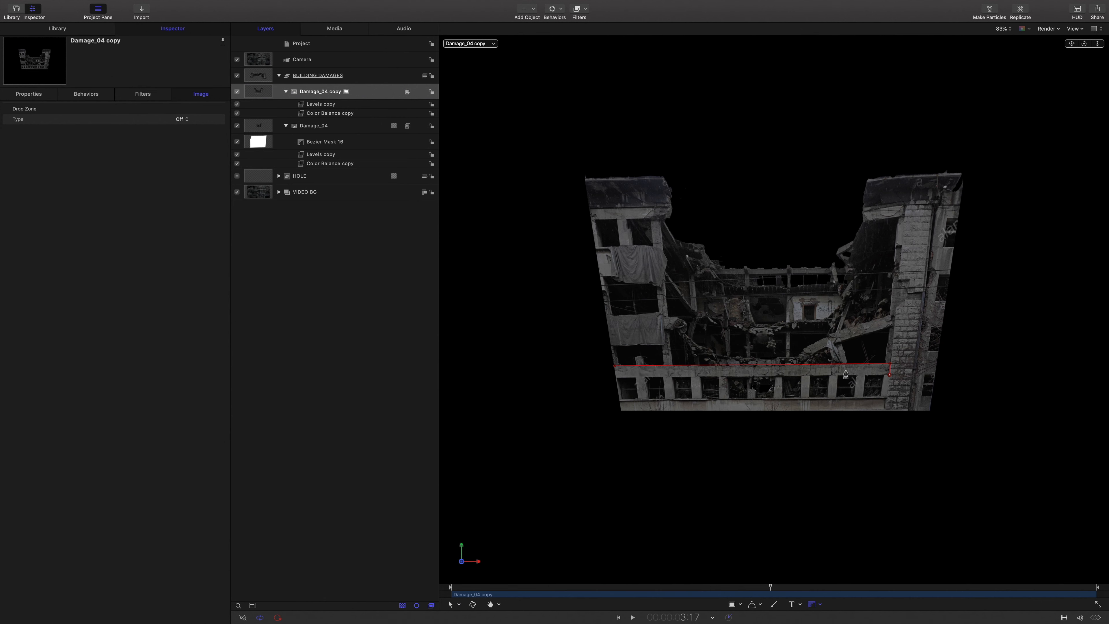
left_click(616, 378)
left_click(614, 365)
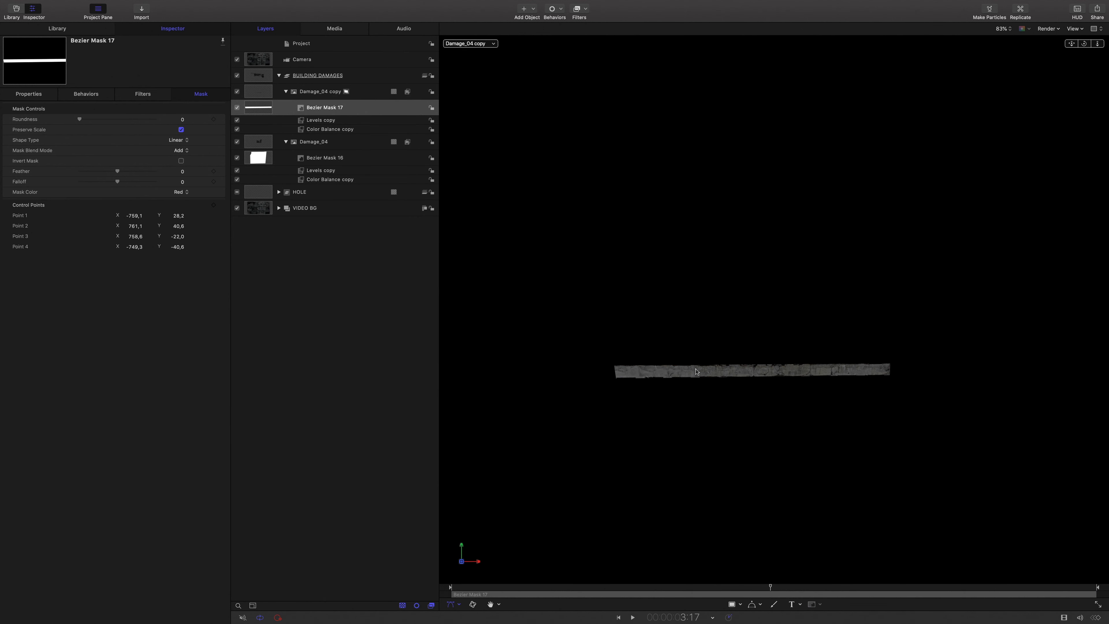
left_click(346, 91)
Scale Damage_04 copy to 15%, rotate it to the floor line, and position it at X -17.38 px and Z -151.26 px.
left_click(177, 213)
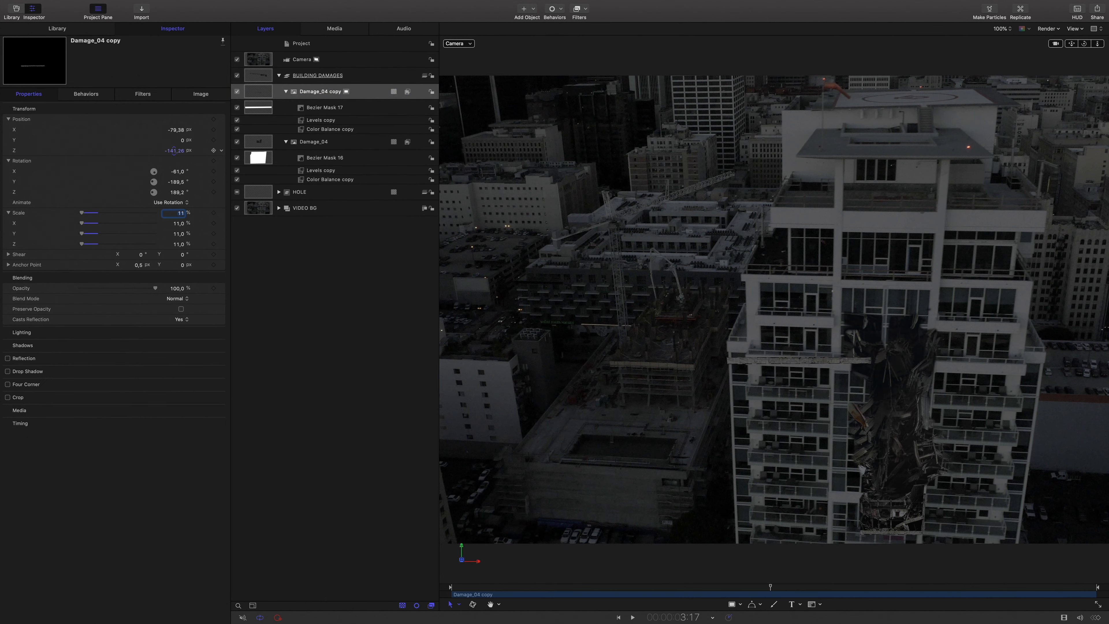
double_click(178, 213)
type("15")
key("Return")
left_click_drag(174, 151, 173, 160)
left_click(472, 604)
left_click_drag(849, 323, 848, 325)
left_click_drag(176, 129, 176, 102)
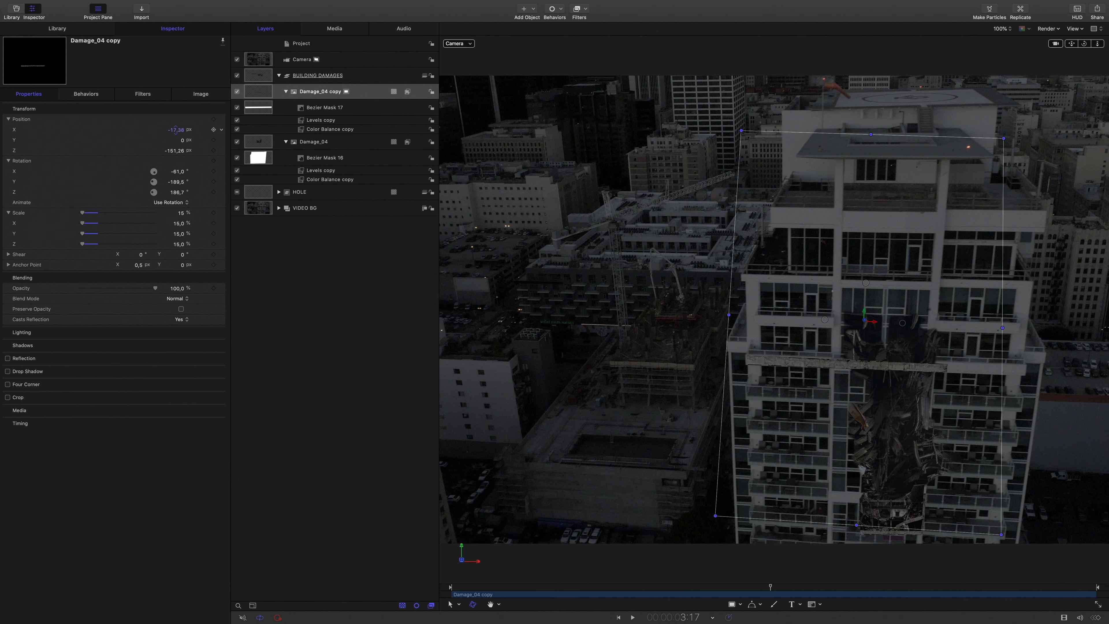
Shorten the ledge's Bezier mask on its right end and set its feather to -9 and falloff to 100.
left_click(266, 107)
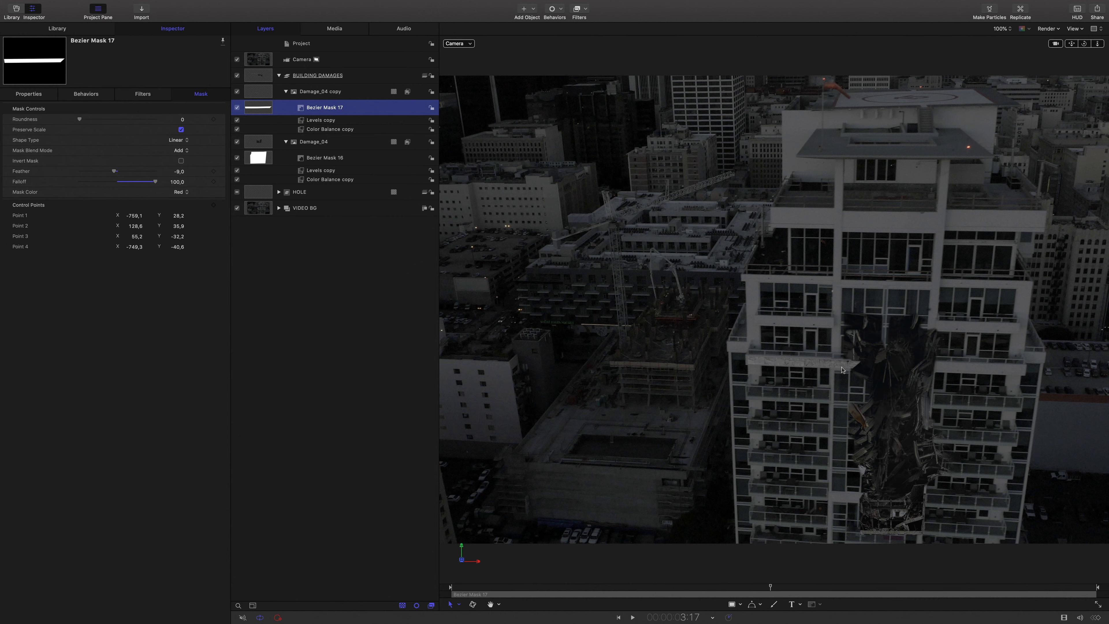
Darken the Damage_04 copy ledge by lowering the output white level of its Levels filter.
key("super+equal")
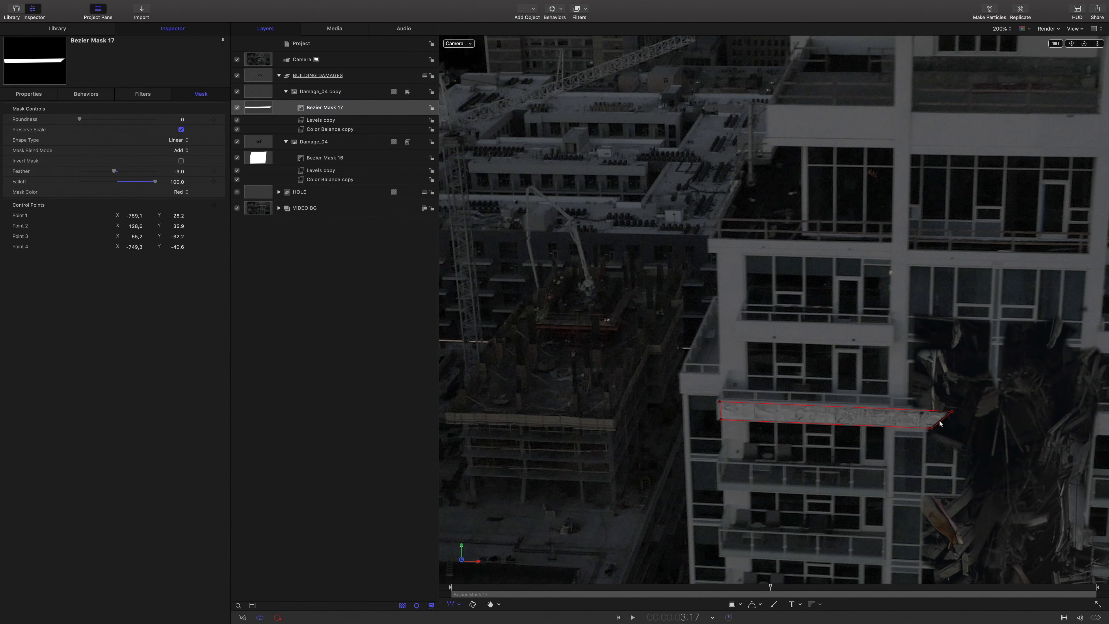
double_click(940, 422)
left_click(285, 122)
left_click_drag(145, 180, 141, 181)
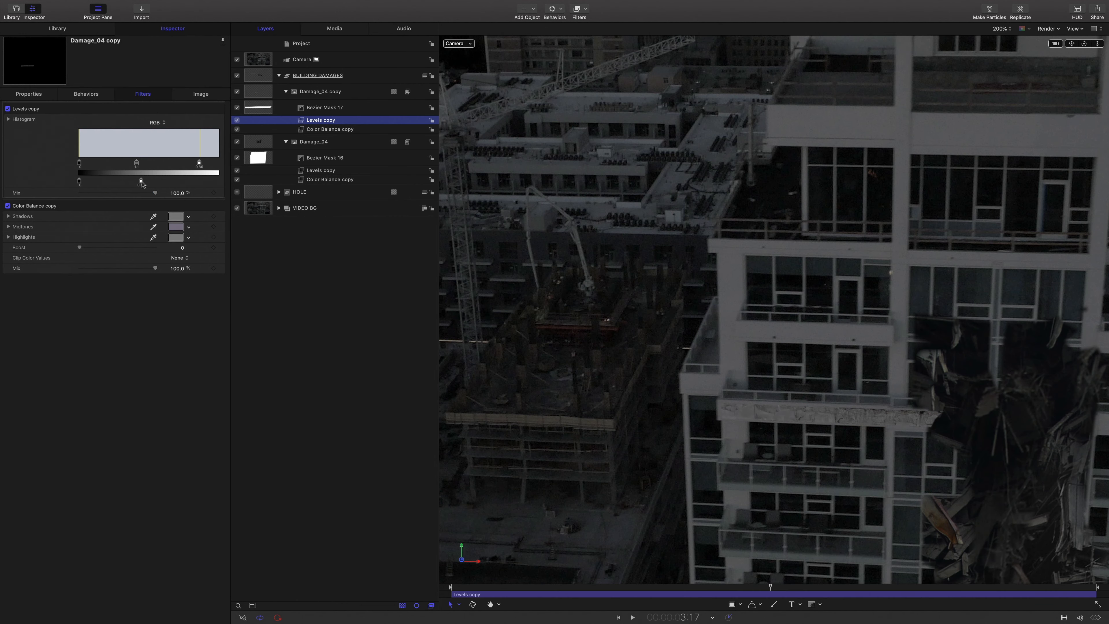
key("super+minus")
mouse_move(770, 587)
left_mouse_down()
mouse_move(917, 580)
mouse_move(752, 586)
left_mouse_up()
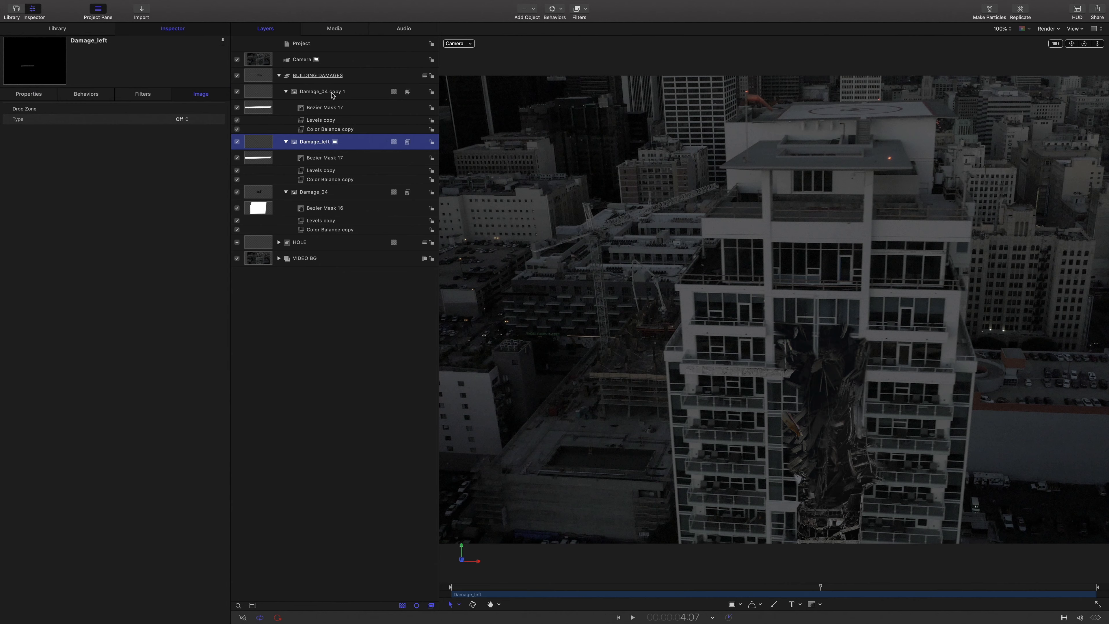
Rename the duplicated Damage_04 copy 1 layer as Damage_right and check both ledges against the tower through the clip.
left_click(333, 95)
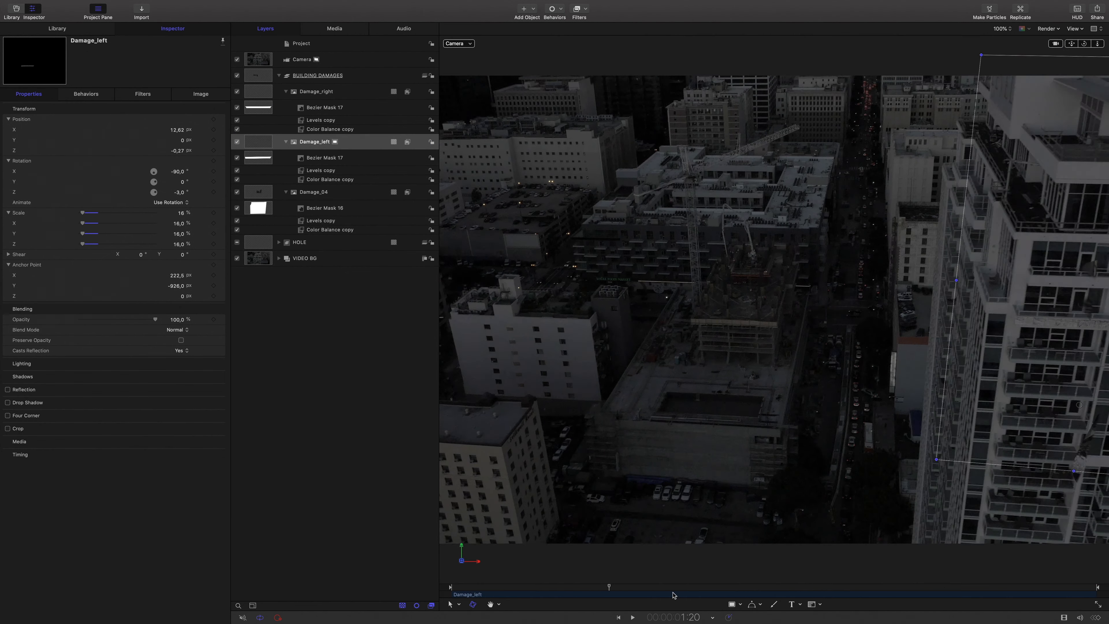
left_click_drag(672, 593, 777, 598)
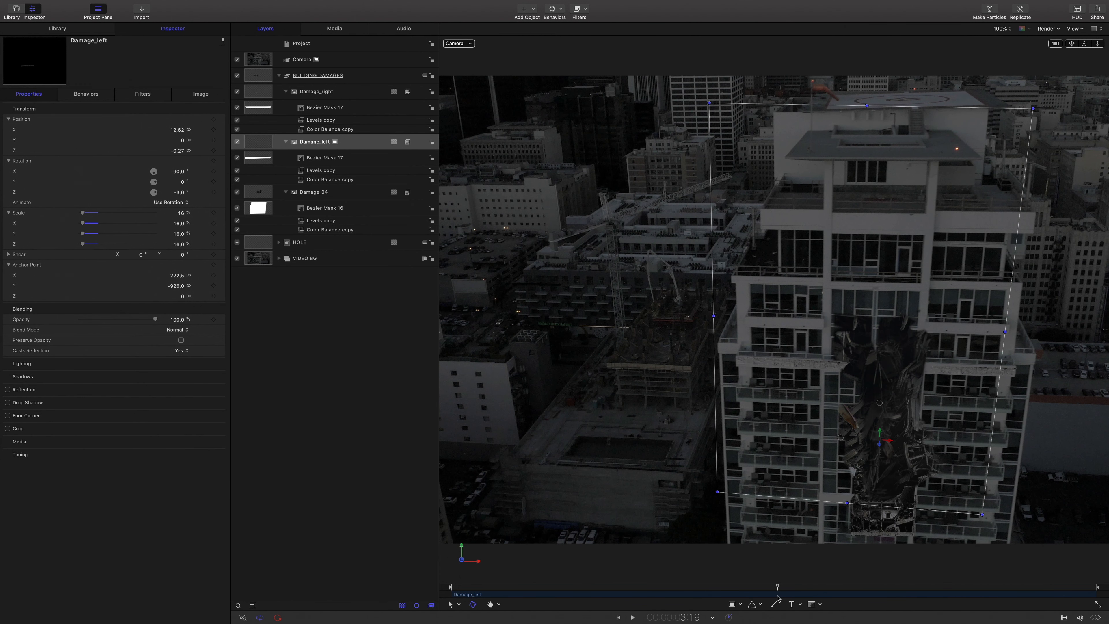
left_click_drag(803, 597, 774, 597)
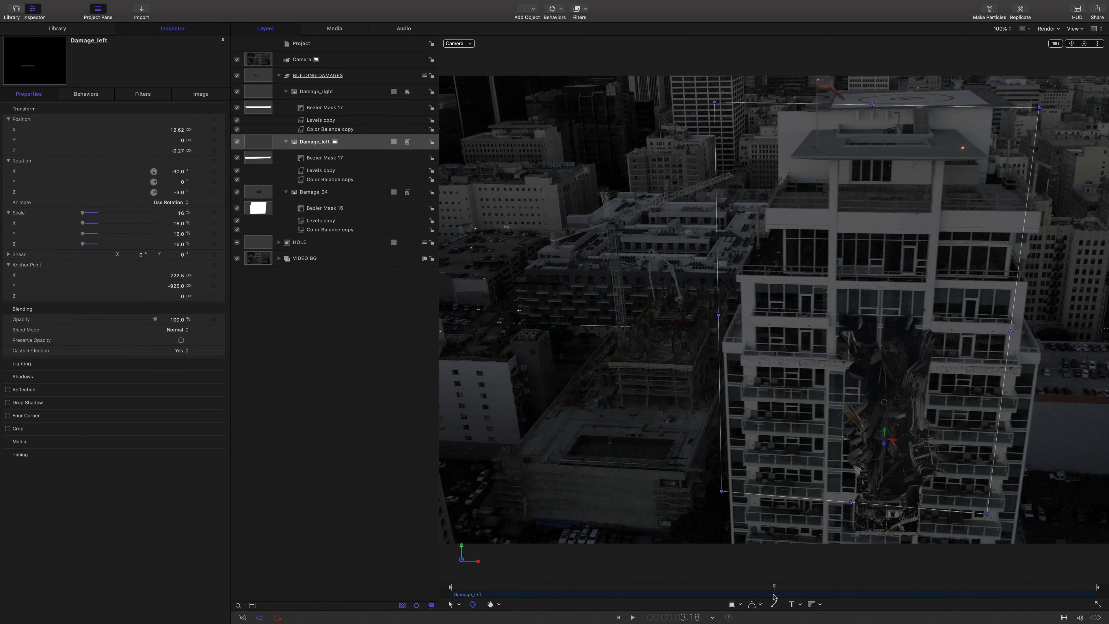
Collapse the three damage layers and rename Damage_04 as Damage_down.
left_click(286, 92)
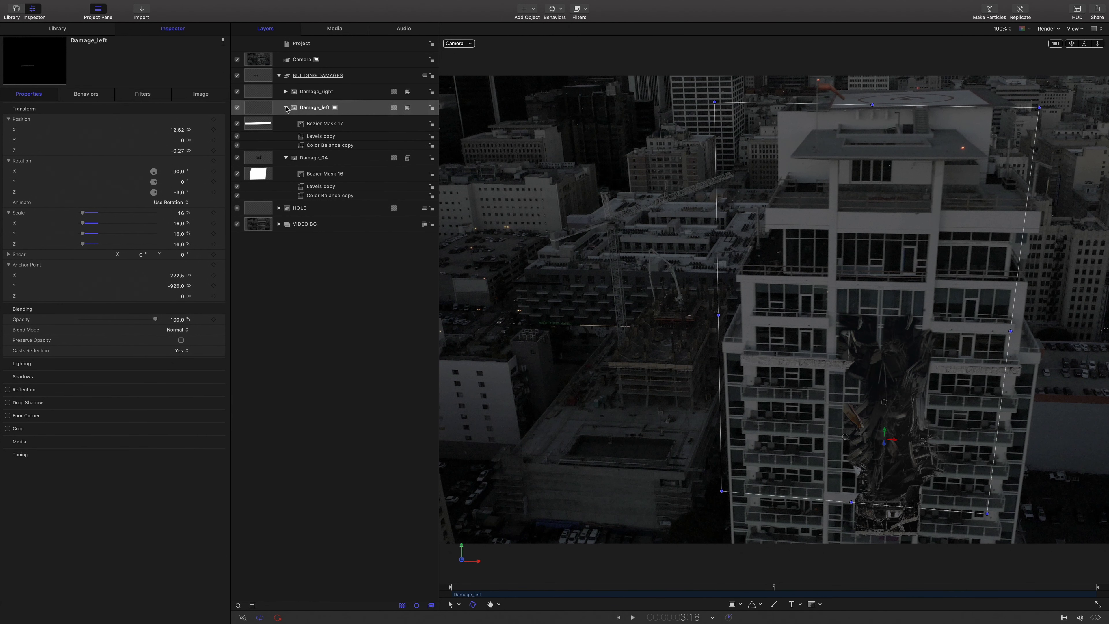
left_click(286, 108)
left_click(286, 124)
left_click(322, 125)
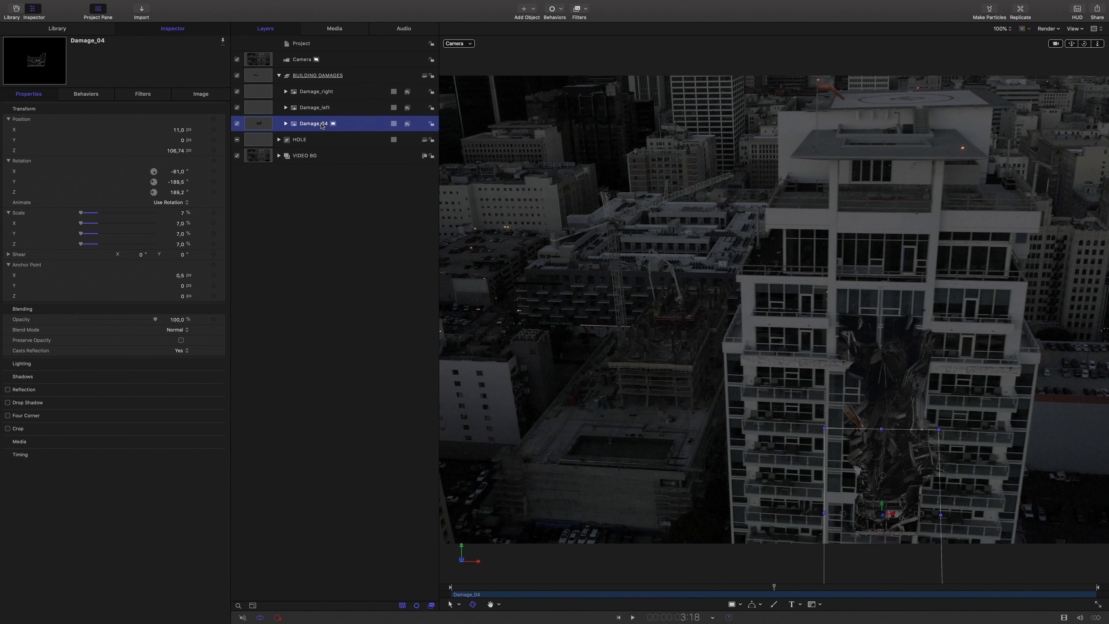
left_click(322, 124)
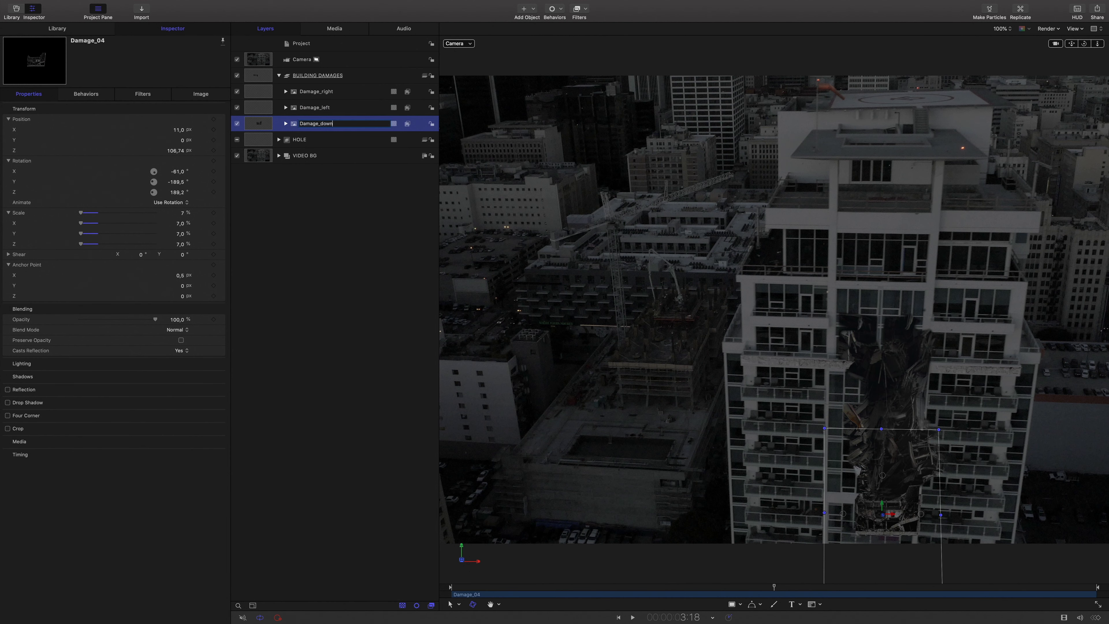
key("Return")
Import Damage_05.png from the IMAGES folder into the BUILDING DAMAGES group and rename its layer as Windows.
left_click(319, 76)
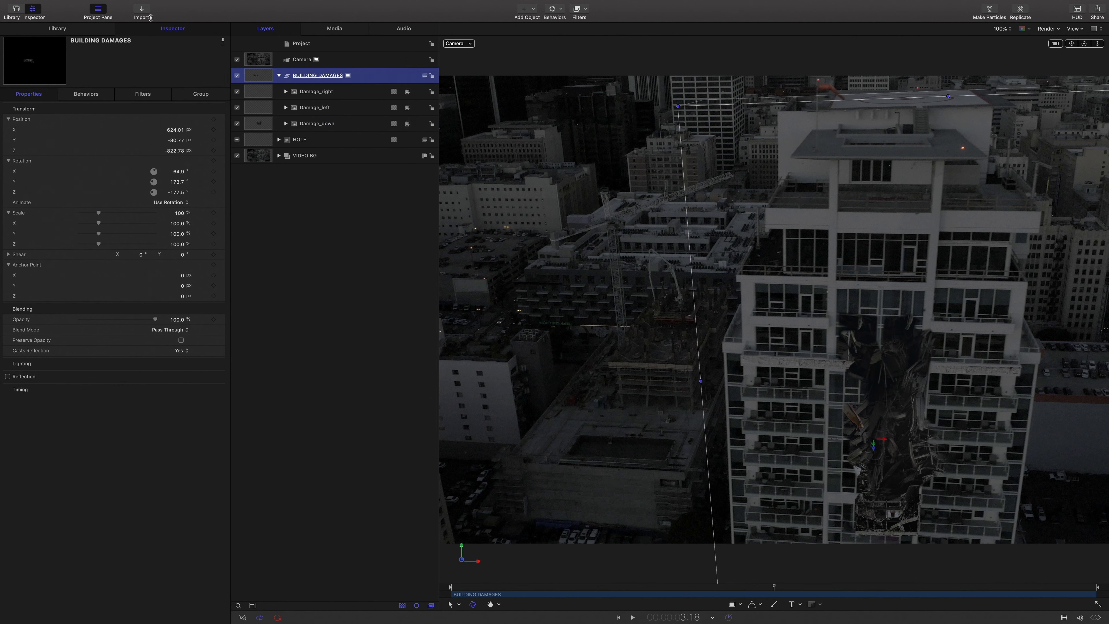
key("super+i")
left_click(545, 134)
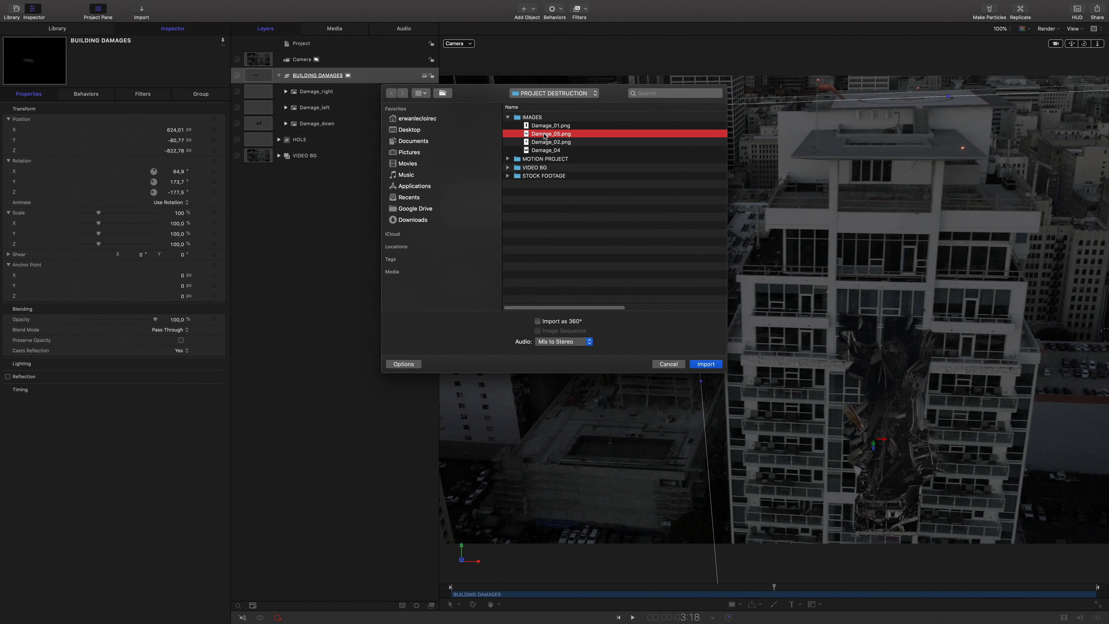
key("space")
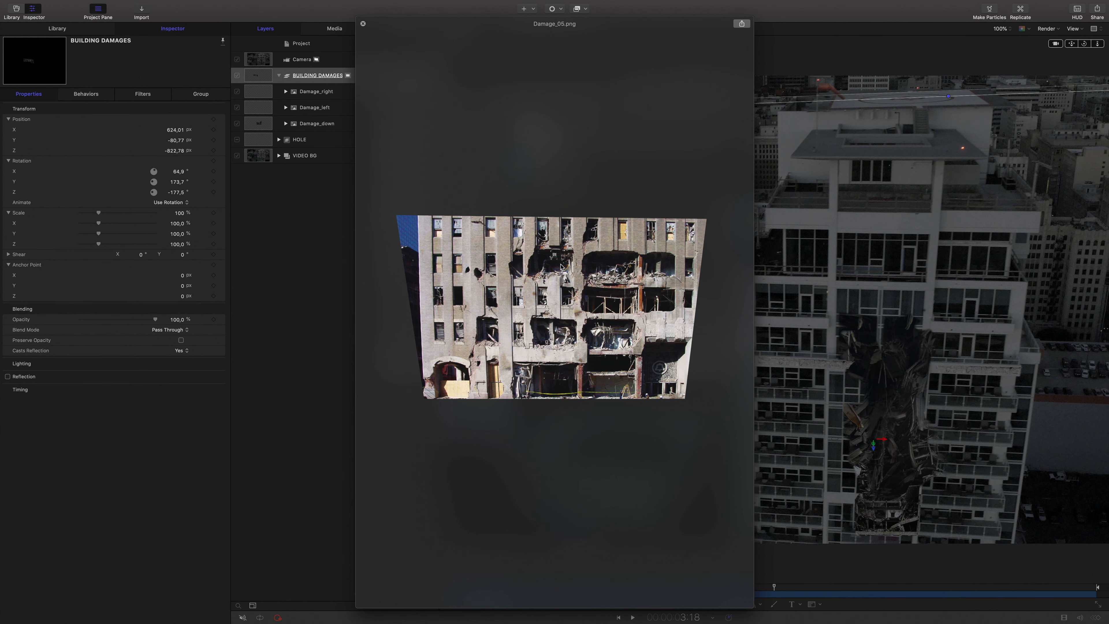
key("space")
left_click(706, 365)
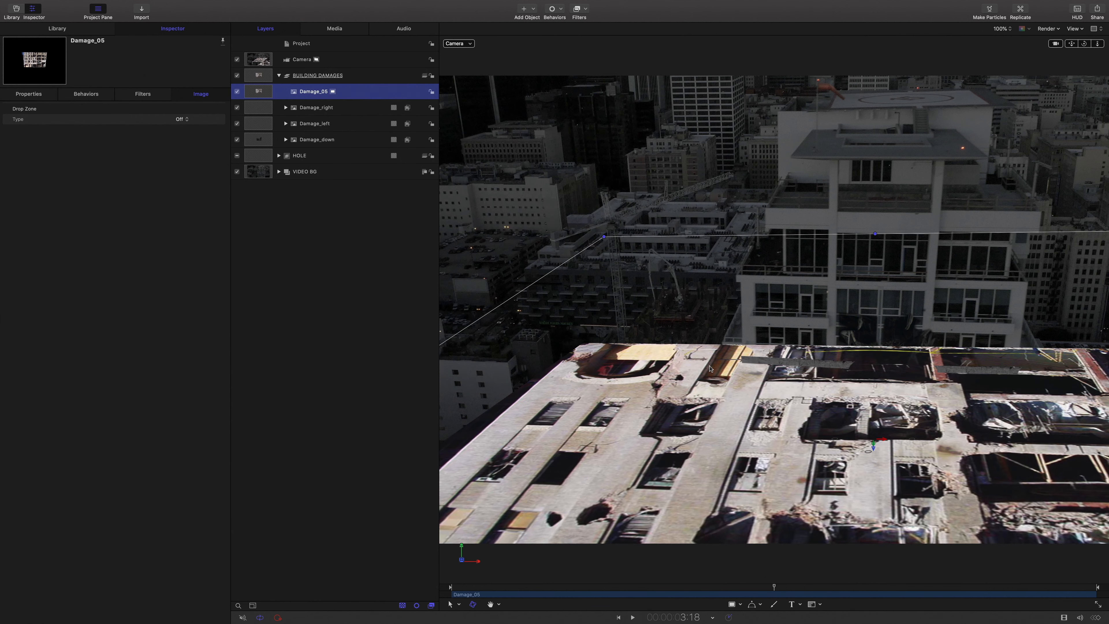
double_click(319, 94)
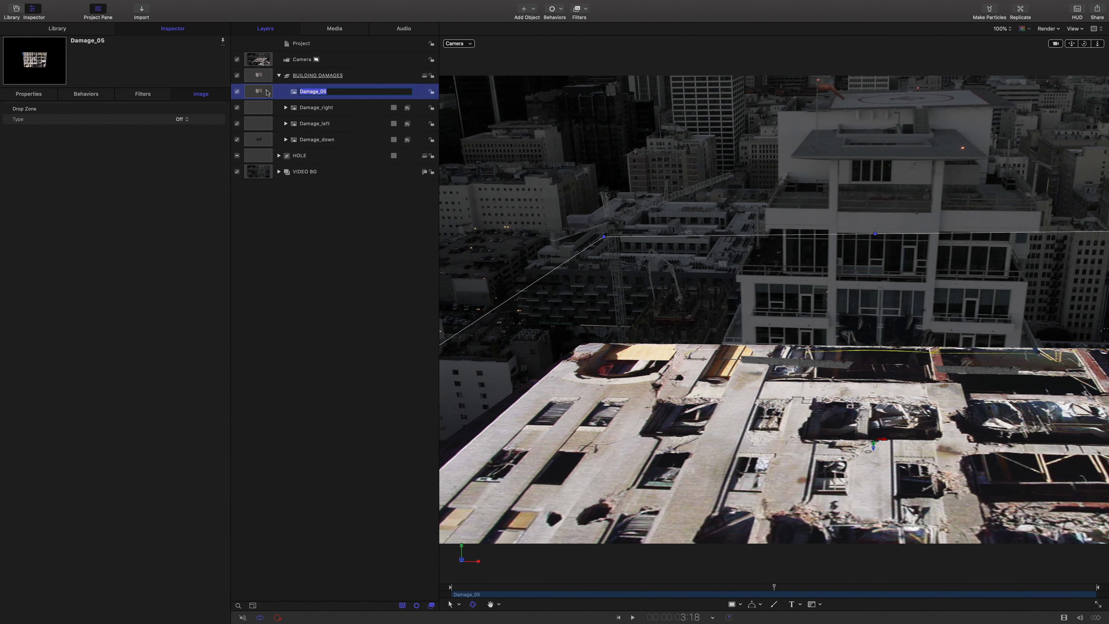
type("Windows")
key("Return")
Set the Windows layer's X rotation to -90° and its overall scale to 23%.
left_click(36, 95)
double_click(182, 171)
type("-90")
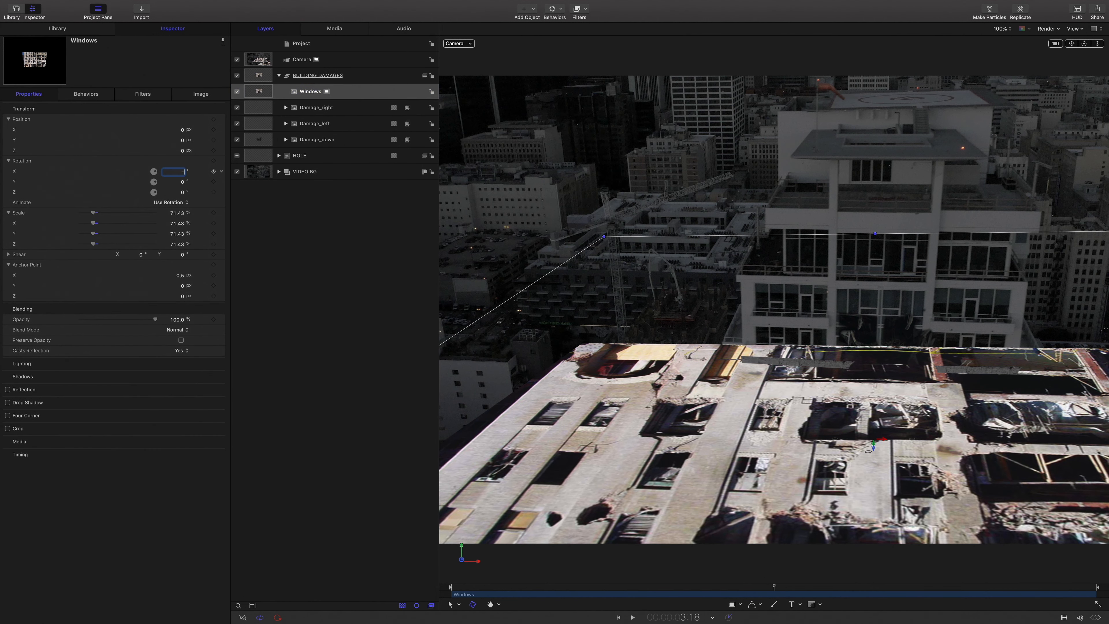
key("Return")
left_click_drag(93, 213, 84, 213)
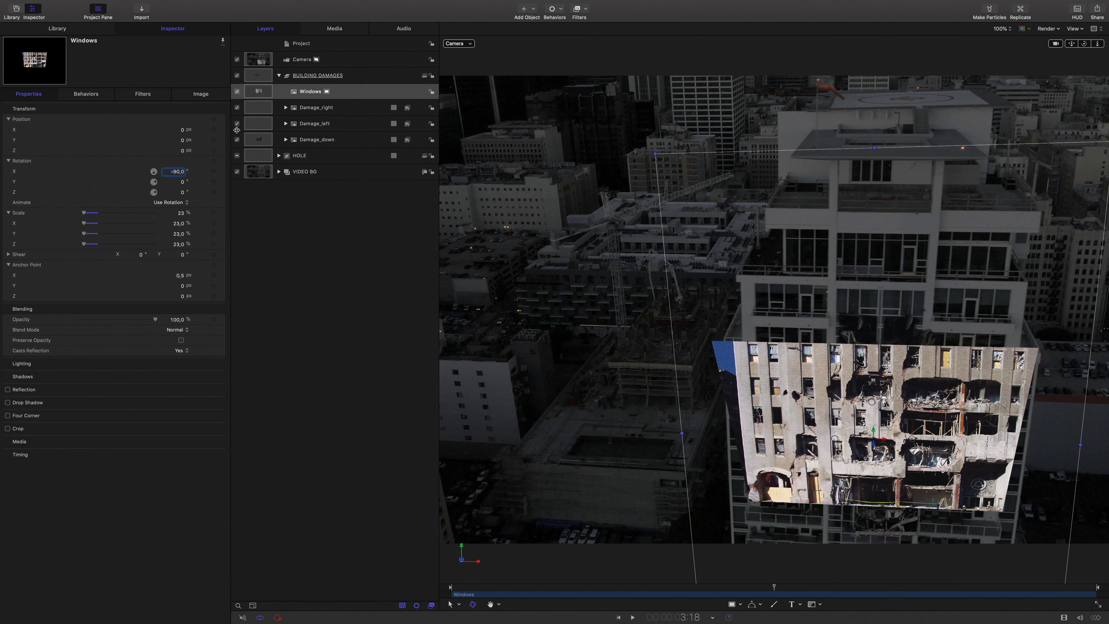
Isolate the Windows layer and draw a four-point Bezier mask around three stacked broken window openings, adjusting its edges outward.
left_click(325, 91)
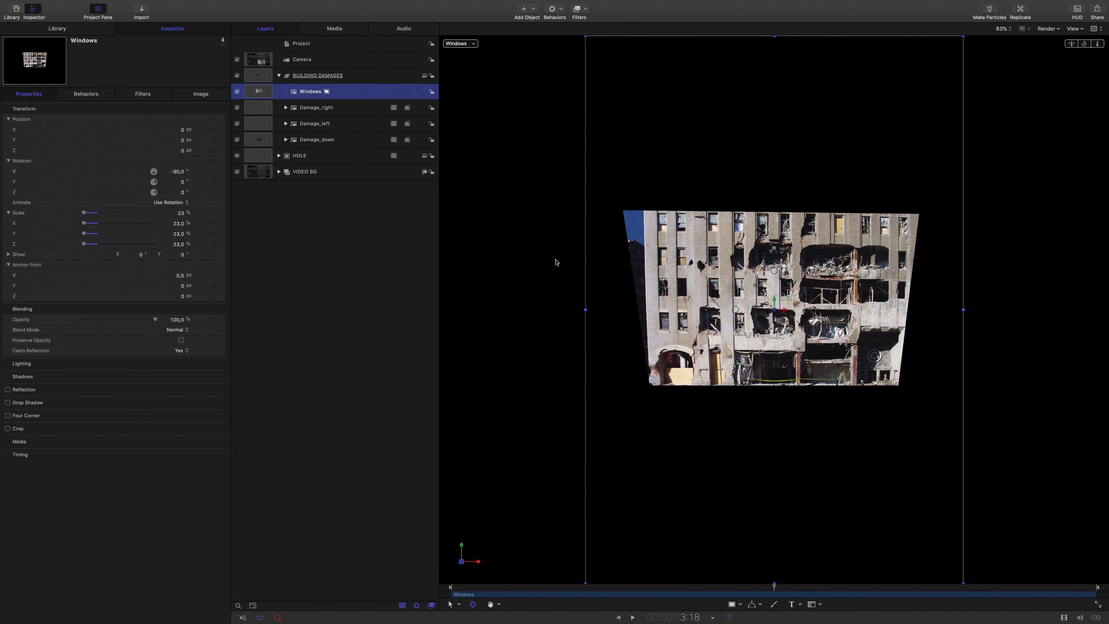
left_click(813, 605)
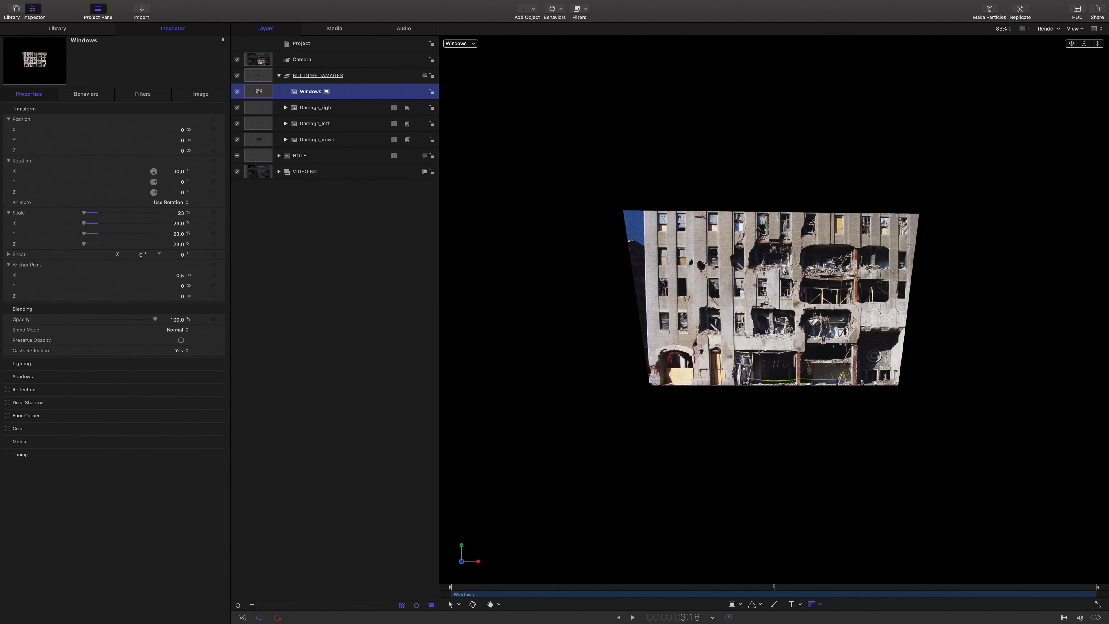
left_click(799, 243)
left_click(859, 243)
key("c")
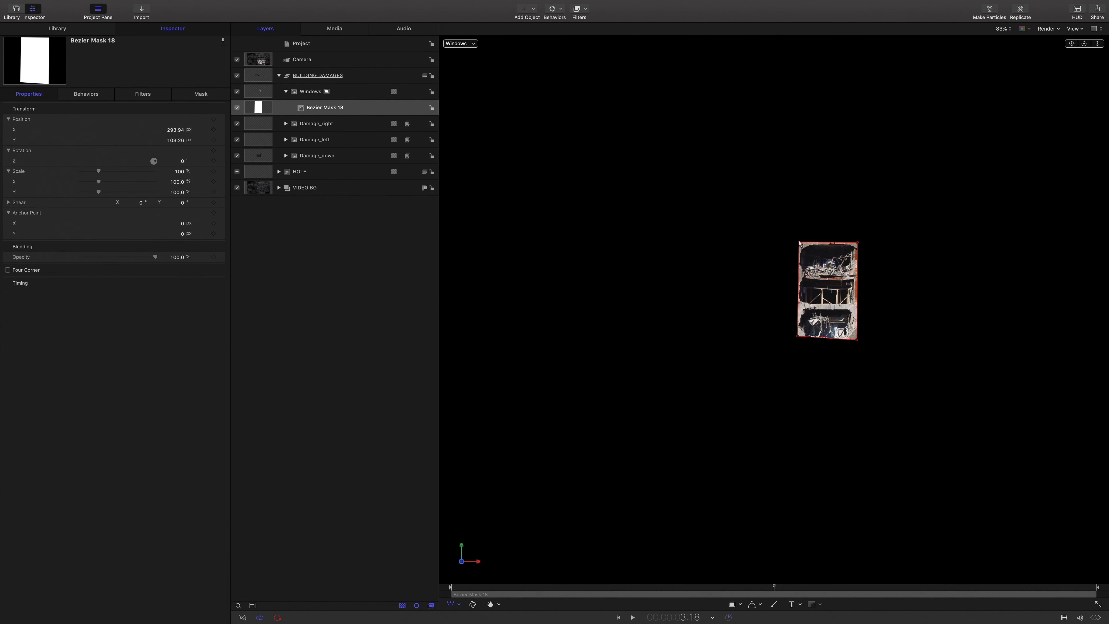
left_click_drag(858, 306, 858, 307)
left_click_drag(828, 243, 828, 242)
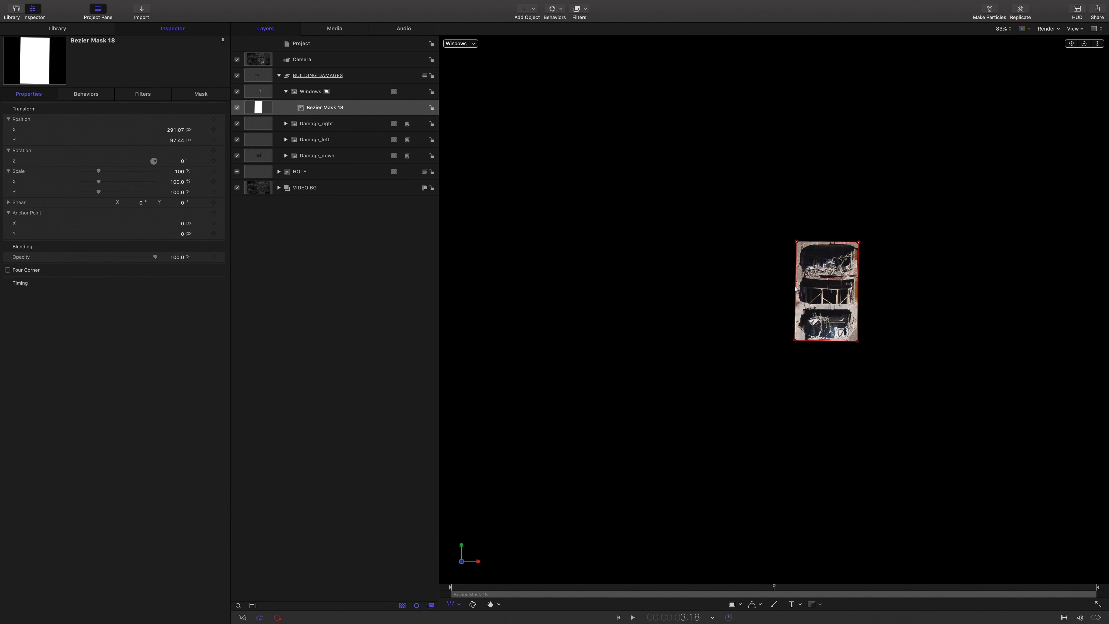
Return to the camera view, offset the Windows anchor point to Y 402 px over the tower's lower-right windows, and set X scale to 28%.
left_click(327, 92)
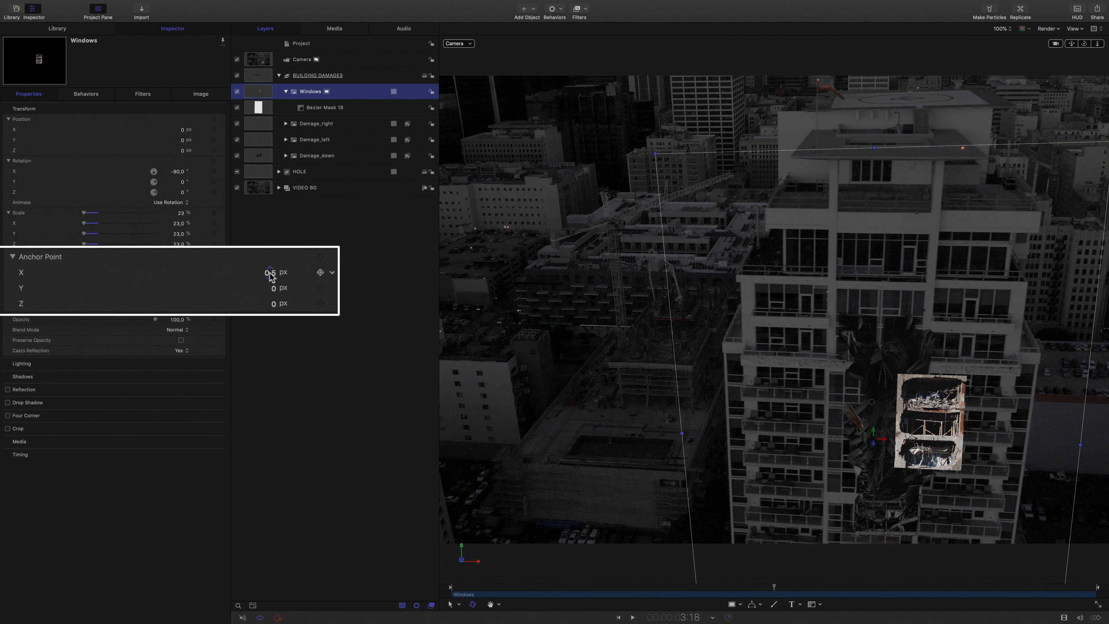
mouse_move(270, 276)
left_mouse_down()
mouse_move(244, 276)
mouse_move(305, 288)
mouse_move(266, 288)
left_mouse_up()
left_click_drag(84, 224, 86, 224)
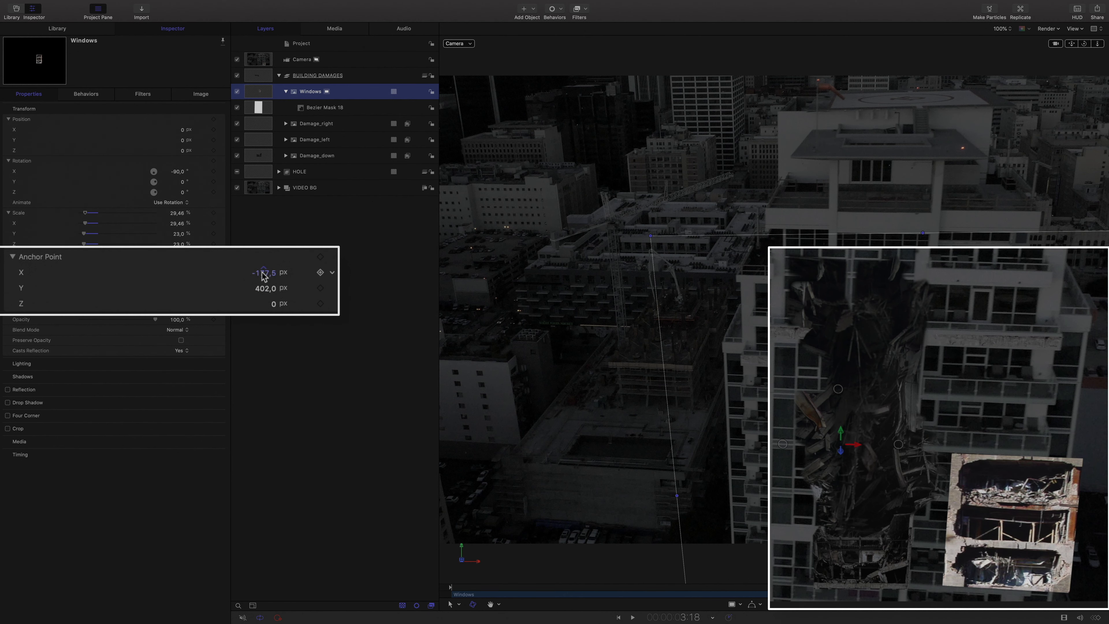
mouse_move(264, 277)
left_mouse_down()
mouse_move(279, 276)
mouse_move(263, 273)
left_mouse_up()
left_click(179, 213)
type("28")
key("Tab")
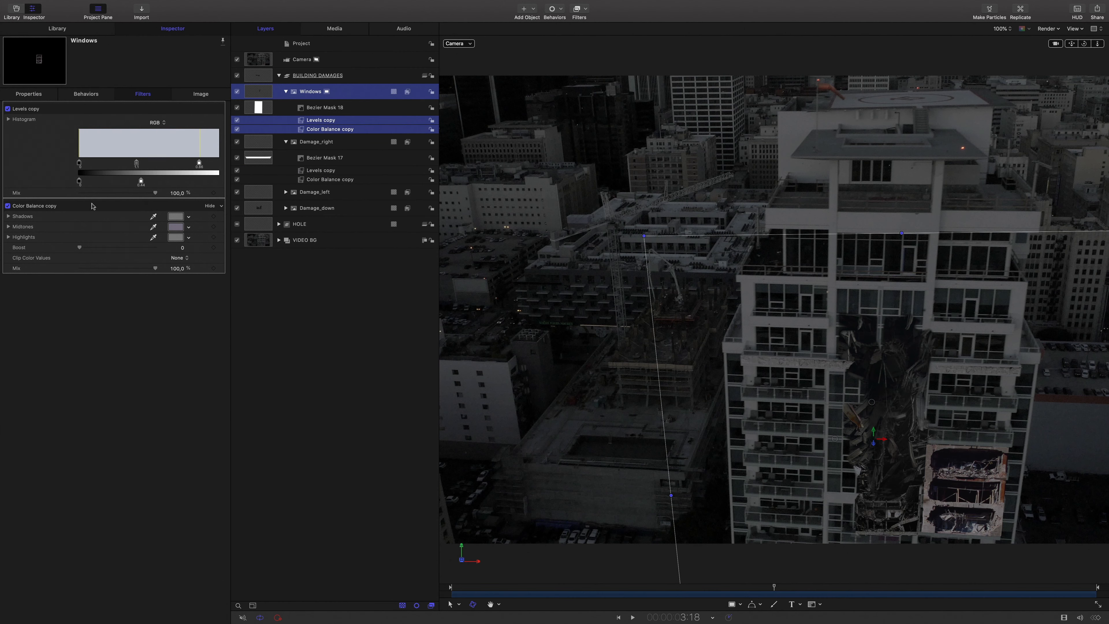
Lower the Windows layer's saturation to -0.68 with Hue/Saturation and set its Bezier mask's feather to 12.
left_click(175, 231)
left_click_drag(117, 130, 87, 130)
left_click_drag(88, 131, 83, 131)
left_click(325, 107)
left_click_drag(117, 171, 122, 171)
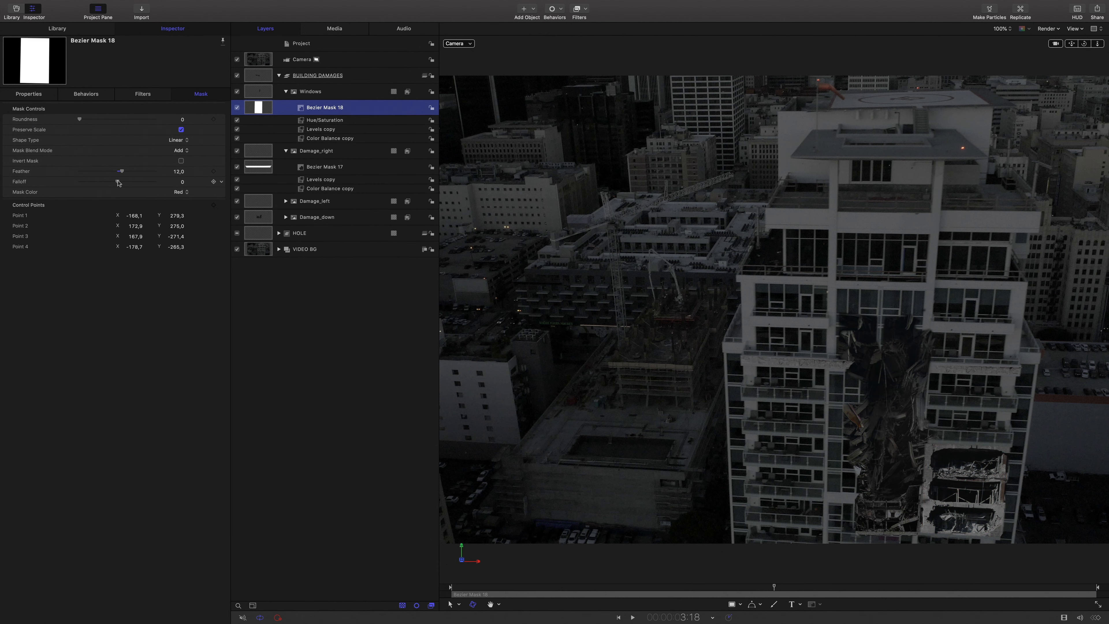
Fine-tune the Windows layer's horizontal anchor point and scale over the tower's lower-right windows, and reshape its mask's lower-left corner.
left_click(29, 93)
left_click(310, 92)
left_click_drag(176, 275, 180, 274)
left_click_drag(181, 213, 179, 213)
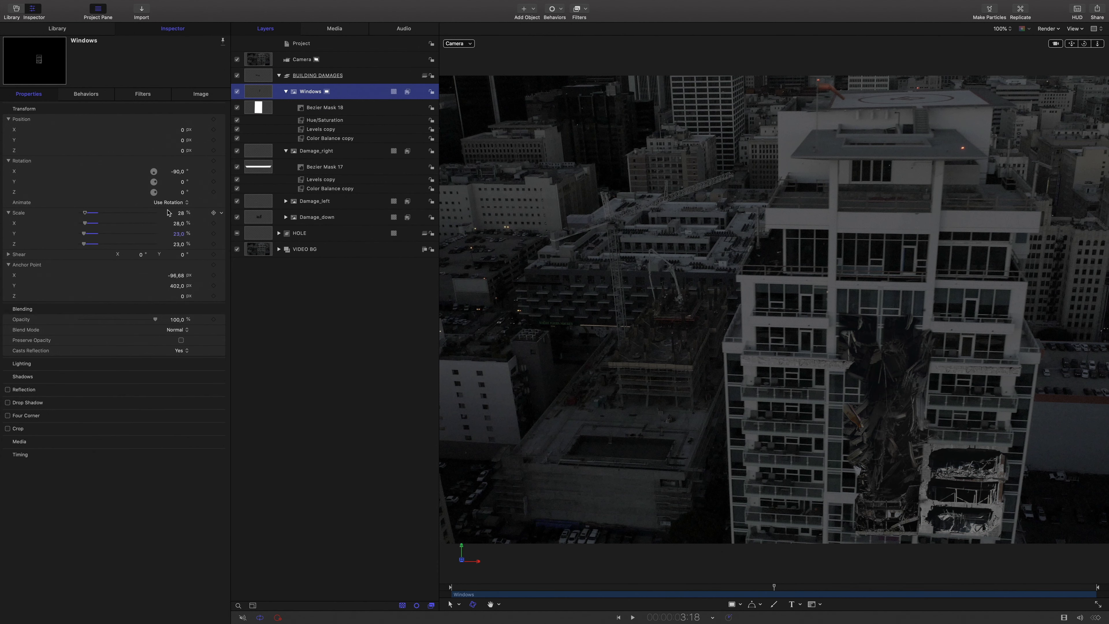
left_click_drag(176, 275, 173, 276)
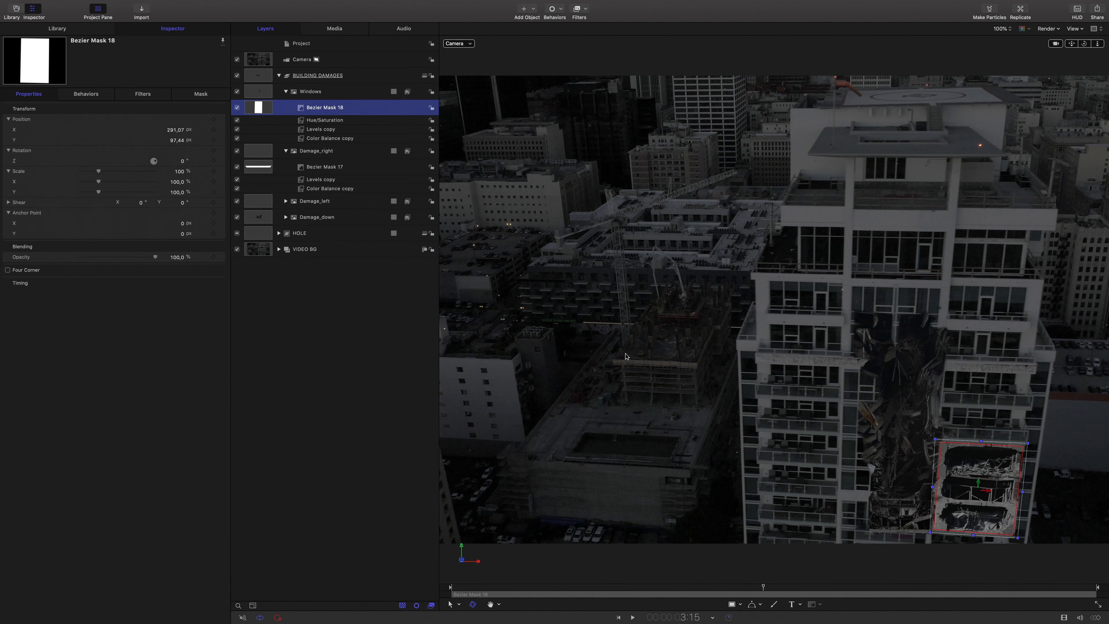
left_click_drag(934, 534, 941, 523)
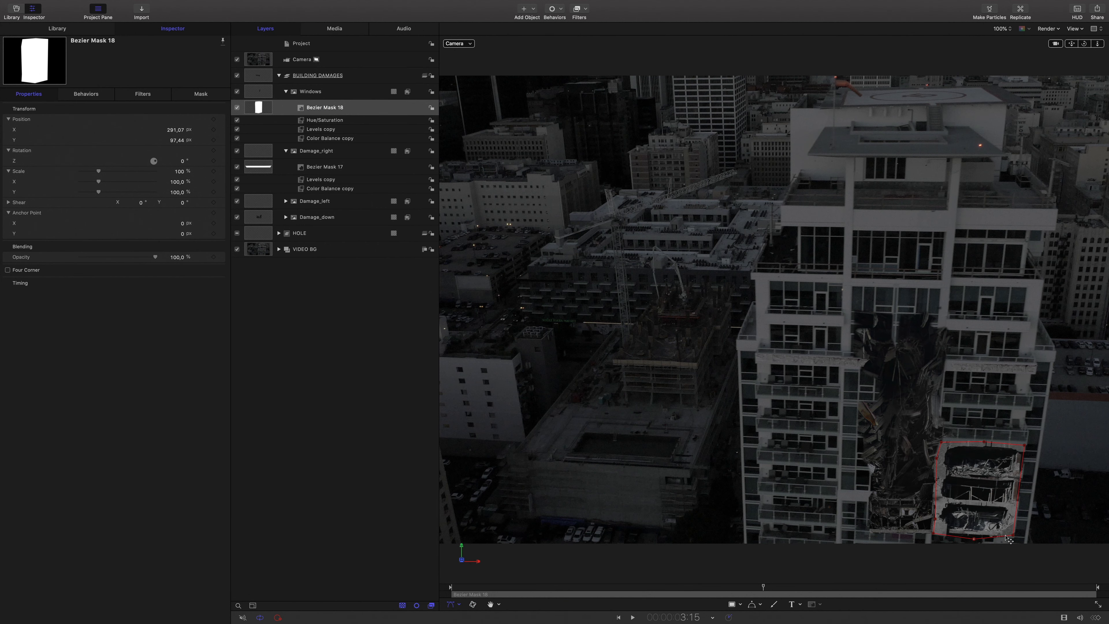
Grade the Windows layer by tinting the Color Balance midtones teal, adjusting its highlights, and shifting the Levels white point.
left_click(321, 128)
left_click(176, 291)
left_click_drag(475, 325, 485, 325)
left_click_drag(471, 260, 450, 263)
left_click(176, 281)
left_click(424, 184)
left_click_drag(199, 217, 203, 219)
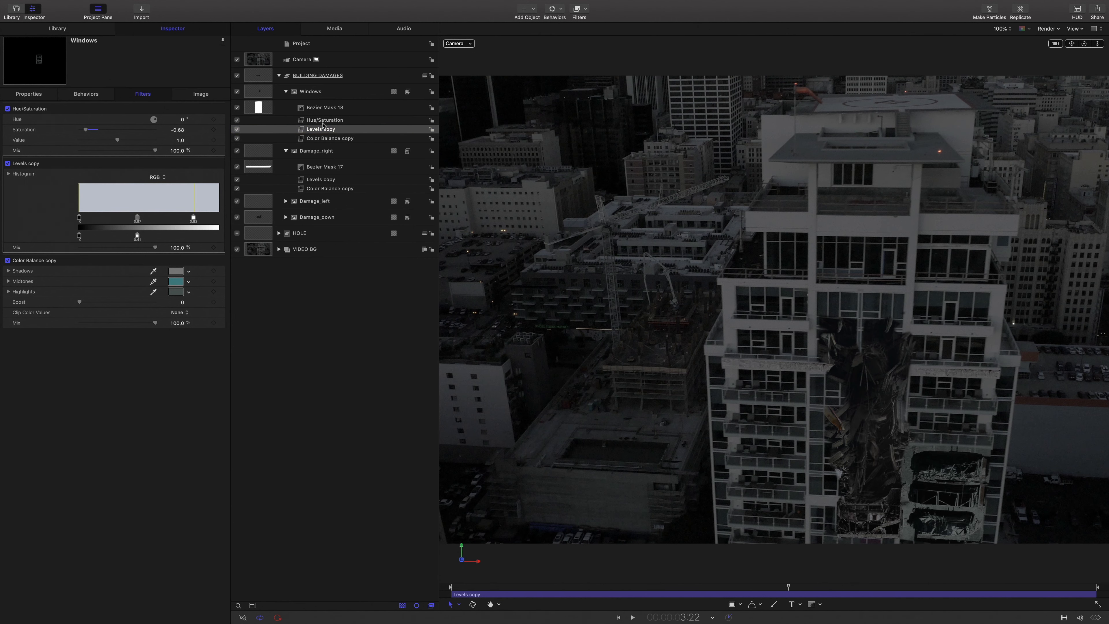
Collapse the Windows and Damage_right layers and the BUILDING DAMAGES group, and expand the HOLE group.
left_click(286, 92)
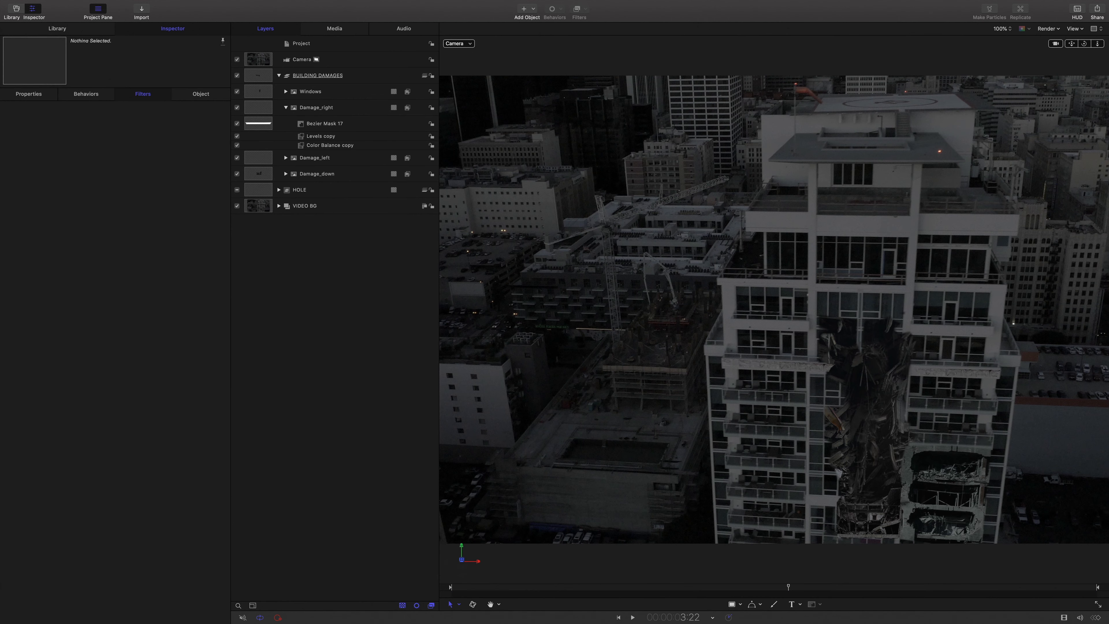
left_click(286, 107)
left_click(279, 75)
left_click(279, 92)
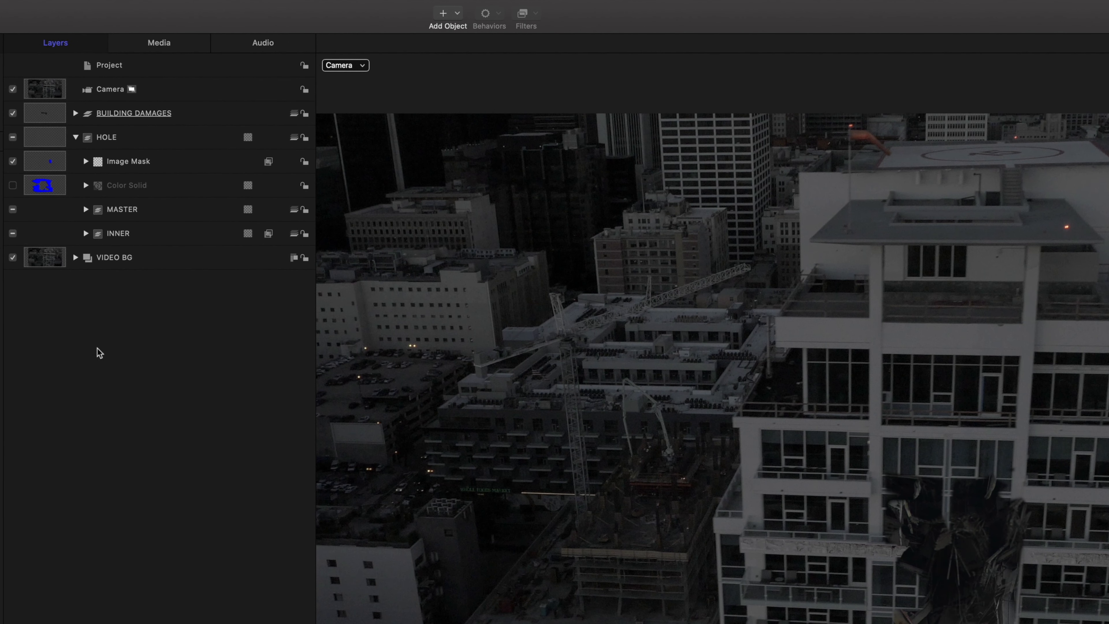
Create a new group named FIRE and move it into the HOLE group directly below the Image Mask.
right_click(180, 298)
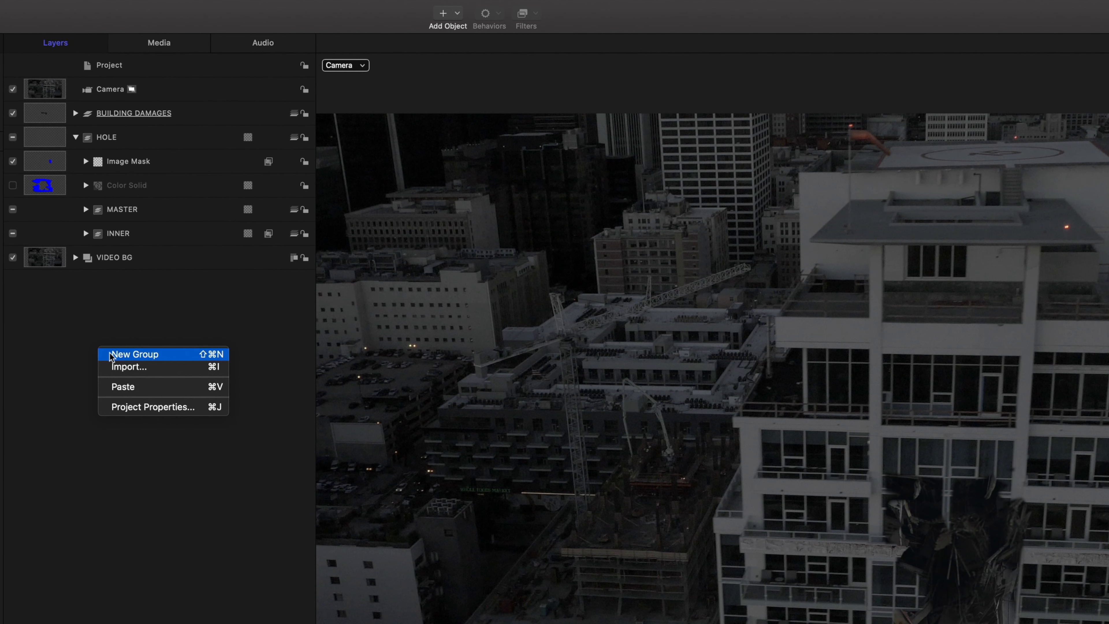
left_click(113, 354)
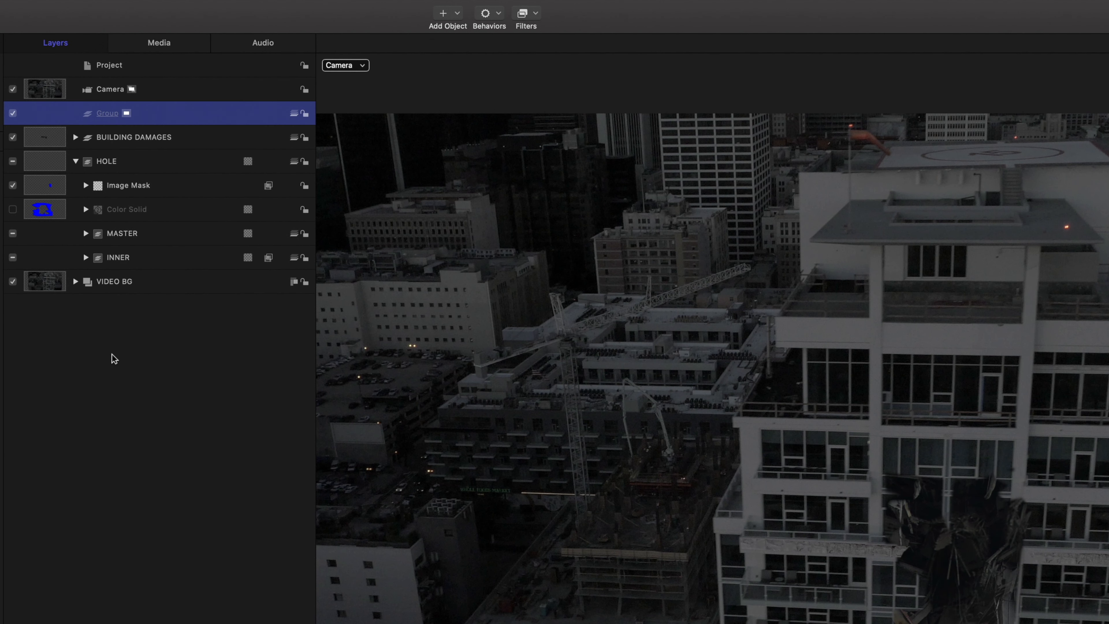
double_click(119, 114)
type("FIRE")
key("Return")
left_click_drag(107, 114, 103, 162)
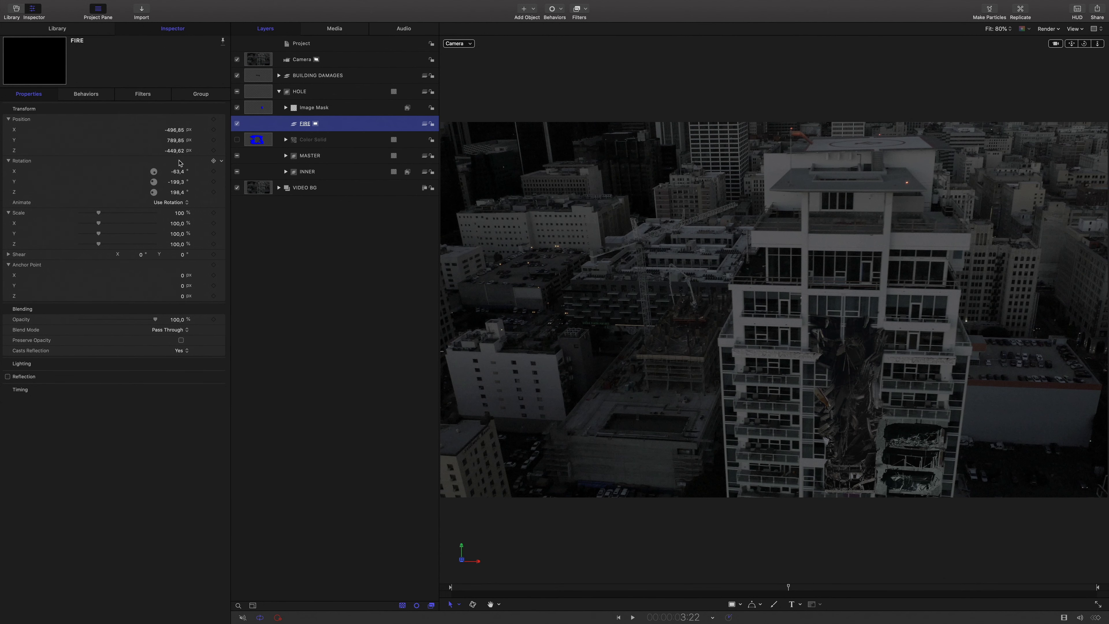
Reset the FIRE group's position and rotation to 0 on the X, Y and Z axes.
left_click(175, 131)
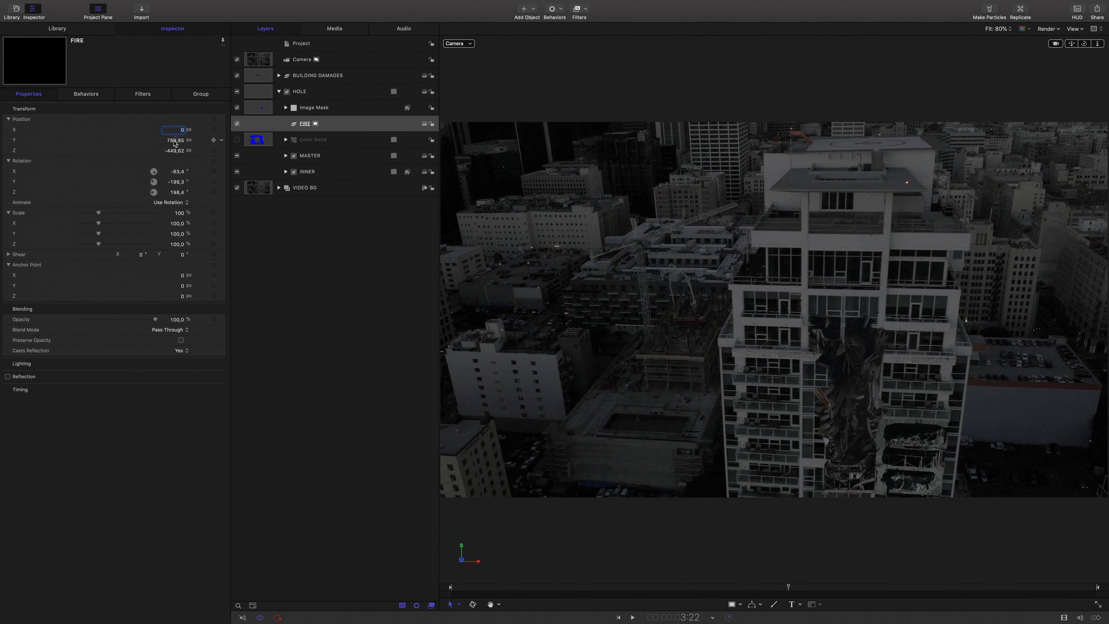
left_click(179, 173)
type("0")
key("Tab")
type("0")
key("Tab")
type("0")
Preview the clips in the STOCK FOOTAGE folder and import mFire_4K_Blaze_02.mp4 into the FIRE group.
key("super+i")
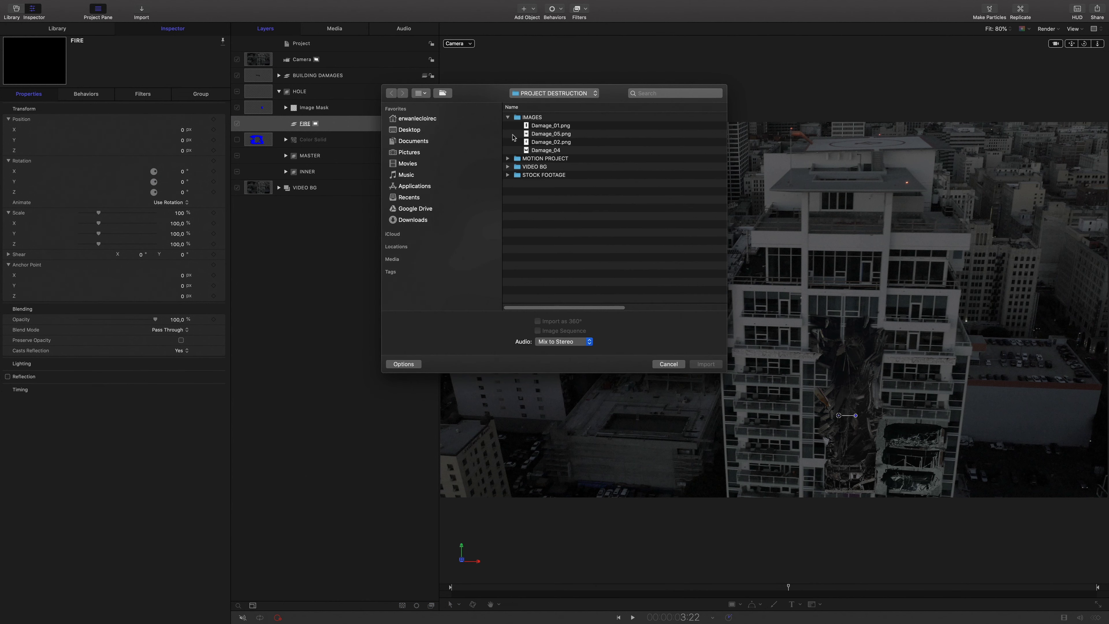
left_click(508, 175)
left_click(509, 118)
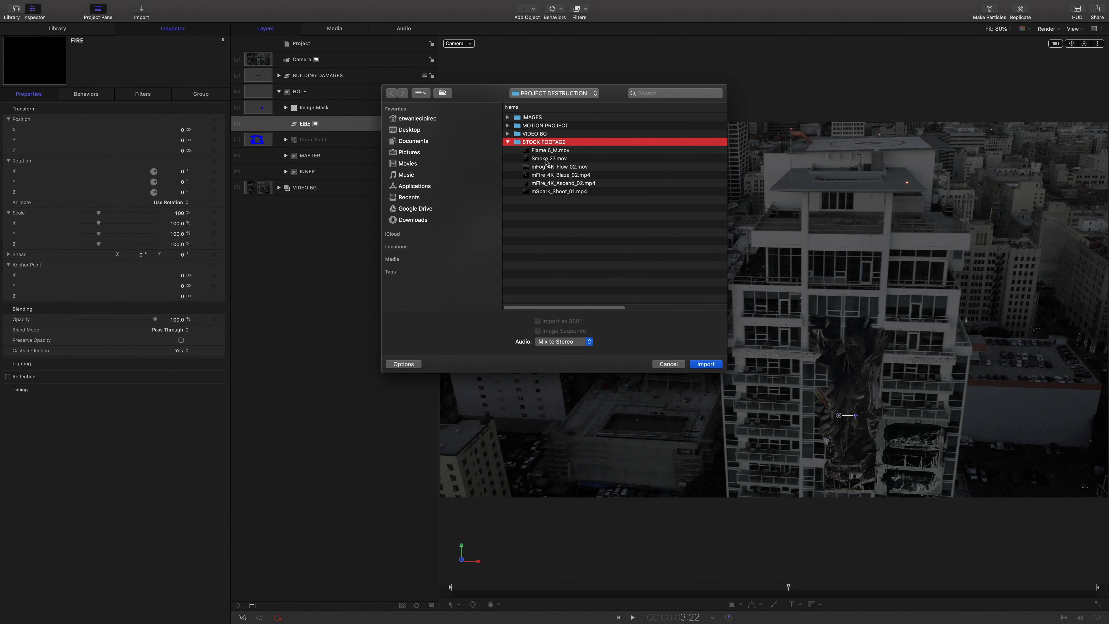
left_click(550, 151)
key("space")
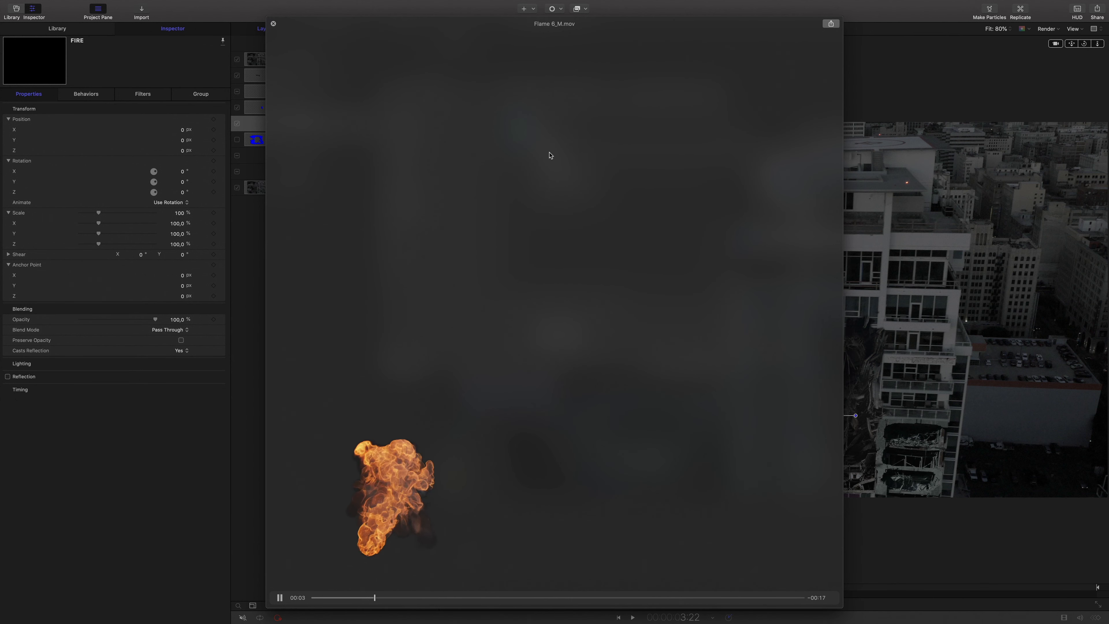
key("Down")
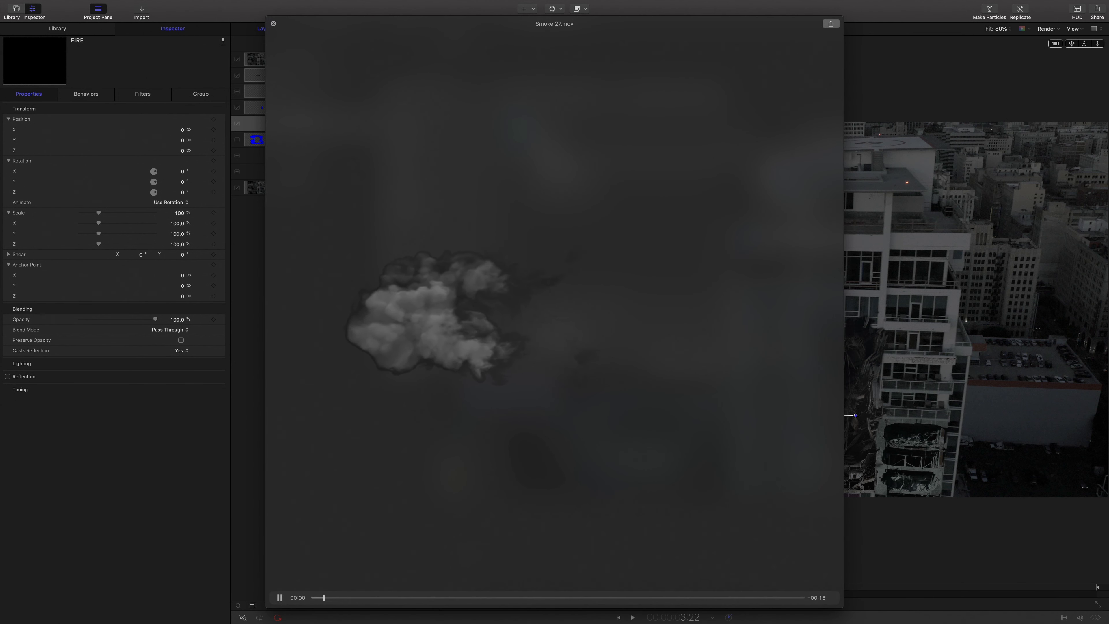
key("Down")
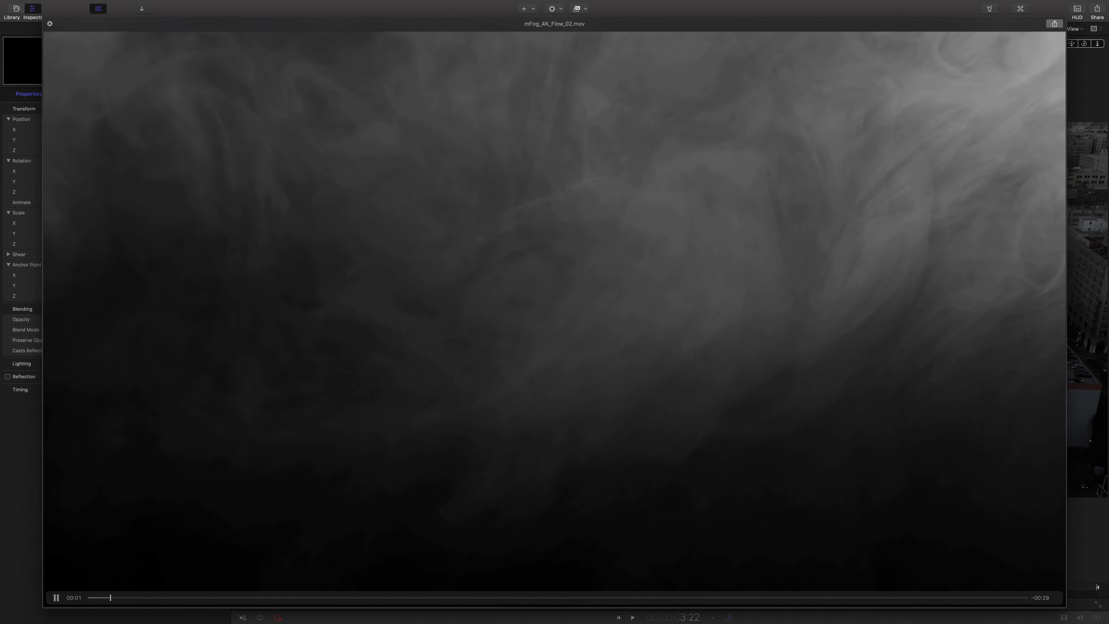
key("Down")
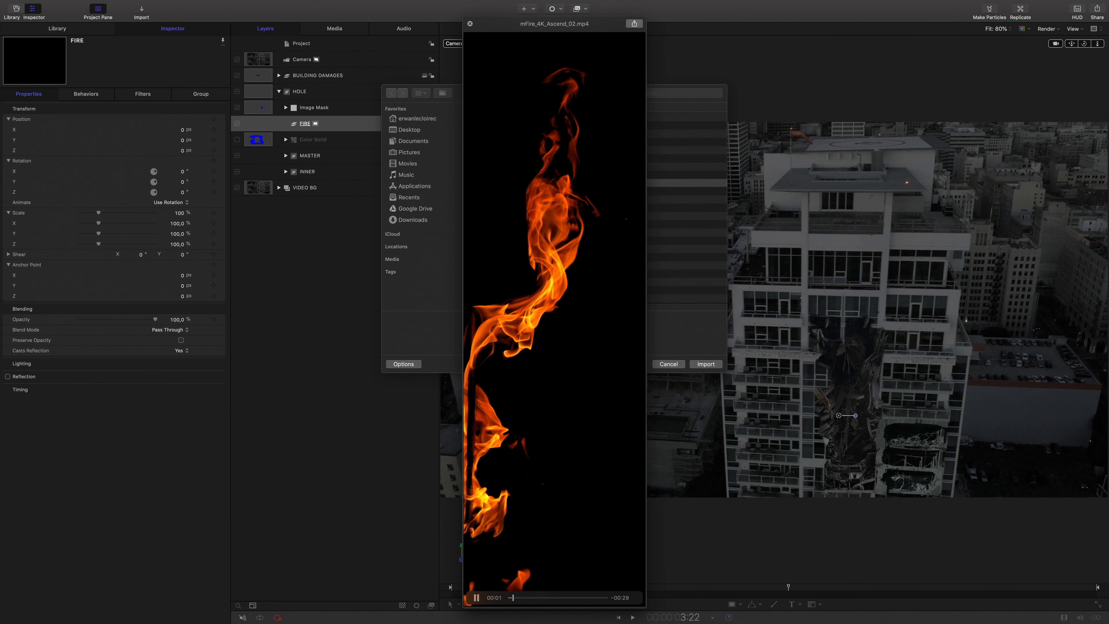
key("Down")
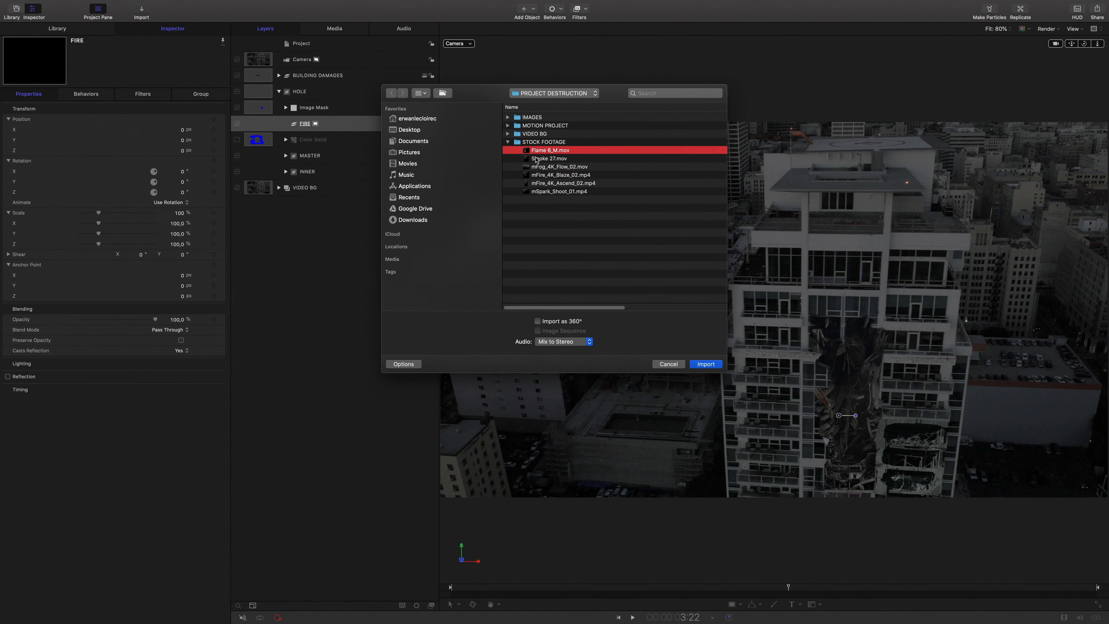
left_click(552, 176)
left_click(705, 364)
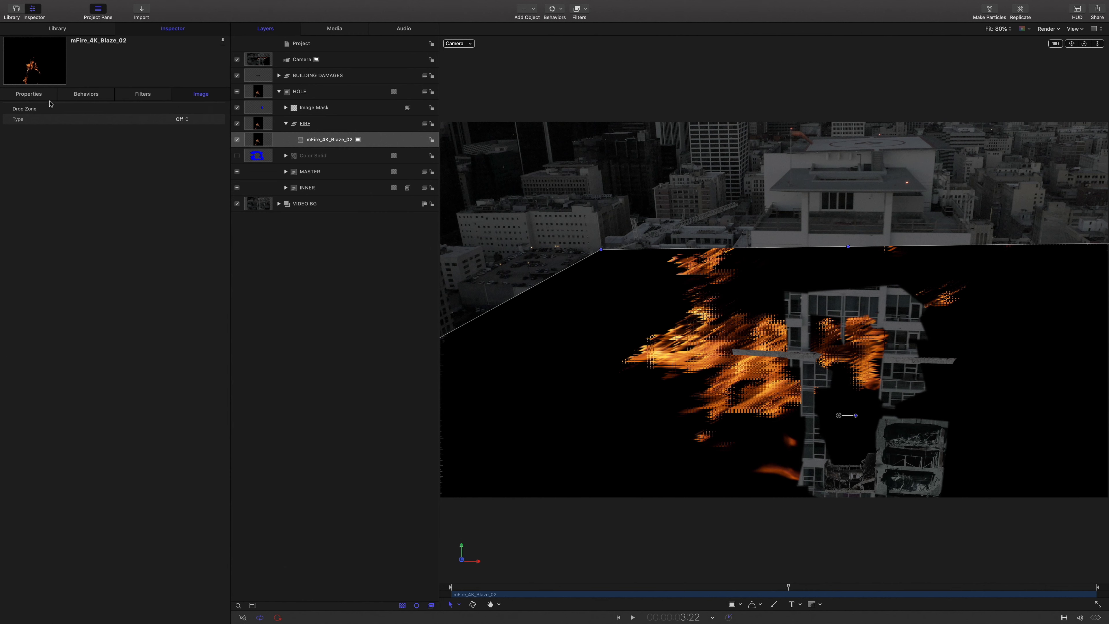
Set the FIRE group's X rotation to -90° so the fire footage stands upright.
left_click(38, 95)
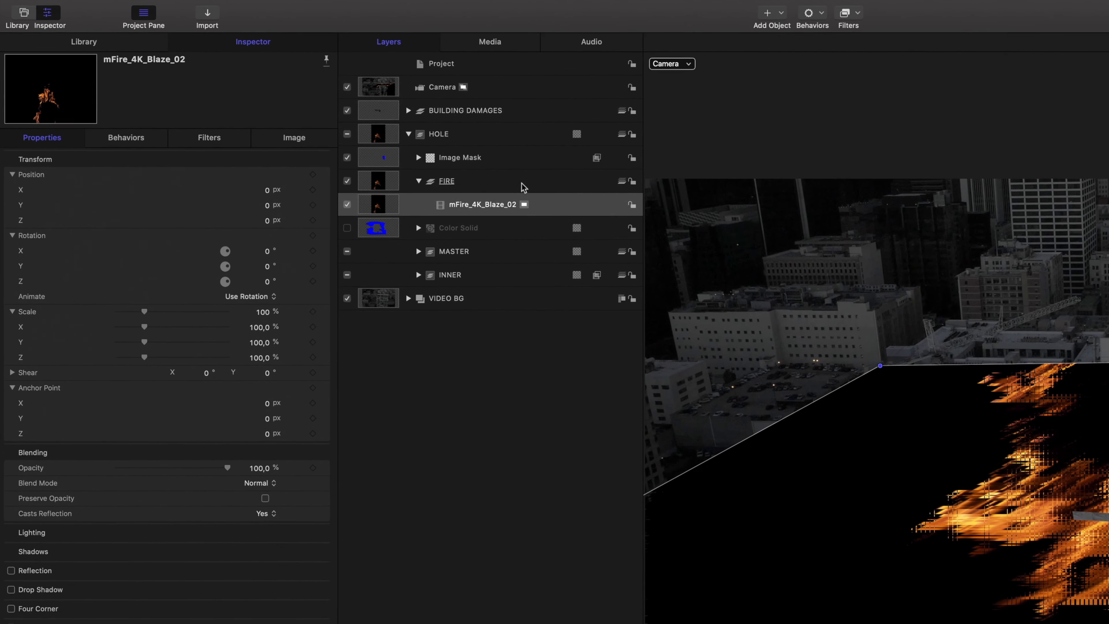
left_click(305, 124)
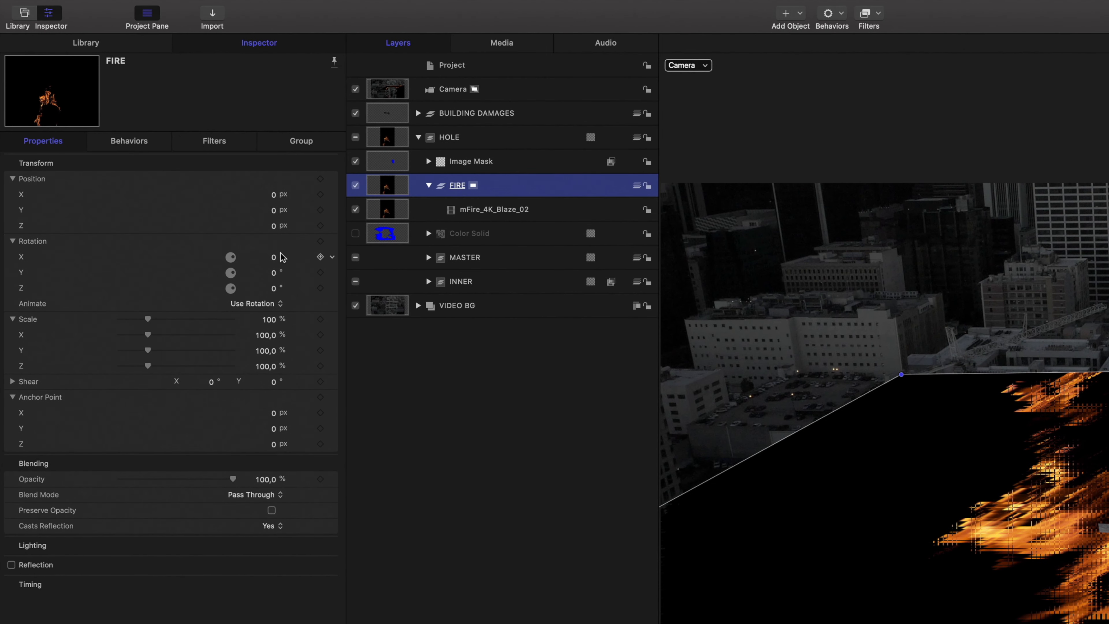
left_click(275, 259)
type("-90")
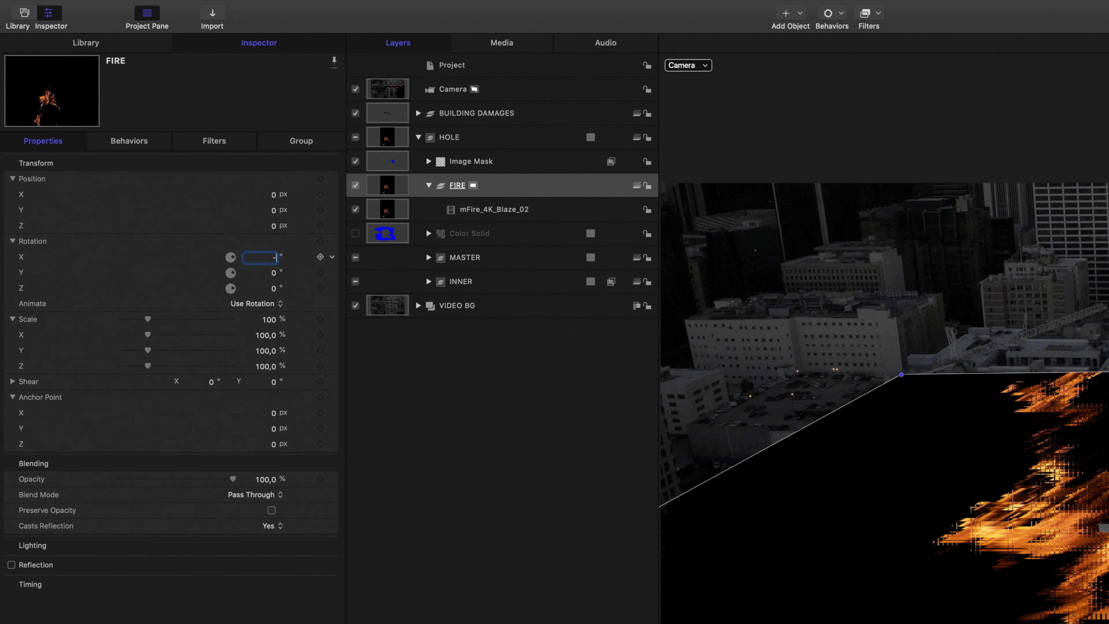
key("Return")
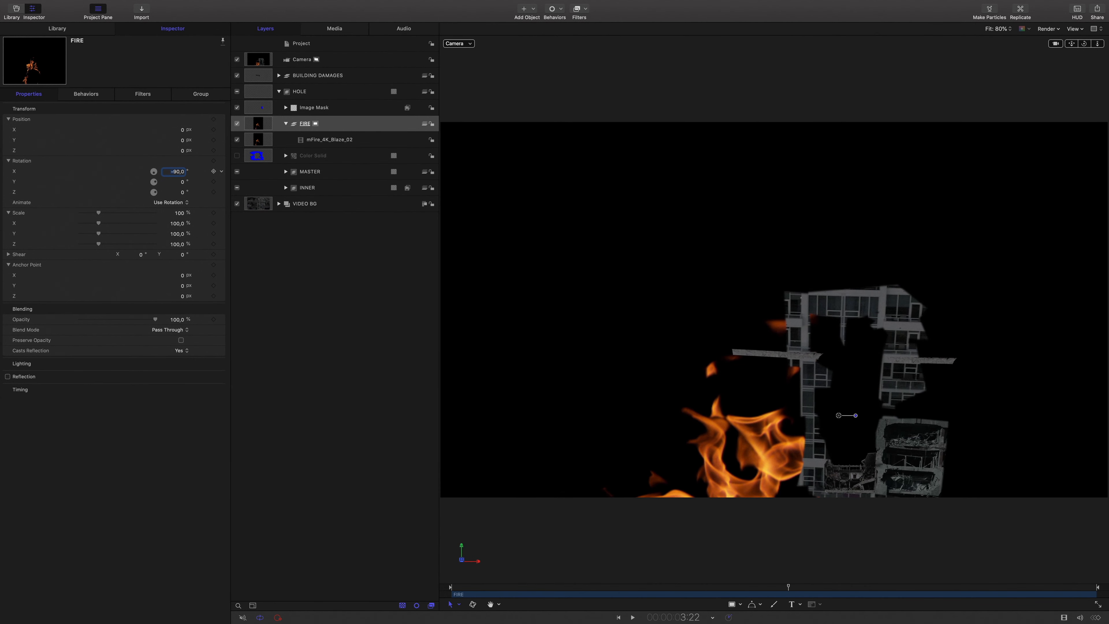
Scale the mFire_4K_Blaze_02 clip to 6 % and set its blend mode to Add.
left_click(313, 139)
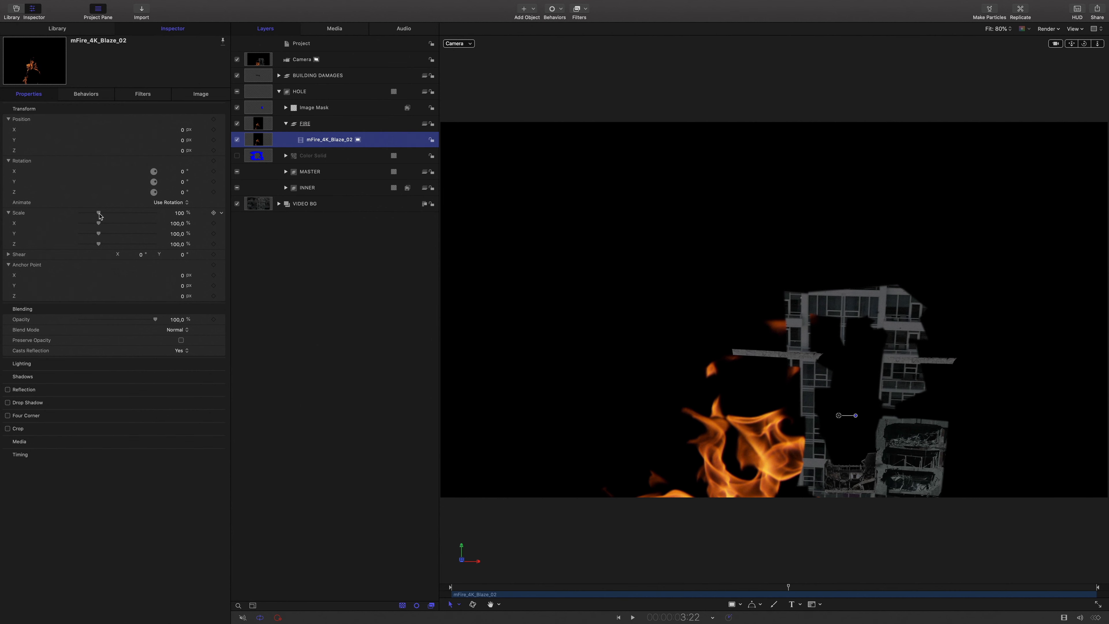
left_click_drag(99, 213, 81, 219)
left_click(175, 331)
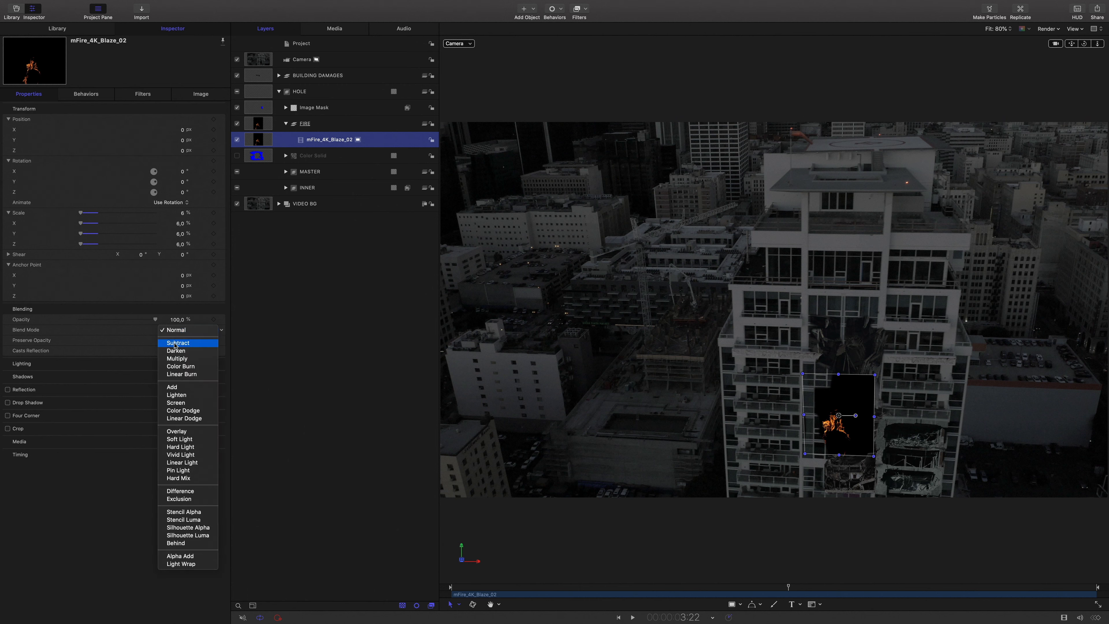
left_click(182, 387)
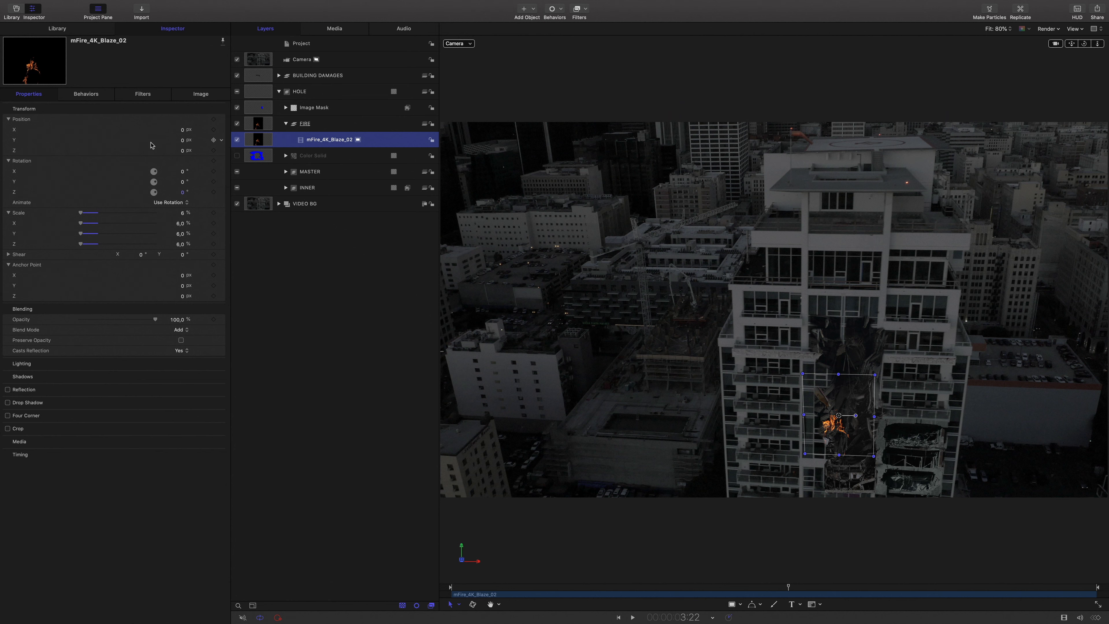
Move the mFire_4K_Blaze_02 clip's anchor point to X -91 and Y 984 px to place the flames low in the hole.
left_click_drag(183, 276, 183, 313)
left_click_drag(183, 286, 183, 131)
left_click_drag(788, 587, 616, 583)
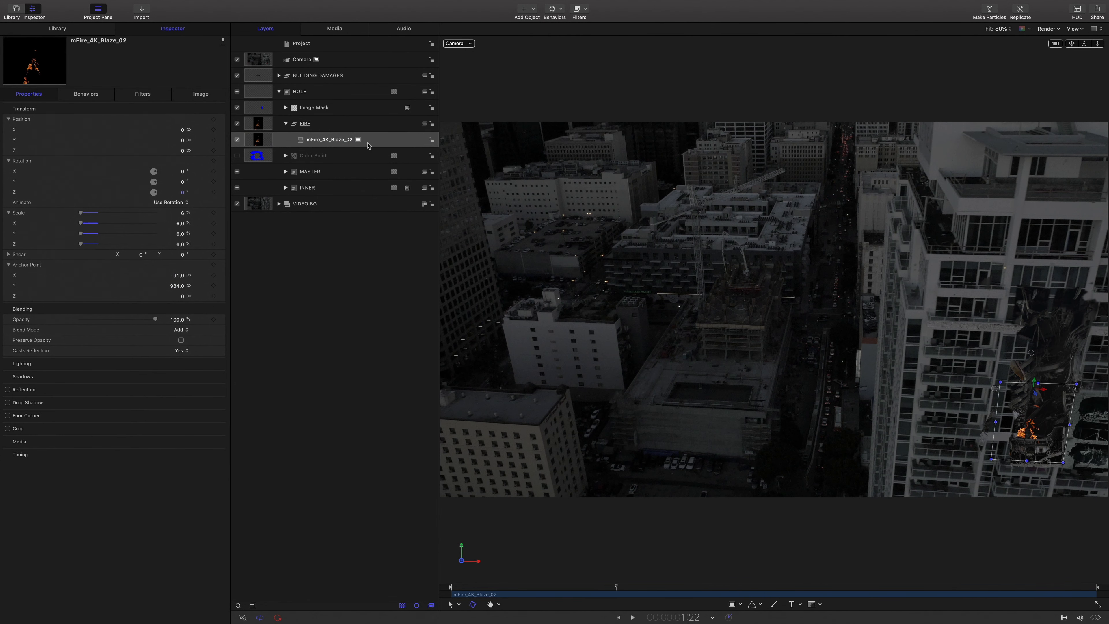
Isolate the mFire_4K_Blaze_02 clip and draw a closed Freehand Mask around its main flames, excluding the separate flame at the lower edge.
left_click(358, 140)
left_click(815, 605)
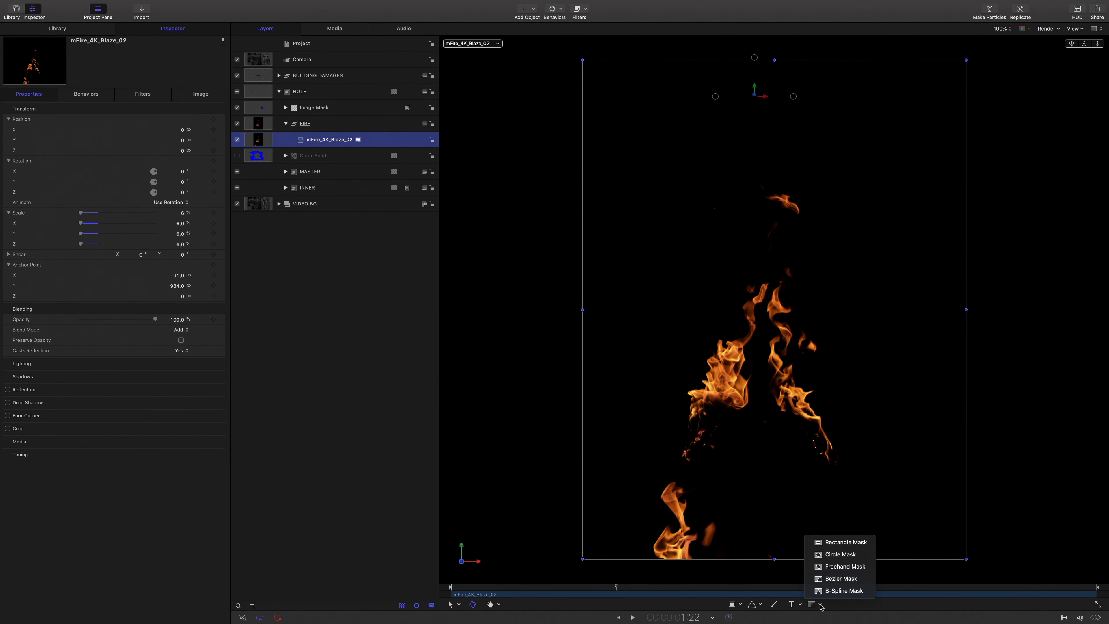
left_click(835, 565)
left_click_drag(891, 488, 644, 308)
mouse_move(857, 93)
left_mouse_down()
mouse_move(912, 221)
mouse_move(908, 446)
mouse_move(891, 487)
left_mouse_up()
left_click_drag(662, 486, 663, 472)
left_click_drag(691, 497, 695, 487)
left_click_drag(707, 586, 451, 552)
left_click_drag(651, 475, 669, 458)
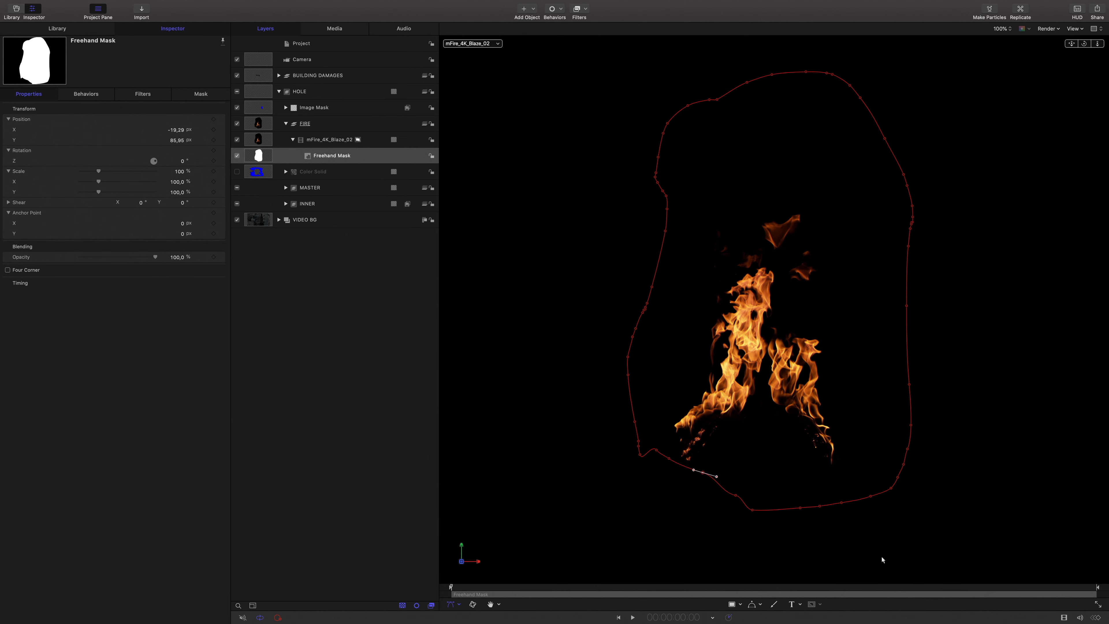
Shrink the mFire_4K_Ascend_02 clip to fit the hole and set its blend mode to Add.
left_click(331, 140)
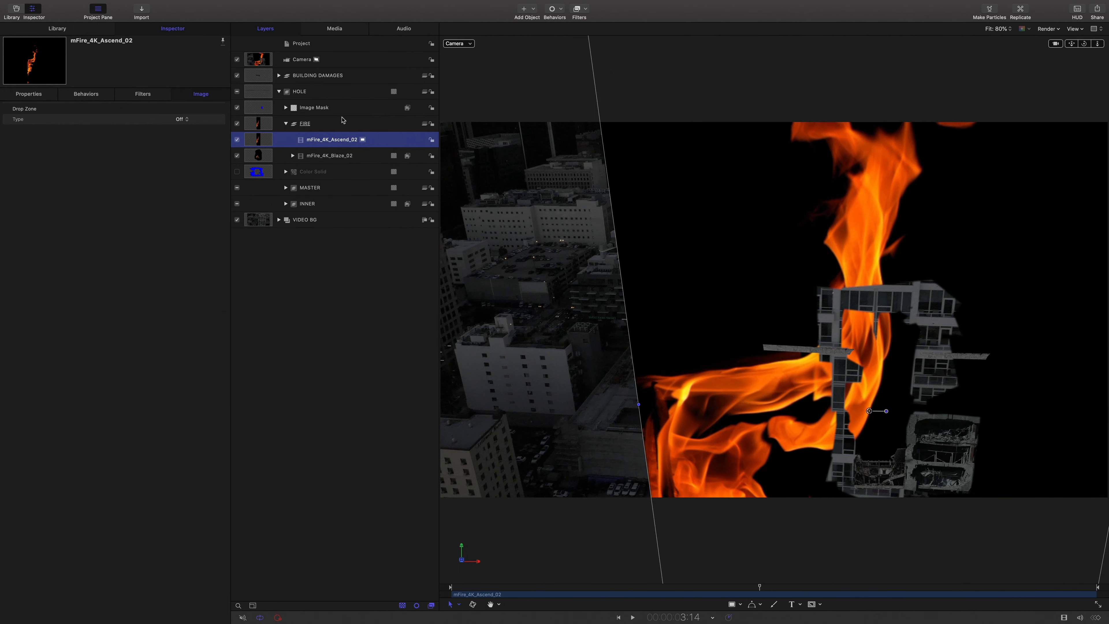
left_click(28, 94)
left_click_drag(98, 213, 85, 215)
left_click(175, 223)
left_click(181, 329)
left_click(179, 391)
Offset the mFire_4K_Ascend_02 clip's anchor point, mirror it horizontally with an X scale of -8 %, and reduce its overall scale to 7 %.
left_click(473, 604)
left_click_drag(182, 275, 184, 297)
double_click(179, 224)
type("-8")
key("Return")
left_click_drag(81, 213, 80, 213)
Position the mFire_4K_Ascend_02 flames in the hole by setting the anchor point to X 291, Y -752 and Z 0 px.
left_click_drag(179, 275, 176, 275)
left_click_drag(759, 587, 803, 563)
left_click(343, 136)
left_click(347, 159)
left_click(344, 141)
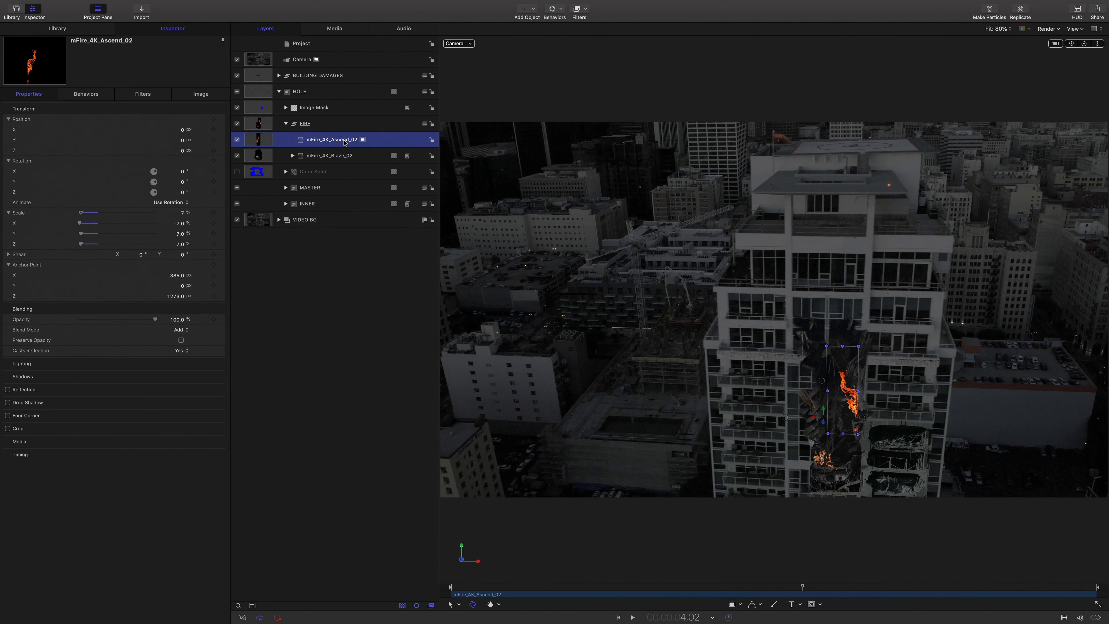
double_click(176, 297)
type("0")
key("Return")
left_click_drag(182, 286, 178, 286)
left_click_drag(177, 275, 175, 275)
left_click_drag(802, 587, 738, 546)
Copy the Hue/Saturation filter from the mFire_4K_Blaze_02 clip onto the mFire_4K_Ascend_02 clip and check it along the timeline.
left_click(292, 155)
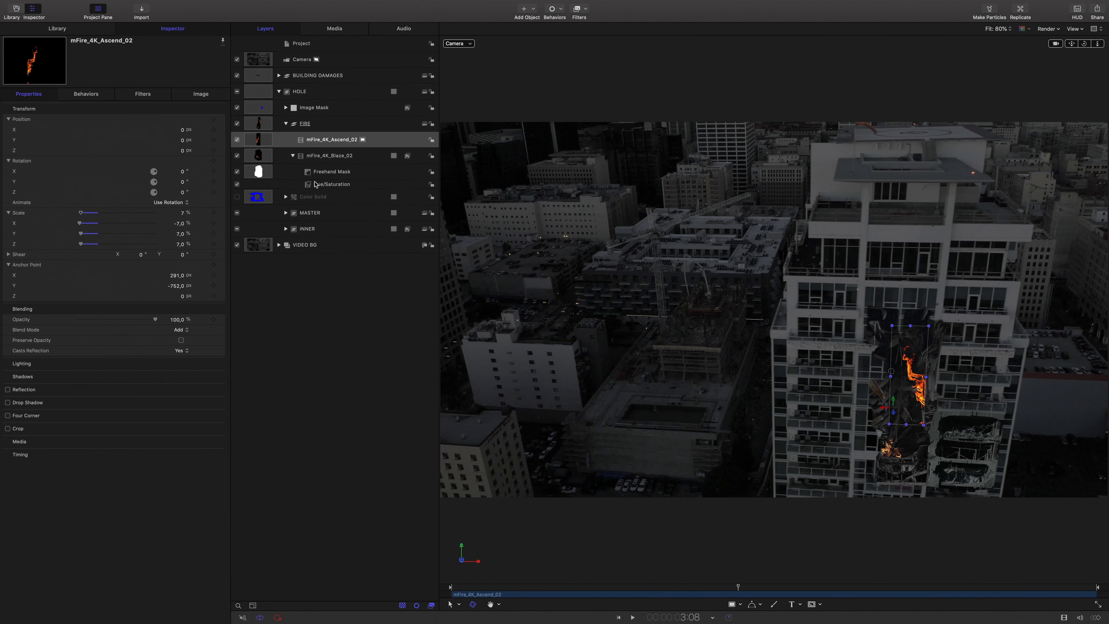
left_click_drag(322, 185, 330, 140)
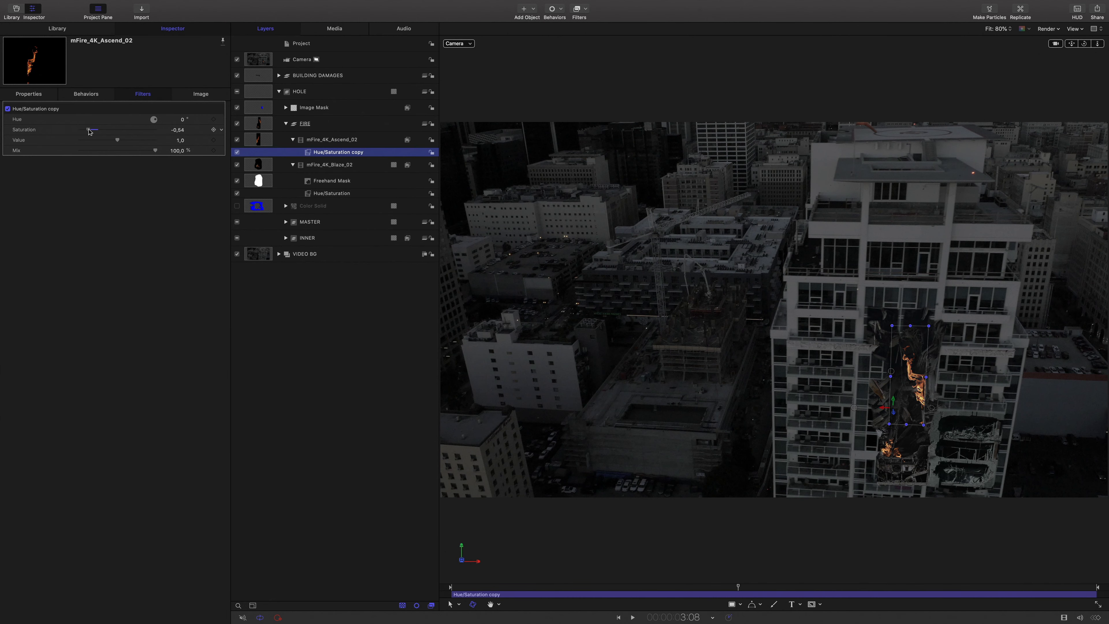
left_click_drag(737, 587, 821, 564)
Import the Flame 6_M.mov stock clip into the FIRE group.
left_click(332, 140)
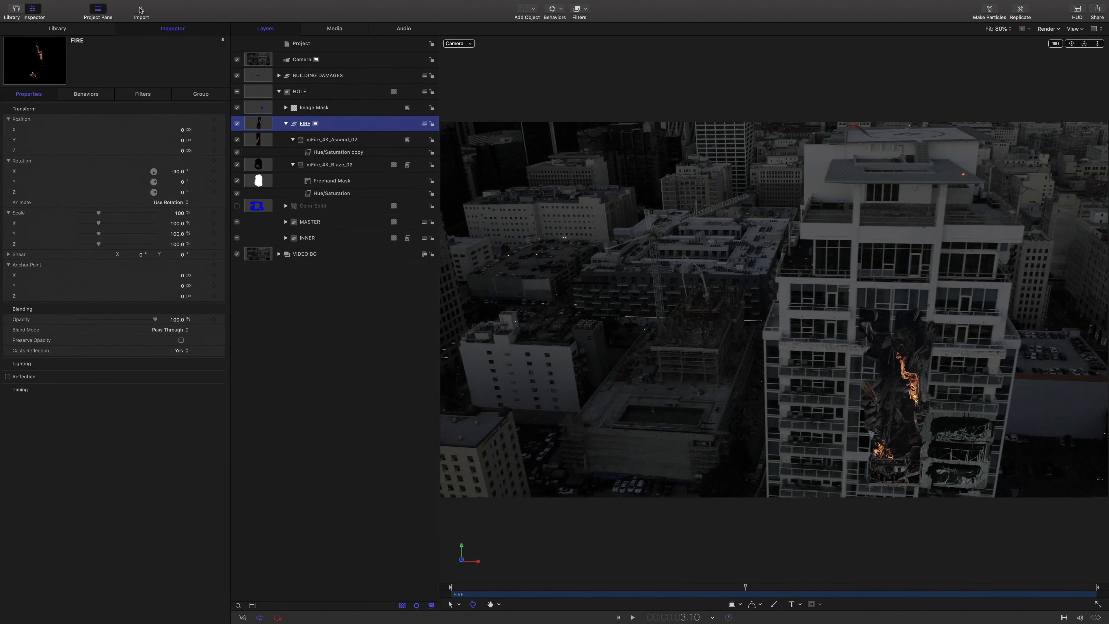
left_click(141, 10)
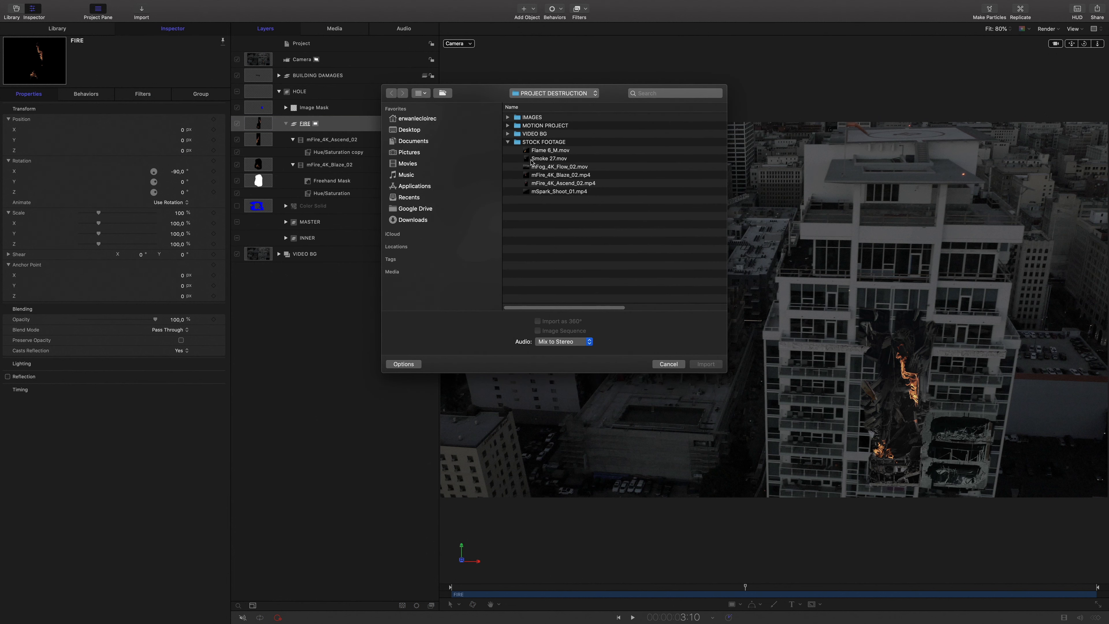
left_click(546, 151)
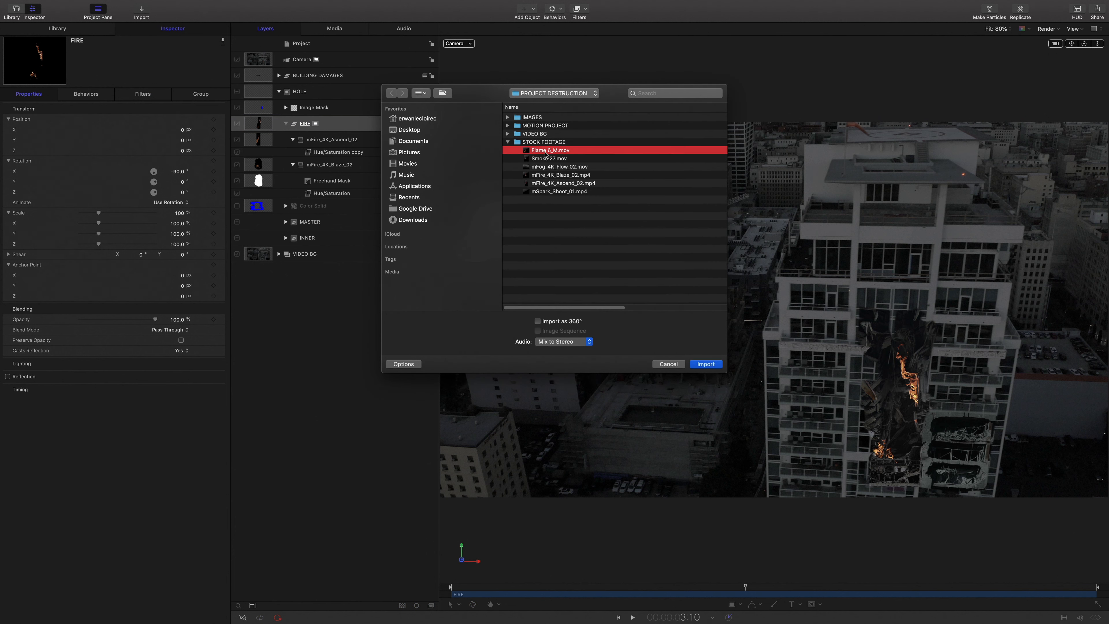
left_click(706, 364)
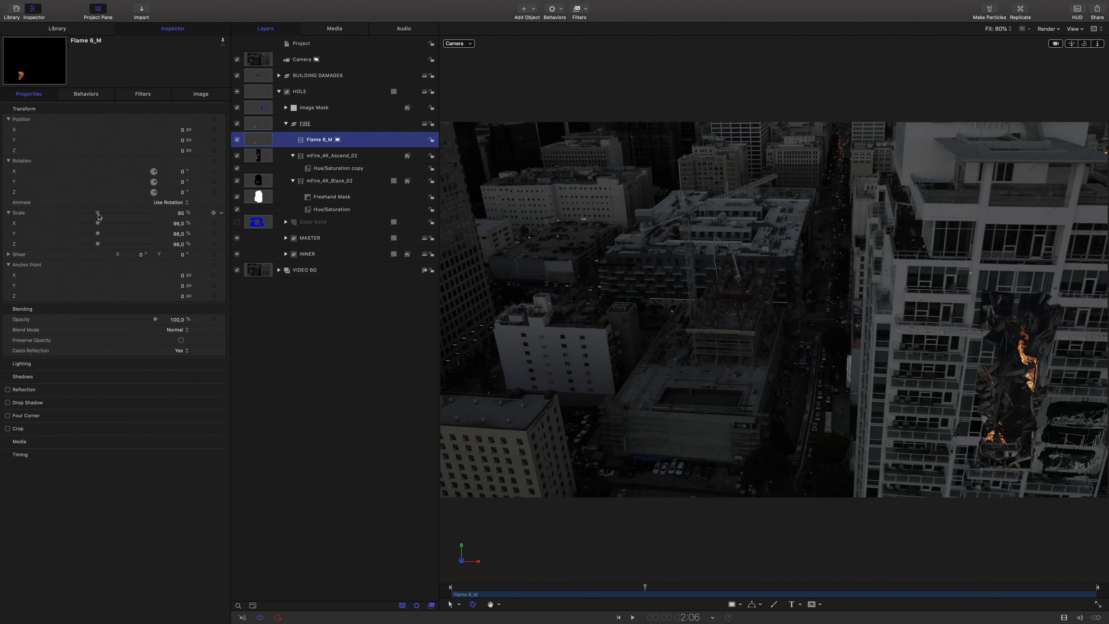
Scale the Flame 6_M clip to 24 % and move its anchor point to X -811 and Y -1262 px, above the hole.
left_click_drag(98, 212, 83, 213)
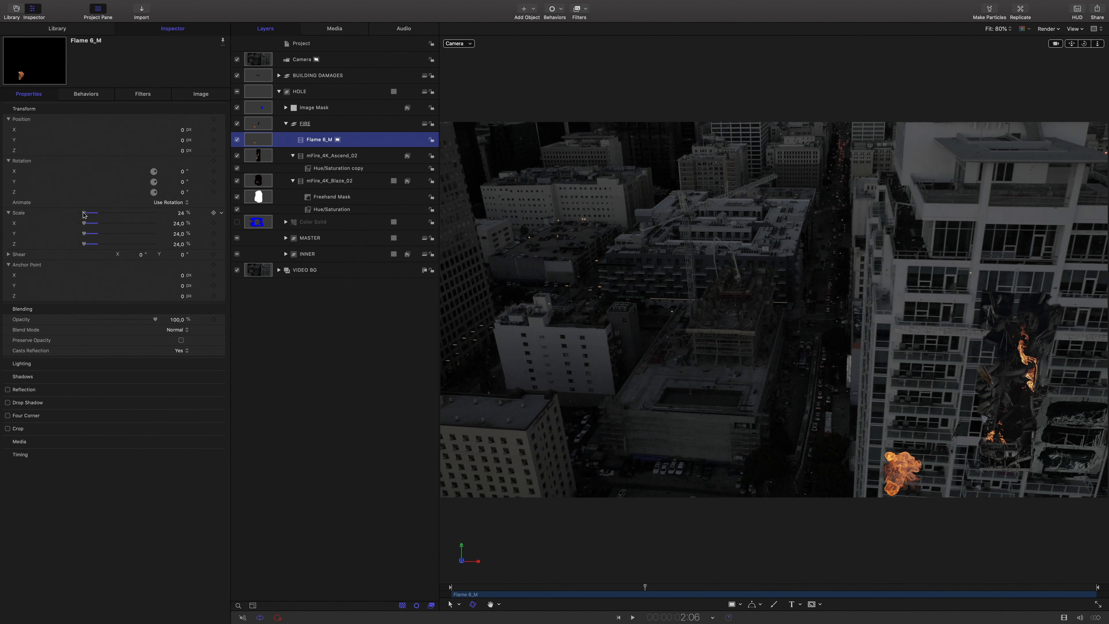
left_click_drag(644, 588, 801, 567)
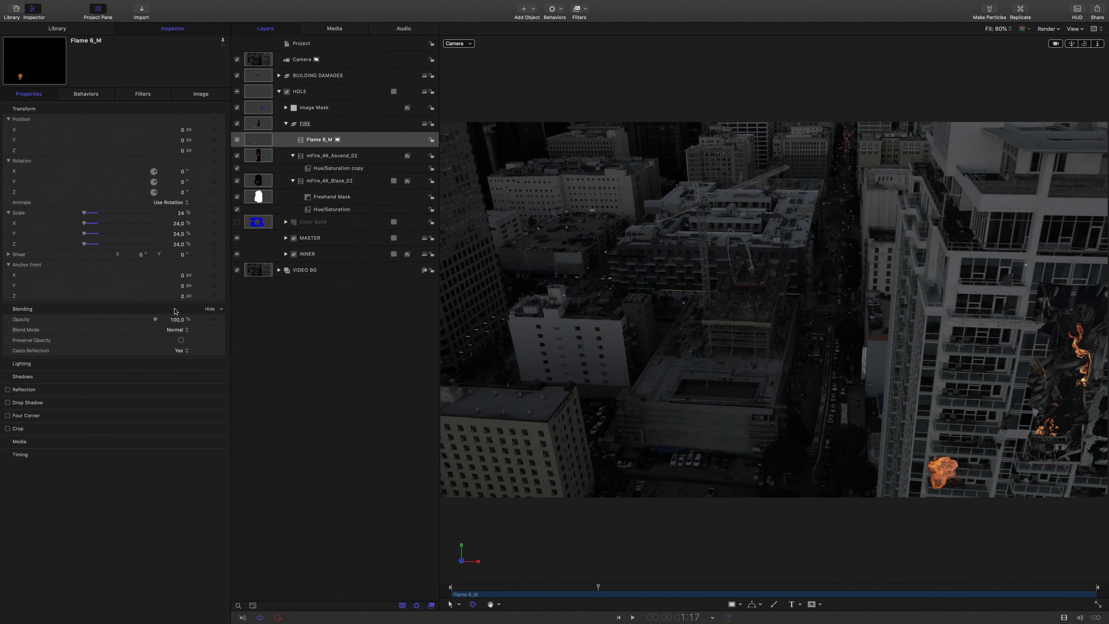
left_click_drag(182, 275, 182, 285)
left_click_drag(182, 286, 182, 297)
left_click_drag(182, 286, 182, 288)
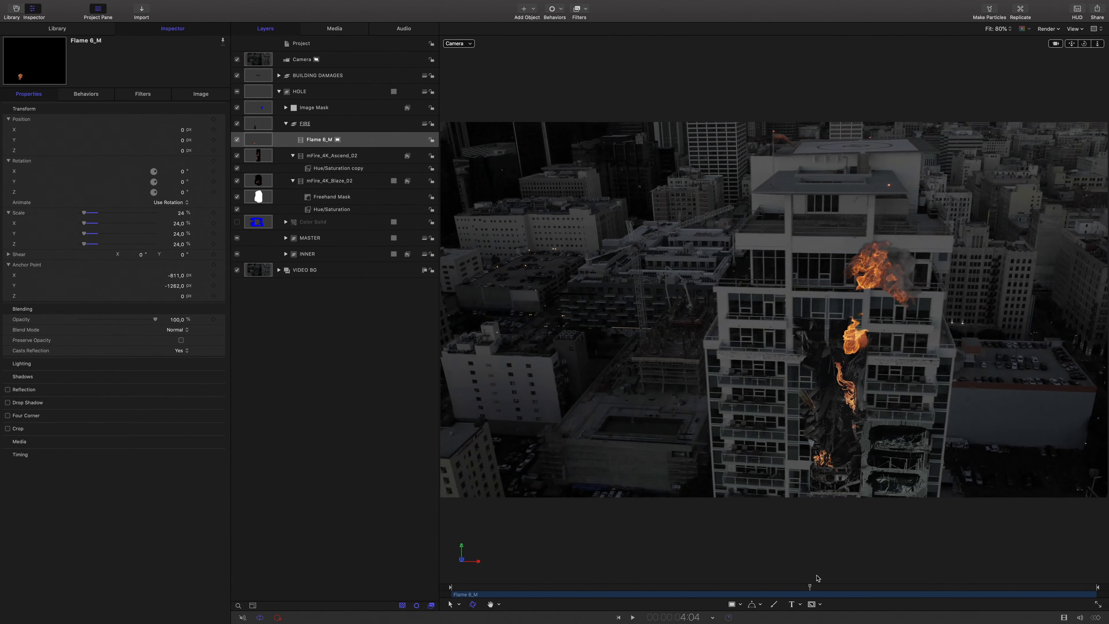
left_click_drag(817, 581, 751, 587)
left_click_drag(751, 587, 763, 586)
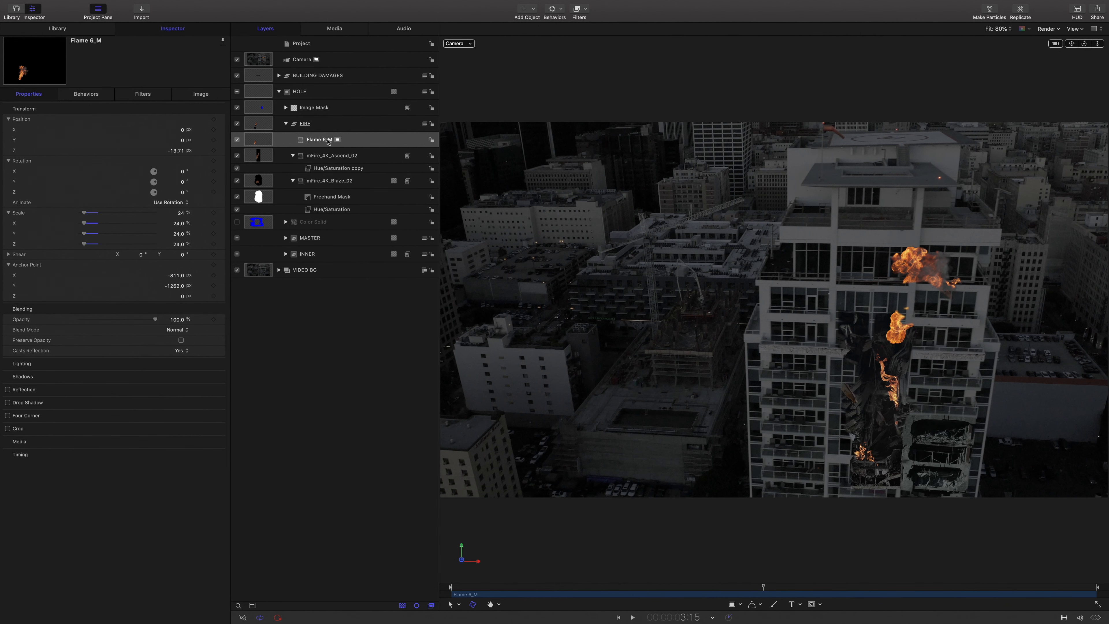
Add the 3D Group preset from the mTracker3D favorites to the project and rename it FIRE OVER.
left_click(53, 28)
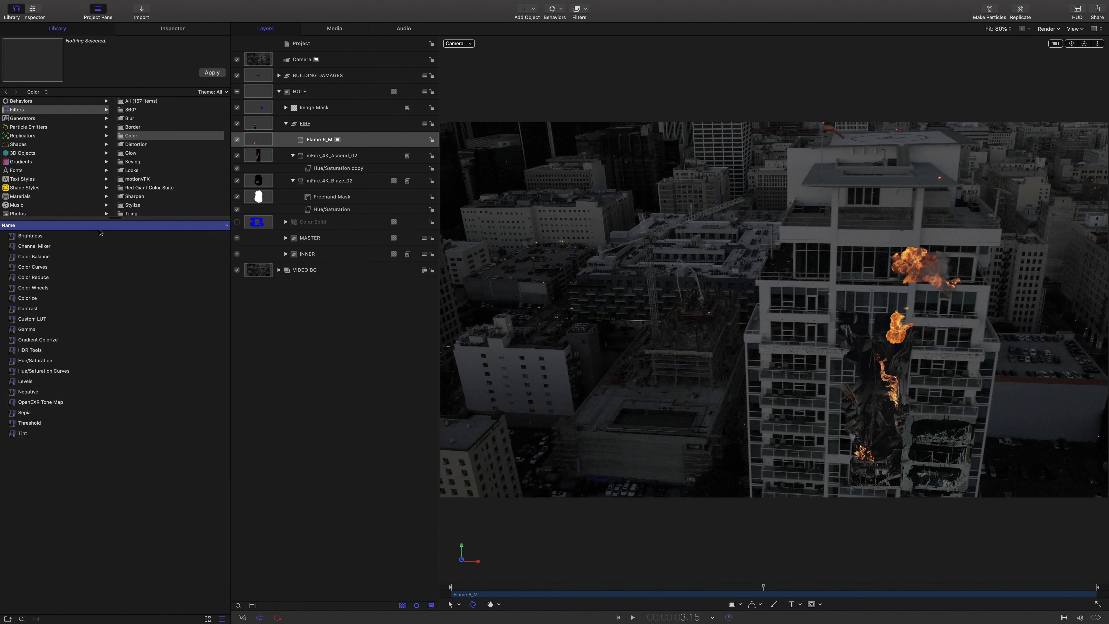
scroll(23, 209, "down", 3)
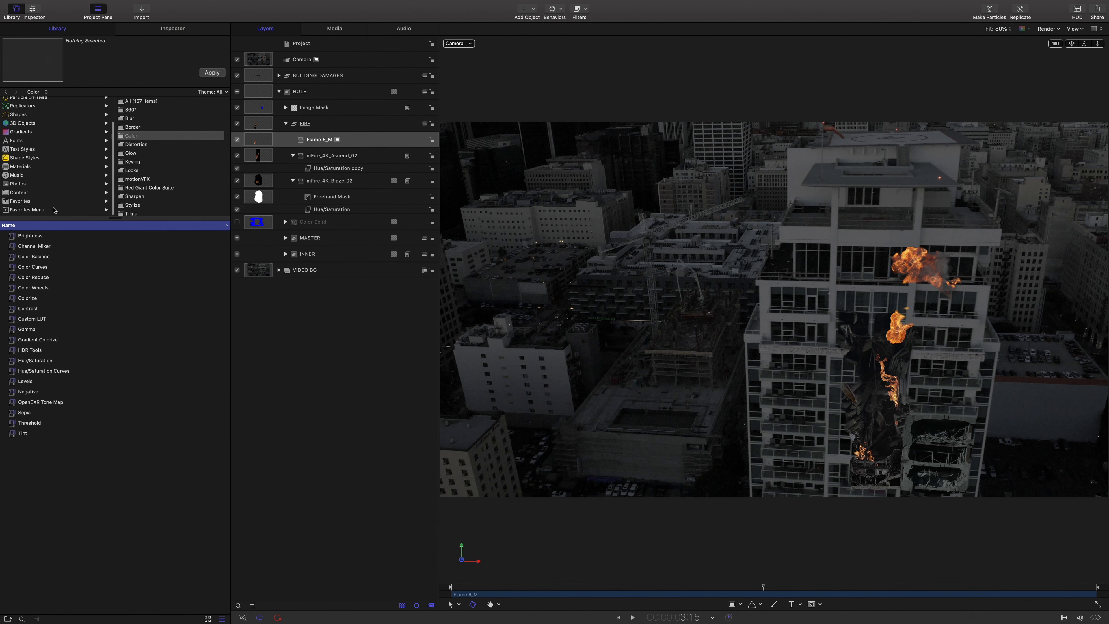
left_click(22, 204)
left_click_drag(26, 238, 309, 342)
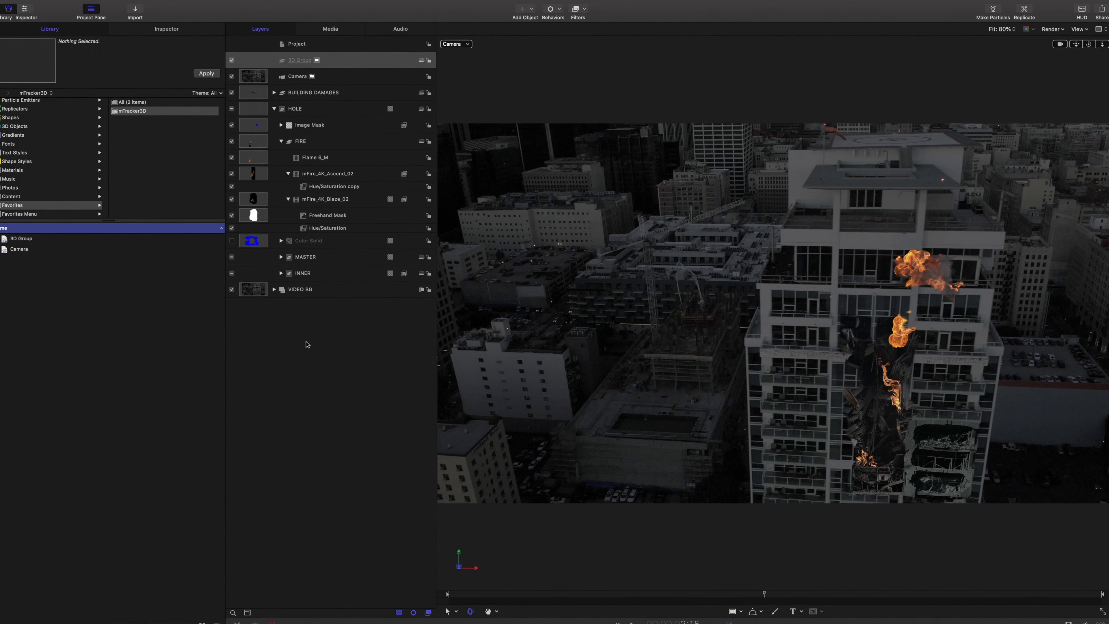
double_click(309, 59)
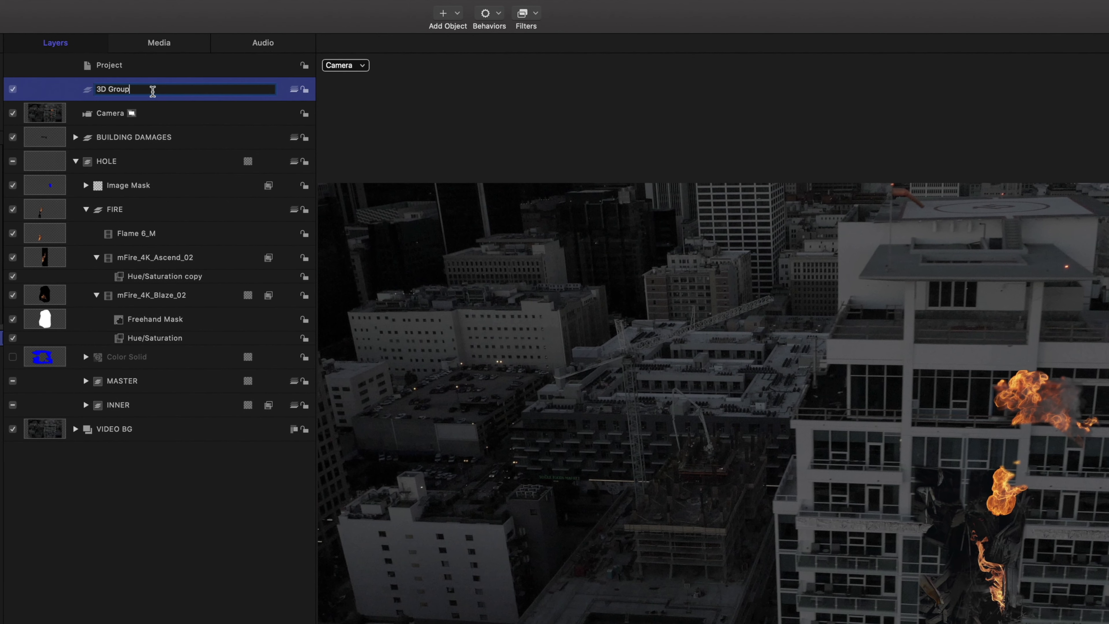
left_click_drag(146, 91, 53, 89)
type("FIRE OVER")
key("Return")
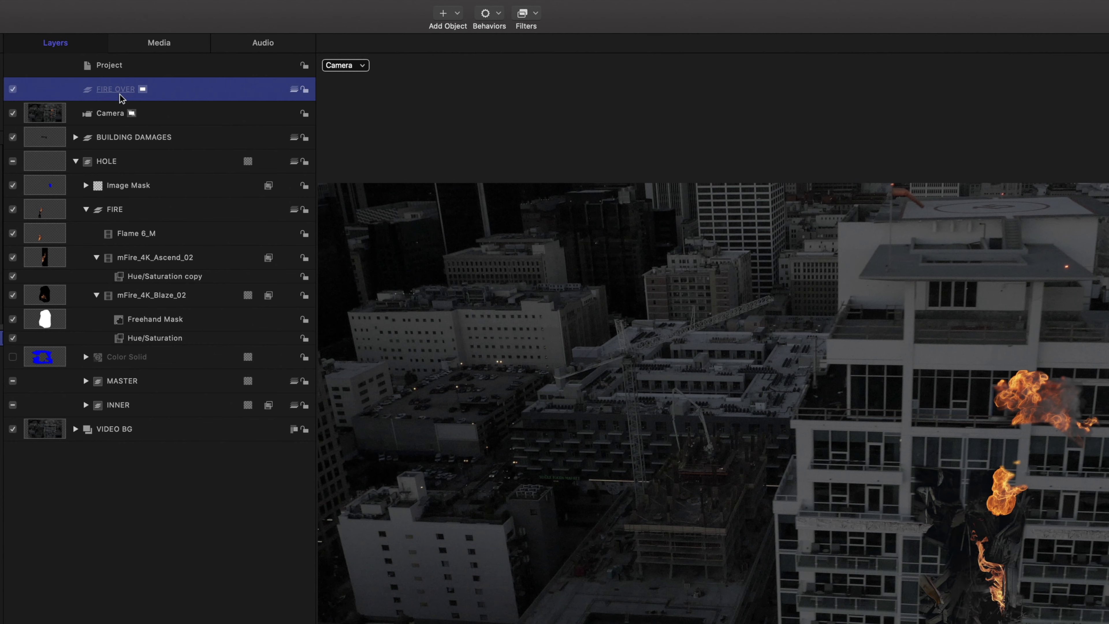
Place the Camera above the FIRE OVER group, move the Flame 6_M clip into FIRE OVER and check it along the timeline.
left_click_drag(104, 113, 73, 81)
left_click(116, 114)
left_click_drag(124, 234, 123, 114)
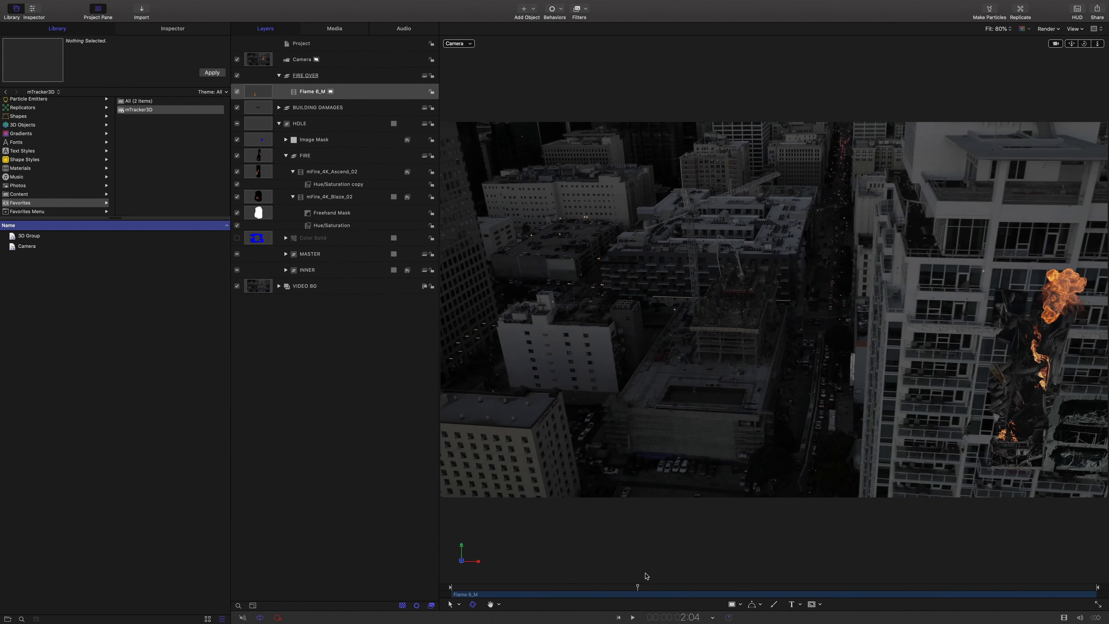
left_click_drag(646, 576, 363, 596)
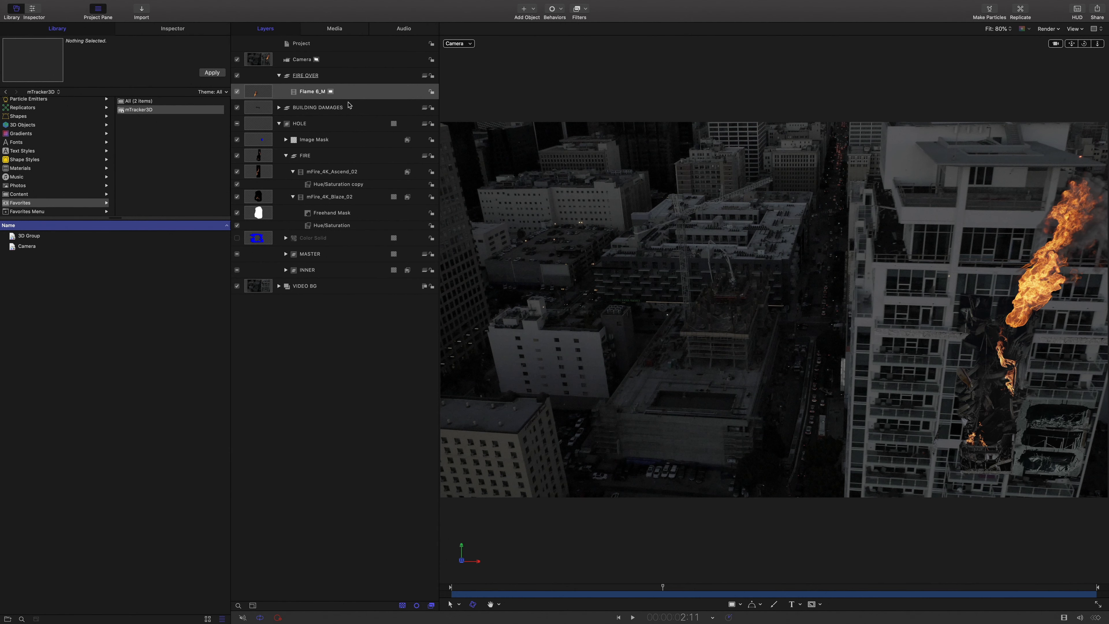
Shift the Flame 6_M clip's anchor point to X -892 and Y -1365 px so the flame rises from the hole.
left_click(359, 93)
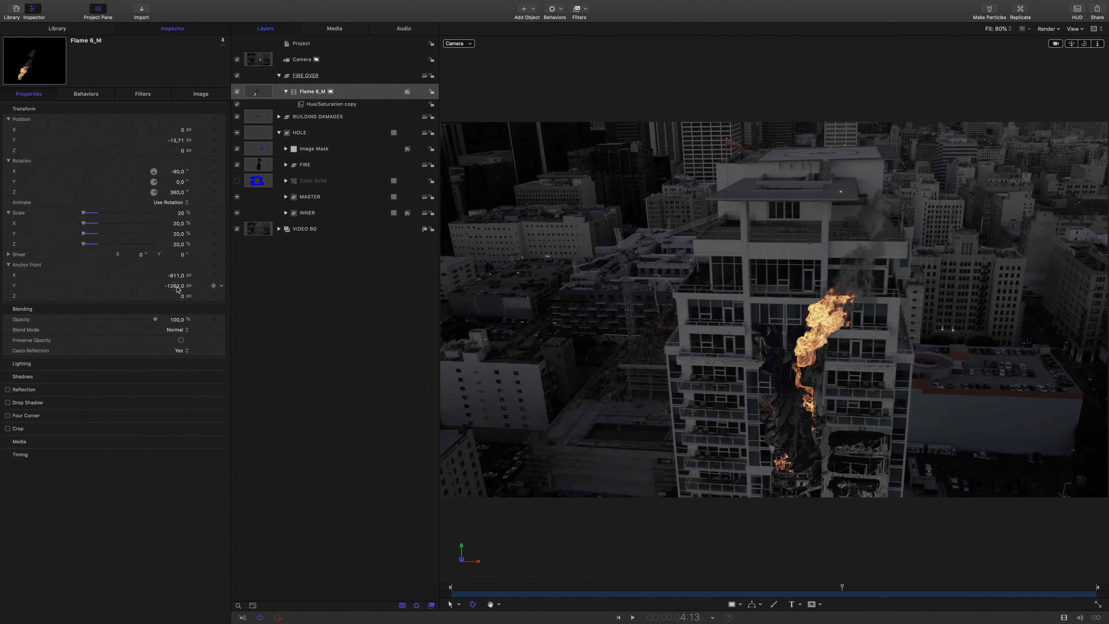
left_click_drag(176, 286, 175, 311)
mouse_move(842, 586)
left_mouse_down()
mouse_move(947, 586)
mouse_move(838, 586)
left_mouse_up()
Isolate the Flame 6_M clip and draw a five-point Bezier mask around the base of the flame.
left_click(331, 93)
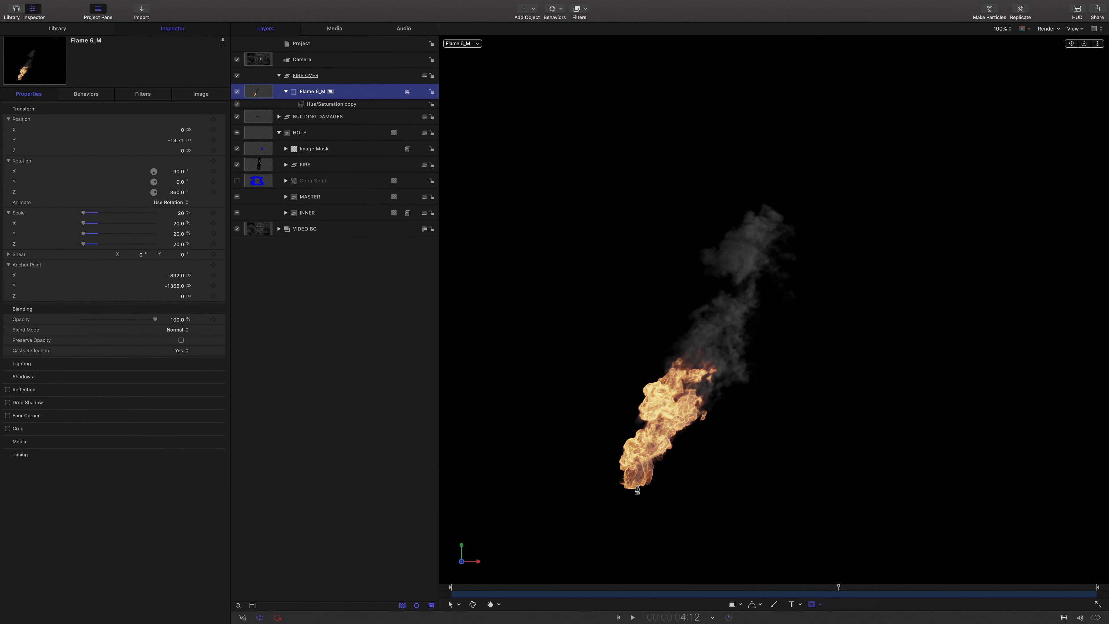
left_click(656, 459)
left_click_drag(644, 464, 607, 502)
left_click_drag(649, 523, 706, 509)
left_click(700, 472)
left_click(656, 459)
Set the flame base mask's blend mode to Subtract, feather its edge and readjust the Flame 6_M clip's anchor point Y.
left_click(201, 94)
left_click_drag(179, 151, 181, 161)
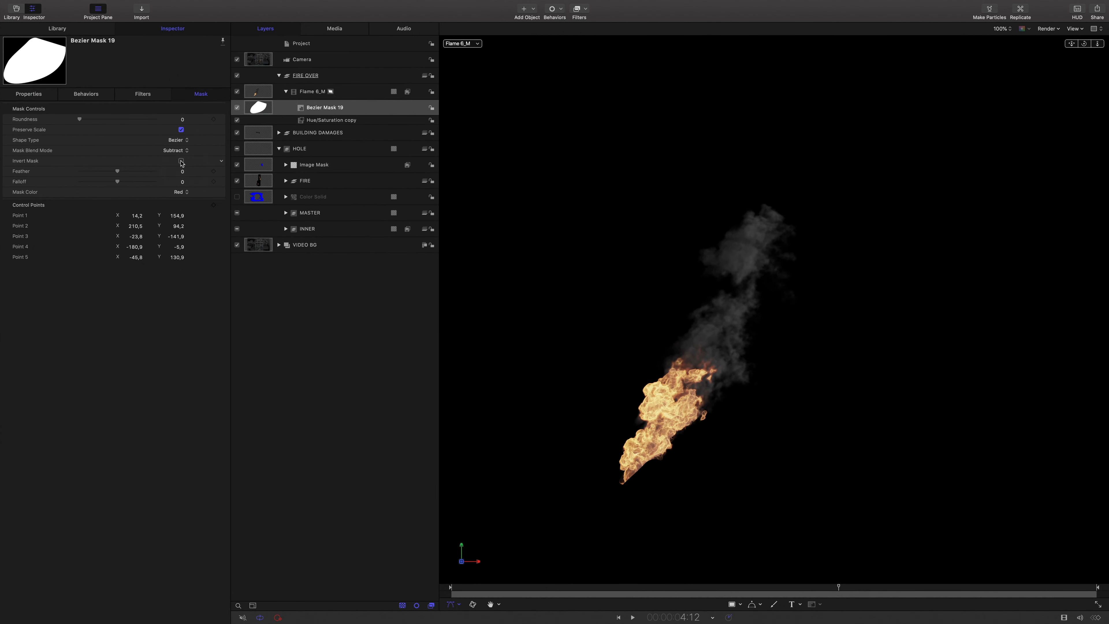
left_click_drag(108, 174, 185, 193)
left_click(331, 91)
left_click(45, 95)
left_click_drag(178, 286, 192, 287)
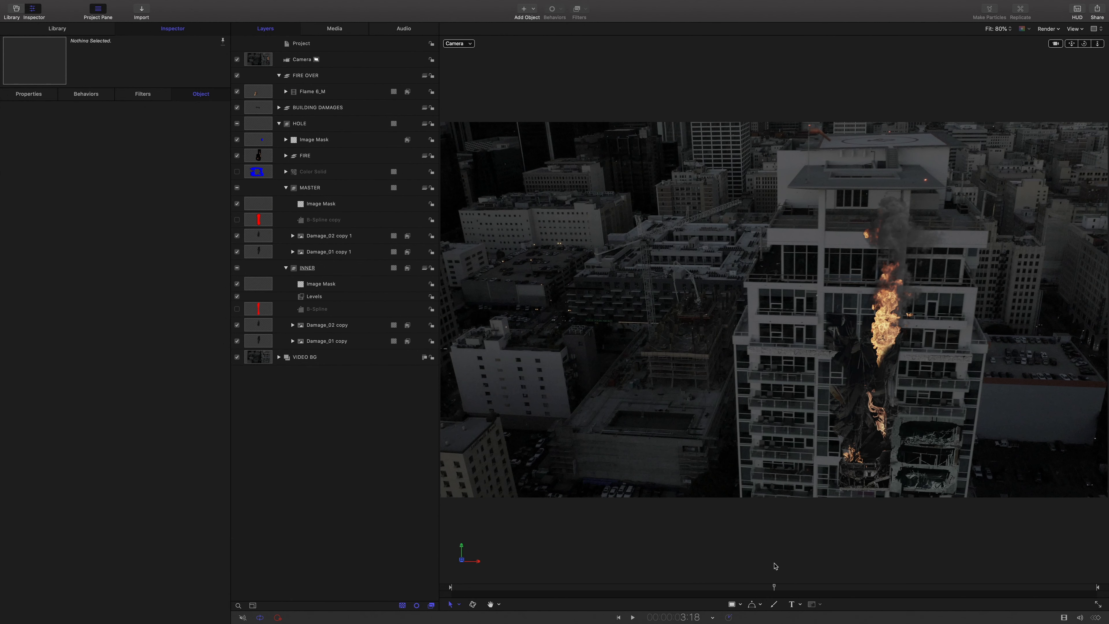
Import mFire_4K_Blaze_02.mp4 into the INNER group with X rotation -90°, scale 15 % and anchor point Y -889.88 px.
left_click(142, 11)
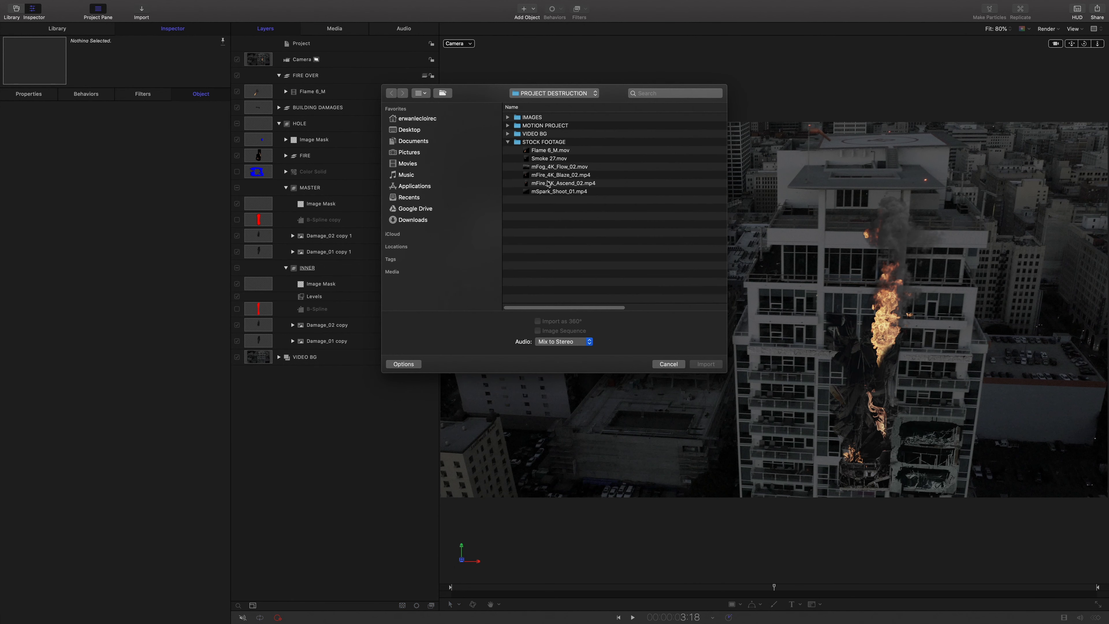
left_click(549, 177)
left_click(704, 364)
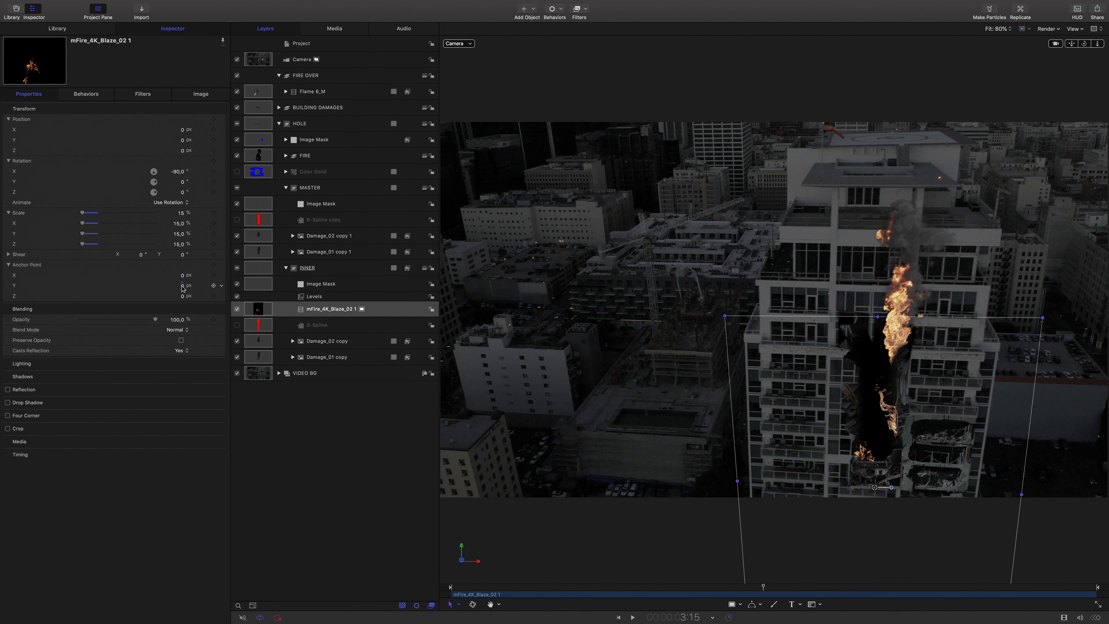
left_click_drag(183, 288, 140, 288)
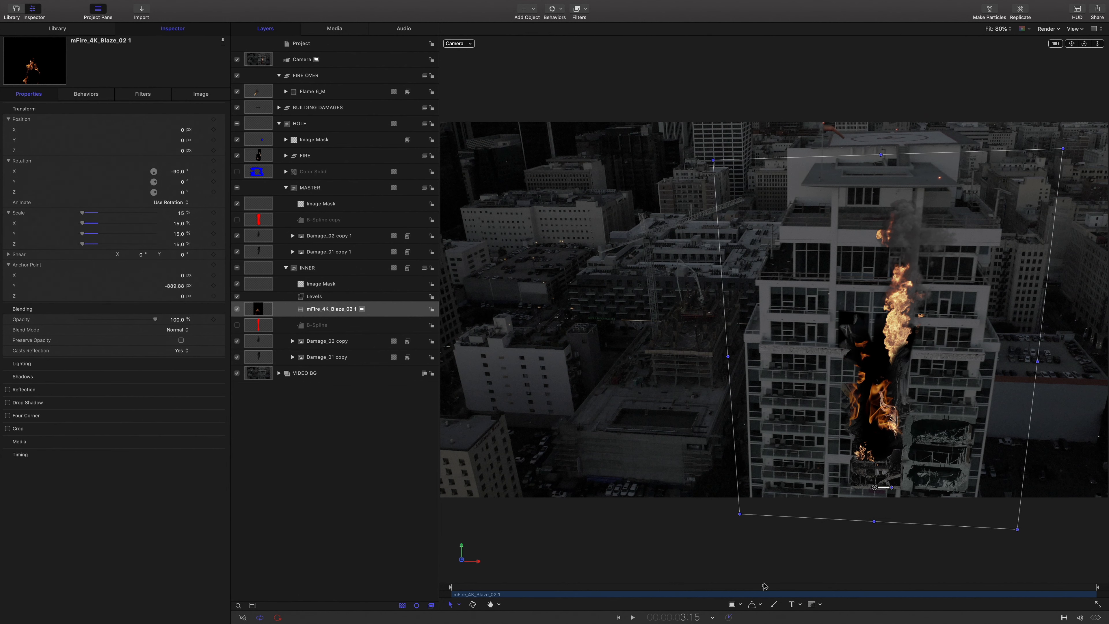
left_click_drag(764, 586, 826, 542)
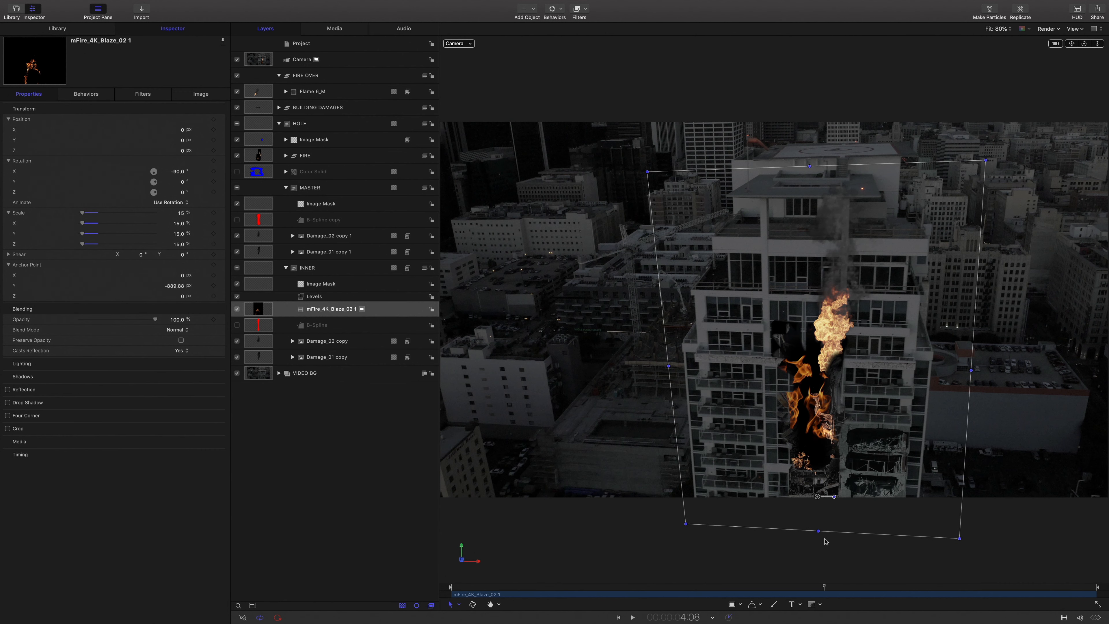
Apply a Gaussian Blur of amount 1315 to the INNER group's fire clip and set its blend mode to Add.
left_click(66, 30)
left_click_drag(27, 286, 327, 311)
left_click(175, 29)
left_click_drag(177, 120, 295, 358)
left_click(332, 308)
left_click(330, 321)
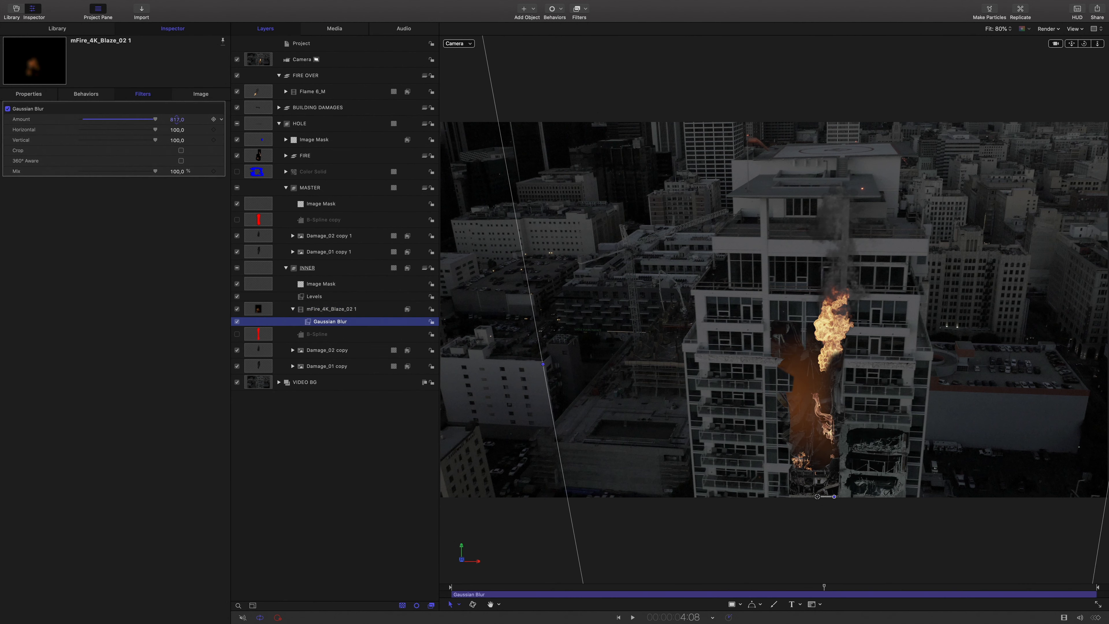
left_click_drag(175, 120, 173, 120)
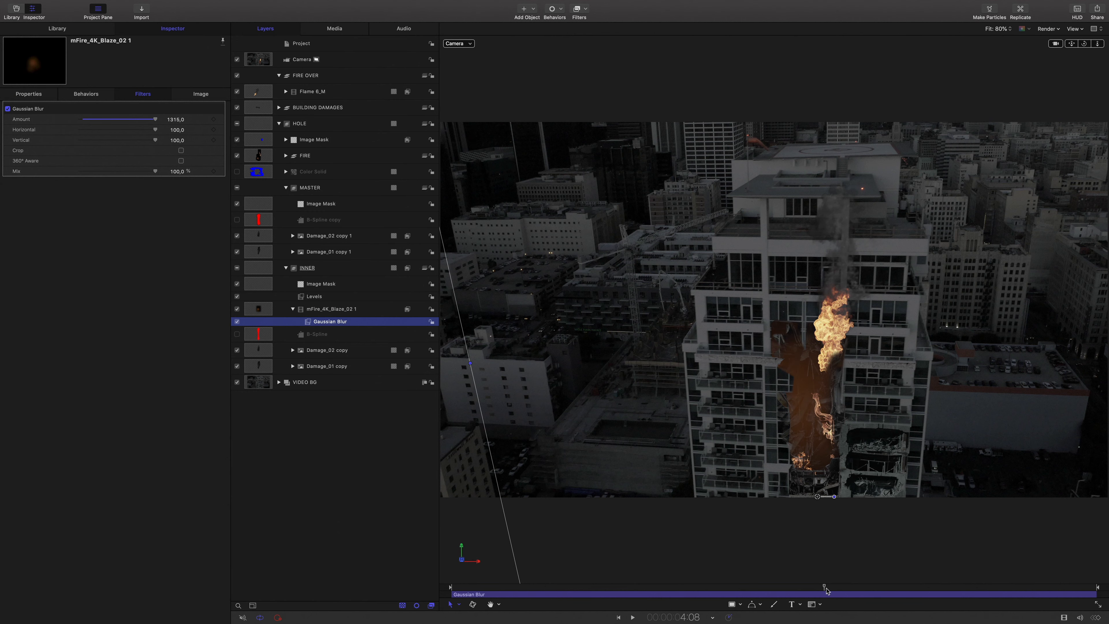
mouse_move(825, 587)
left_mouse_down()
mouse_move(593, 588)
mouse_move(807, 586)
mouse_move(857, 567)
mouse_move(967, 560)
mouse_move(871, 566)
left_mouse_up()
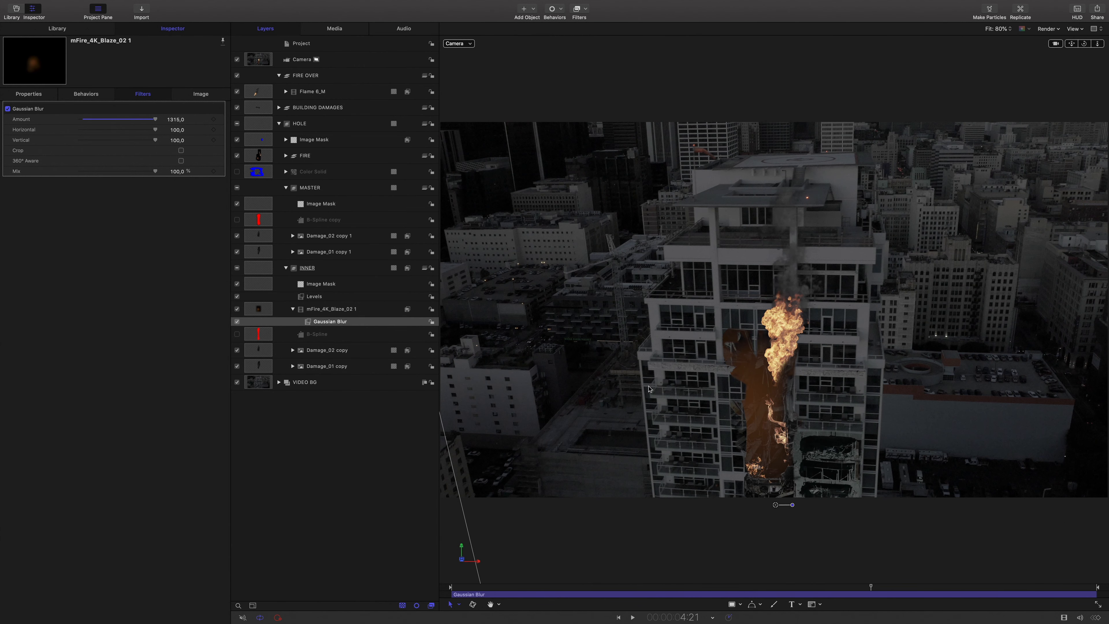
left_click(329, 310)
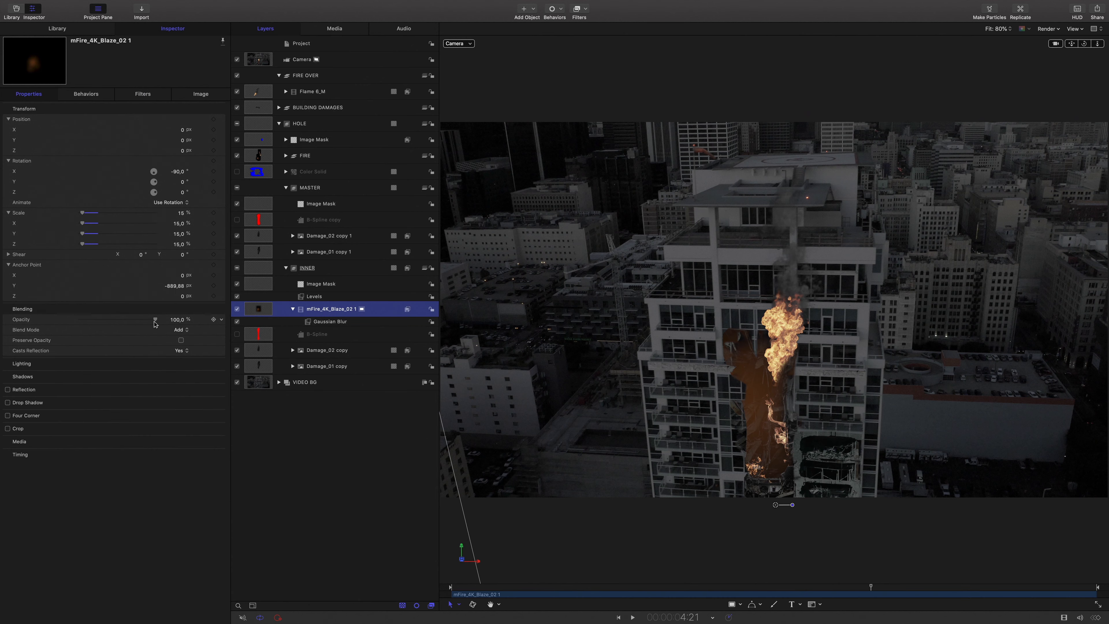
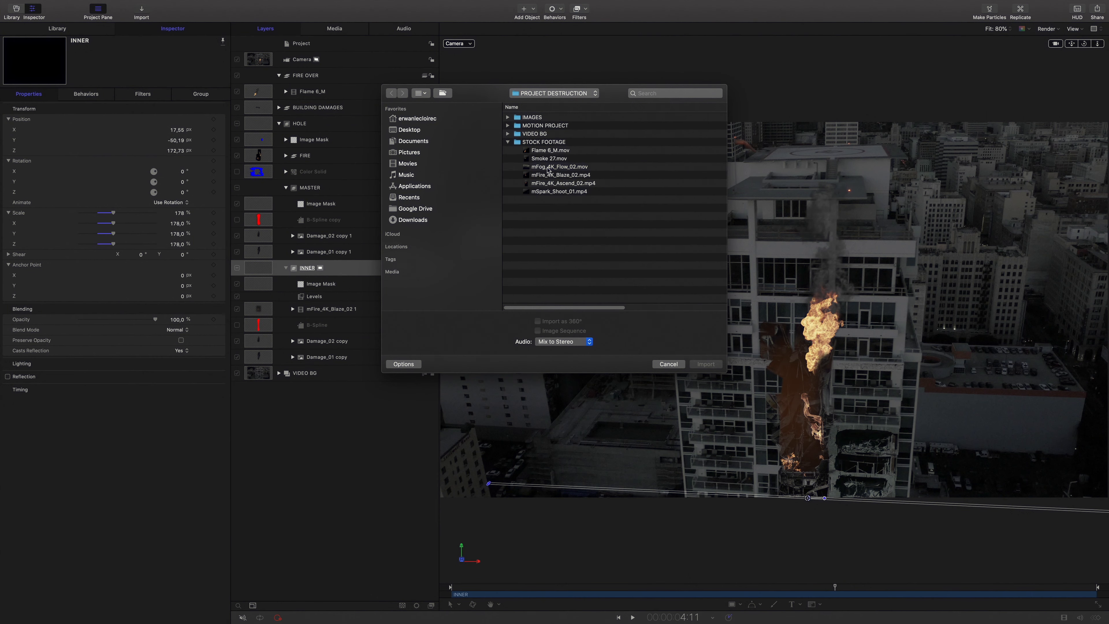
Preview the mFog_4K_Flow_02.mov stock clip and import it into the INNER group.
left_click(548, 166)
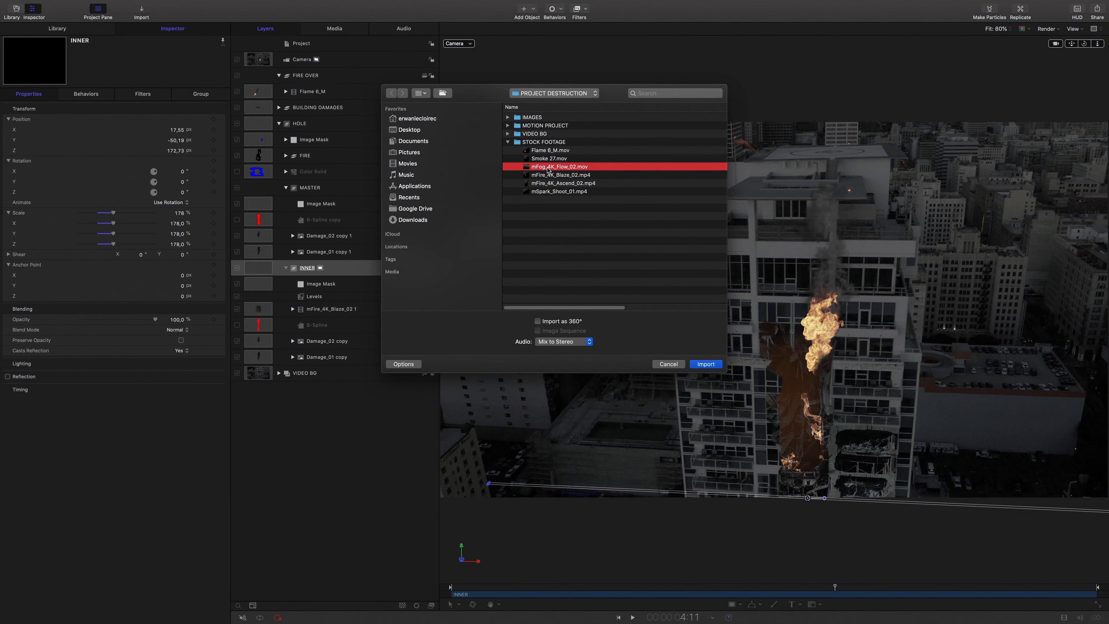
key("space")
key("space")
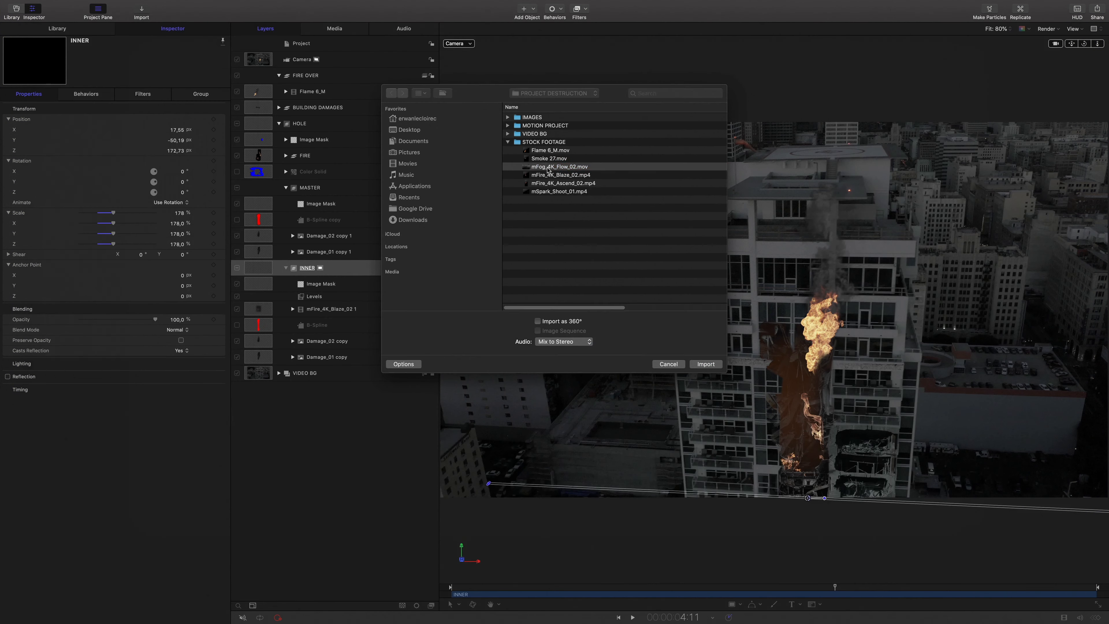
left_click(705, 367)
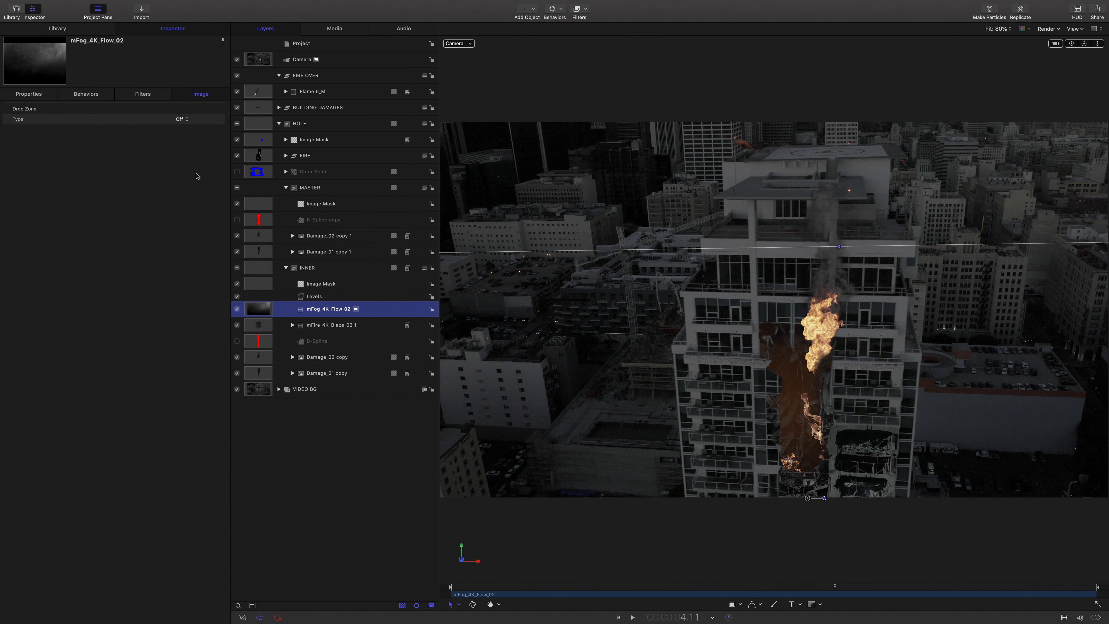
Rotate the mFog_4K_Flow_02 clip -90° around X and set its blend mode to Add.
left_click(47, 91)
left_click(182, 171)
type("-9")
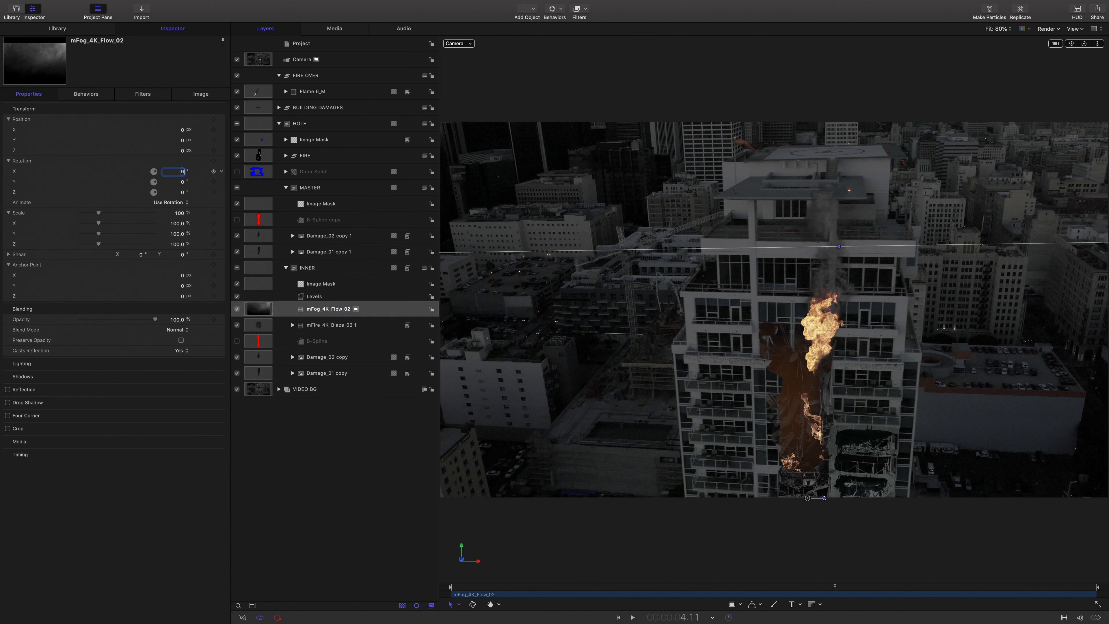
type("0")
key("Return")
left_click(178, 330)
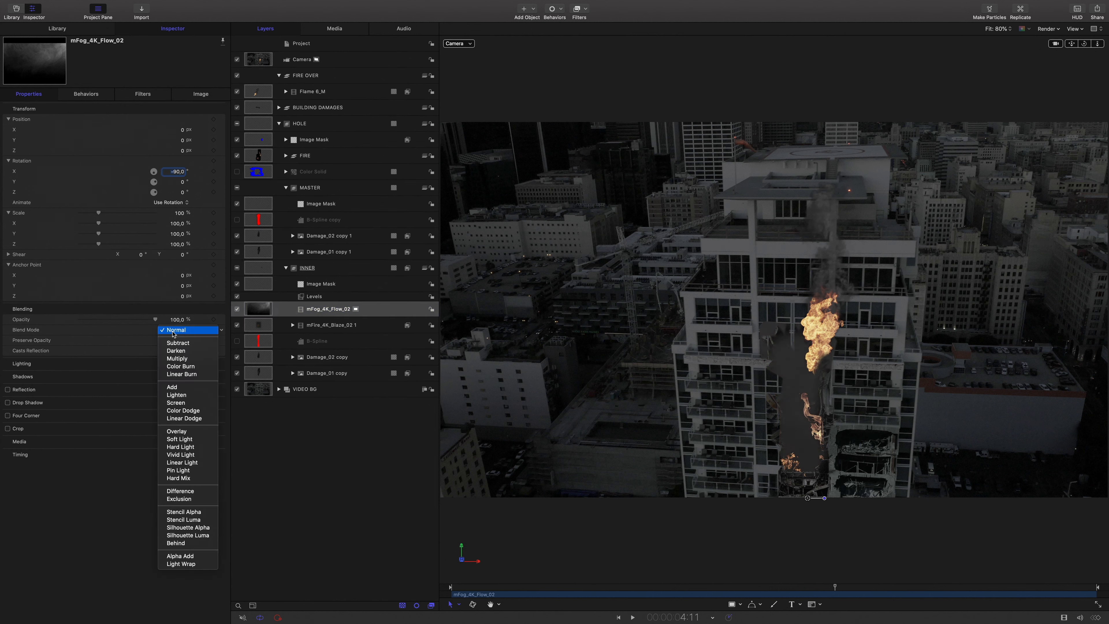
left_click(179, 390)
Apply a Color Balance filter to the mFog_4K_Flow_02 clip and tint its highlights fully saturated dark red.
left_click(49, 30)
left_click(131, 135)
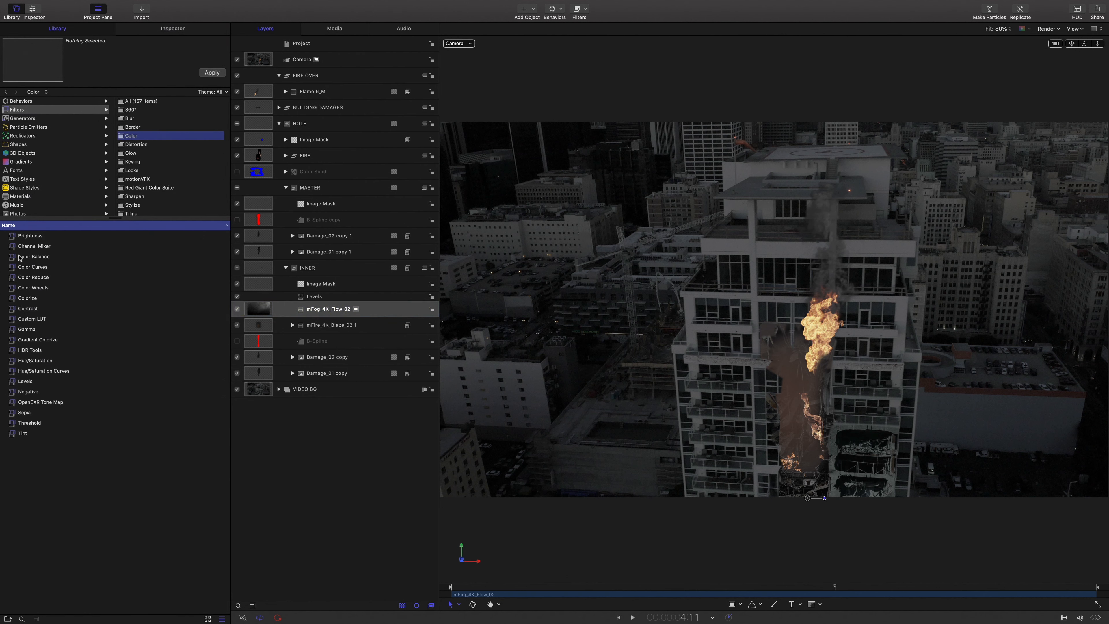
left_click_drag(21, 256, 312, 309)
left_click(172, 28)
left_click(176, 140)
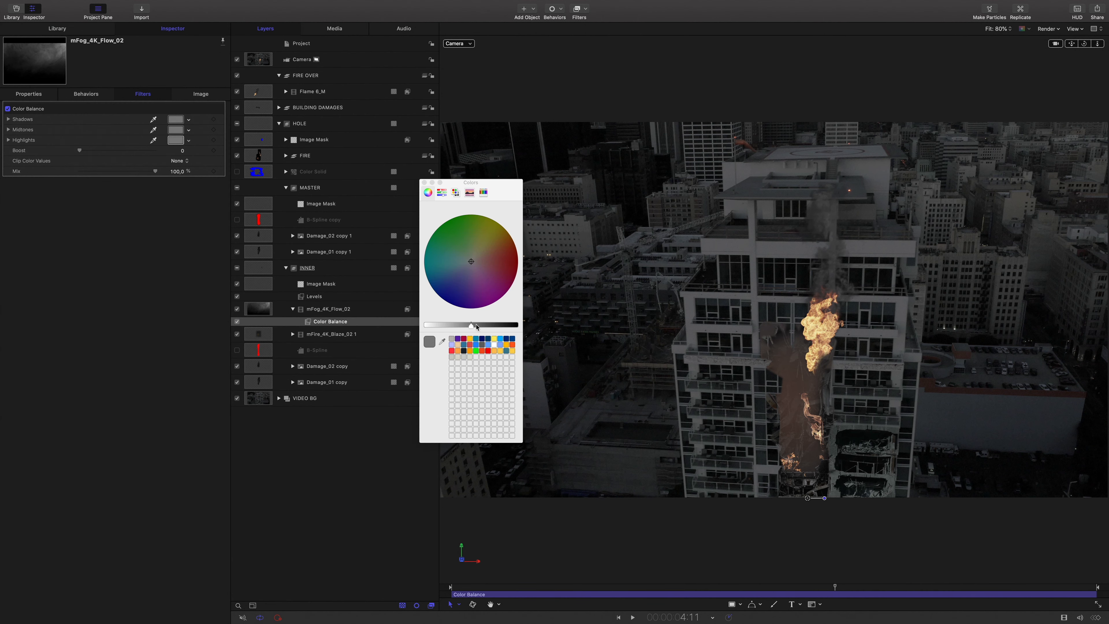
left_click_drag(489, 262, 539, 264)
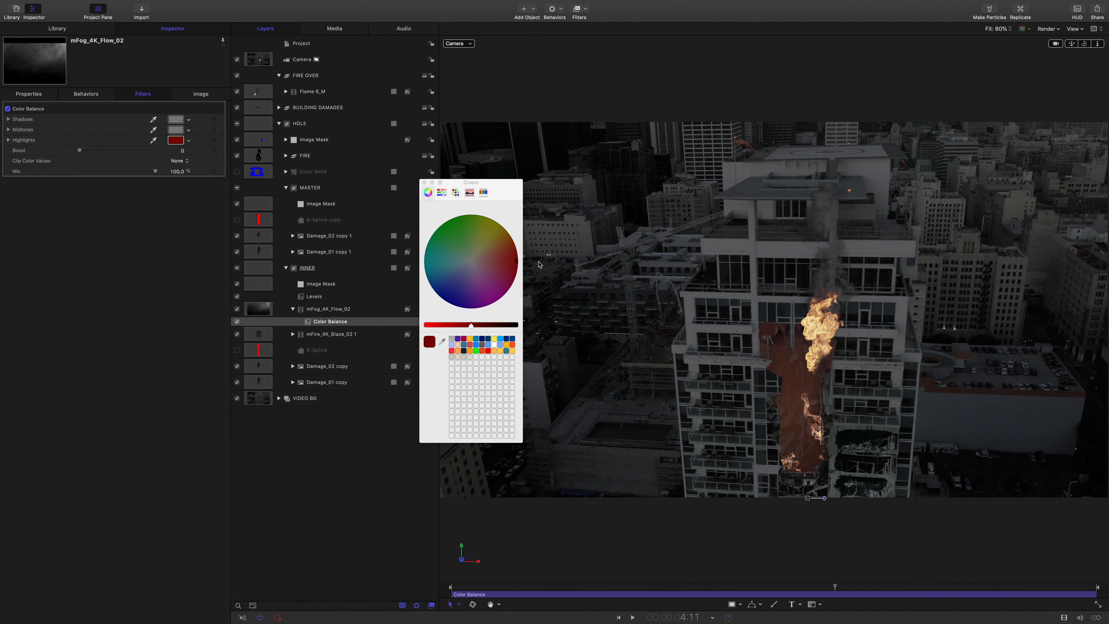
left_click(424, 183)
left_click(372, 312)
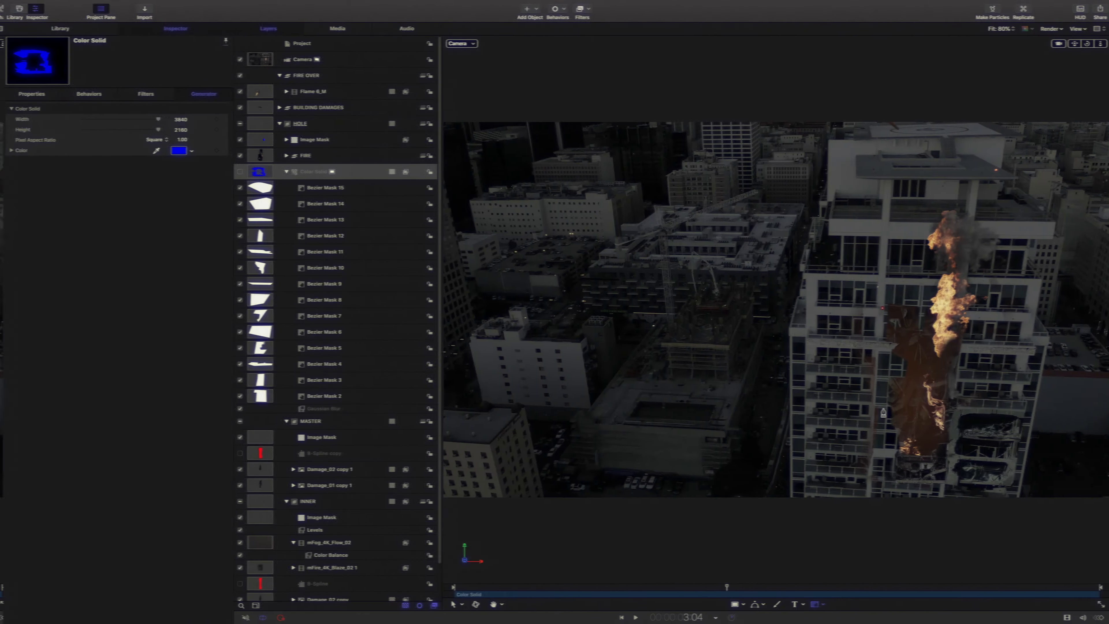
Draw a five-point linear Bezier mask on the Color Solid over the facade left of the hole.
double_click(879, 306)
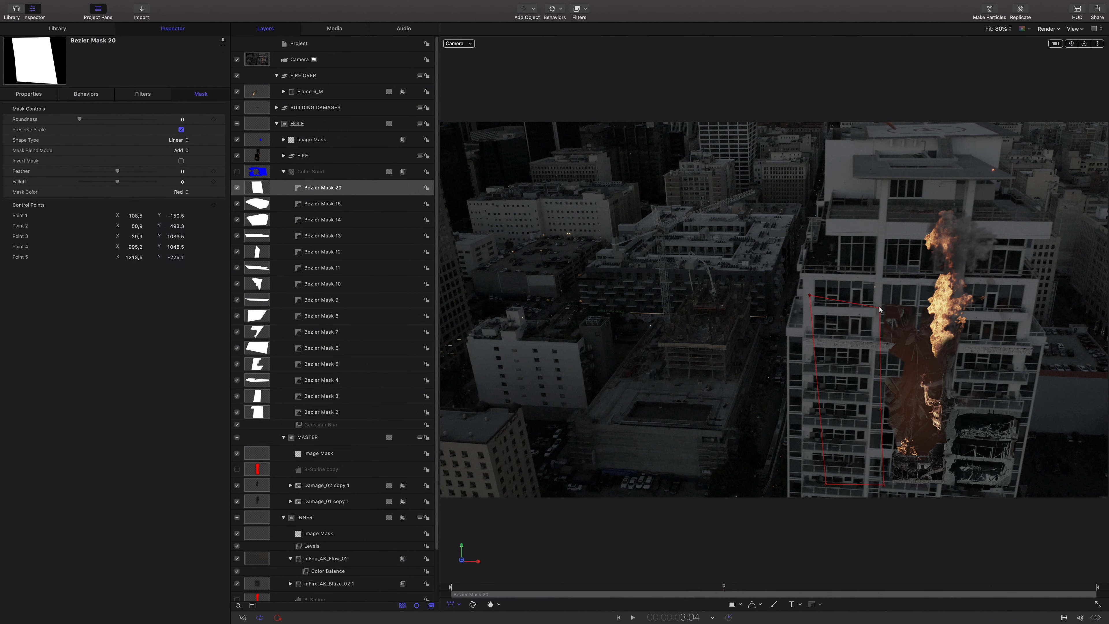
left_click_drag(722, 587, 717, 558)
key("s")
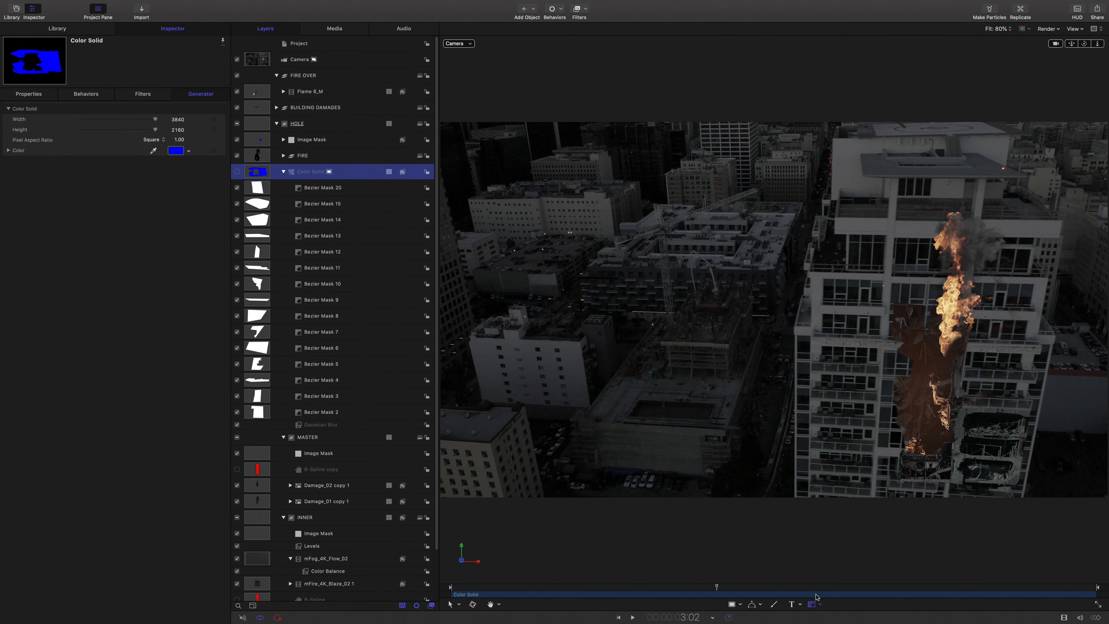
Draw a Bezier mask on the Color Solid around the balcony at the hole's upper left corner and refine its control points.
left_click(883, 303)
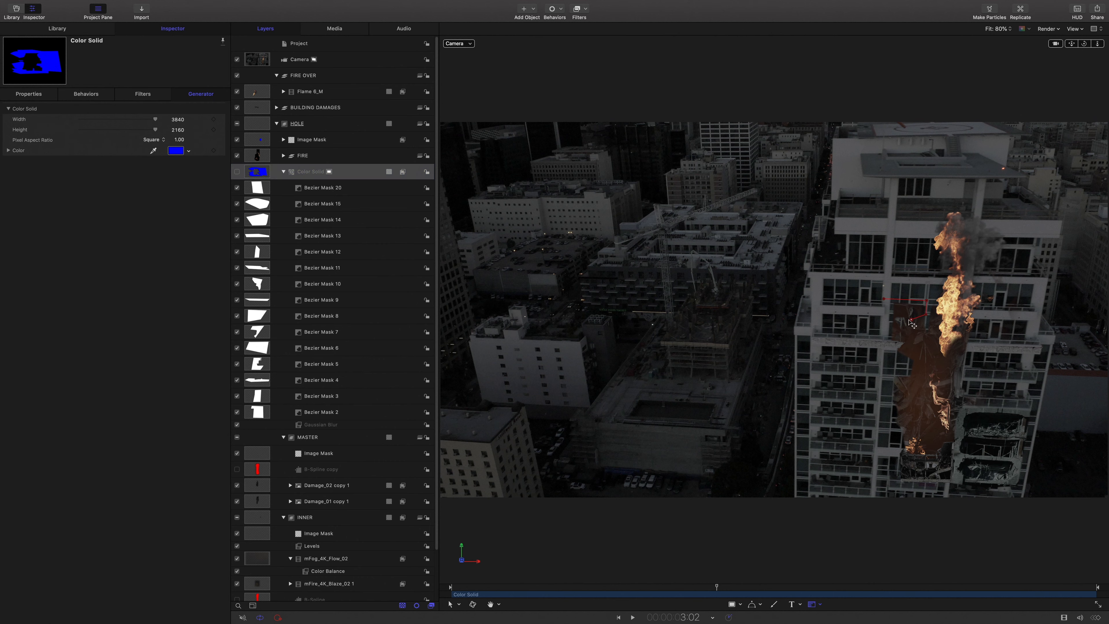
left_click(882, 301)
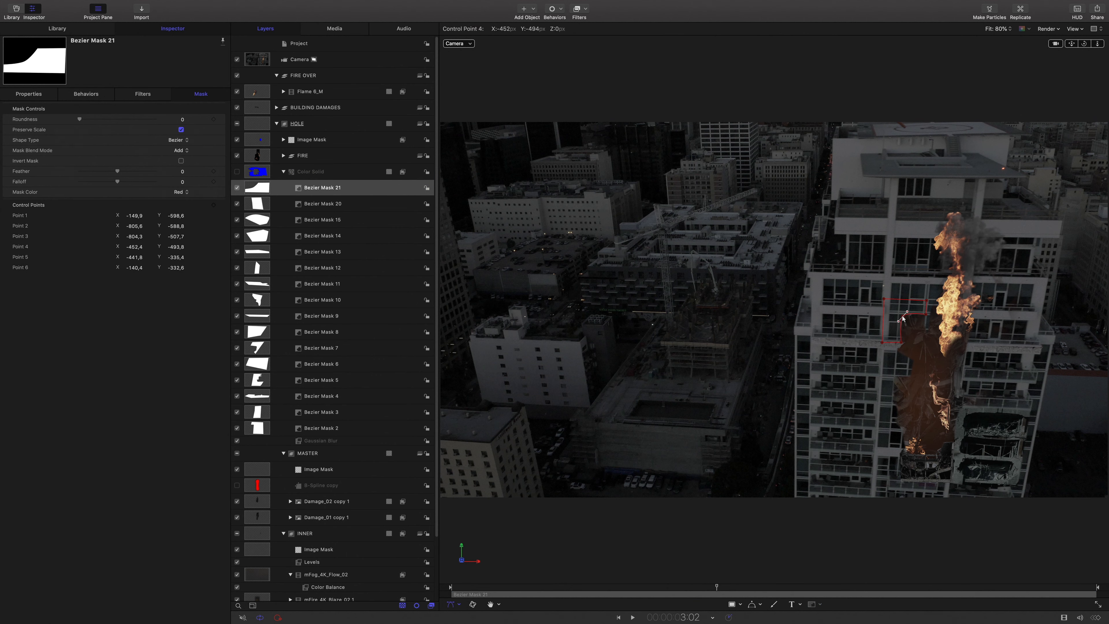
mouse_move(900, 327)
left_mouse_down()
mouse_move(903, 342)
mouse_move(879, 341)
mouse_move(918, 323)
left_mouse_up()
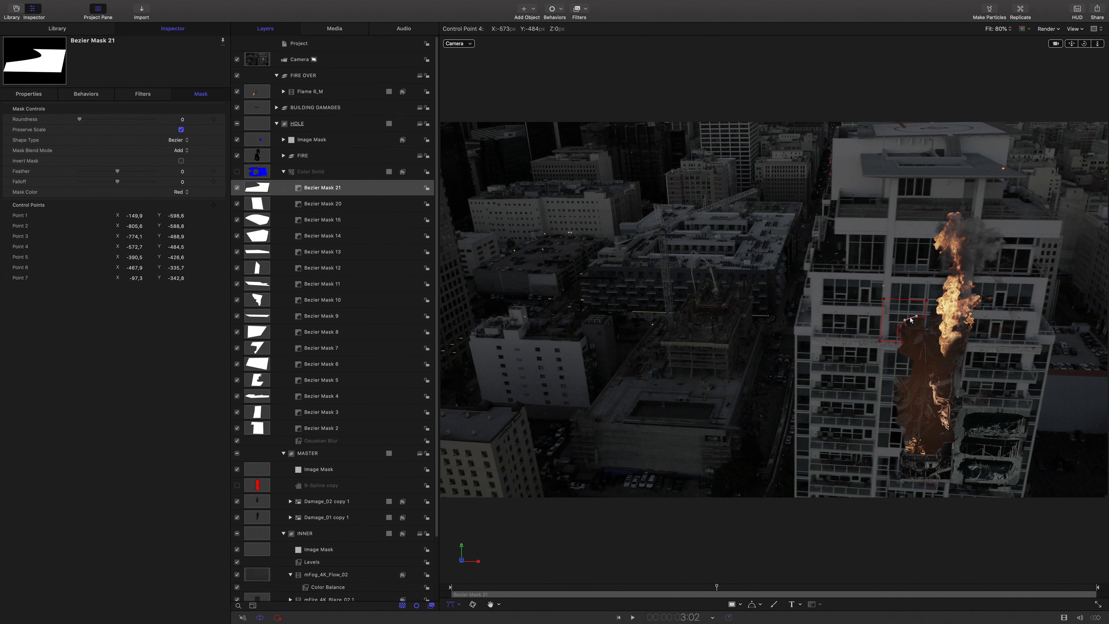
Draw a five-point linear Bezier mask on the Color Solid over the facade right of the hole and check it along the timeline.
left_click(398, 174)
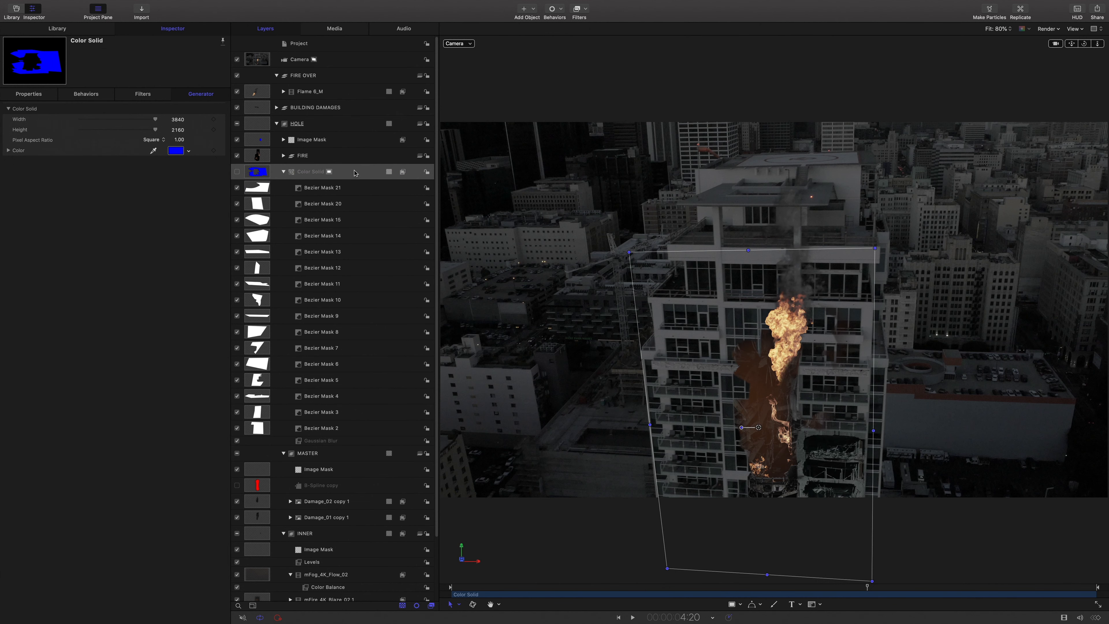
left_click(355, 171)
key("alt+b")
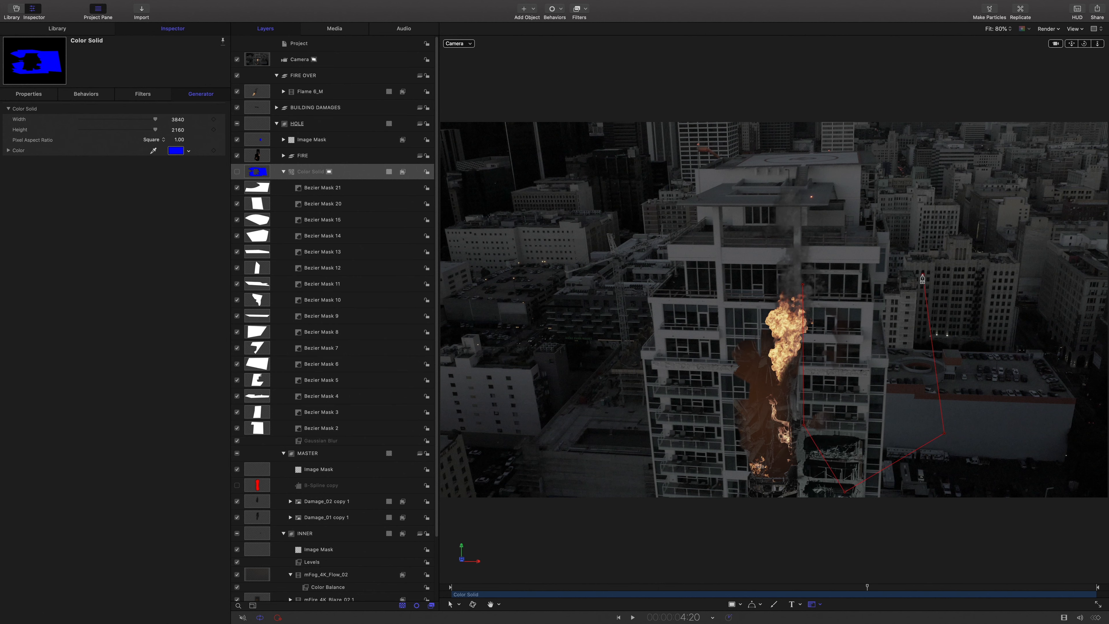
left_click(803, 285)
mouse_move(867, 588)
left_mouse_down()
mouse_move(666, 592)
mouse_move(779, 582)
left_mouse_up()
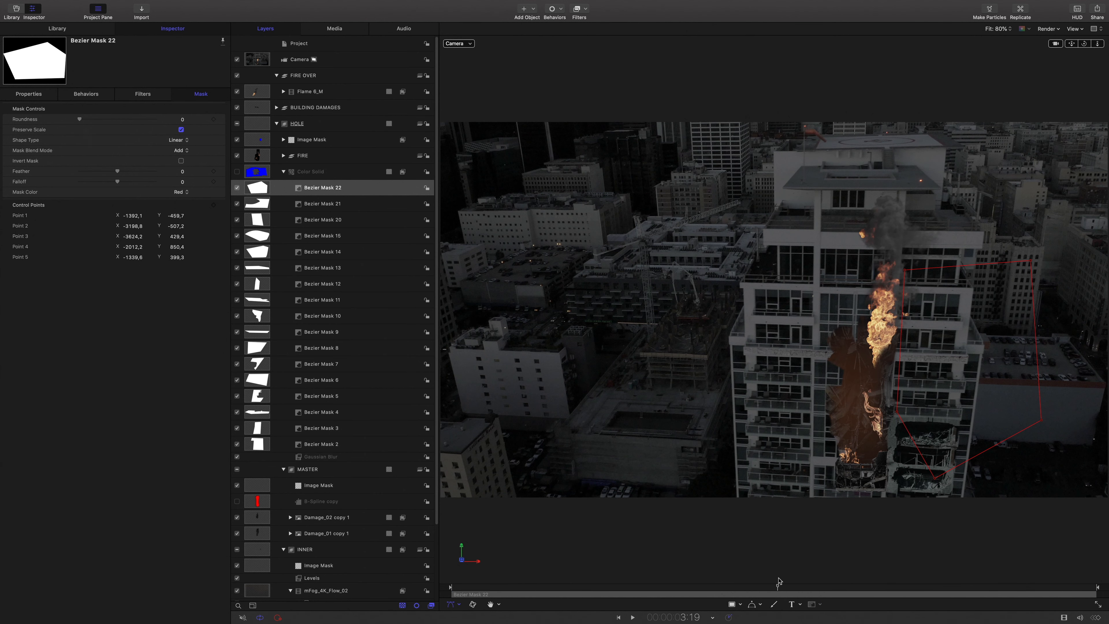
Reshape Bezier Mask 6 into a thin horizontal strip along the balcony edge left of the hole.
left_click(323, 203)
left_click(332, 379)
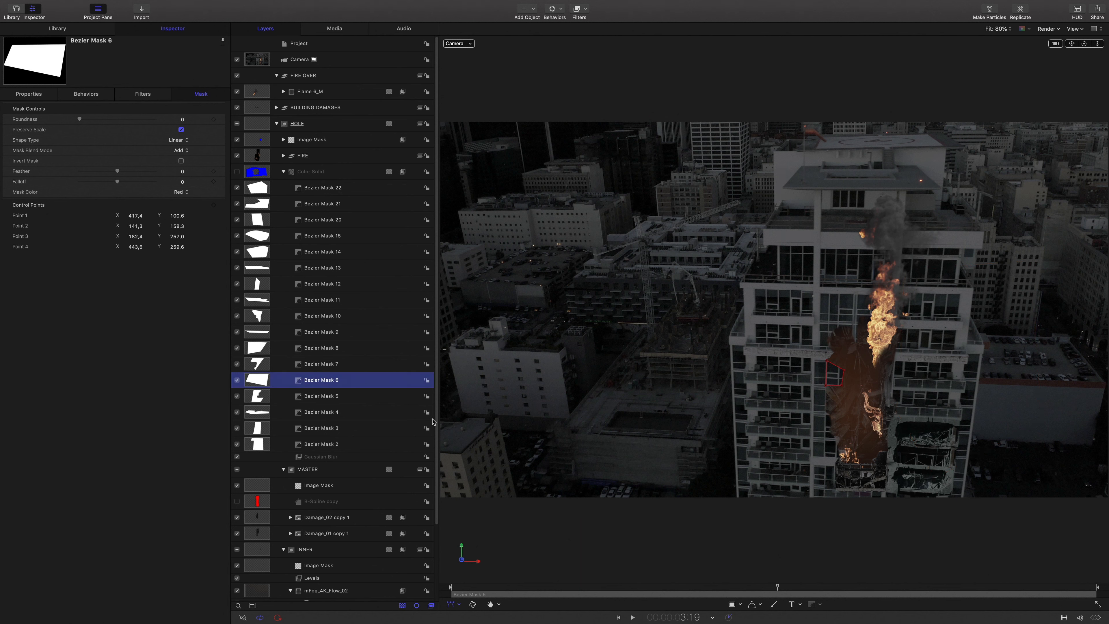
left_click(237, 380)
mouse_move(844, 370)
left_mouse_down()
mouse_move(829, 374)
mouse_move(838, 389)
left_mouse_up()
mouse_move(826, 385)
left_mouse_down()
mouse_move(839, 385)
mouse_move(820, 383)
left_mouse_up()
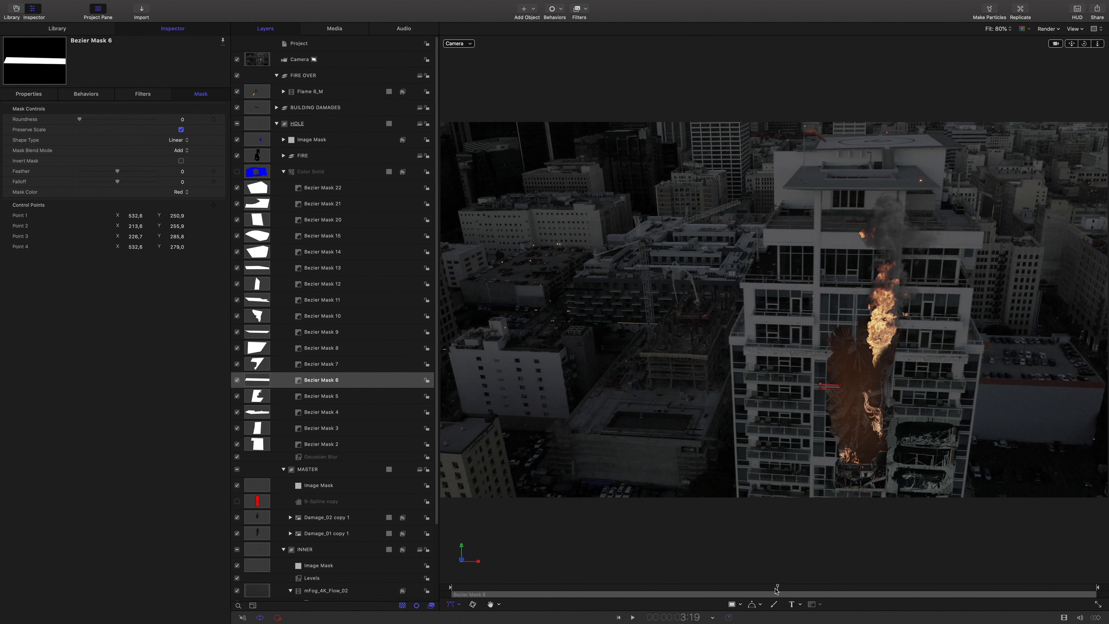
left_click_drag(776, 589, 683, 592)
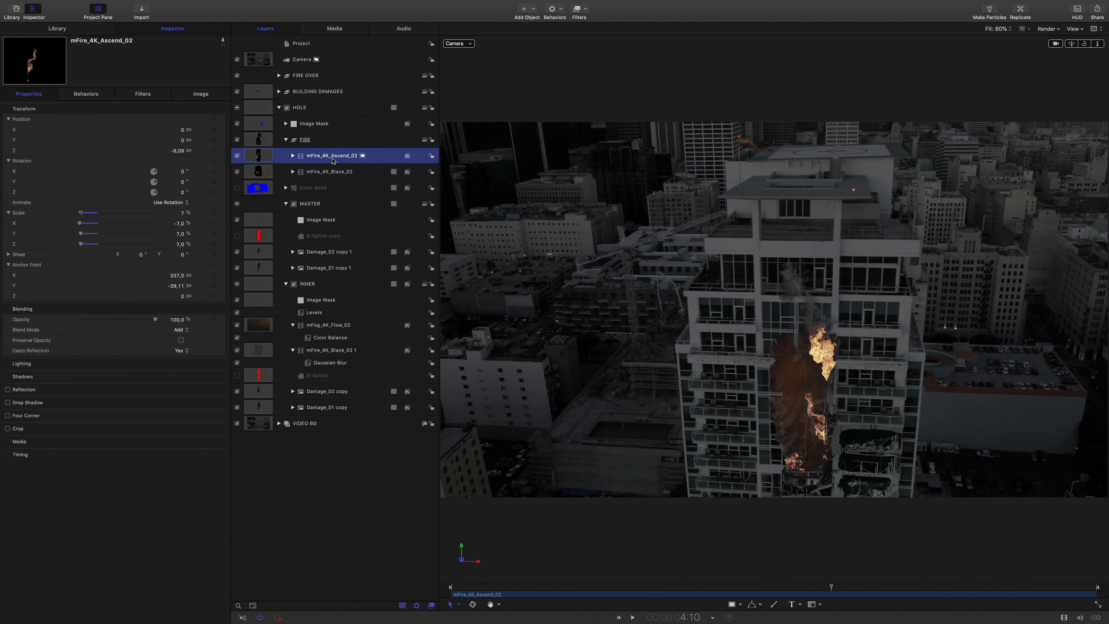
Duplicate mFire_4K_Ascend_02 in the FIRE group and add a Gaussian Blur filter to the original clip.
right_click(333, 160)
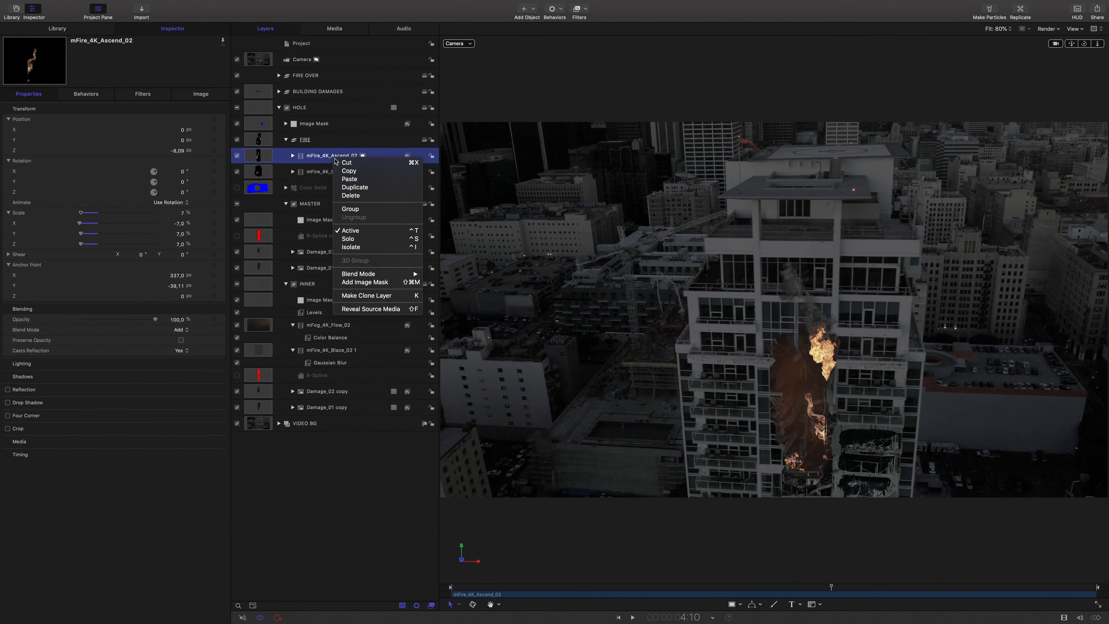
left_click(355, 188)
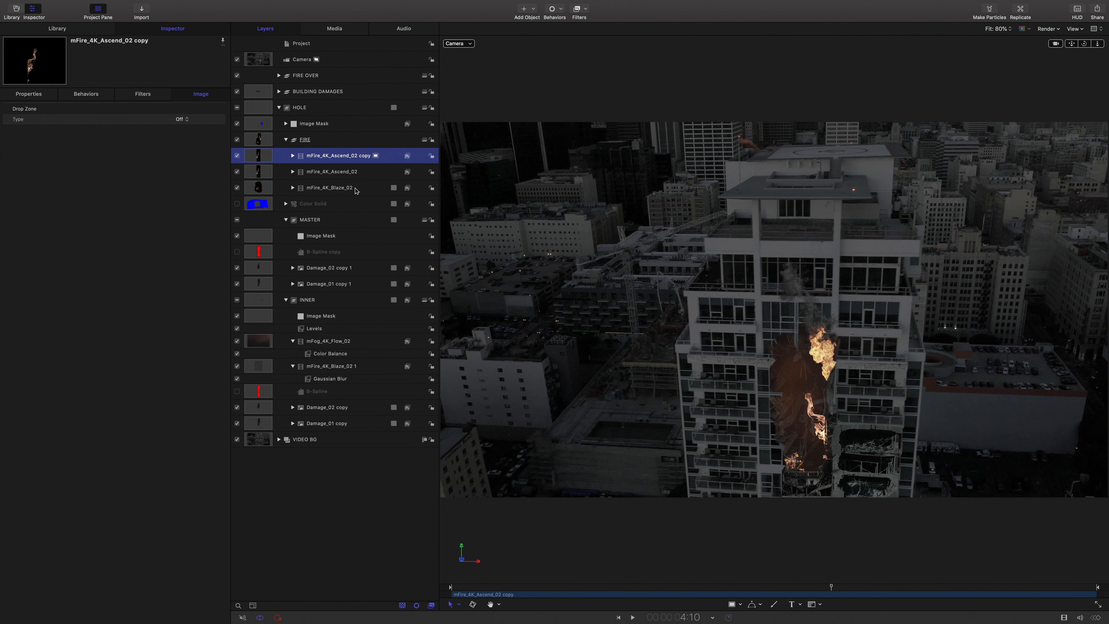
left_click(315, 171)
key("super+2")
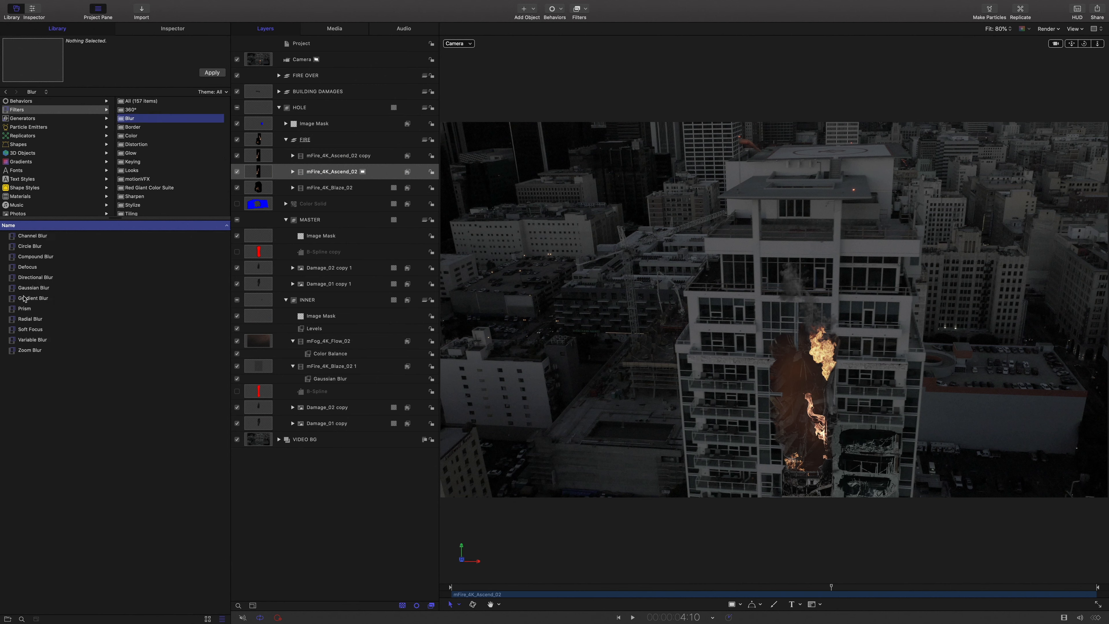
left_click_drag(25, 288, 325, 174)
key("super+3")
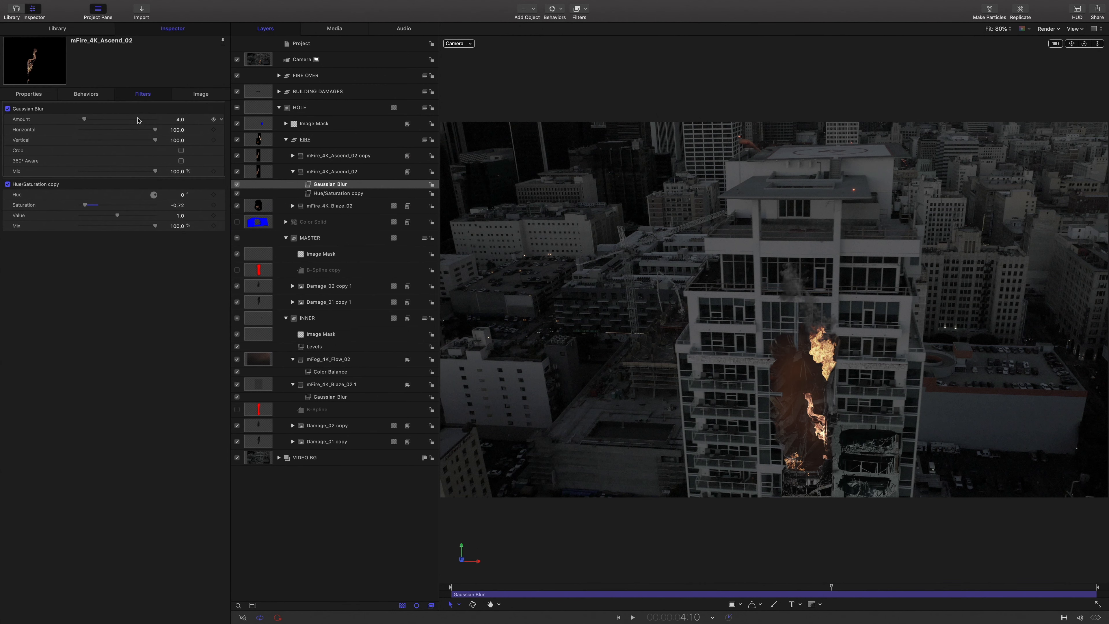
Set the Gaussian Blur amount to 828, check the glow during playback, and lower the blurred flame clip's opacity.
left_click_drag(96, 121, 155, 120)
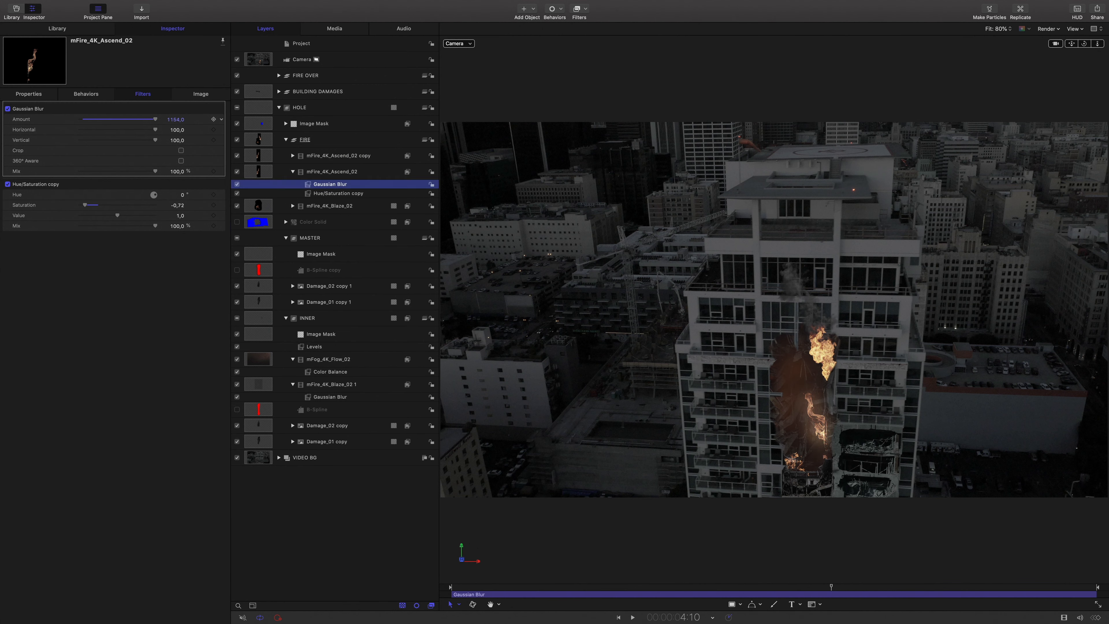
key("space")
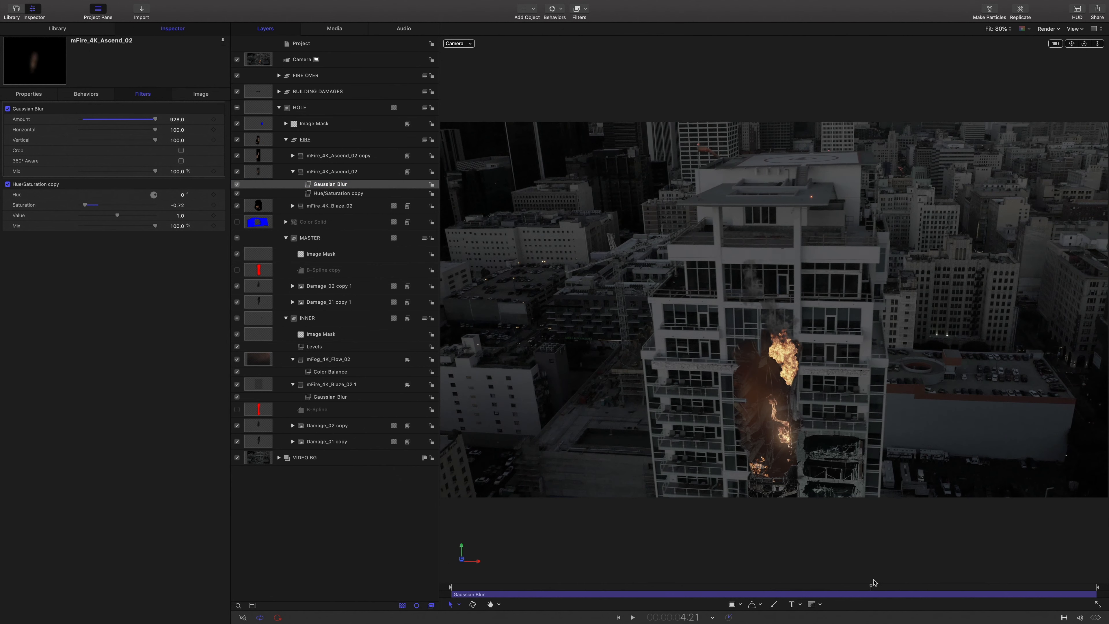
left_click_drag(971, 556, 828, 571)
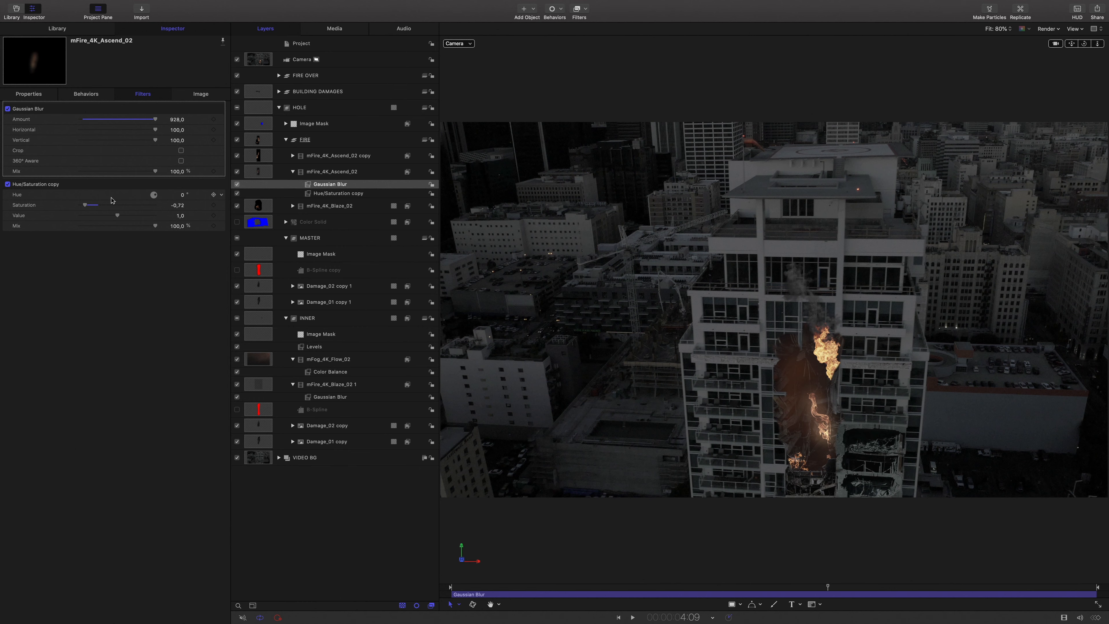
key("F1")
left_click_drag(136, 321, 105, 322)
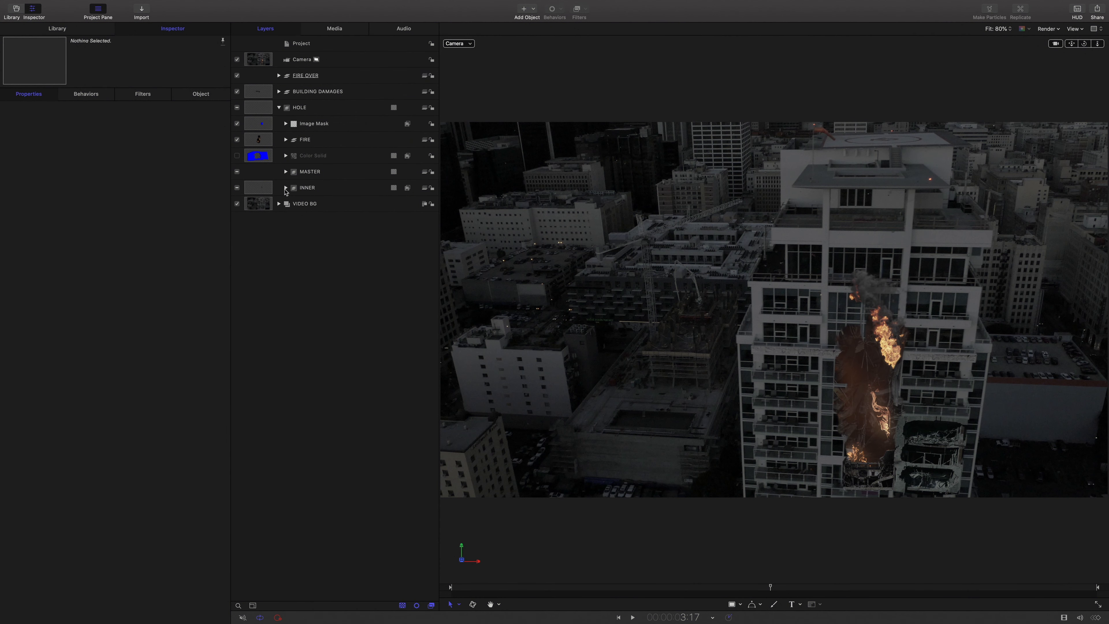
Import mSpark_Shoot_01.mp4 from the STOCK FOOTAGE folder into the INNER group.
left_click(286, 187)
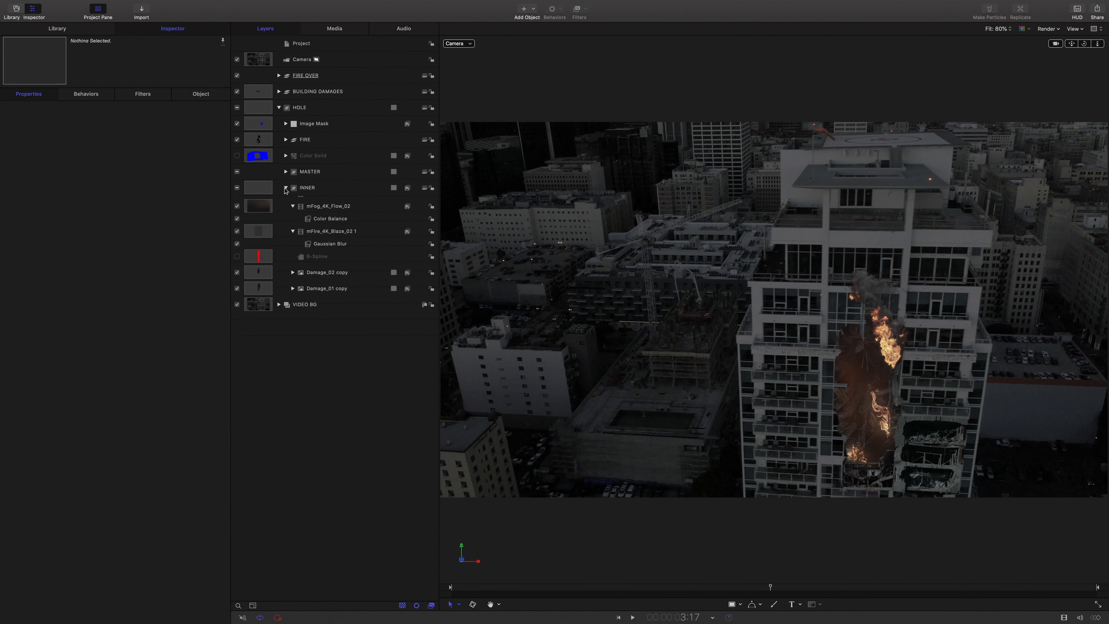
left_click(323, 191)
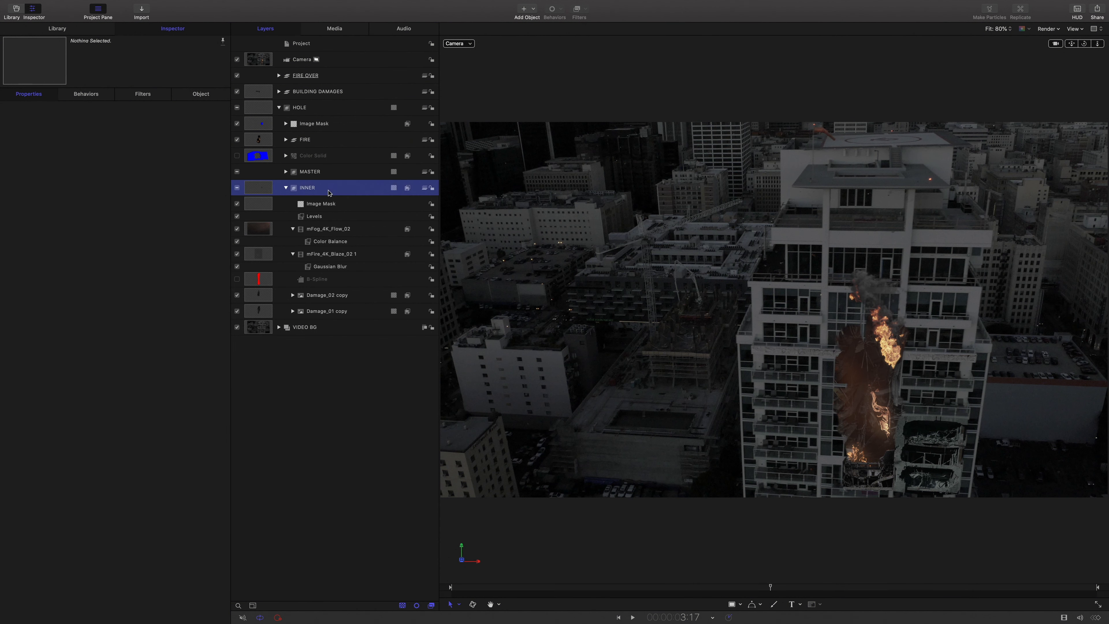
left_click(144, 13)
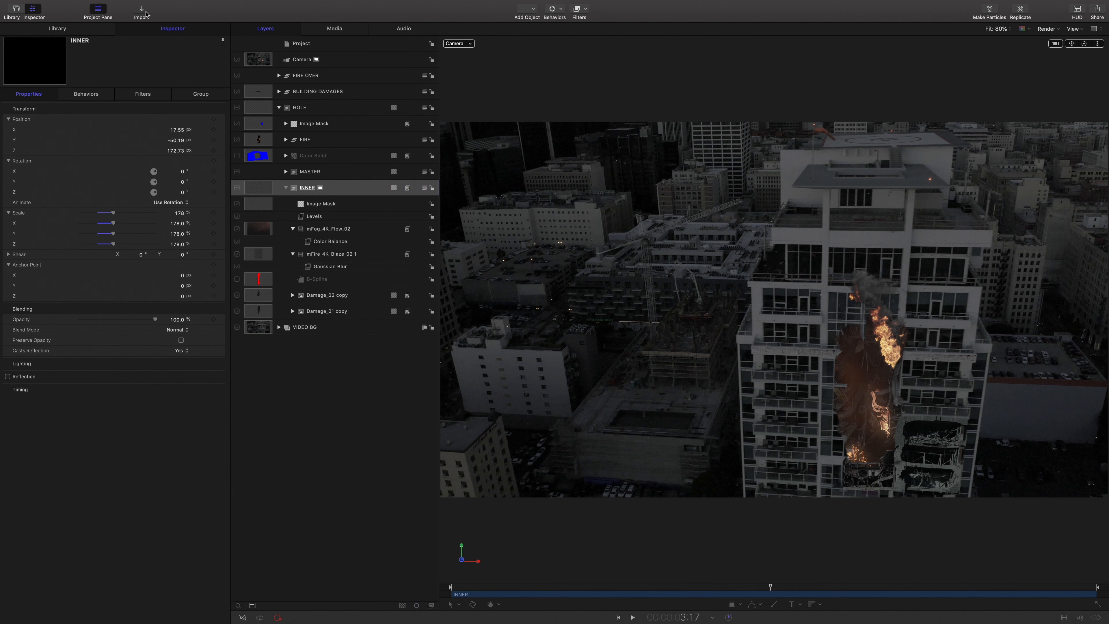
left_click(548, 193)
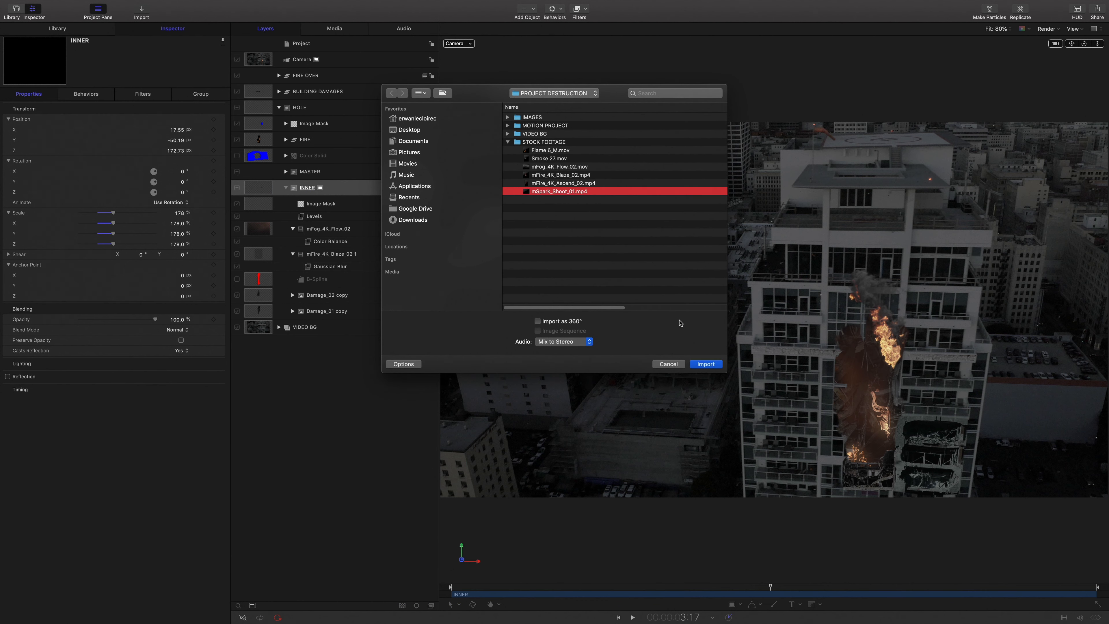
left_click(704, 363)
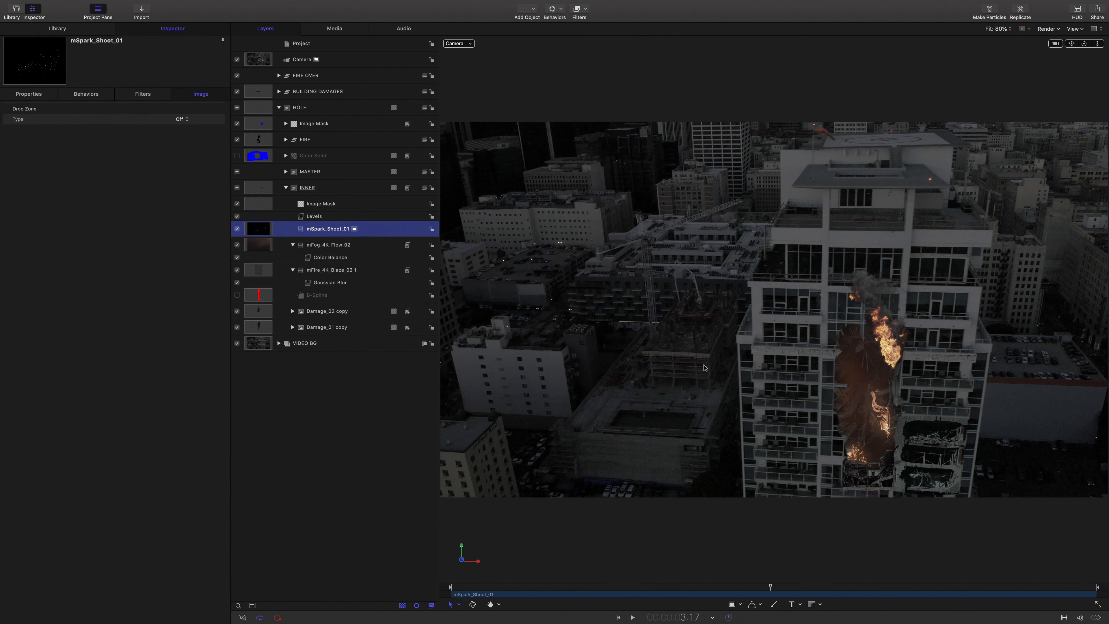
Set mSpark_Shoot_01 to -90° X rotation, Add blend mode and 13% scale.
left_click(28, 93)
left_click(180, 171)
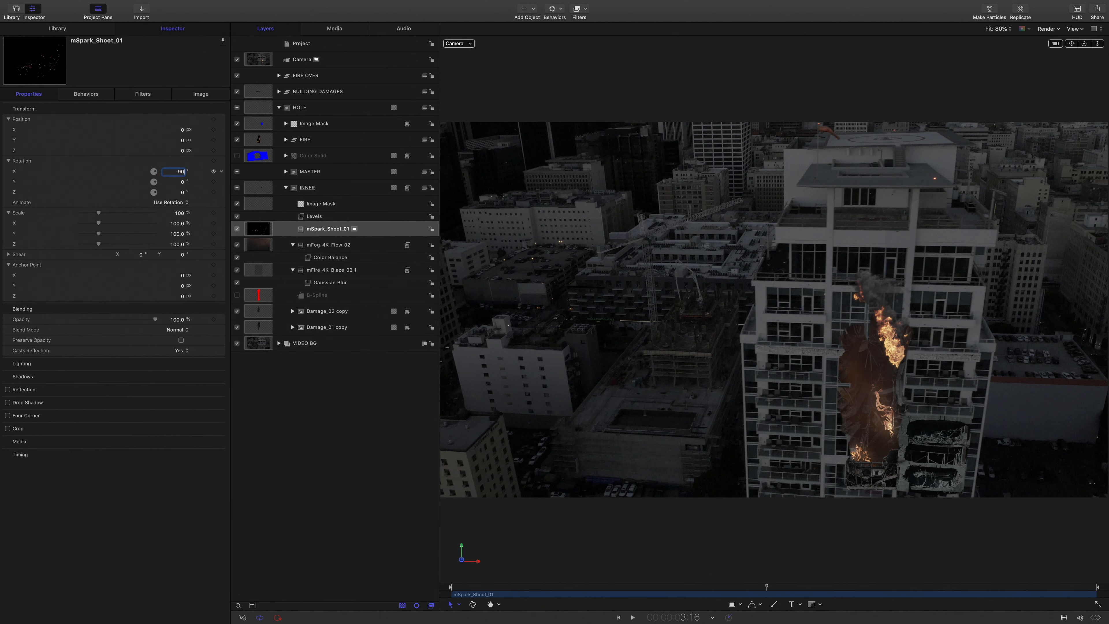
type("-90")
left_click(178, 330)
left_click(181, 391)
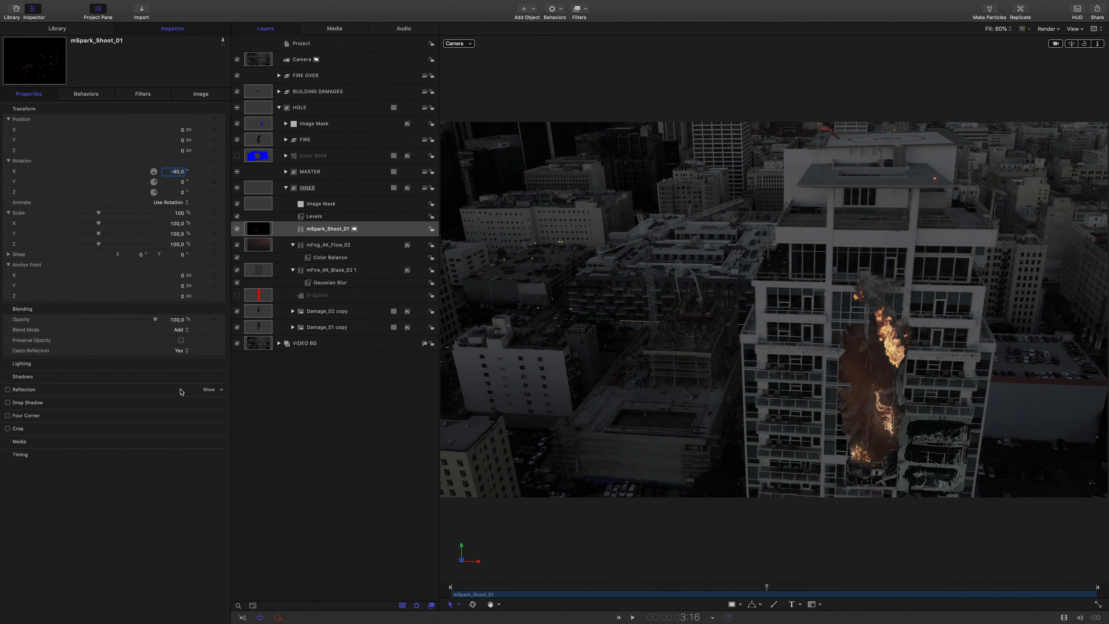
left_click_drag(775, 588, 824, 586)
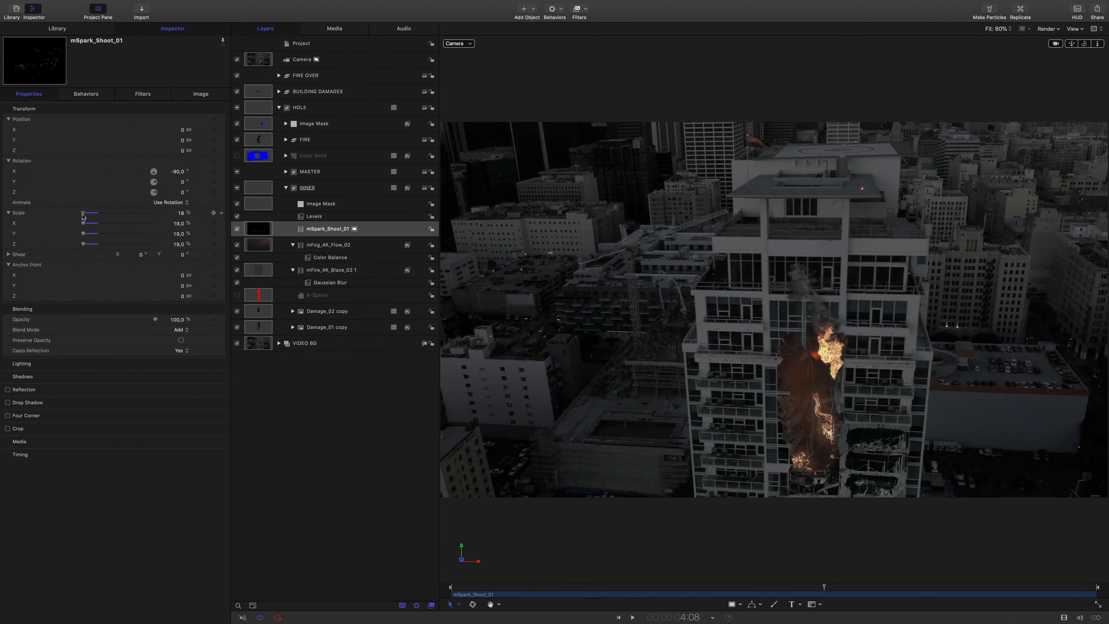
Isolate mSpark_Shoot_01 and draw a six-point Bezier mask around the main spark burst, cutting off the sparks at the frame's far right.
left_click(355, 229)
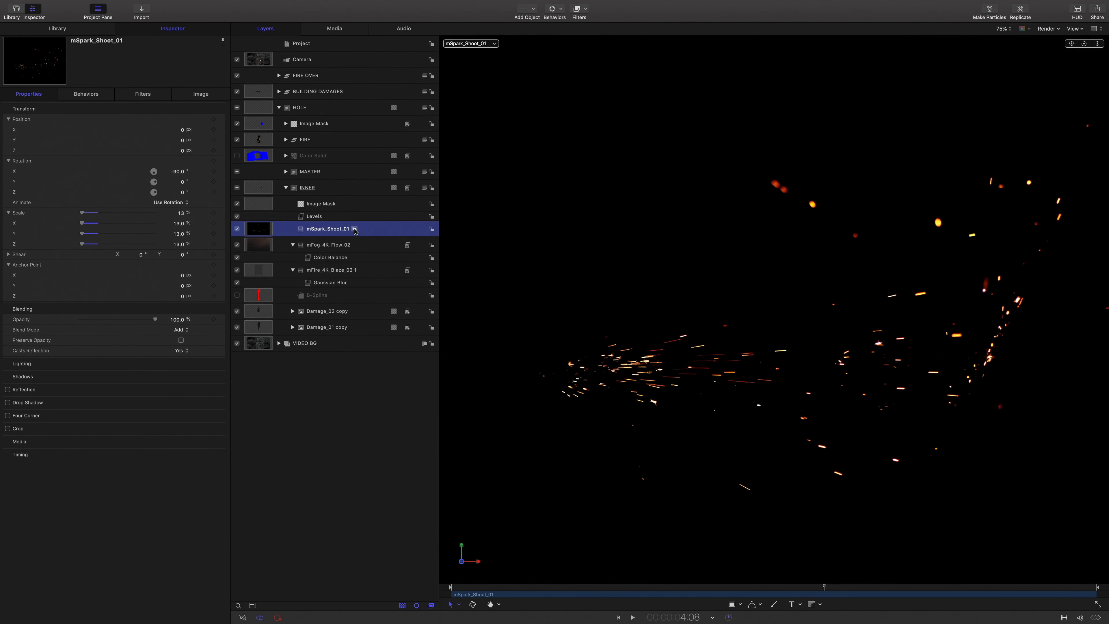
left_click_drag(823, 586, 759, 587)
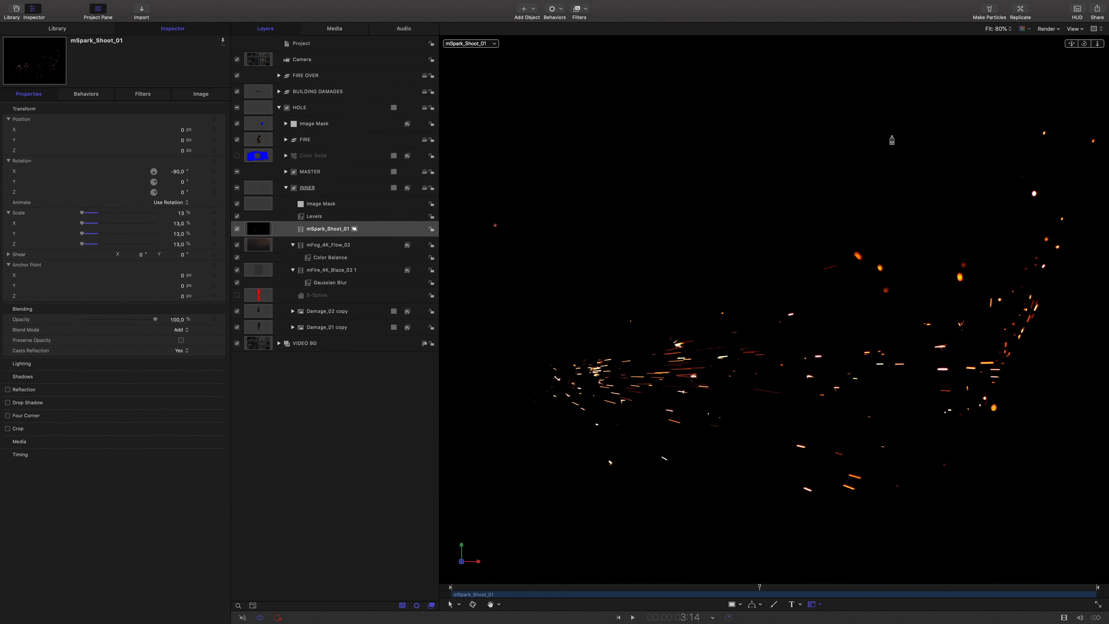
left_click(876, 133)
left_click(936, 532)
left_click(503, 536)
left_click(471, 297)
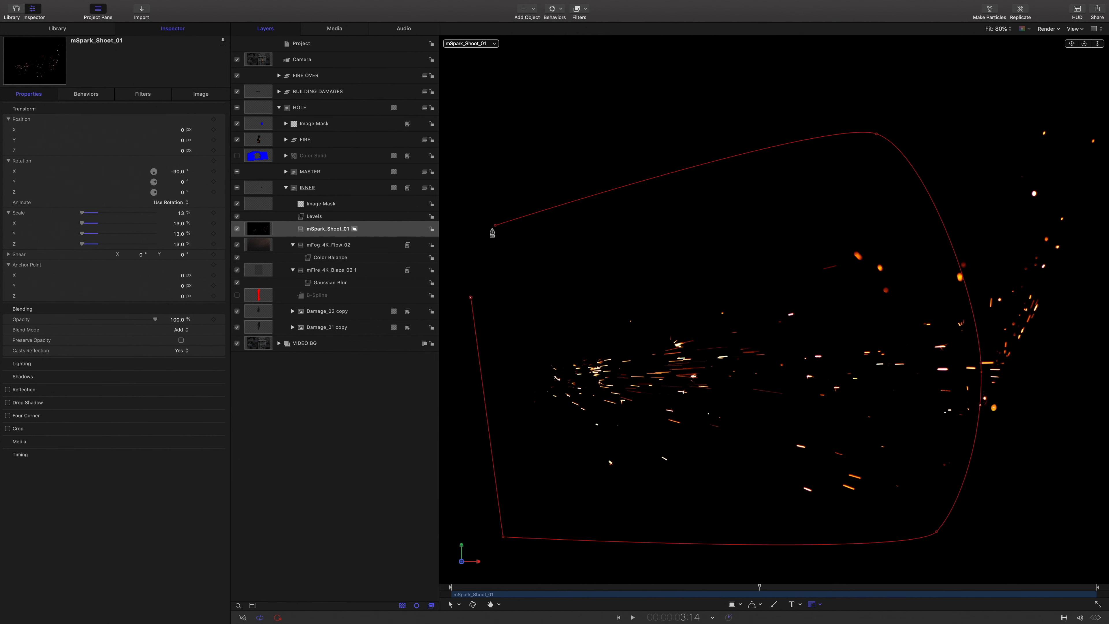
left_click(495, 226)
Soften the spark mask with a feather of 100 and a falloff of -100, then check it along the timeline.
left_click(200, 94)
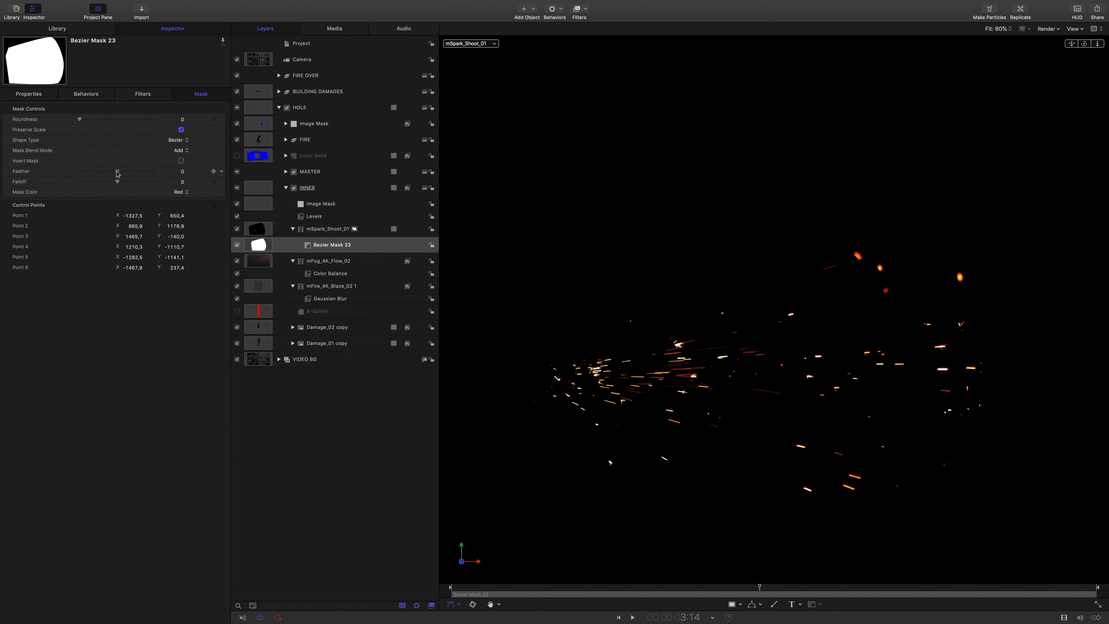
left_click_drag(79, 171, 156, 172)
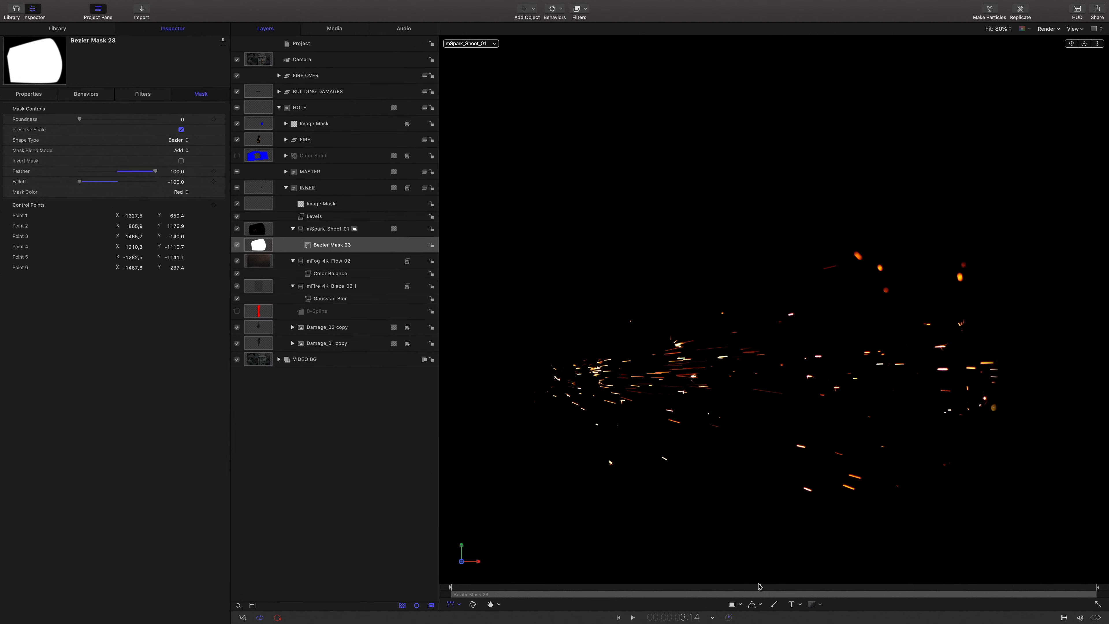
left_click_drag(760, 587, 805, 568)
Return to the camera view, fit the sparks into the hole at 5% scale and -96° Z rotation, and shift the clip's start to 3:14.
left_click(355, 229)
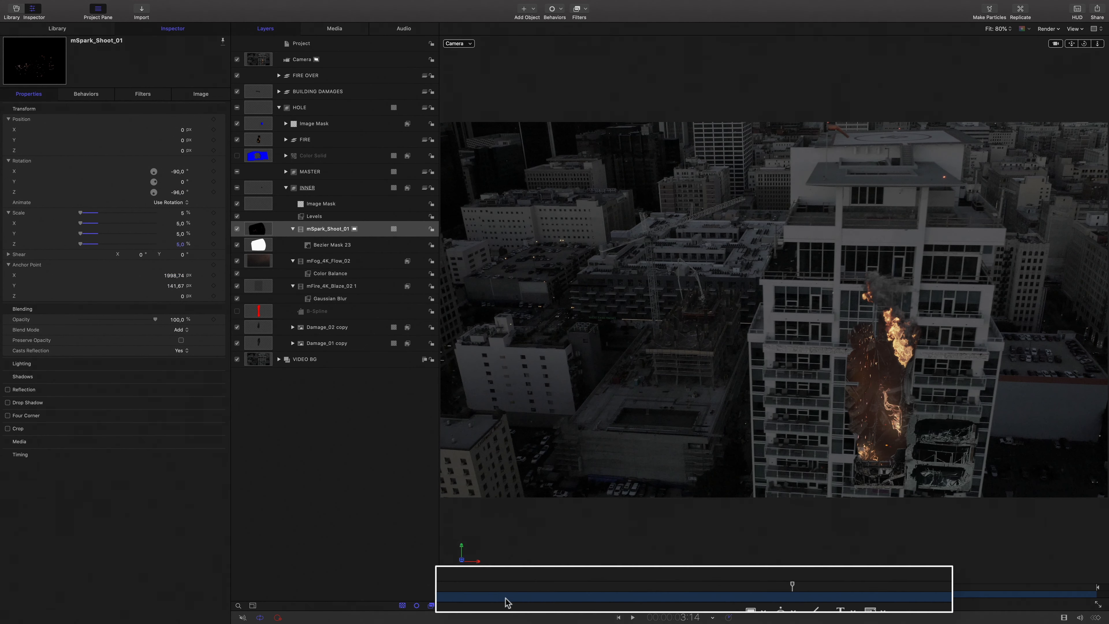
left_click_drag(557, 595, 943, 600)
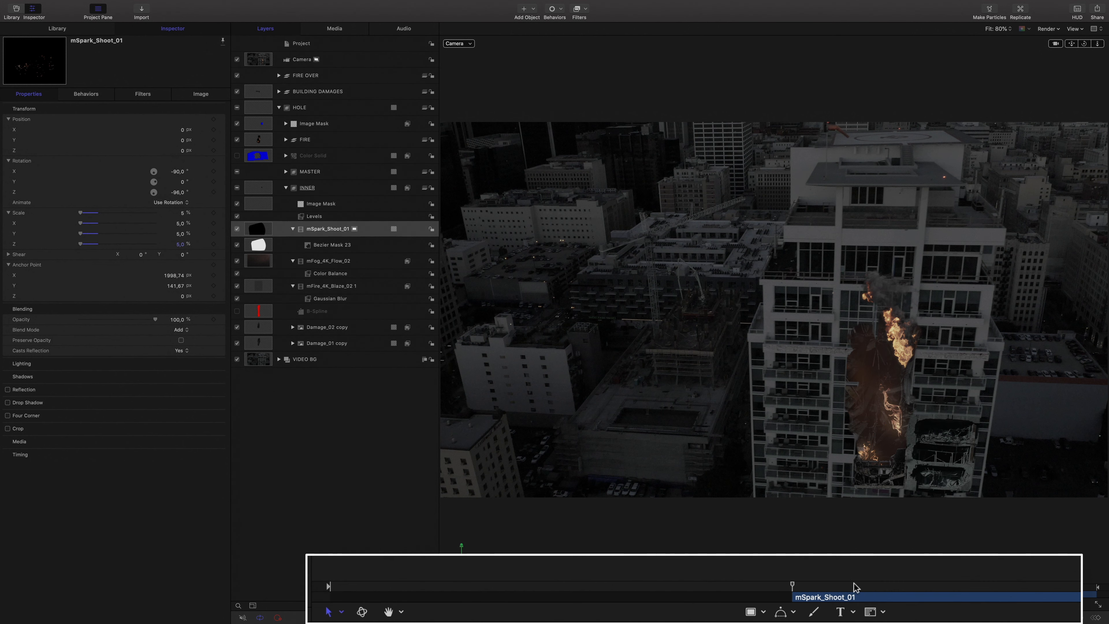
left_click_drag(798, 590, 875, 587)
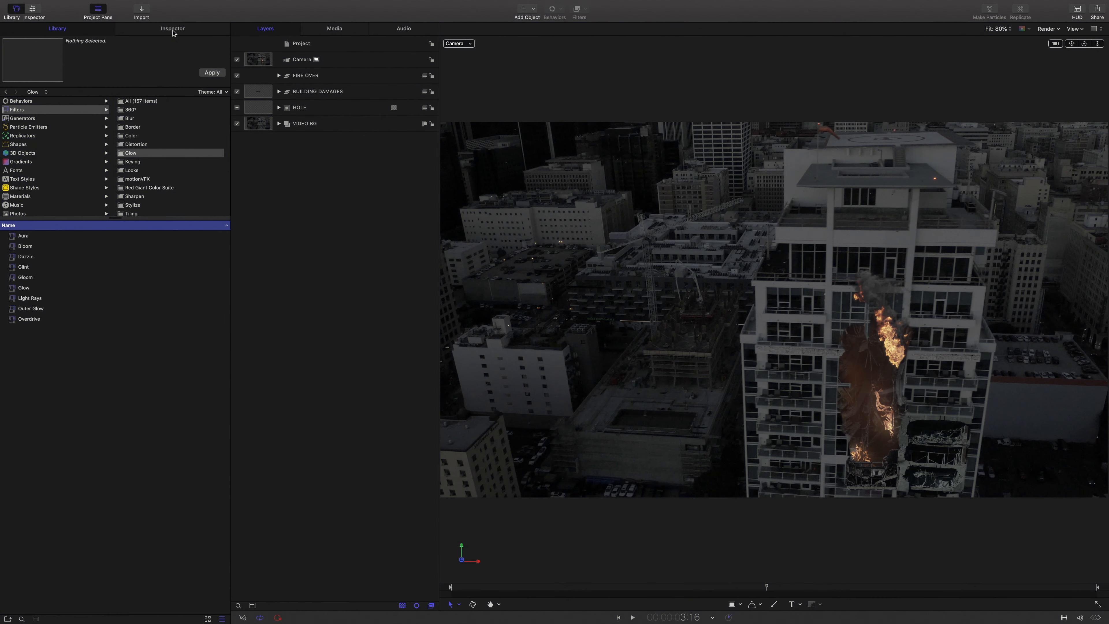
Add the mTracker3D 3D Group from the favorites directly beneath the Camera and rename it SMOKE.
scroll(57, 204, "down", 2)
left_click(57, 203)
left_click(138, 110)
left_click_drag(29, 235, 300, 241)
left_click_drag(299, 77, 288, 53)
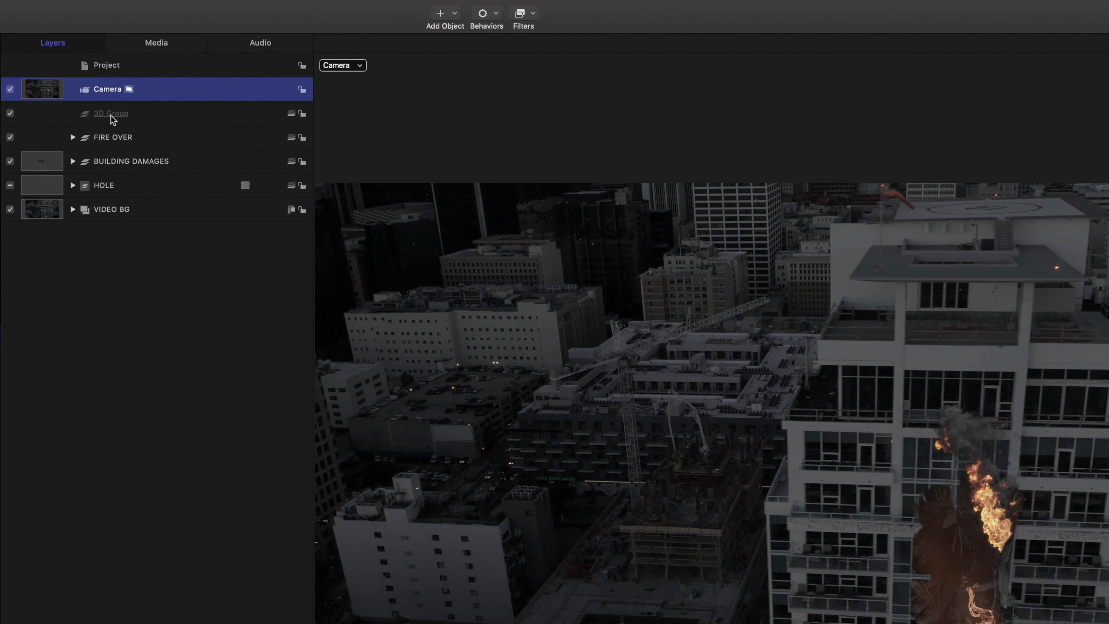
left_click(304, 76)
double_click(111, 114)
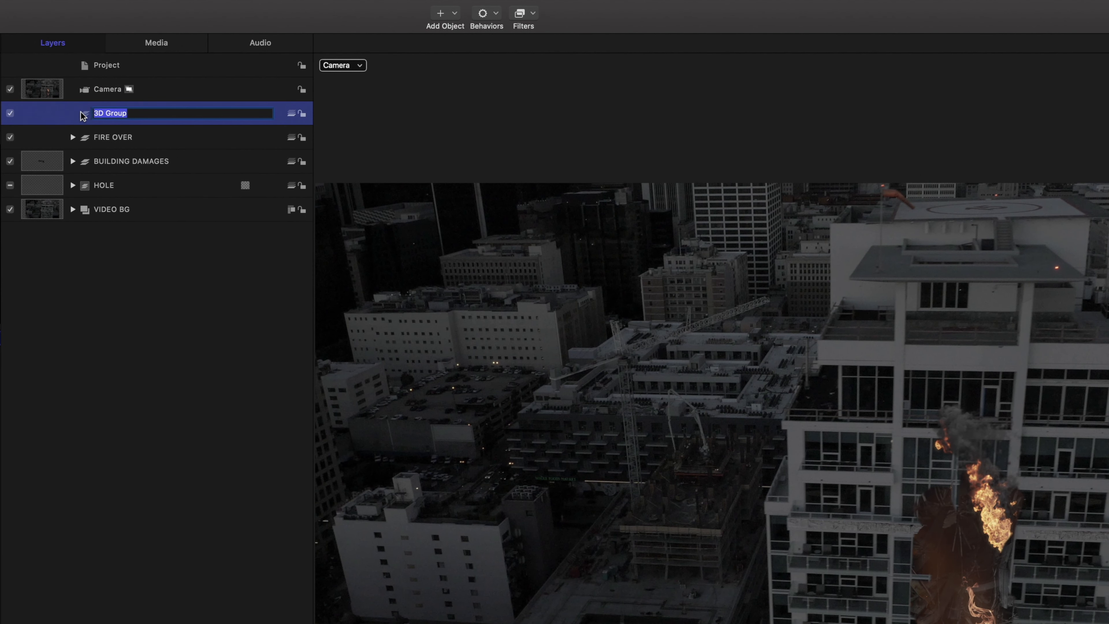
type("SMOKE")
key("Return")
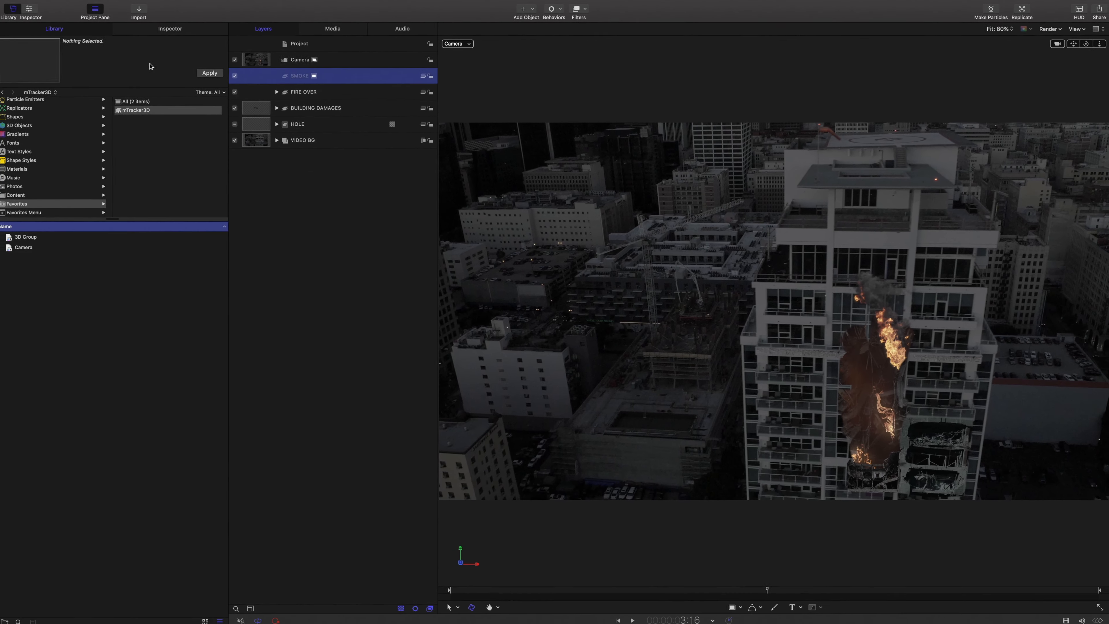
Import Smoke 27.mov from the STOCK FOOTAGE folder into the SMOKE group.
left_click(140, 10)
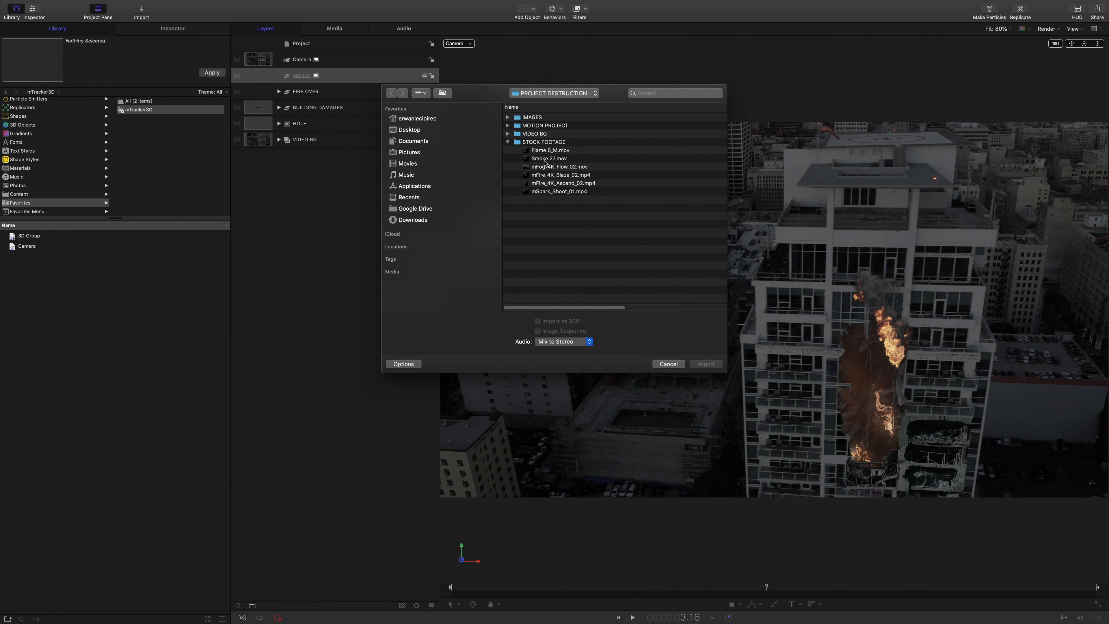
left_click(544, 158)
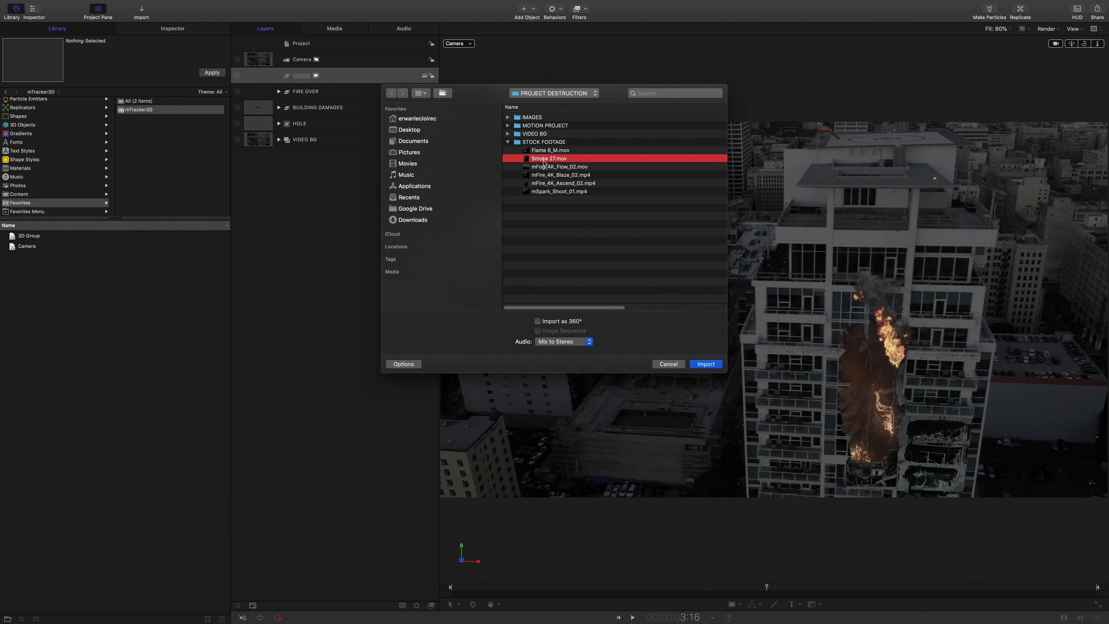
left_click(705, 365)
Set the Smoke 27 clip's X rotation to -90° and its scale to 76%.
left_click(172, 29)
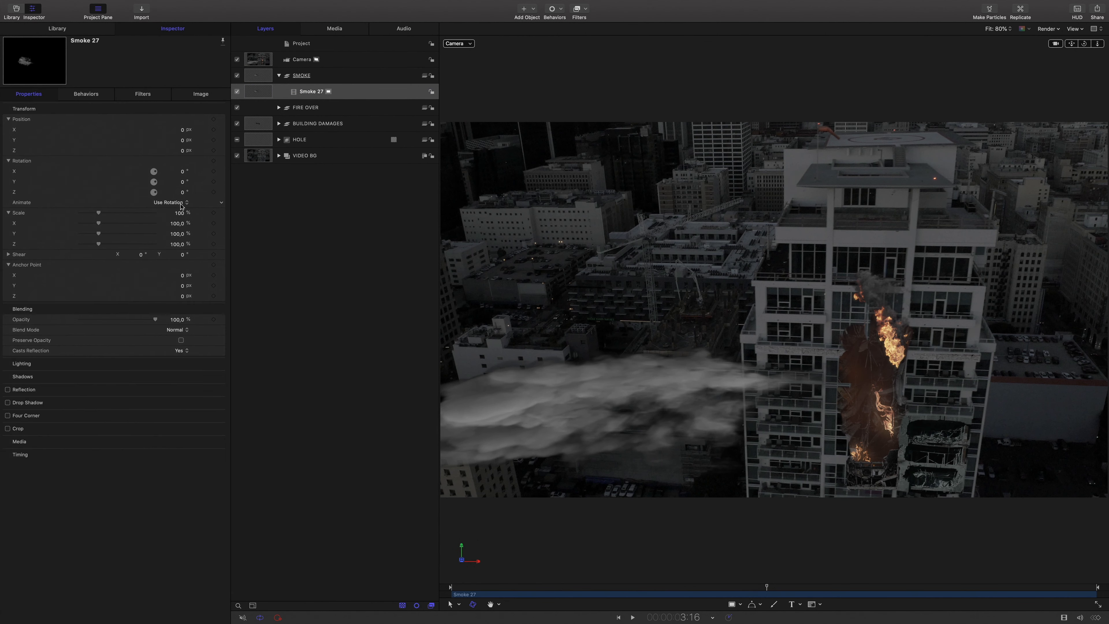
type("-90")
key("Return")
left_click_drag(769, 587, 641, 602)
left_click_drag(100, 214, 94, 213)
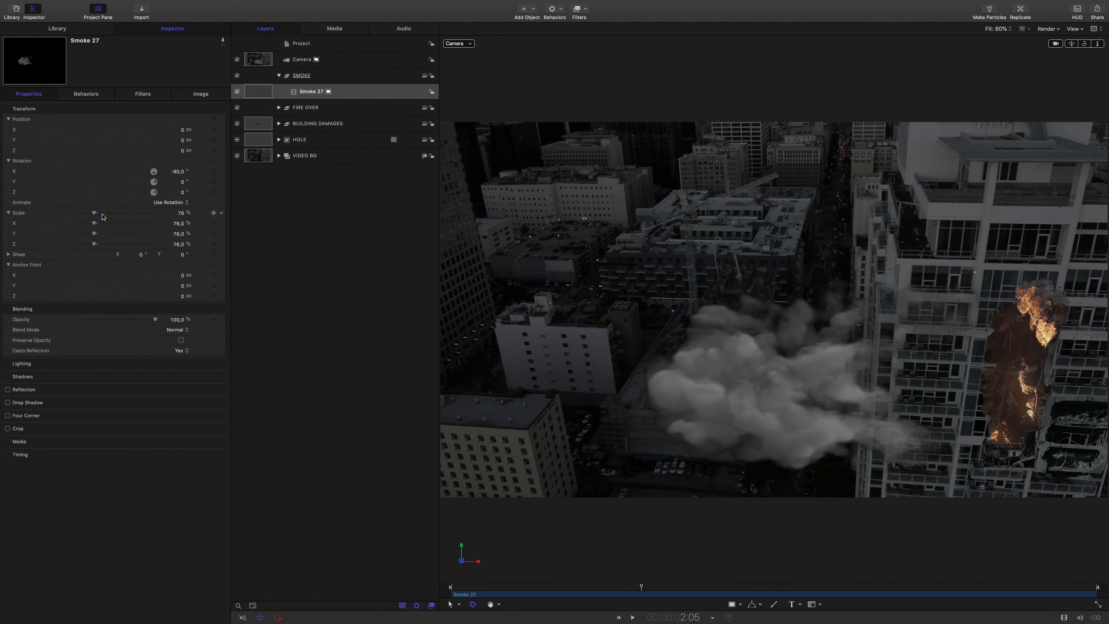
left_click_drag(665, 587, 764, 581)
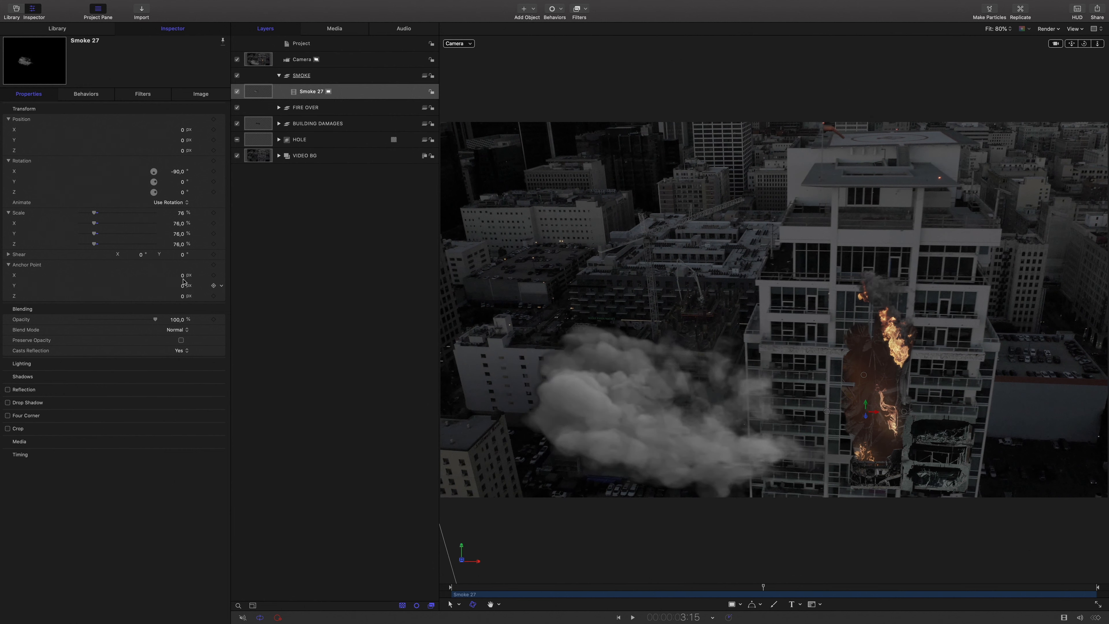
Offset Smoke 27's anchor point to X -761.24 and Y 38, and tilt the smoke 16.2° around Z.
mouse_move(184, 275)
left_mouse_down()
mouse_move(181, 289)
mouse_move(191, 286)
left_mouse_up()
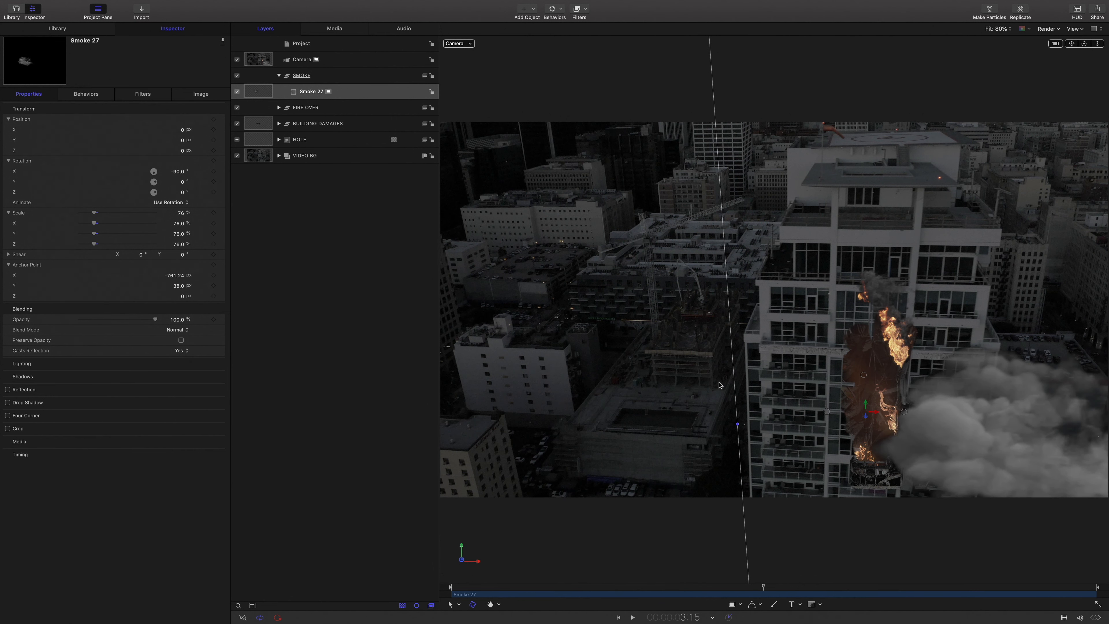
left_click_drag(904, 411, 900, 399)
left_click_drag(763, 587, 1009, 570)
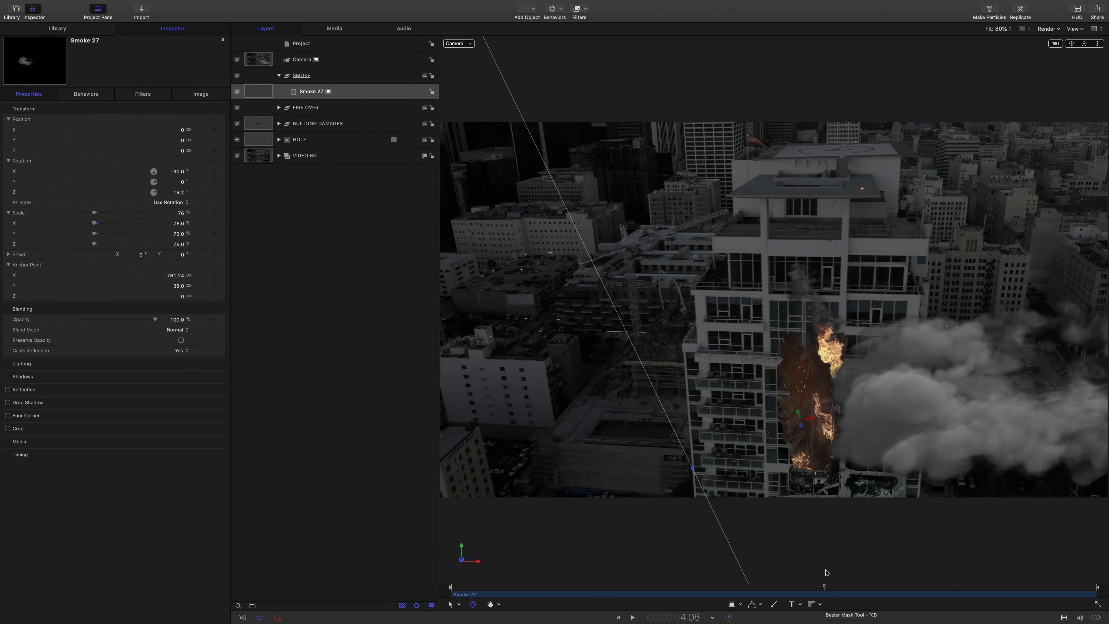
Apply the Keyer filter from the Keying category to the Smoke 27 clip.
left_click(88, 29)
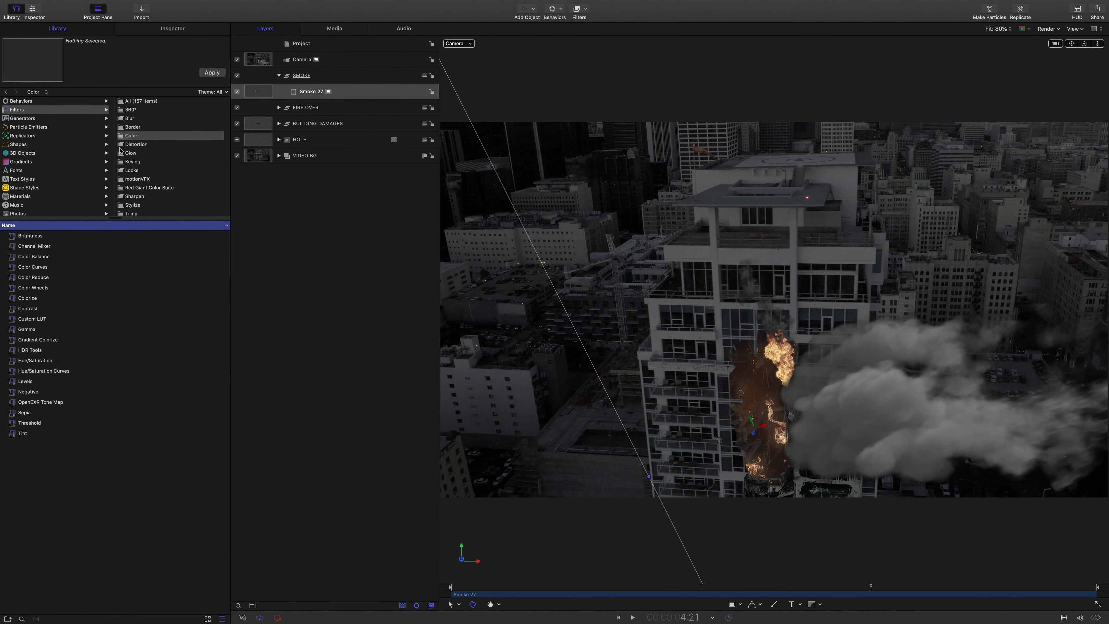
left_click(131, 162)
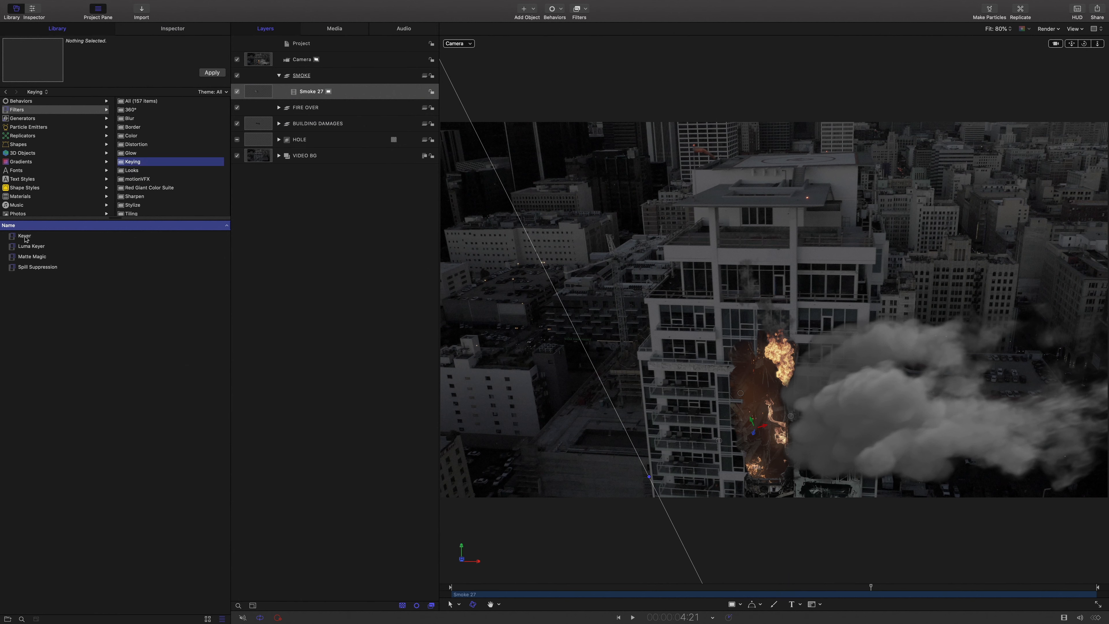
left_click_drag(25, 238, 342, 92)
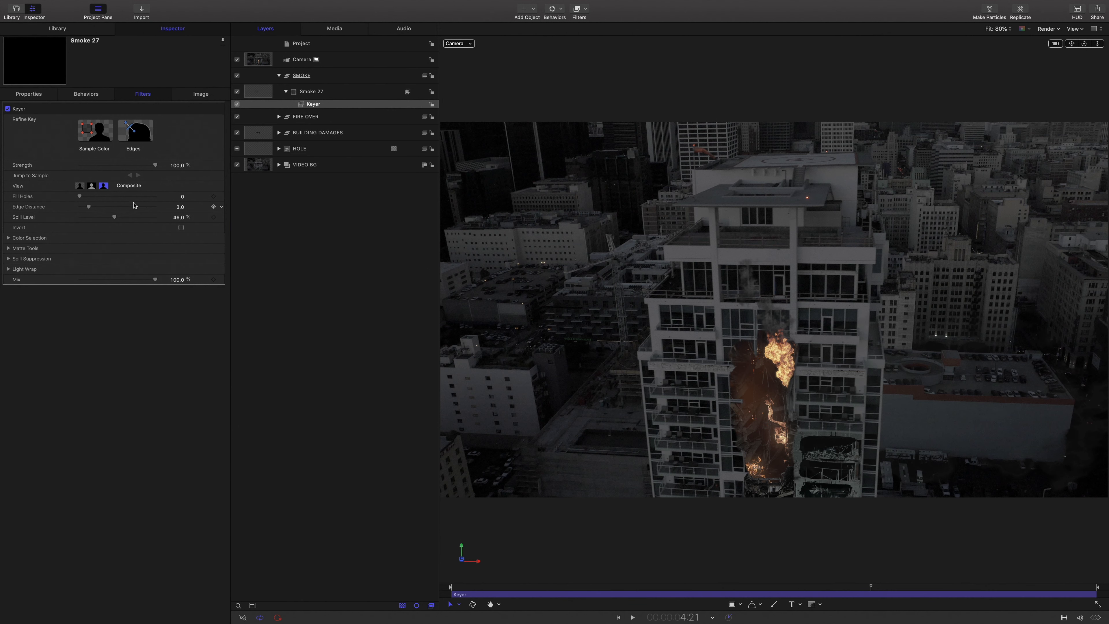
Invert the Keyer with its spill level at 0% and lower the matte levels midpoint to make the smoke more transparent.
left_click(180, 227)
left_click(8, 248)
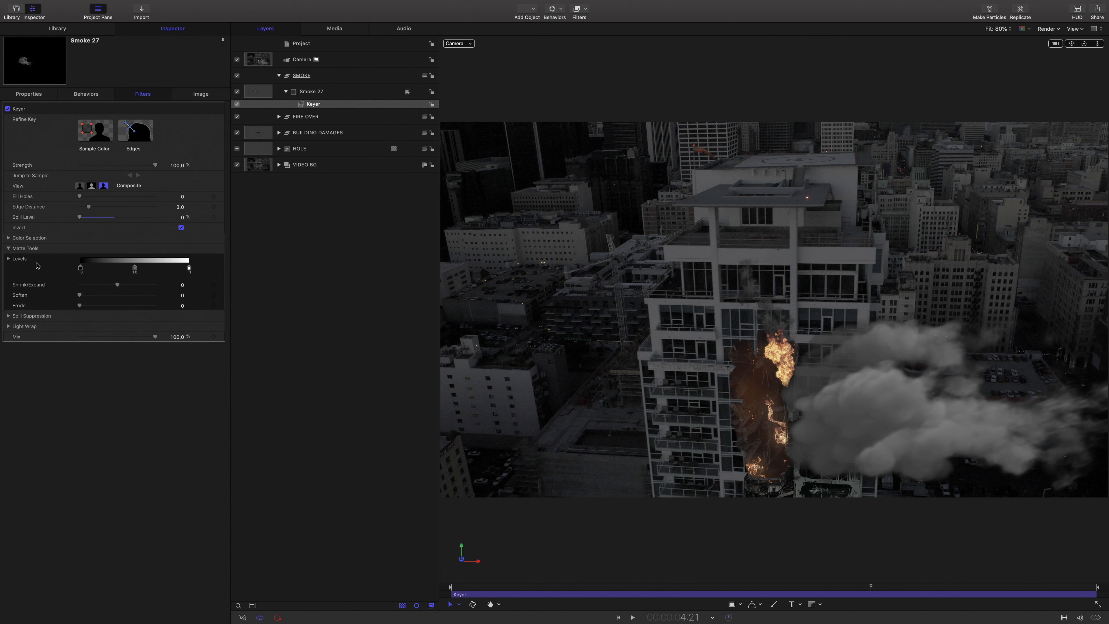
left_click_drag(103, 271, 99, 270)
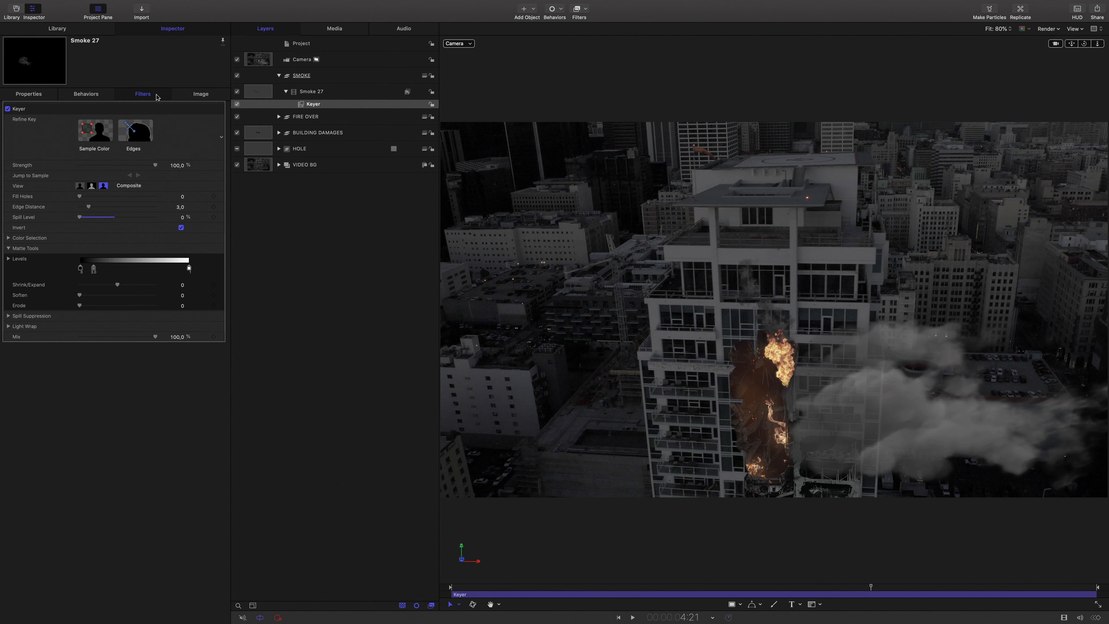
Apply the Levels filter from the Color category to the Smoke 27 clip.
left_click(51, 29)
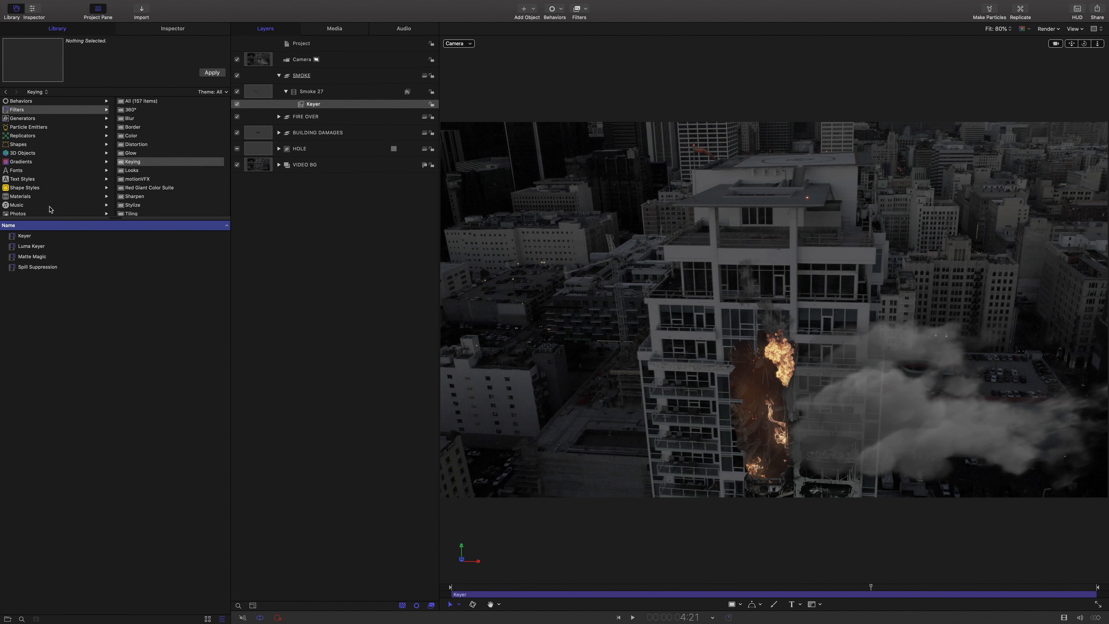
left_click(131, 136)
left_click_drag(25, 381, 329, 94)
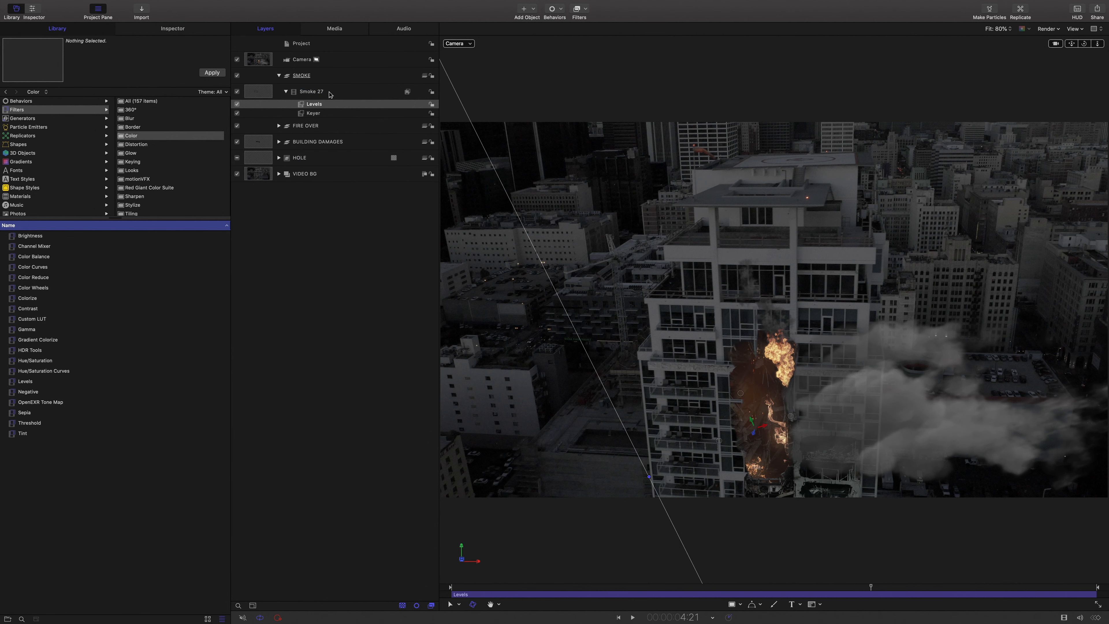
Darken Smoke 27 by raising the Levels midtone point, and raise the Keyer's matte levels midpoint.
left_click(173, 29)
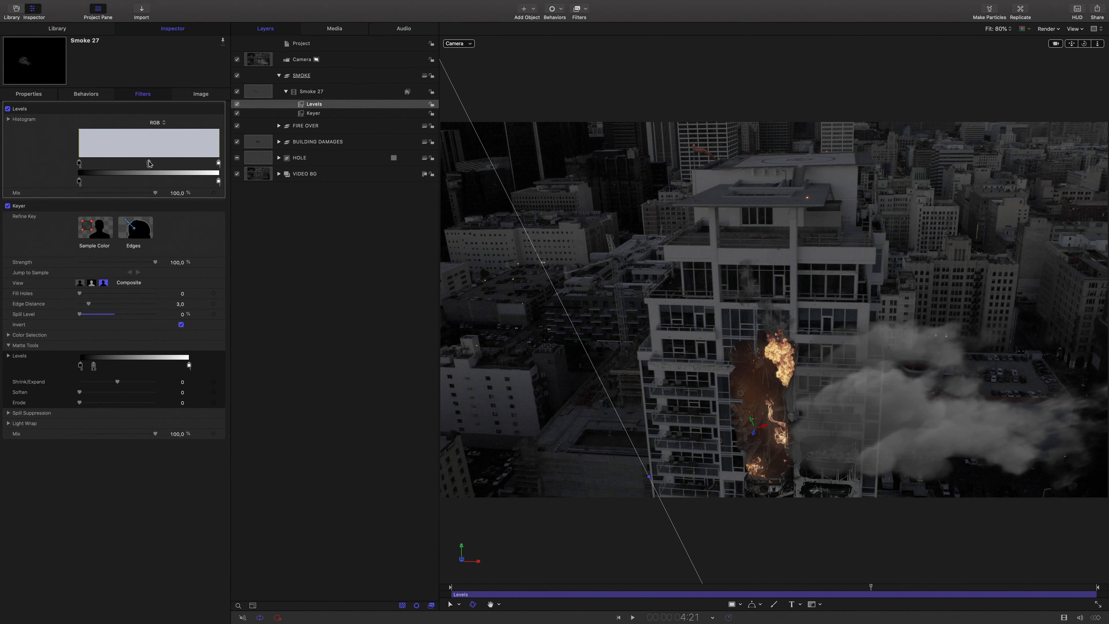
left_click_drag(149, 163, 186, 162)
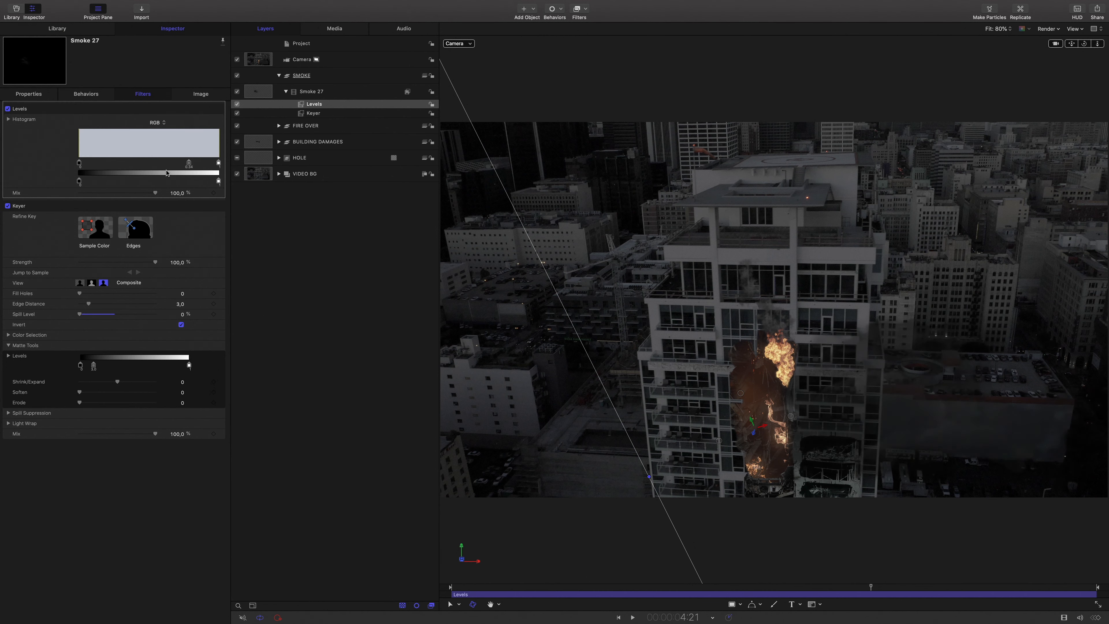
left_click_drag(103, 366, 126, 366)
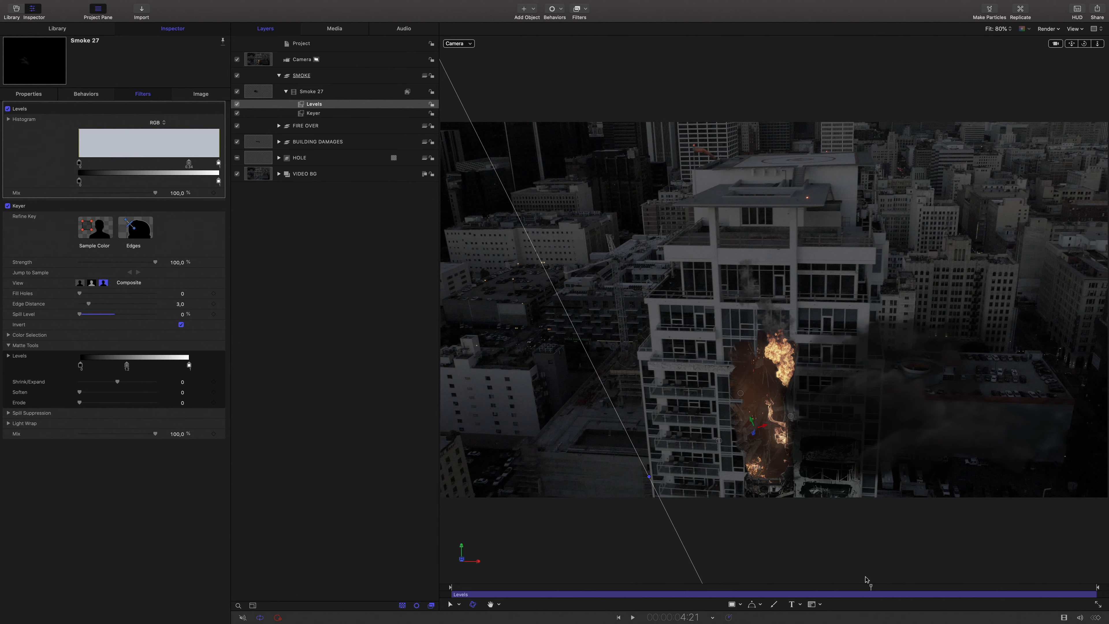
Duplicate the Smoke 27 clip and shift the copy's anchor point in Y to add a second smoke layer.
left_click_drag(871, 587, 1019, 546)
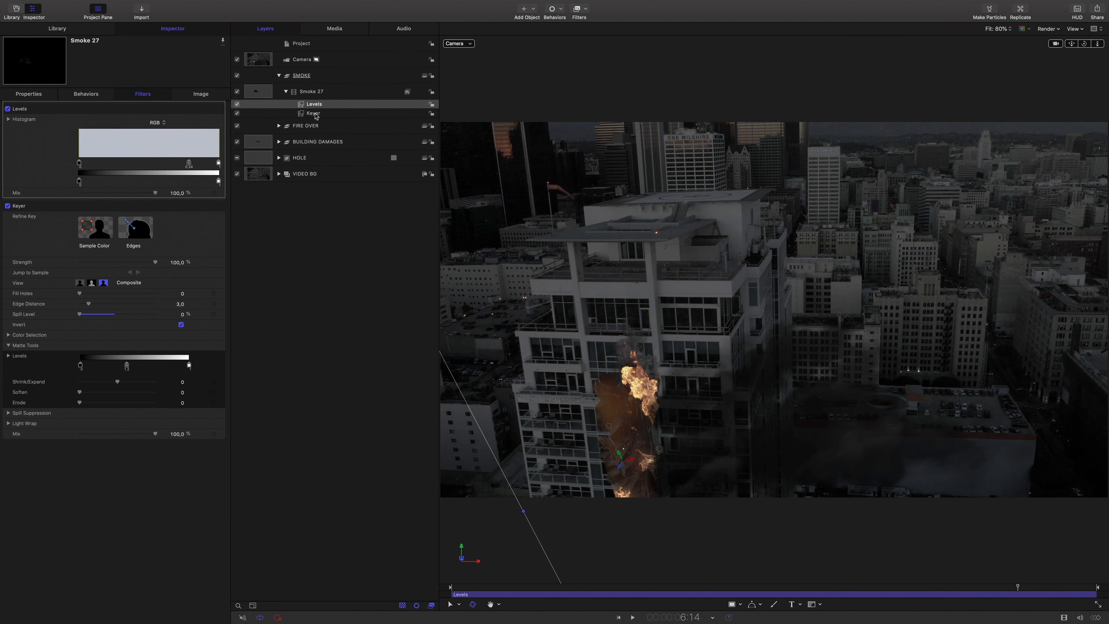
left_click(311, 93)
right_click(311, 92)
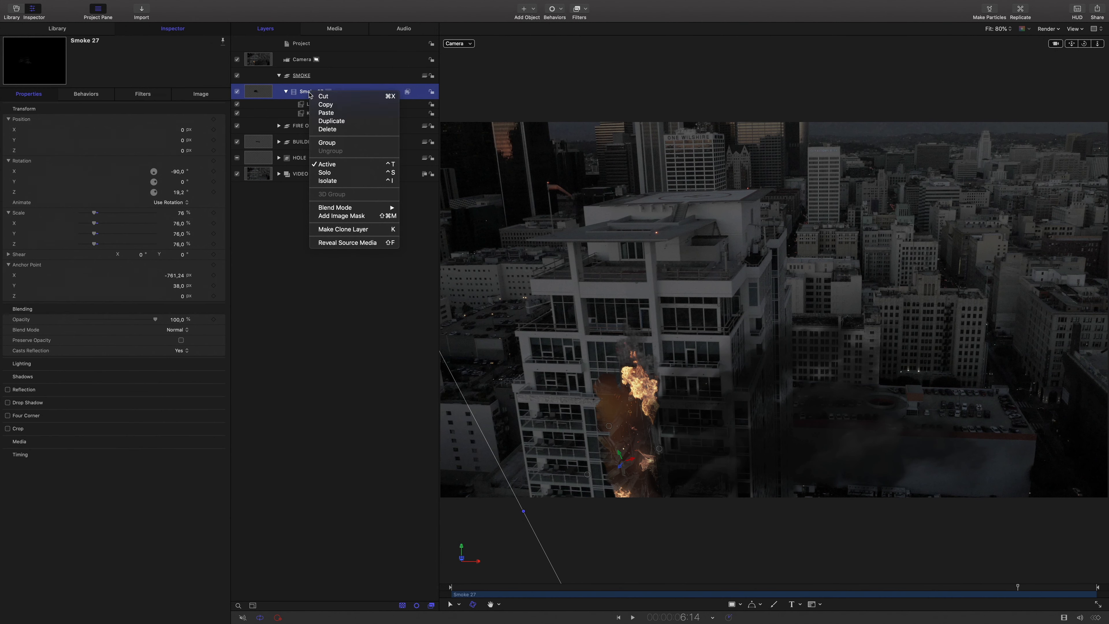
left_click(331, 121)
left_click(314, 104)
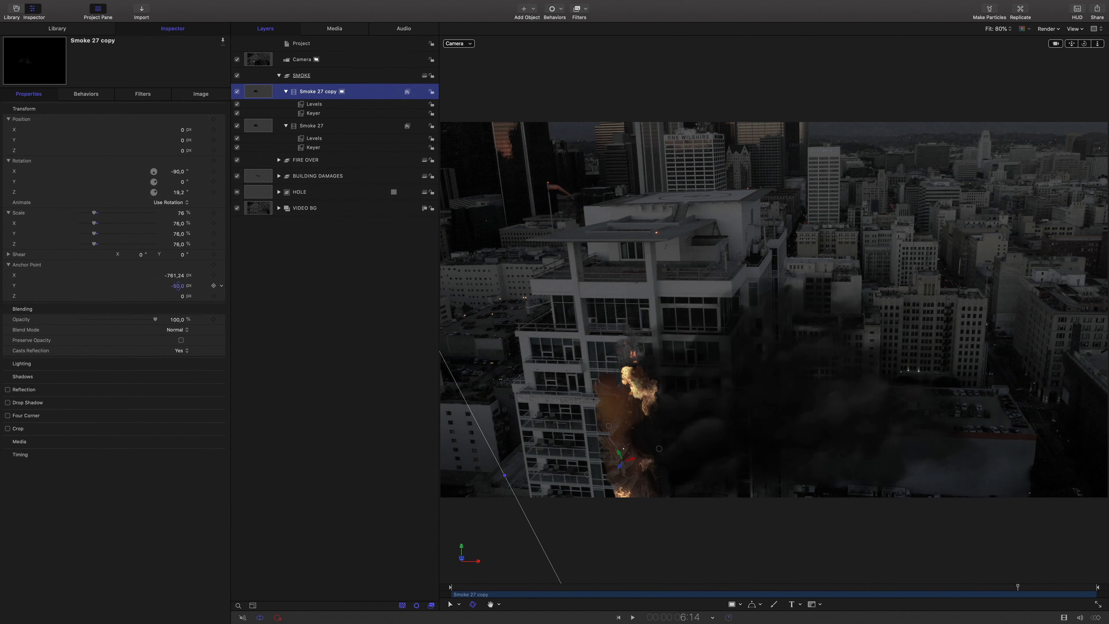
Fine-tune the original Smoke 27 clip's anchor point Y while comparing different frames.
left_click(314, 138)
left_click_drag(974, 587, 762, 587)
left_click(312, 126)
left_click_drag(179, 285, 180, 292)
left_click_drag(763, 587, 941, 587)
Duplicate Smoke 27 copy, scale the new layer to 42% and offset its anchor point to X -876.38 and Y -264.4.
right_click(361, 92)
left_click(376, 119)
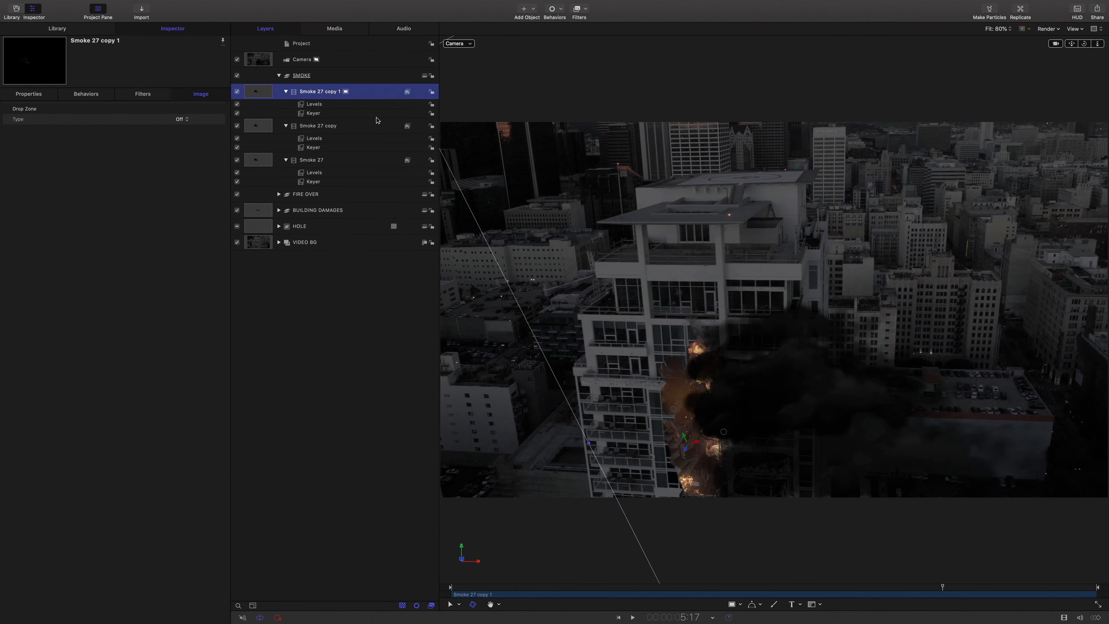
left_click(313, 113)
left_click(320, 92)
left_click(29, 94)
left_click_drag(177, 286, 177, 289)
Slide Smoke 27 copy 1 about 1 second 6 frames earlier in time.
left_click_drag(941, 587, 873, 563)
left_click_drag(646, 595, 574, 596)
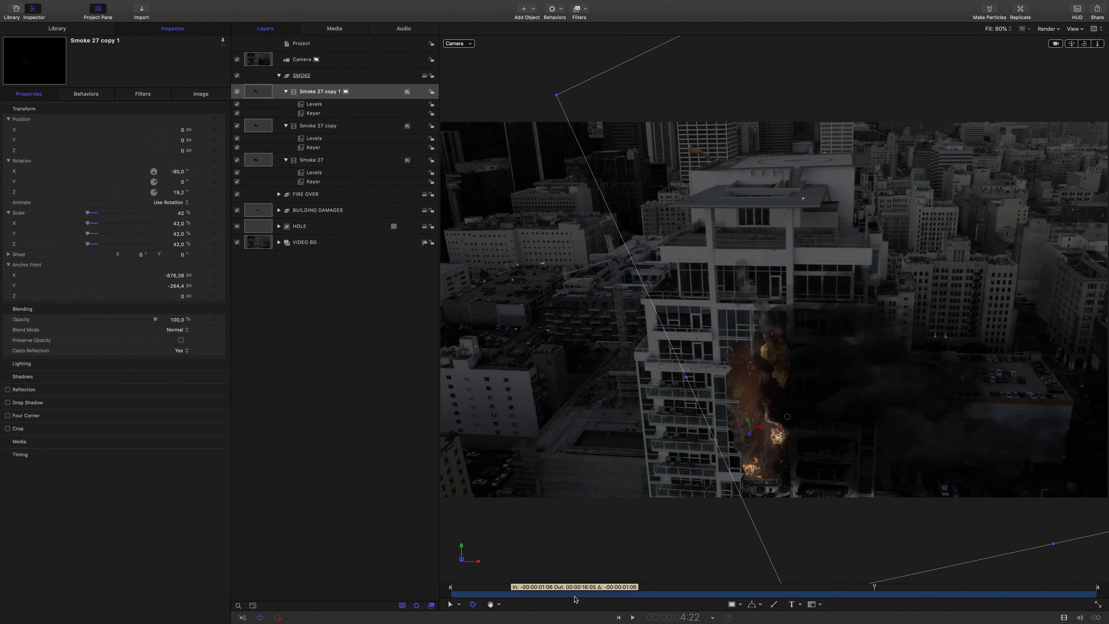
left_click(318, 126)
Duplicate Smoke 27 copy 1, scale the new layer to 25%, reposition its anchor point and reduce its opacity to 78.46%.
left_click_drag(873, 587, 666, 586)
right_click(362, 92)
left_click(376, 118)
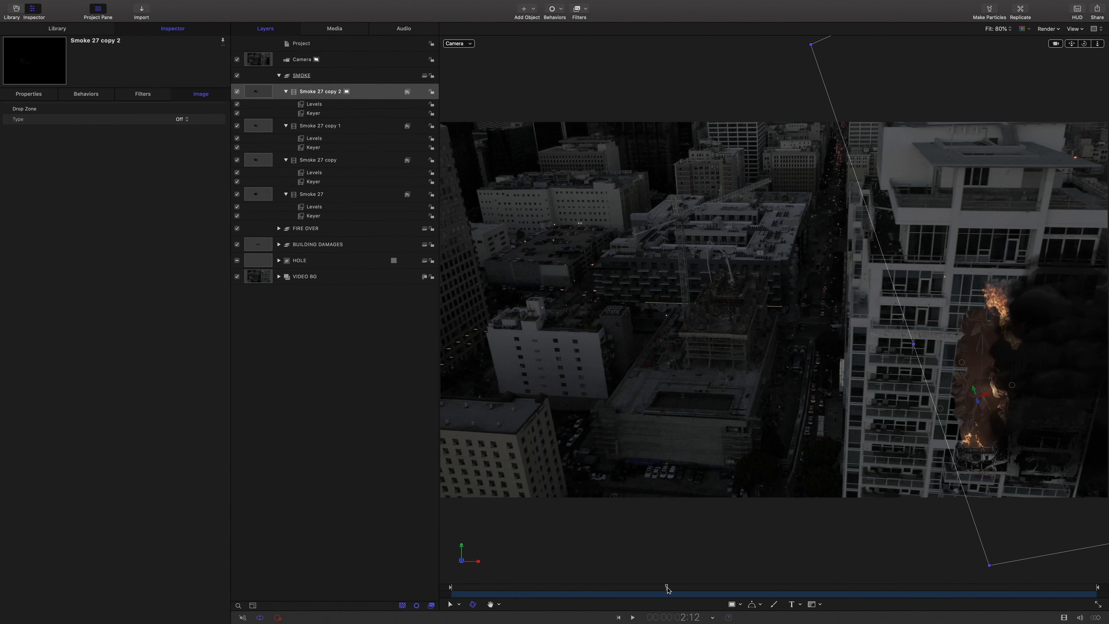
left_click(29, 94)
left_click_drag(176, 275, 176, 270)
left_click_drag(155, 320, 140, 320)
Adjust the anchor point X of the Smoke 27 copy layer after checking another frame.
left_click_drag(666, 587, 917, 566)
left_click(320, 126)
left_click(318, 160)
left_click_drag(174, 276, 176, 278)
Duplicate Smoke 27 copy 2, scale the new layer to 48% and offset its anchor point to about X -1152 and Y 98.67.
left_click_drag(918, 587, 889, 563)
right_click(313, 92)
left_click(328, 118)
left_click_drag(174, 275, 162, 280)
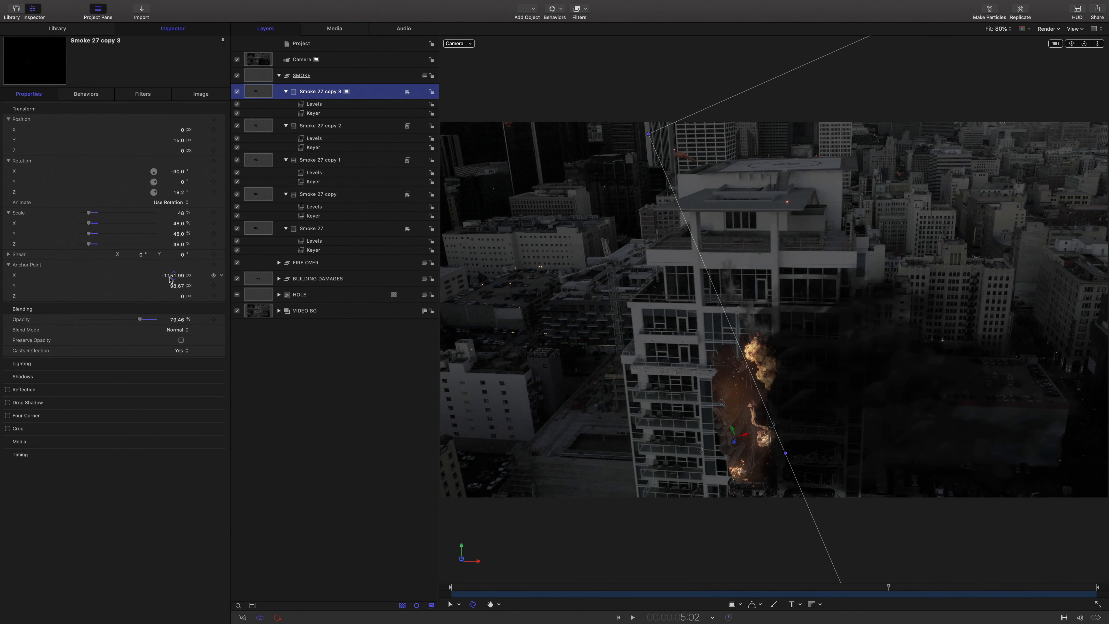
left_click(313, 104)
Refine the scale and the X and Y anchor point offsets of Smoke 27 copy 2 across several frames.
left_click_drag(888, 587, 743, 581)
left_click(316, 127)
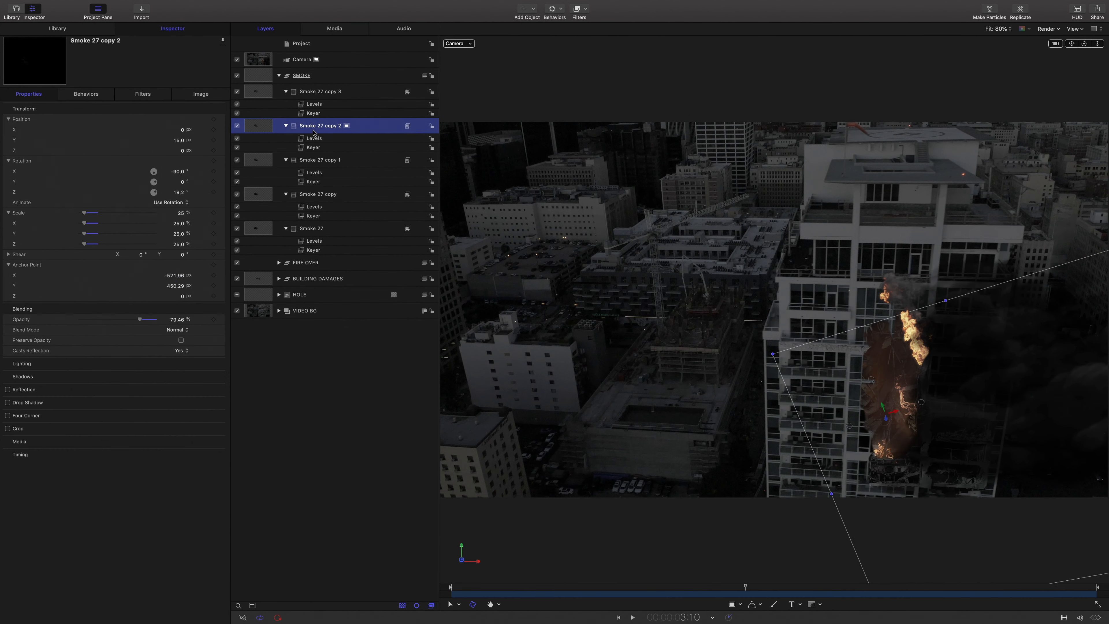
left_click_drag(87, 213, 84, 214)
left_click_drag(177, 275, 173, 275)
left_click_drag(743, 587, 834, 587)
left_click_drag(176, 285, 159, 285)
left_click_drag(834, 587, 802, 568)
Lower the Levels midtone point on Smoke 27 copy 3 to brighten its smoke.
left_click(314, 104)
left_click_drag(186, 167, 167, 168)
left_click(319, 126)
left_click(313, 138)
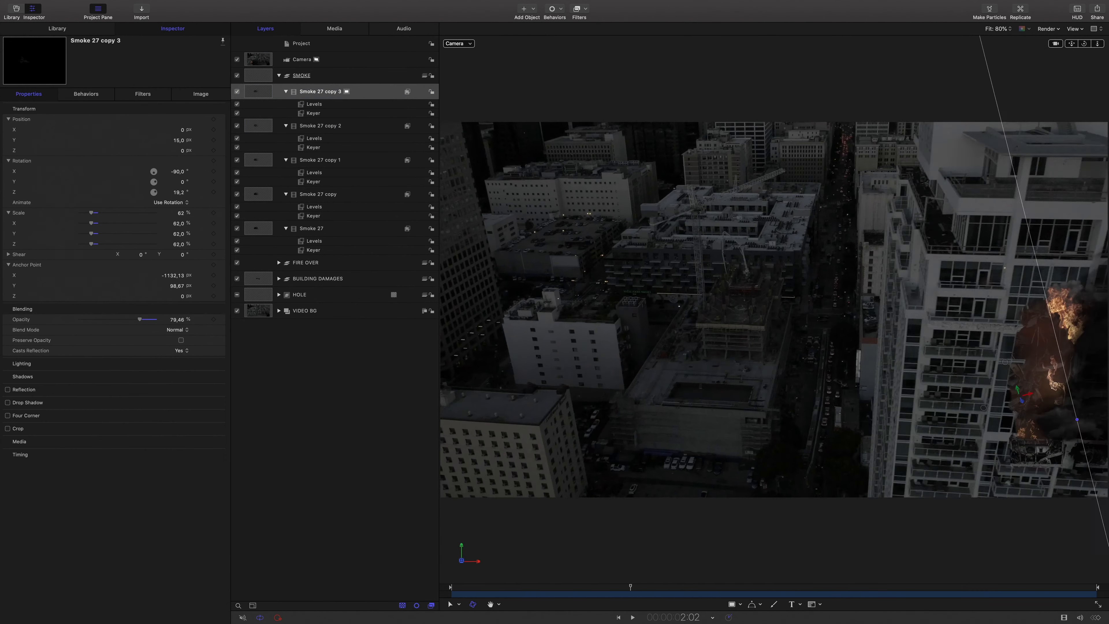
Apply the motionVFX mFilmLook filter to the Motion_Render clip.
key("super+2")
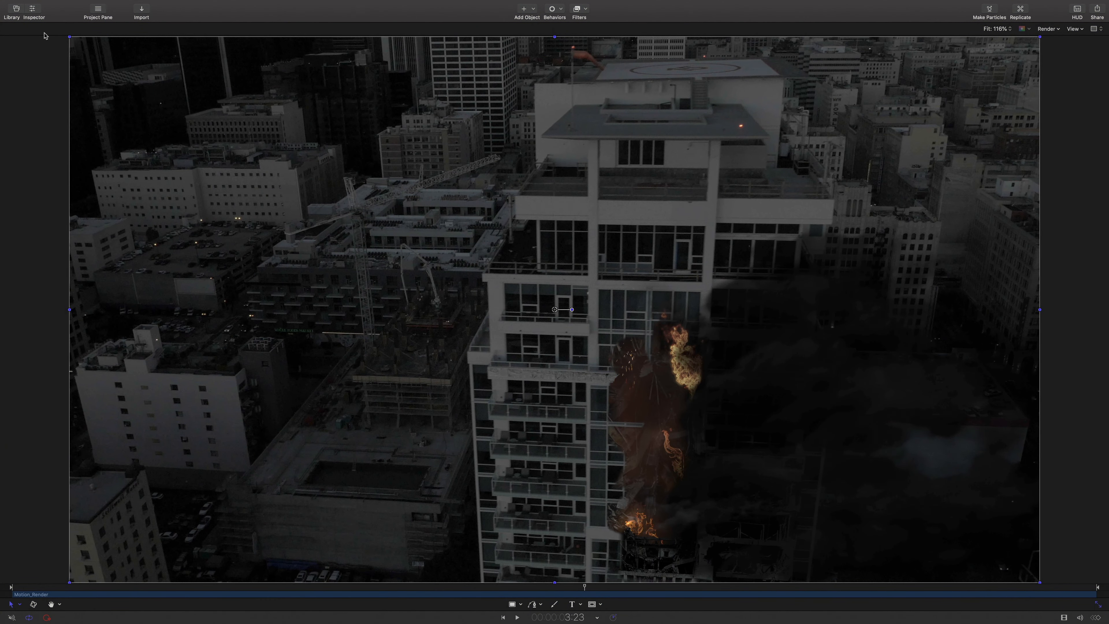
left_click(16, 9)
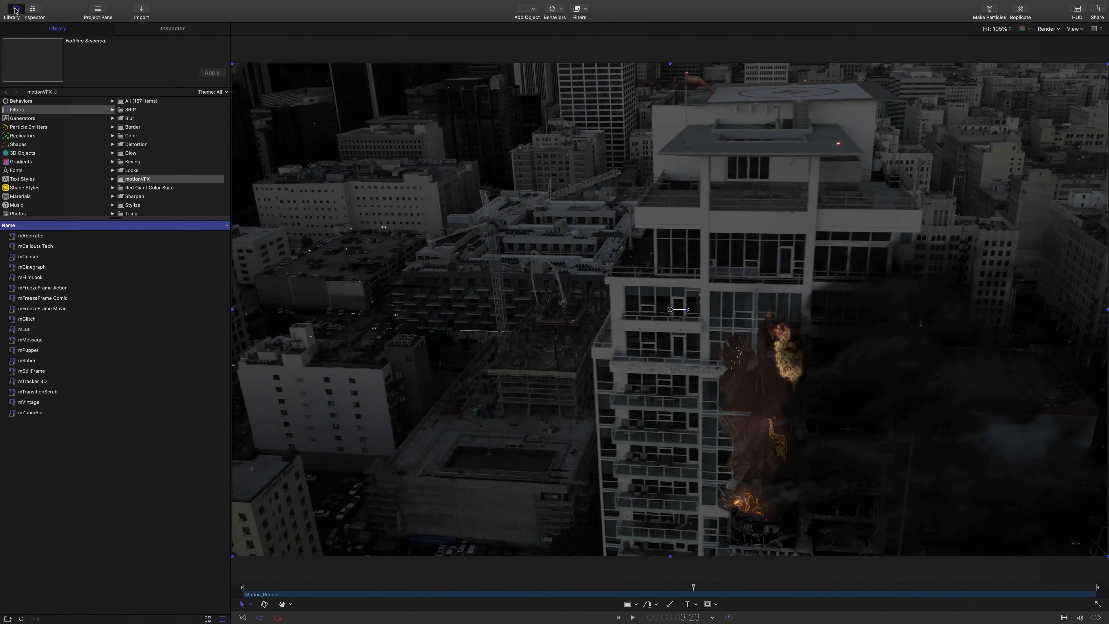
left_click(32, 109)
left_click(26, 278)
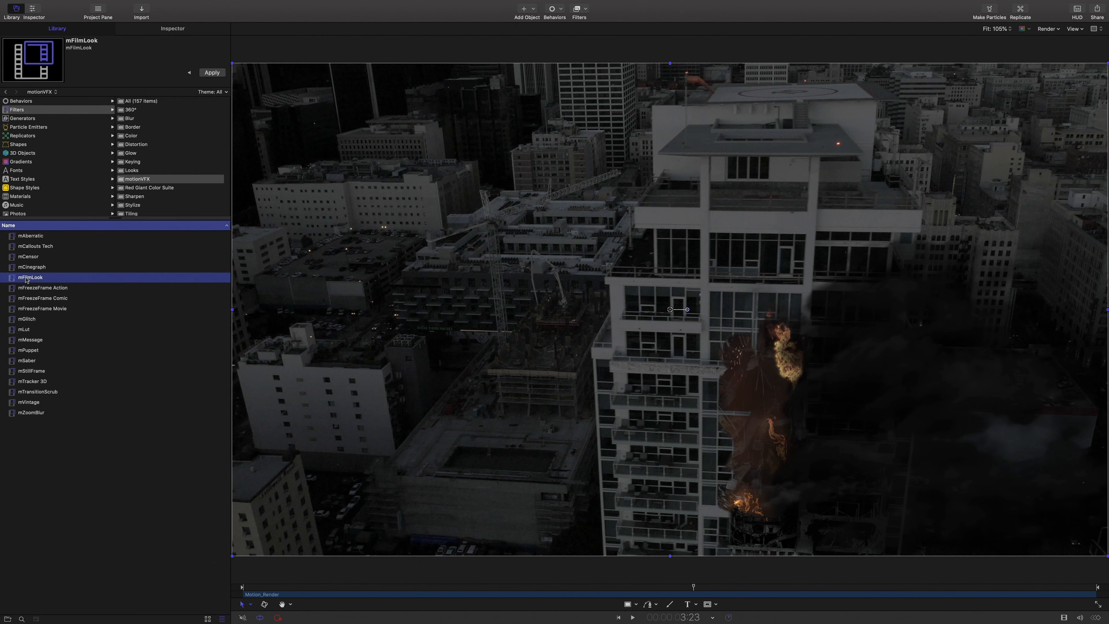
left_click_drag(586, 306, 587, 306)
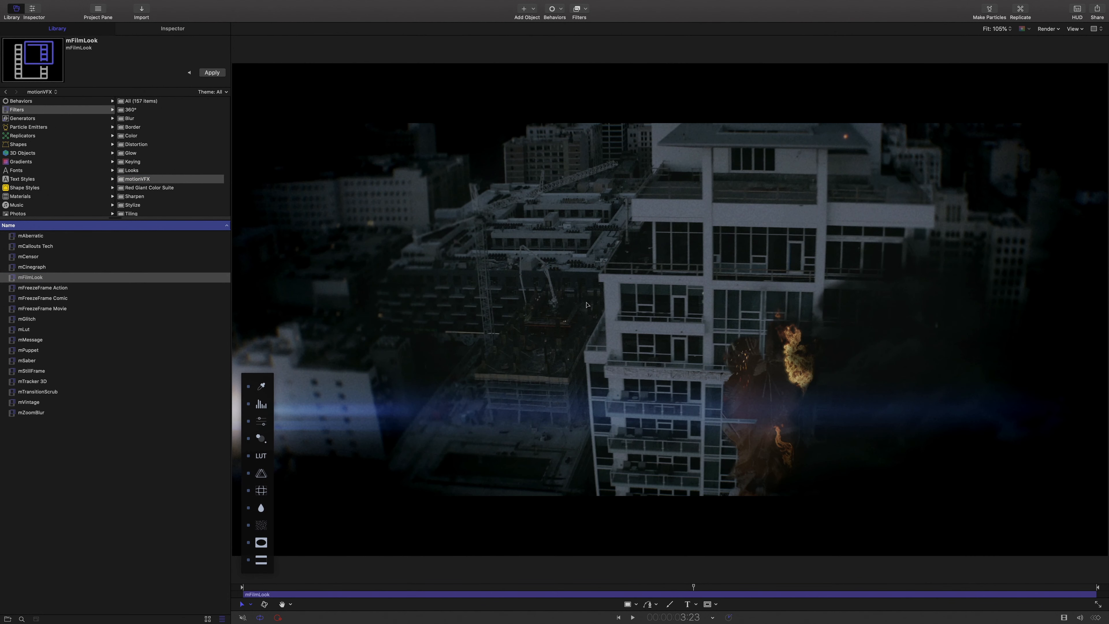
Turn off the off-screen flare, vignette and letterbox in mFilmLook.
left_click(157, 31)
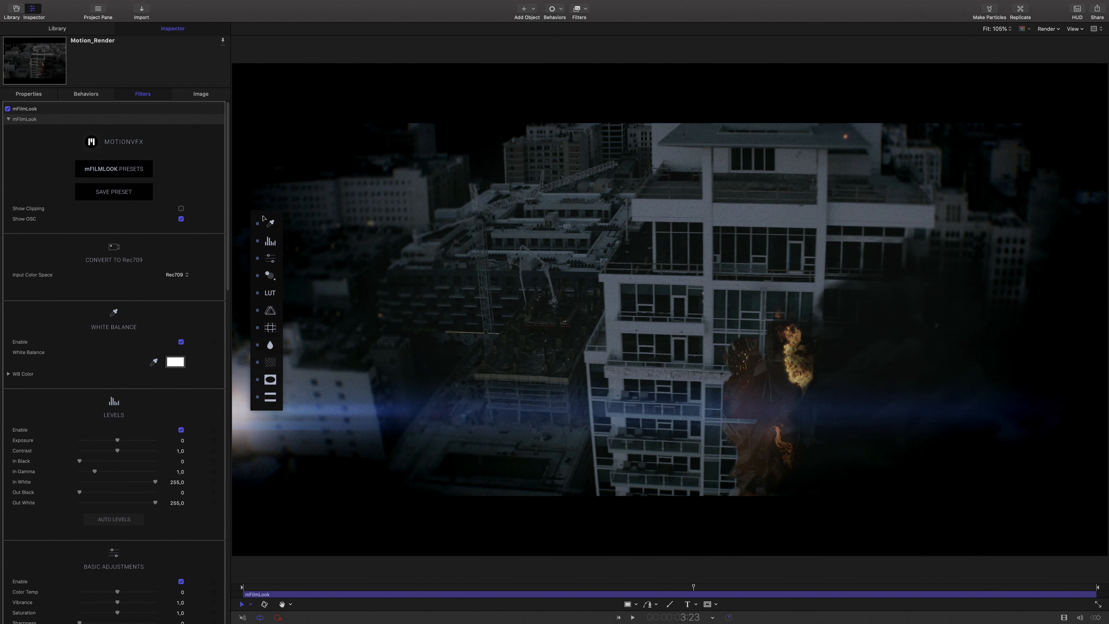
left_click(256, 275)
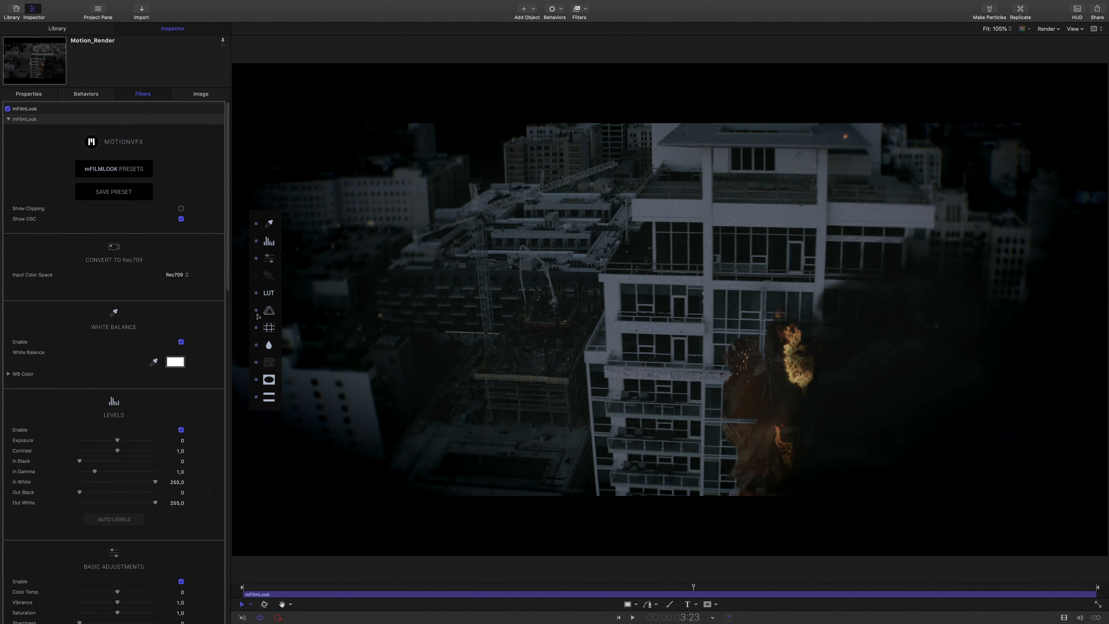
left_click(256, 380)
left_click(256, 397)
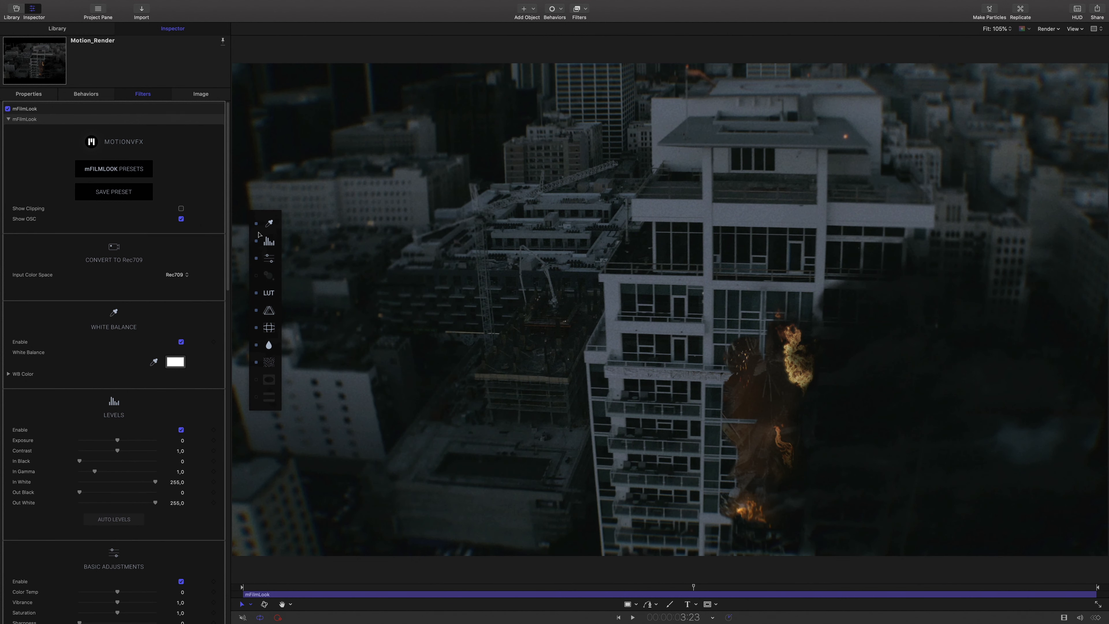
Browse the mFilmLook presets and try Wasteland and Thunderbolt on the clip.
left_click(106, 170)
left_click_drag(333, 325, 333, 557)
scroll(250, 432, "down", 5)
scroll(250, 432, "down", 10)
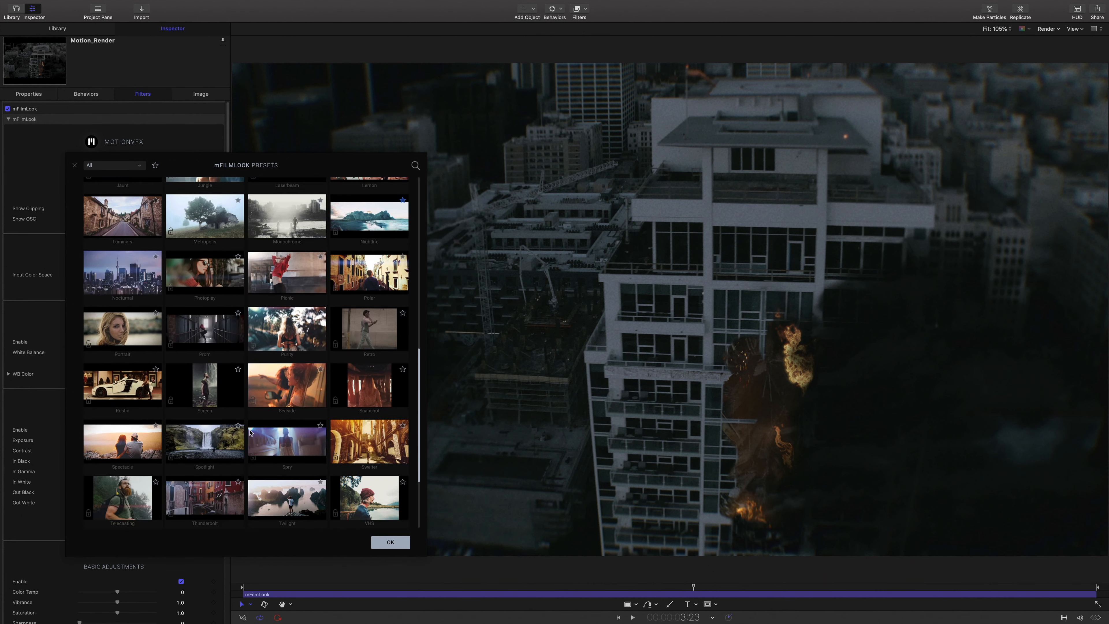
left_click(371, 438)
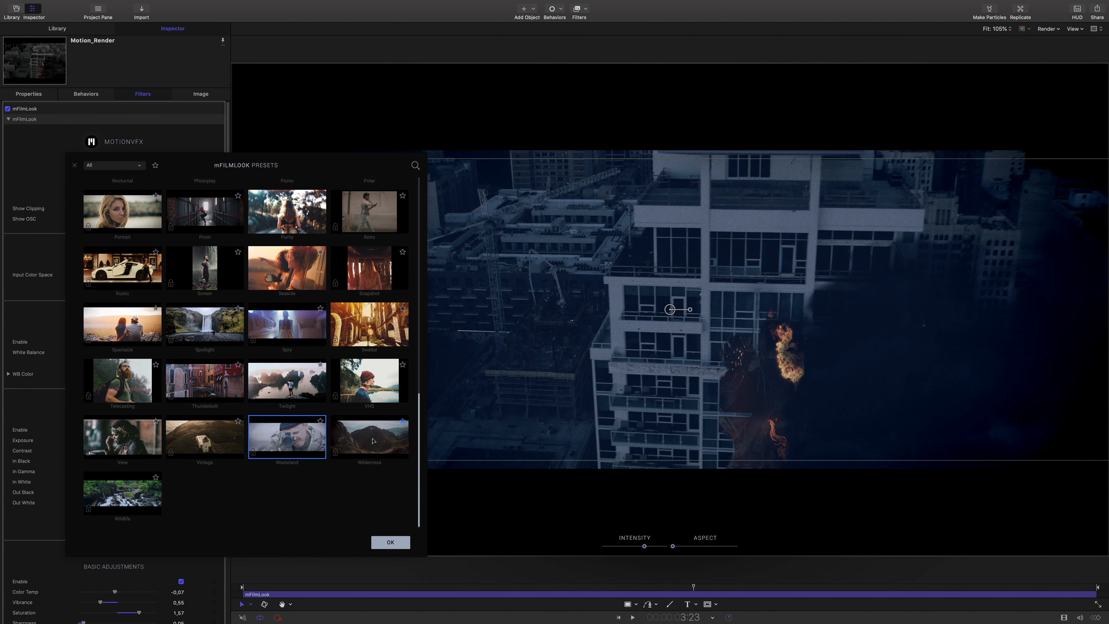
left_click(188, 375)
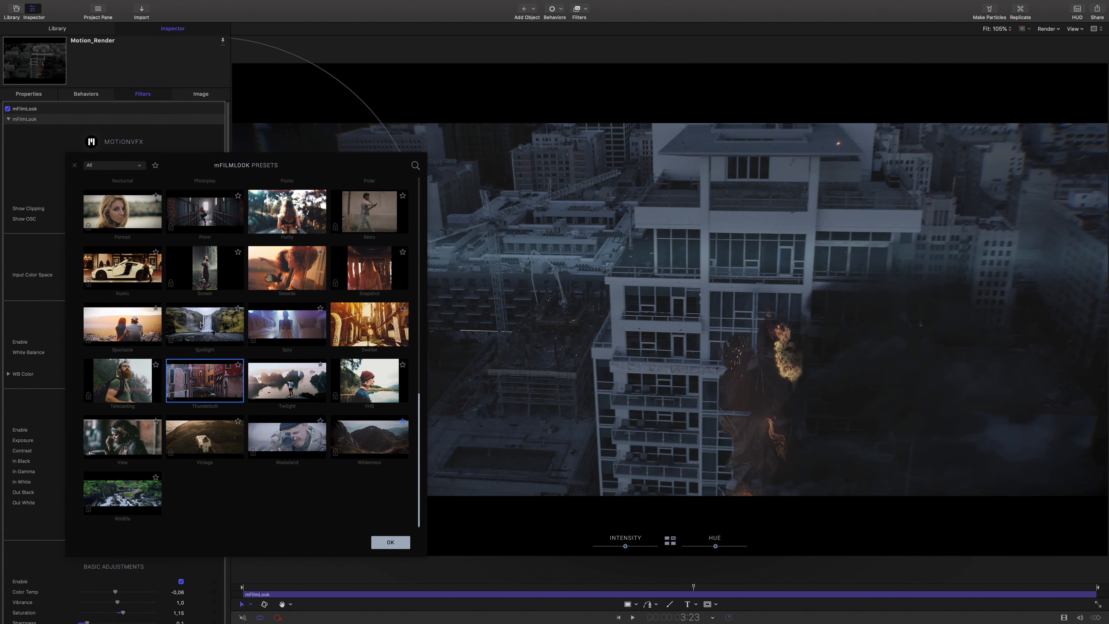
Try the Golden Hour and Dazzled presets on the clip.
left_click(203, 326)
scroll(201, 332, "up", 3)
scroll(201, 335, "up", 5)
left_click(197, 326)
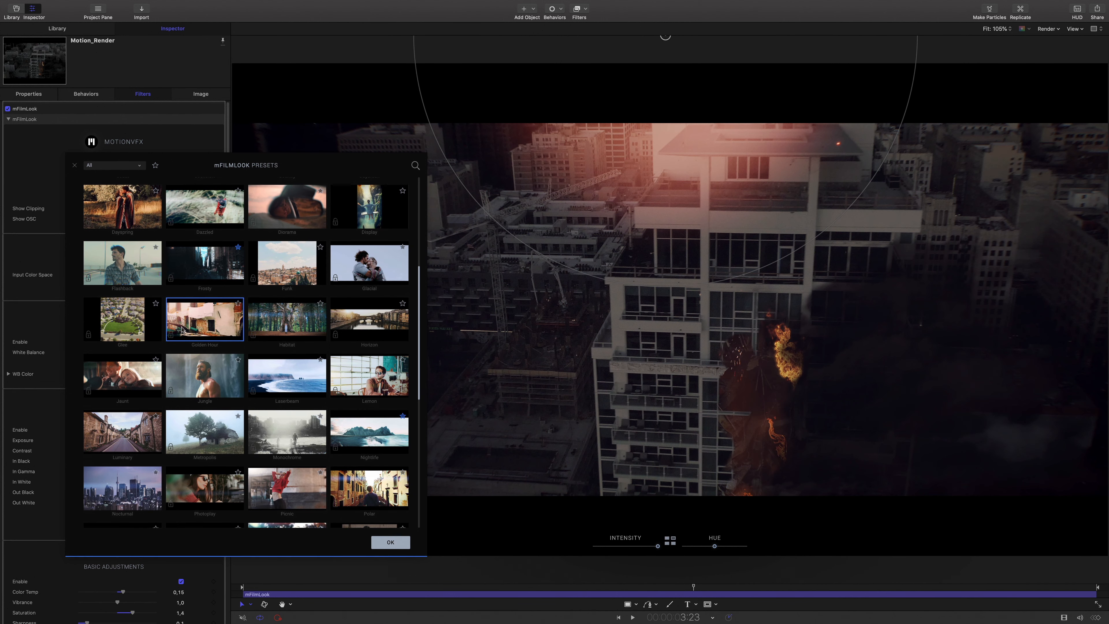
scroll(236, 334, "up", 4)
left_click(274, 336)
left_click(205, 331)
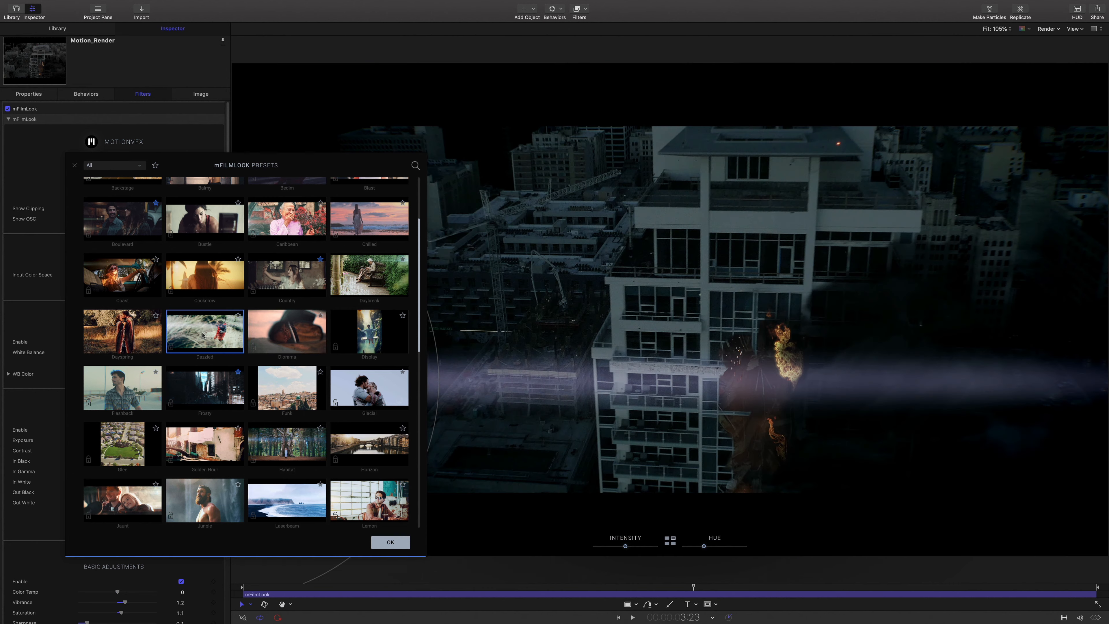
Apply the Boulevard mFilmLook preset to the clip.
scroll(136, 328, "up", 3)
left_click(135, 328)
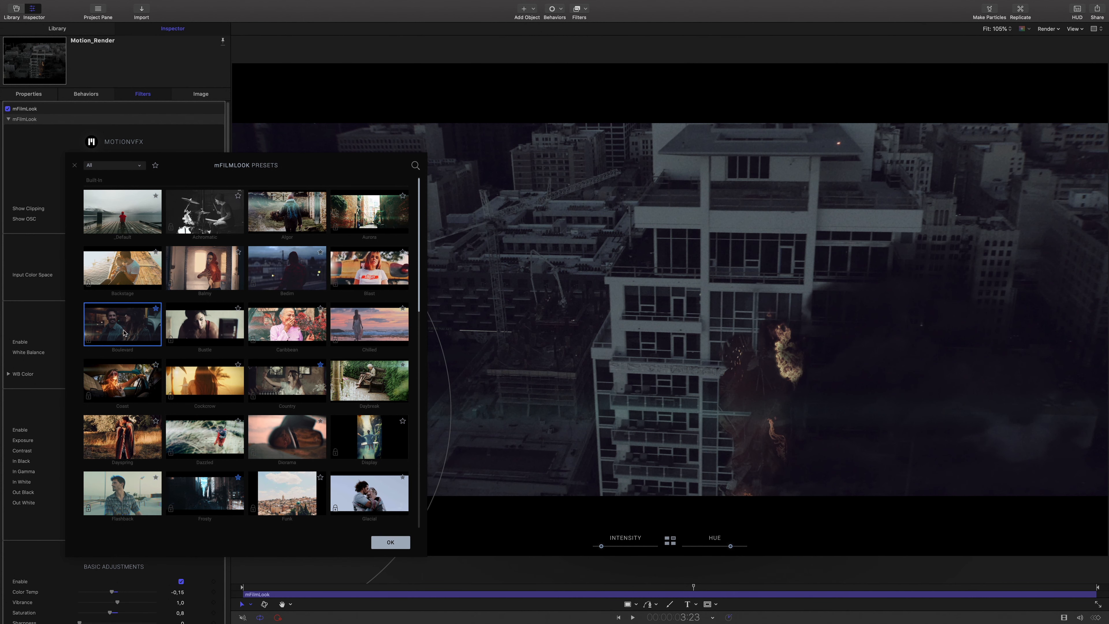
left_click(390, 543)
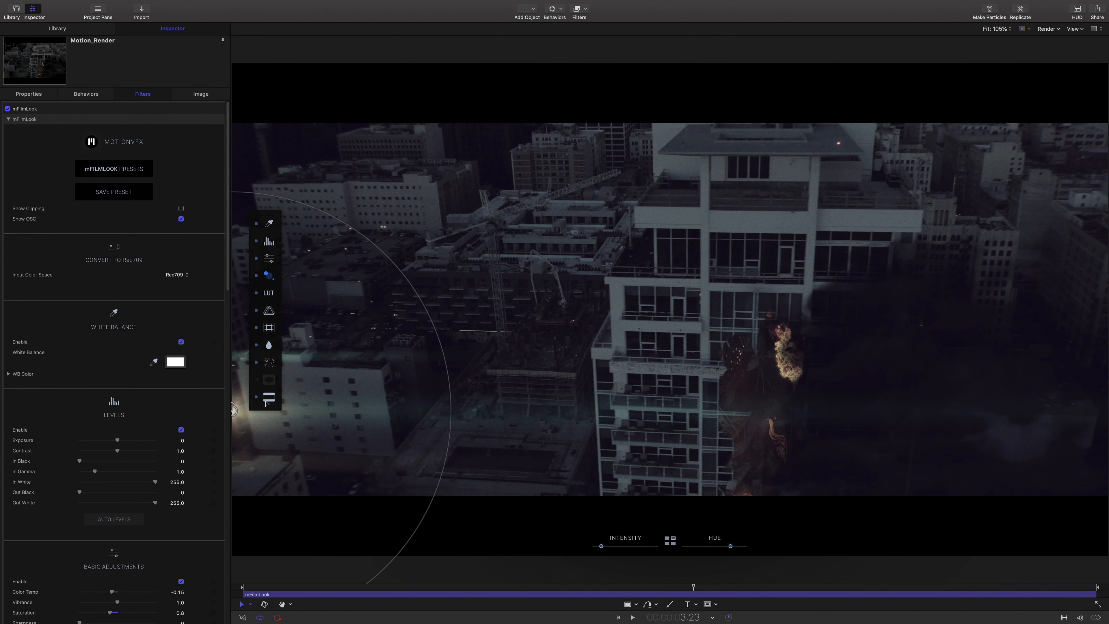
Turn off the preset's letterbox and off-screen flare, and bring up the grain settings.
left_click(256, 398)
left_click(256, 275)
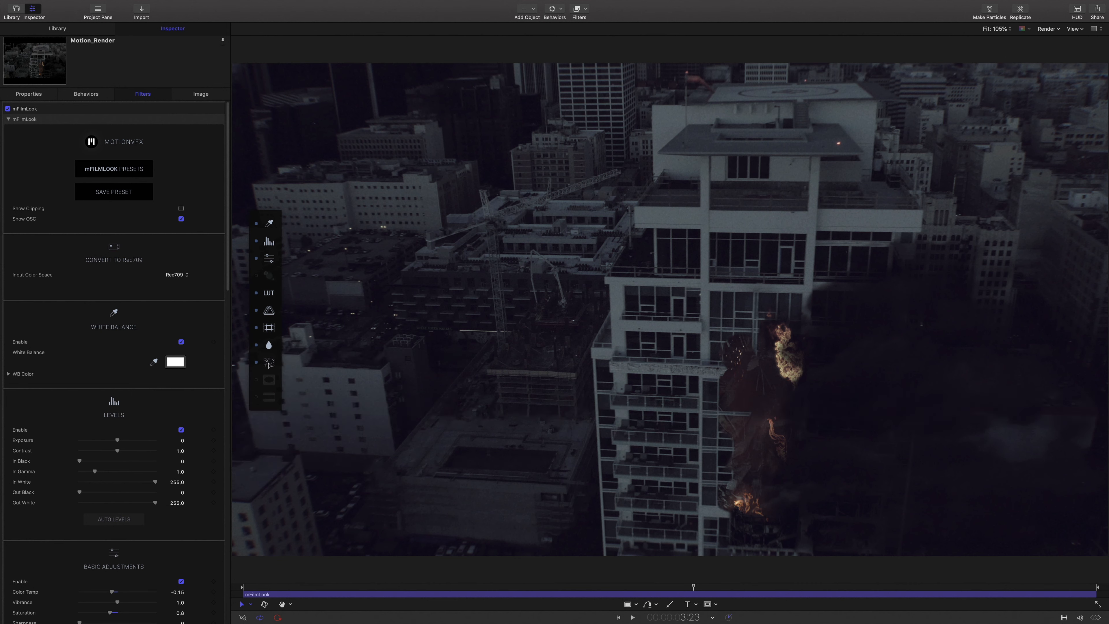
left_click(269, 364)
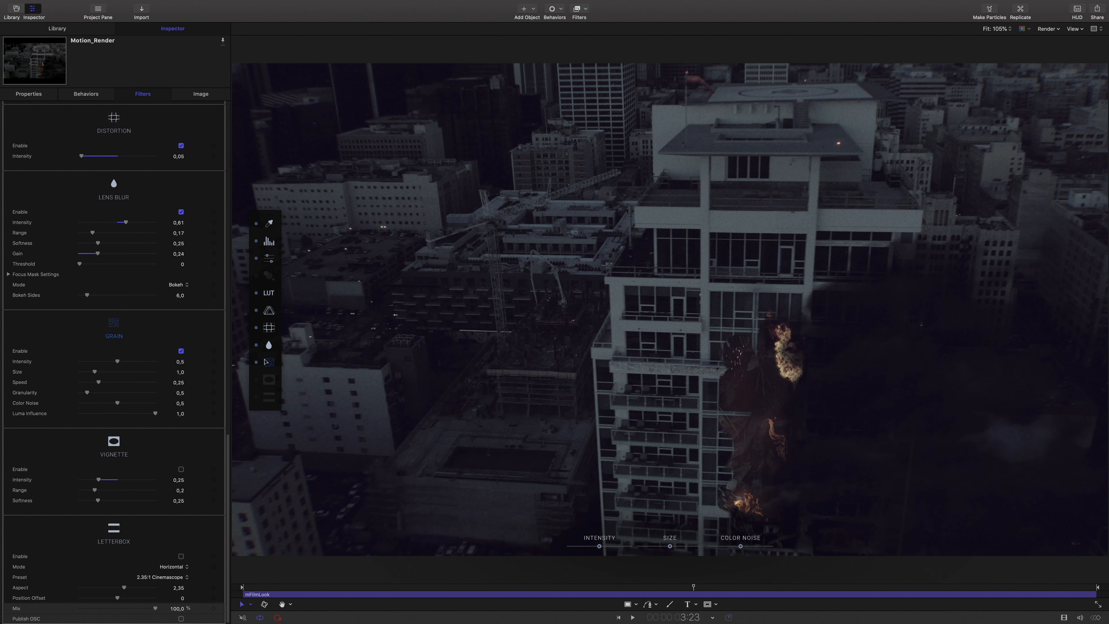
Raise the look's exposure to 0.1, vibrance to 1.55 and saturation to 1.18.
left_click(268, 241)
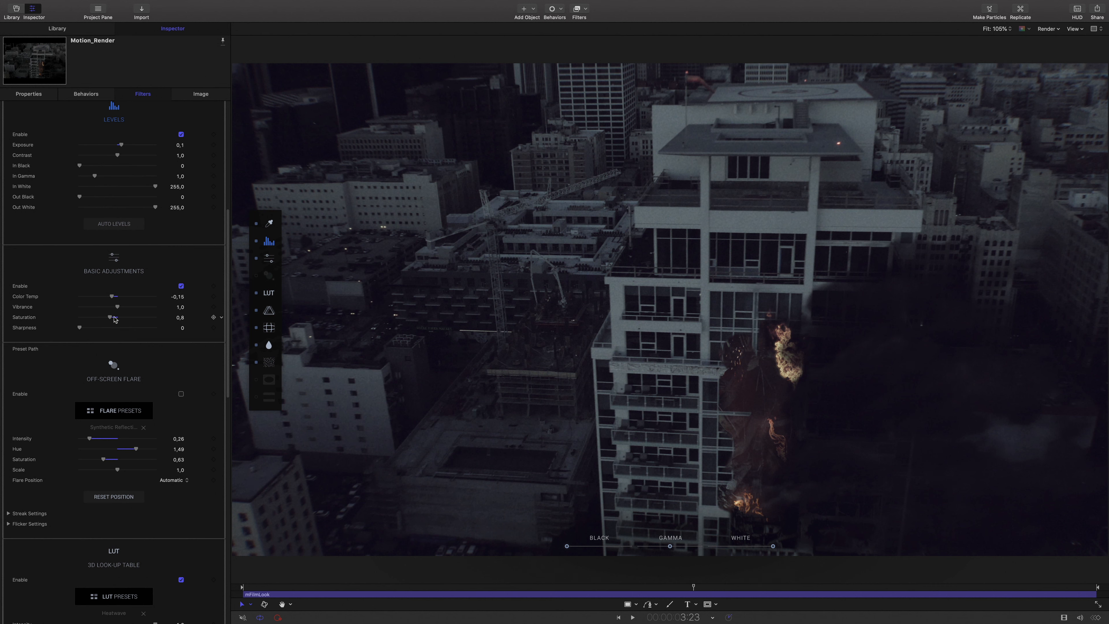
left_click(114, 318)
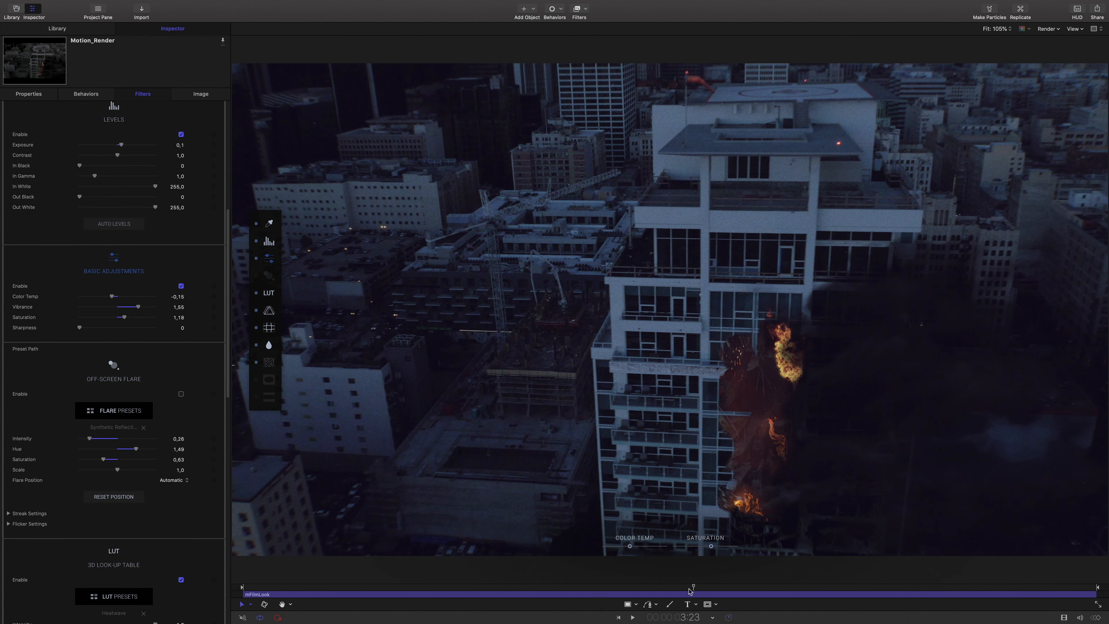
mouse_move(689, 591)
left_mouse_down()
mouse_move(481, 585)
mouse_move(440, 573)
mouse_move(696, 571)
left_mouse_up()
Enable the vignette in mFilmLook and bring up its settings.
scroll(157, 345, "down", 5)
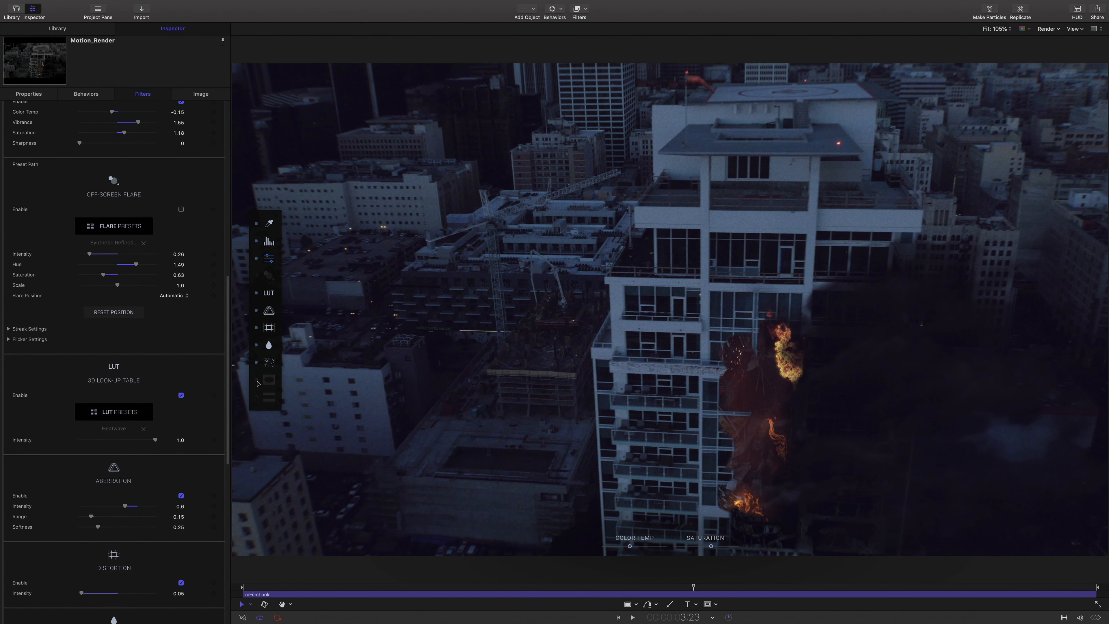
left_click(257, 380)
left_click(268, 380)
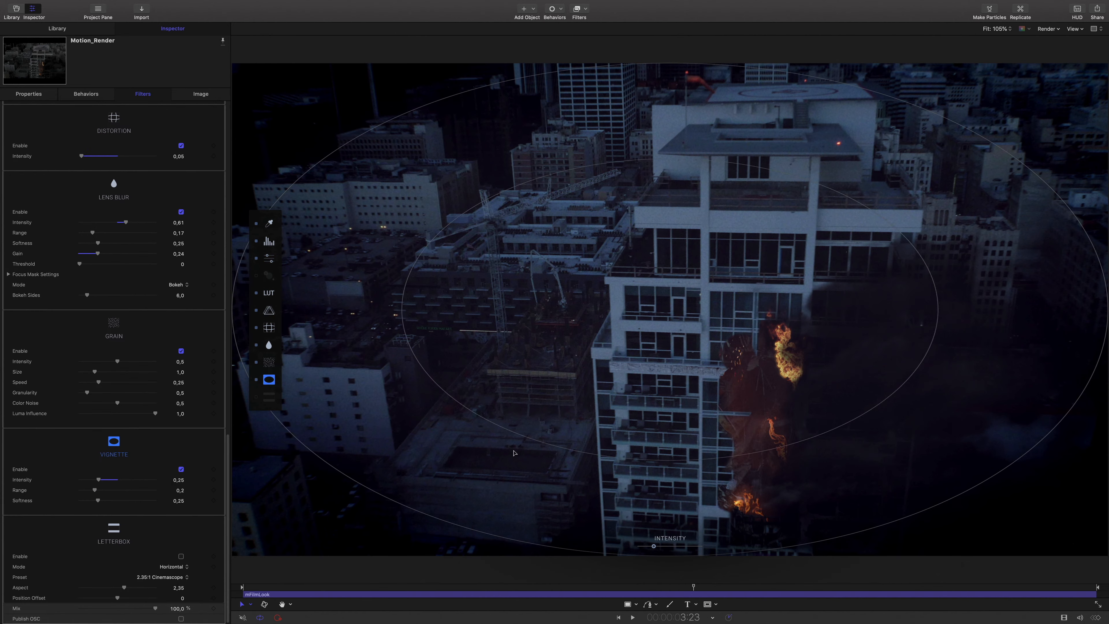